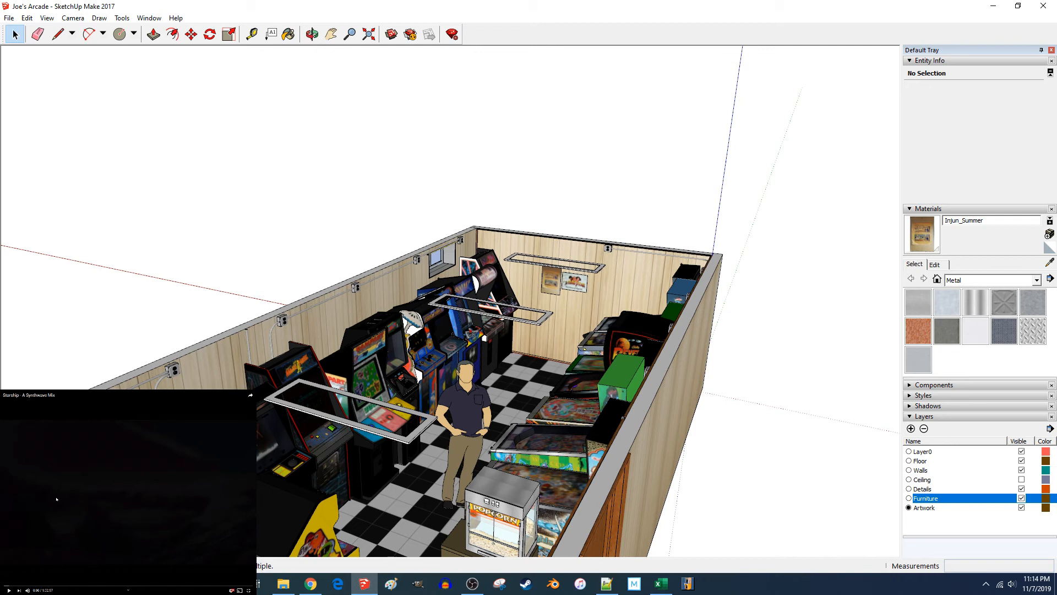
left_click(57, 499)
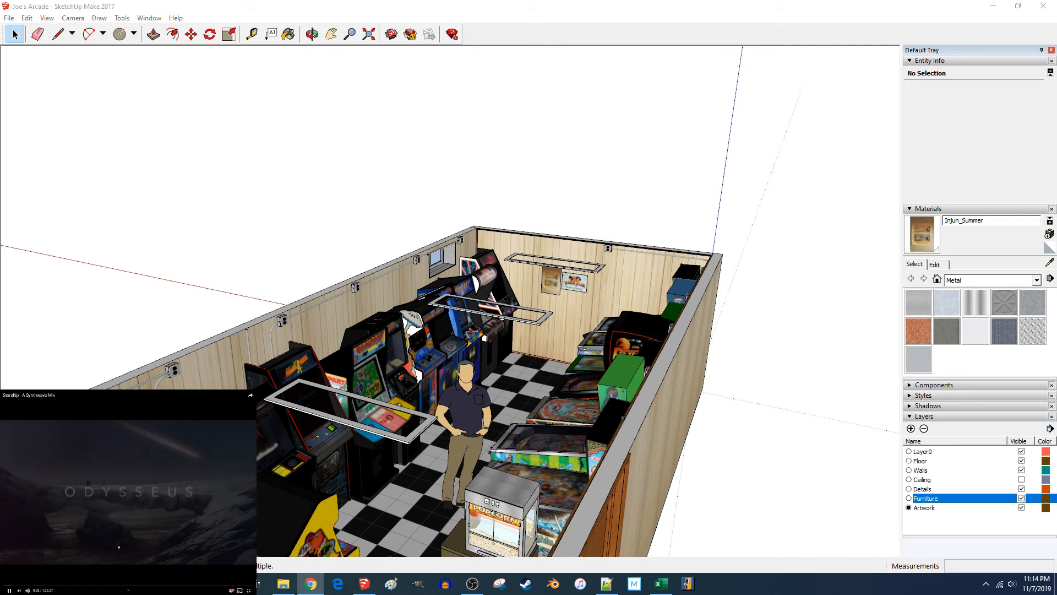
Step: Open the photo 20190602_102018 from the Photos folder and examine how the artwork is arranged on the back wall
left_click(283, 584)
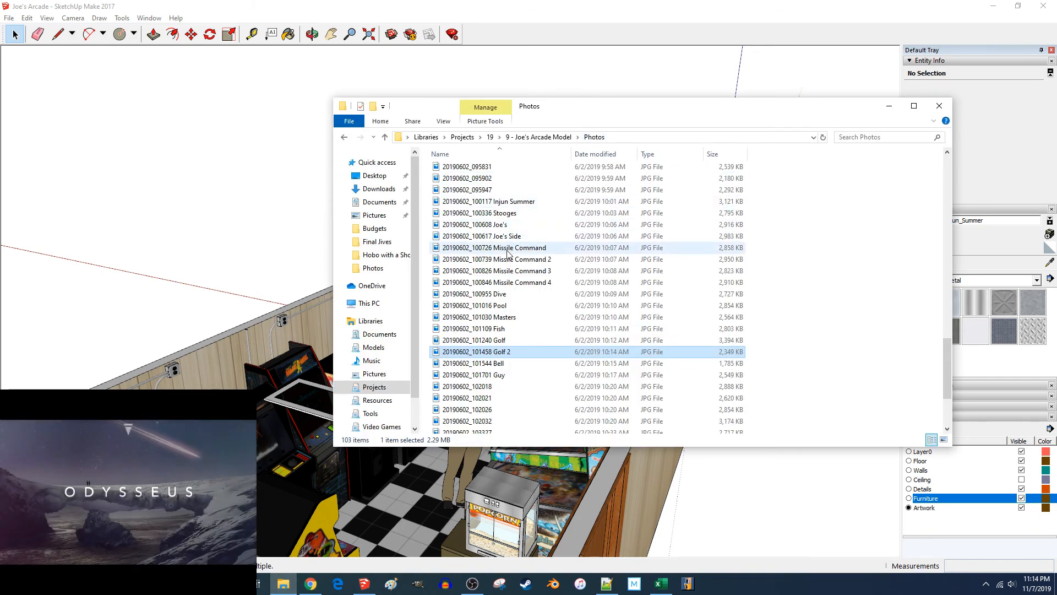
scroll(501, 256, "up", 4)
scroll(502, 264, "down", 7)
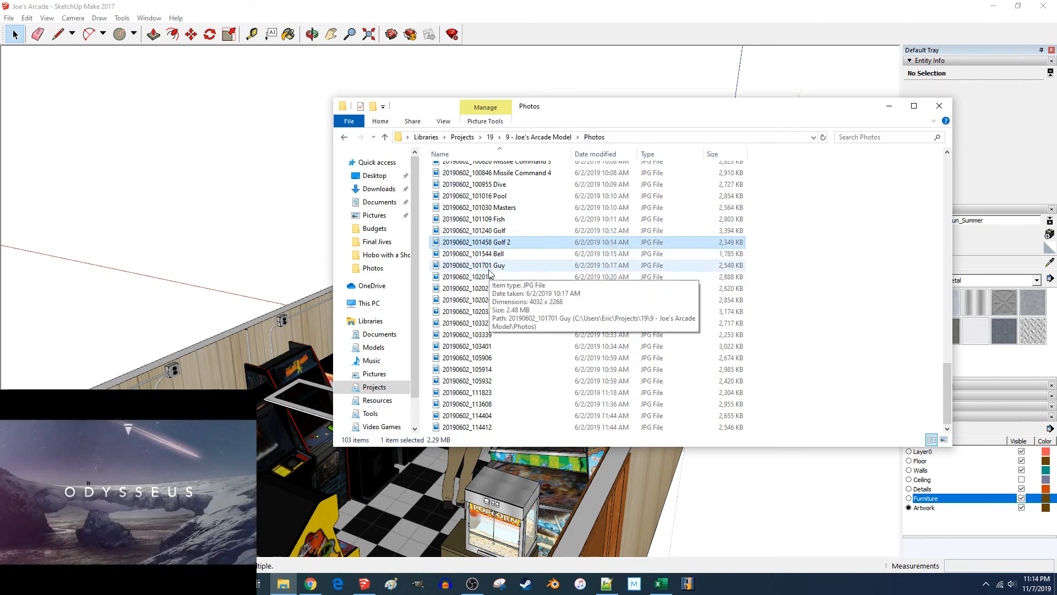
left_click(501, 267)
left_click(490, 279)
double_click(490, 280)
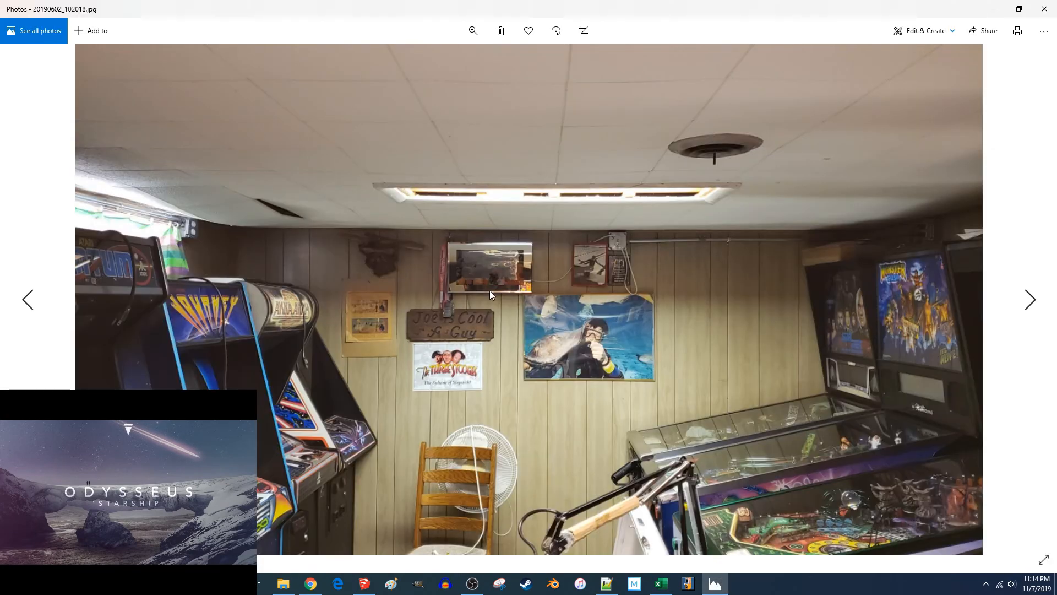
scroll(490, 292, "down", 1)
left_click(1050, 7)
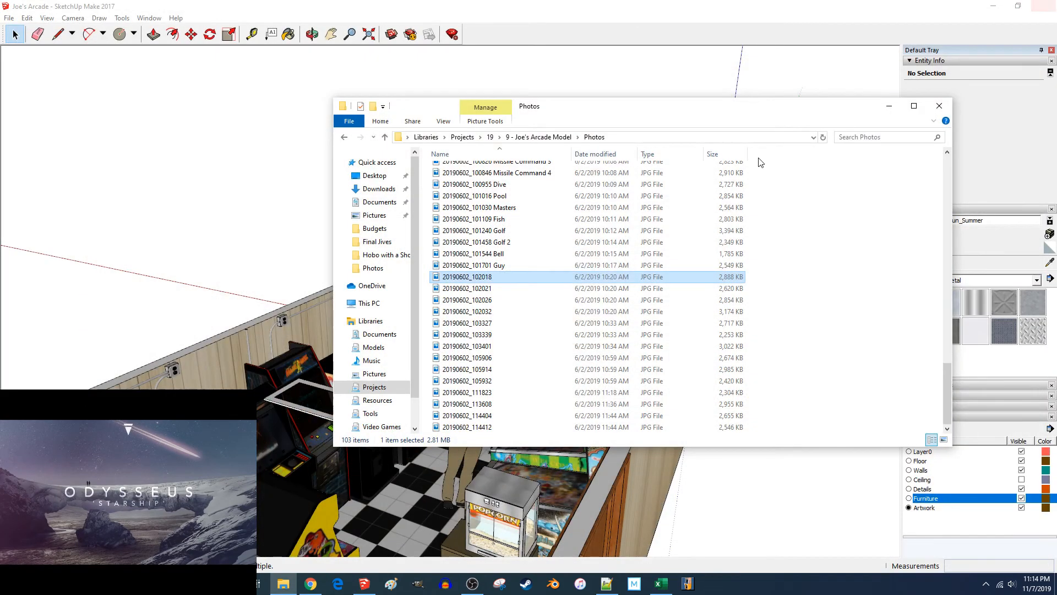
Step: Open the photo 20190602_100955 Dive and look through the neighbouring artwork photos, ending back on the Dive picture
scroll(502, 252, "up", 1)
scroll(502, 252, "up", 1)
left_click(495, 252)
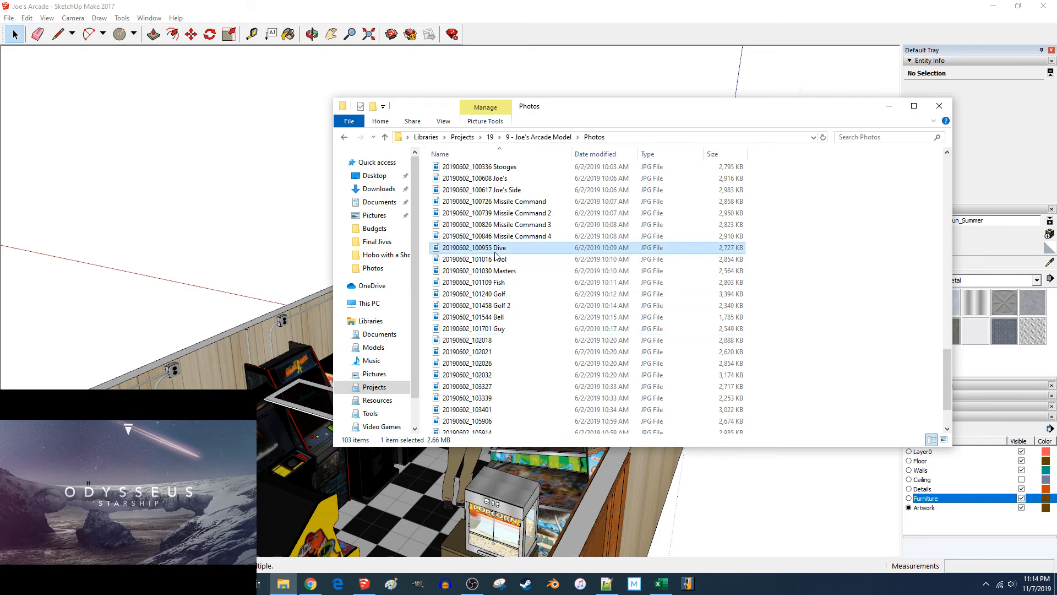
double_click(494, 249)
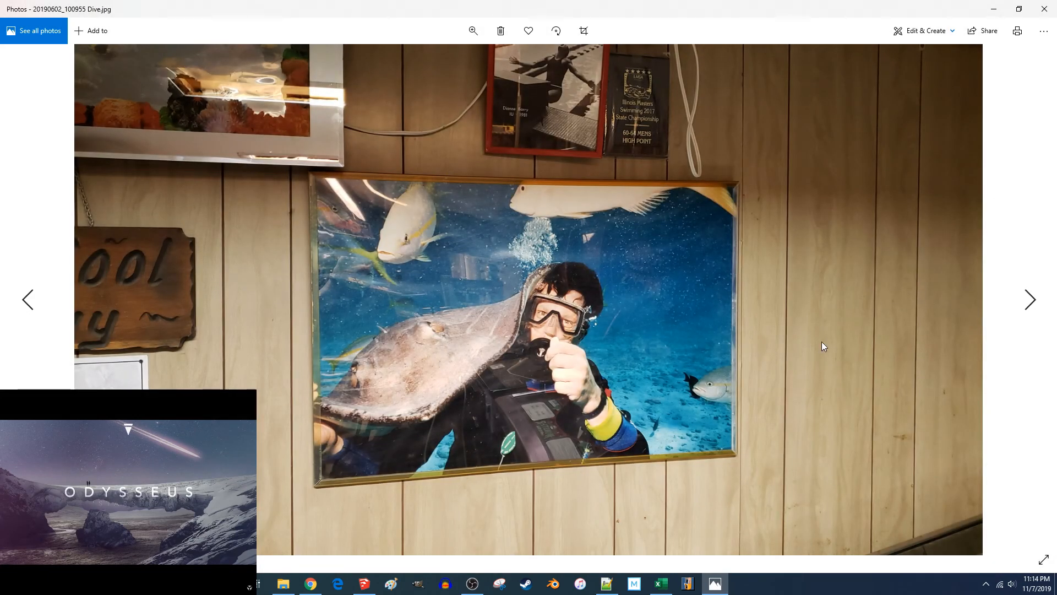
key("Left")
key("Right")
key("Right")
key("Left")
key("Left")
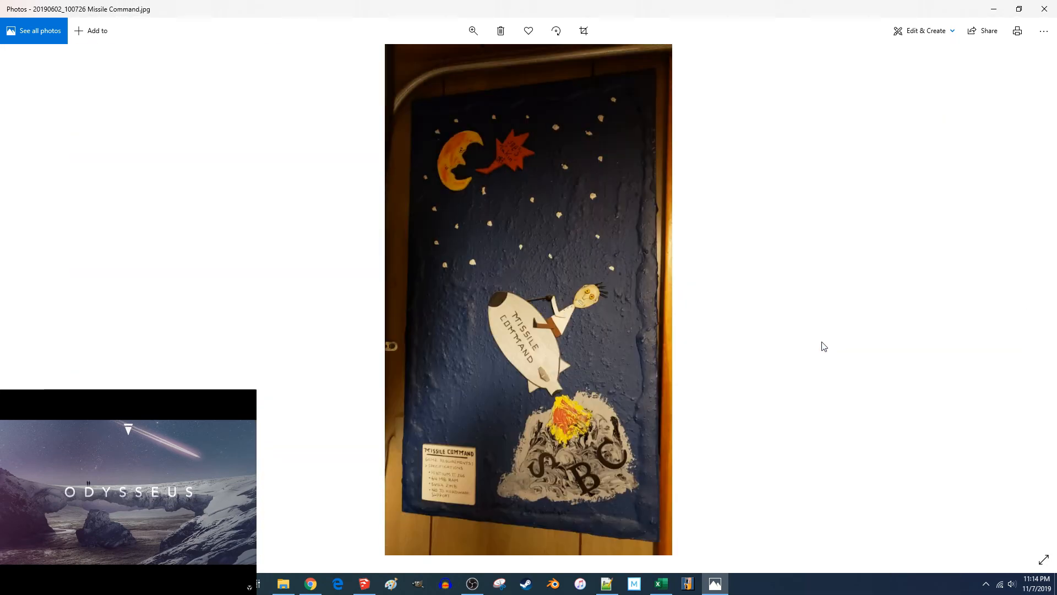
key("Left")
key("Left")
key("Left")
key("Left")
key("Right")
key("Right")
key("Right")
key("Right")
key("Right")
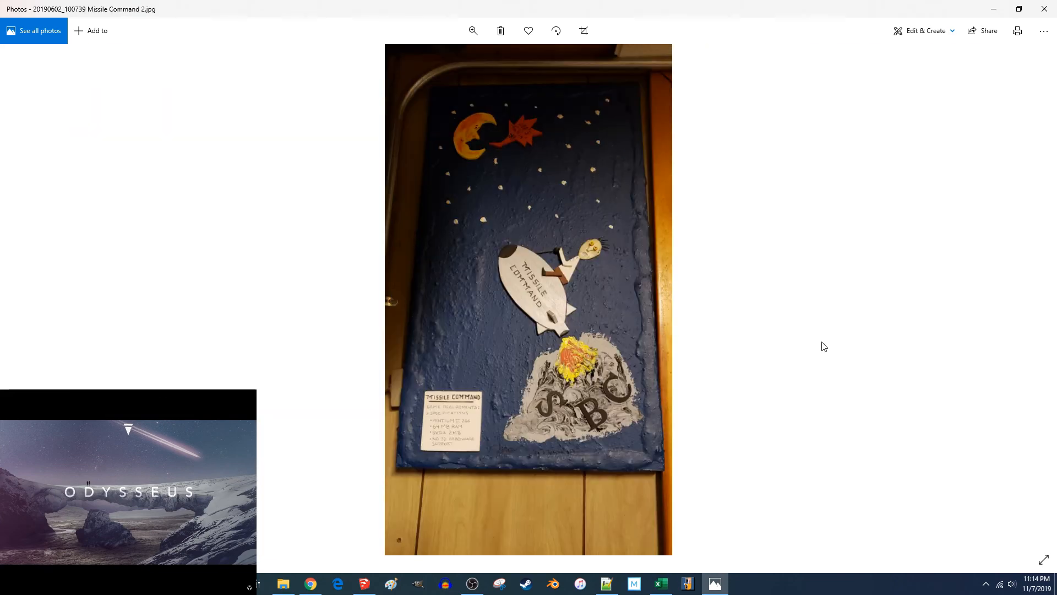
key("Right")
key("Right")
key("Right")
key("Left")
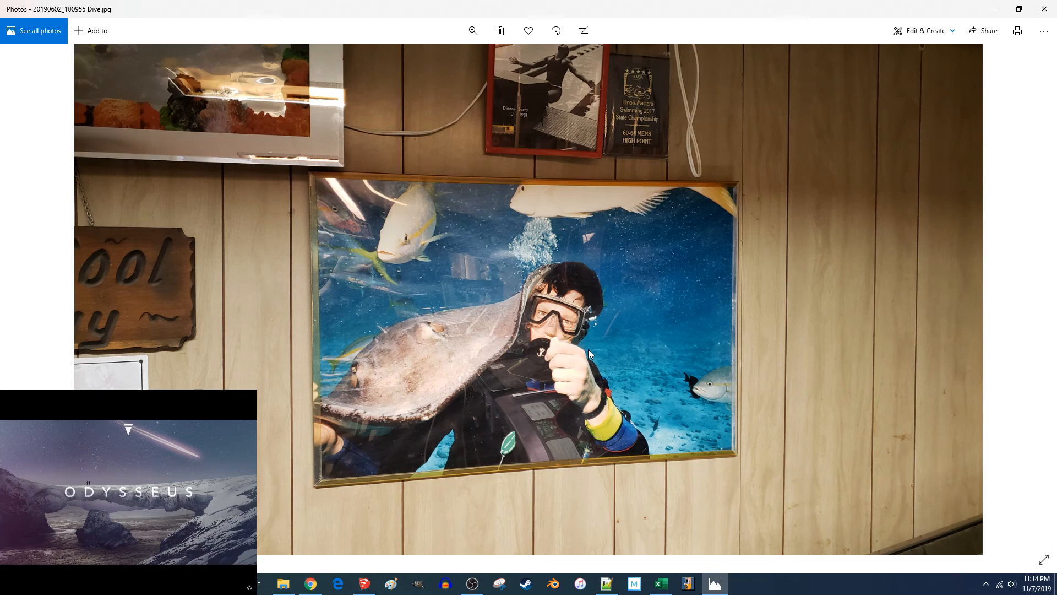
mouse_move(582, 10)
left_mouse_down()
mouse_move(165, 422)
mouse_move(114, 391)
left_mouse_up()
left_click(526, 4)
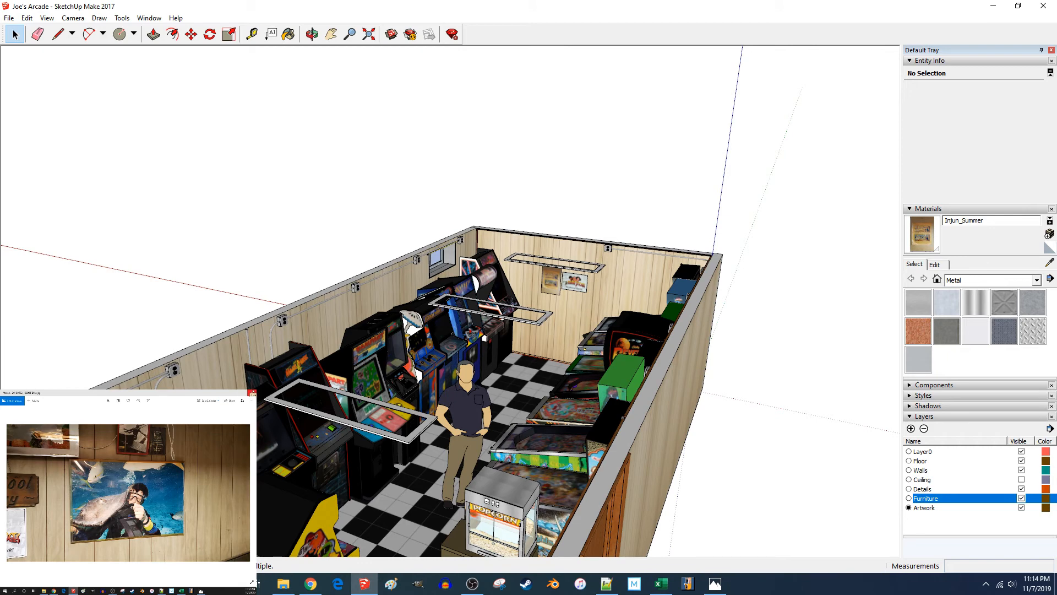
left_click(252, 392)
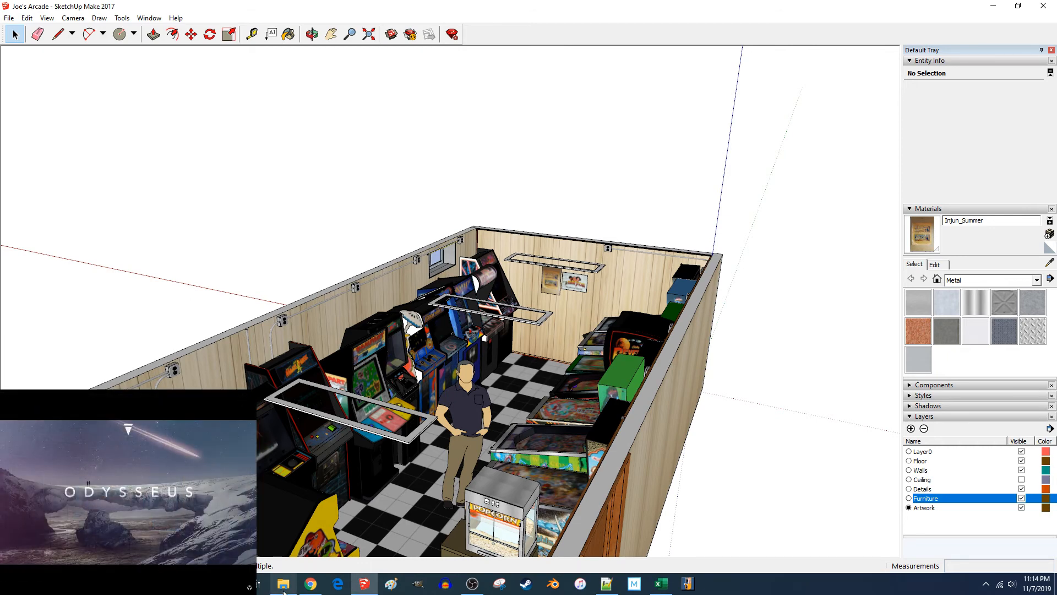
Step: Open the photo 20190602_100955 Dive from the Photos folder in Paint on the second monitor, with the whole image in view
left_click(283, 585)
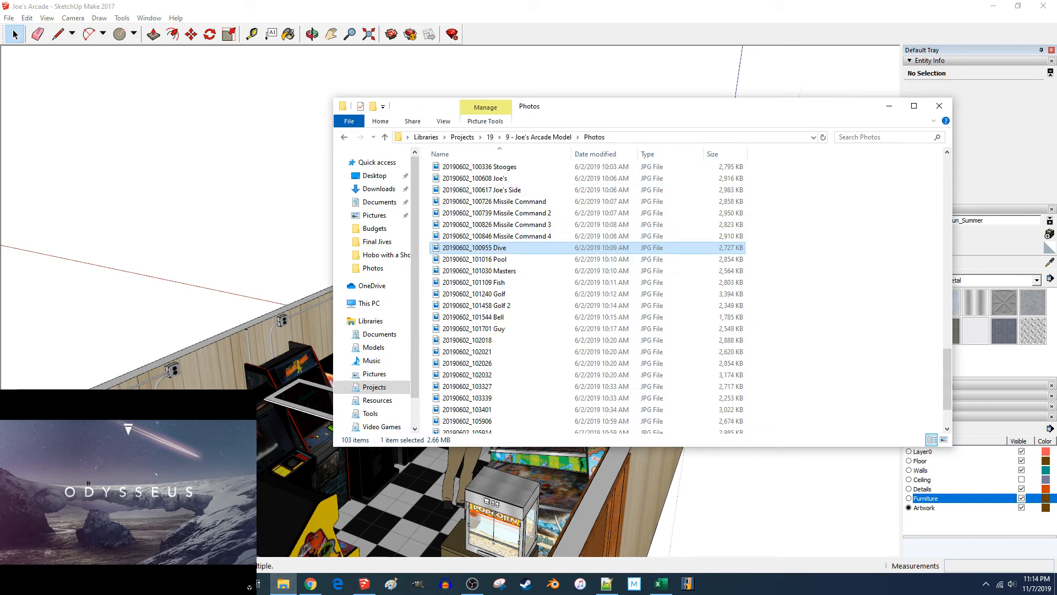
left_click_drag(666, 104, 142, 430)
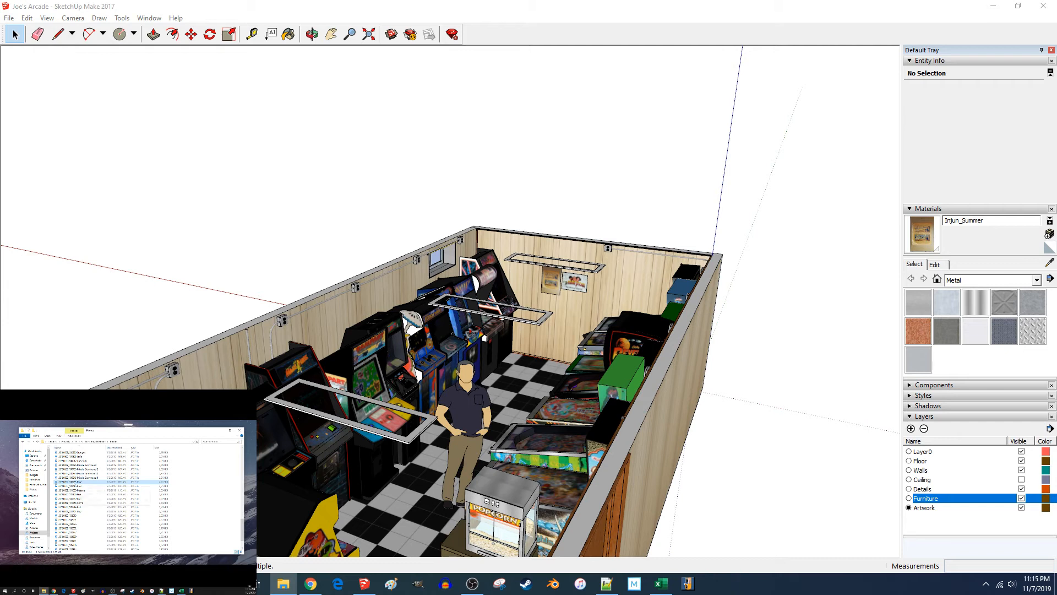
right_click(73, 484)
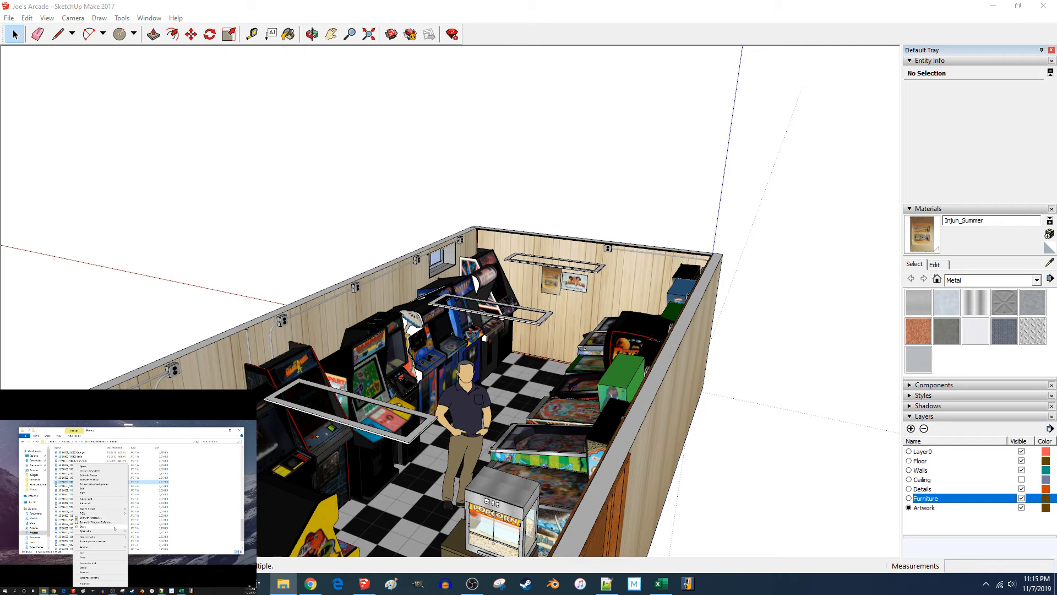
mouse_move(118, 531)
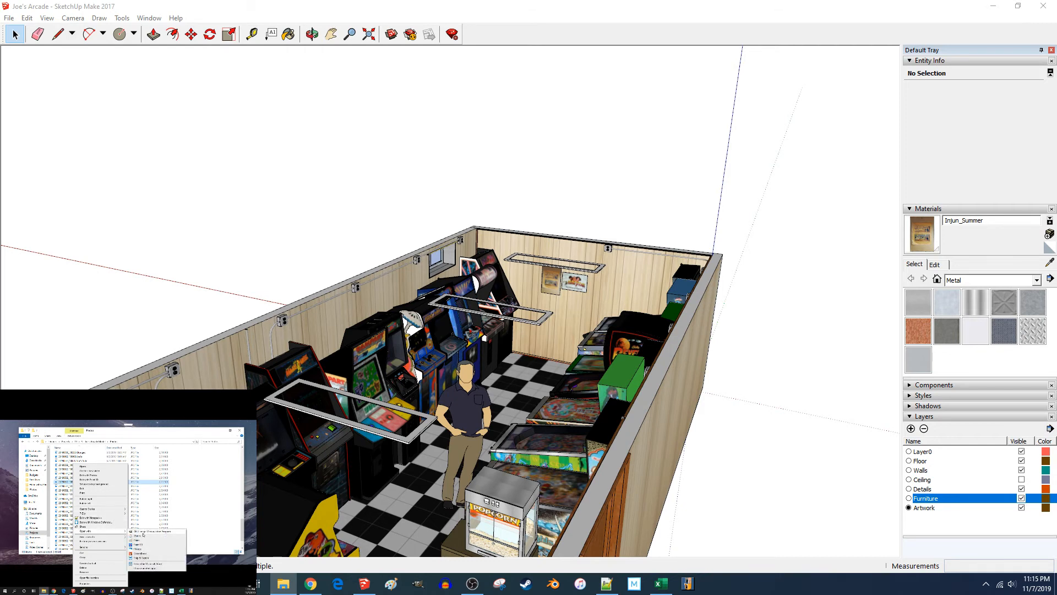
left_click(141, 540)
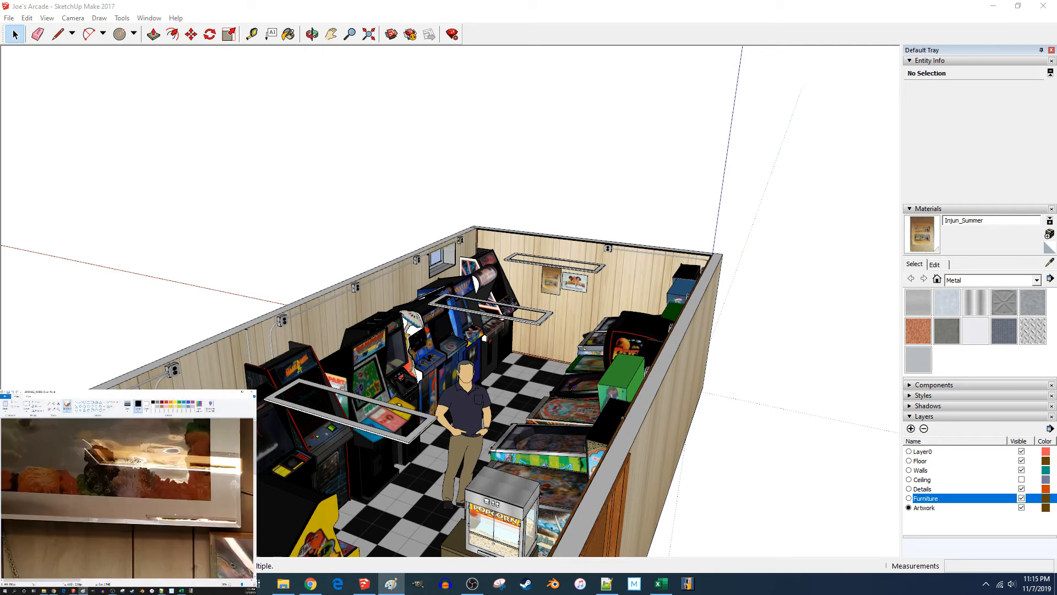
scroll(126, 496, "down", 5)
scroll(122, 519, "down", 3, "ctrl")
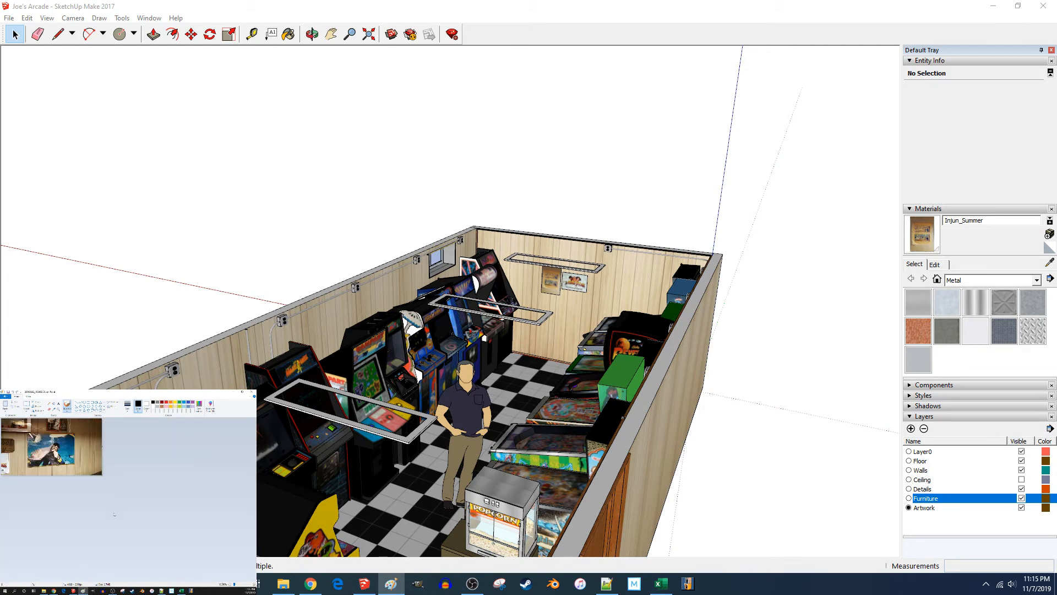
scroll(139, 462, "up", 1, "ctrl")
Step: Switch to SketchUp and hide the Furniture layer to clear the view of the room's back wall
left_click(523, 2)
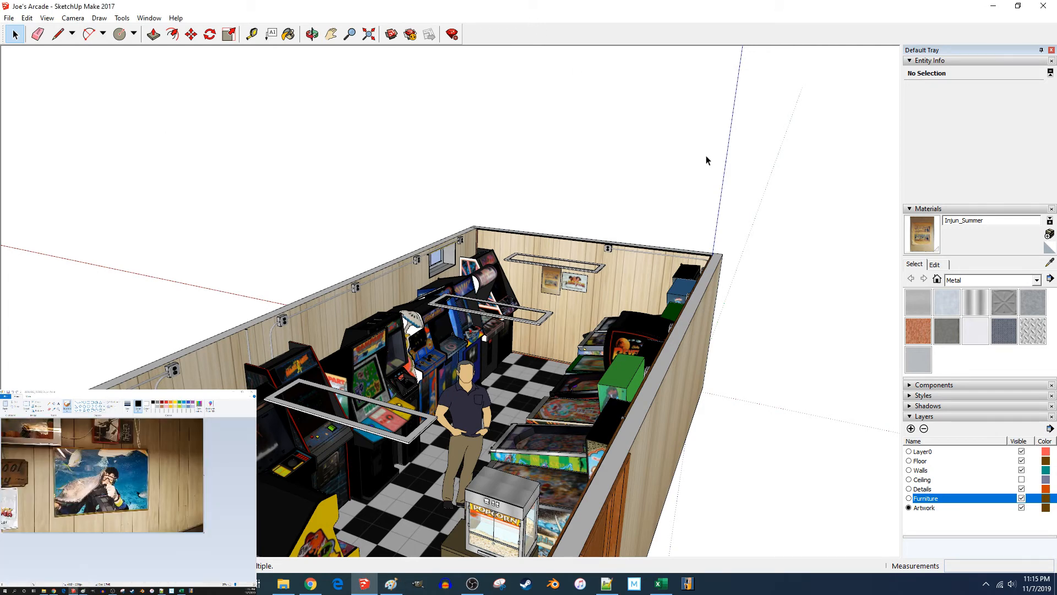
left_click(1022, 498)
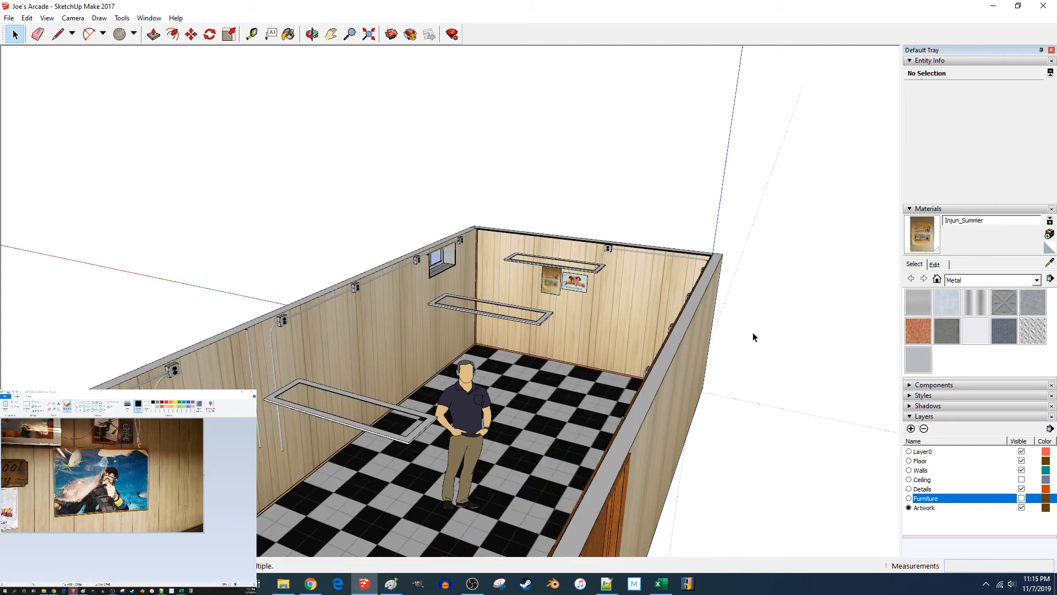
middle_click_drag(724, 337, 583, 274)
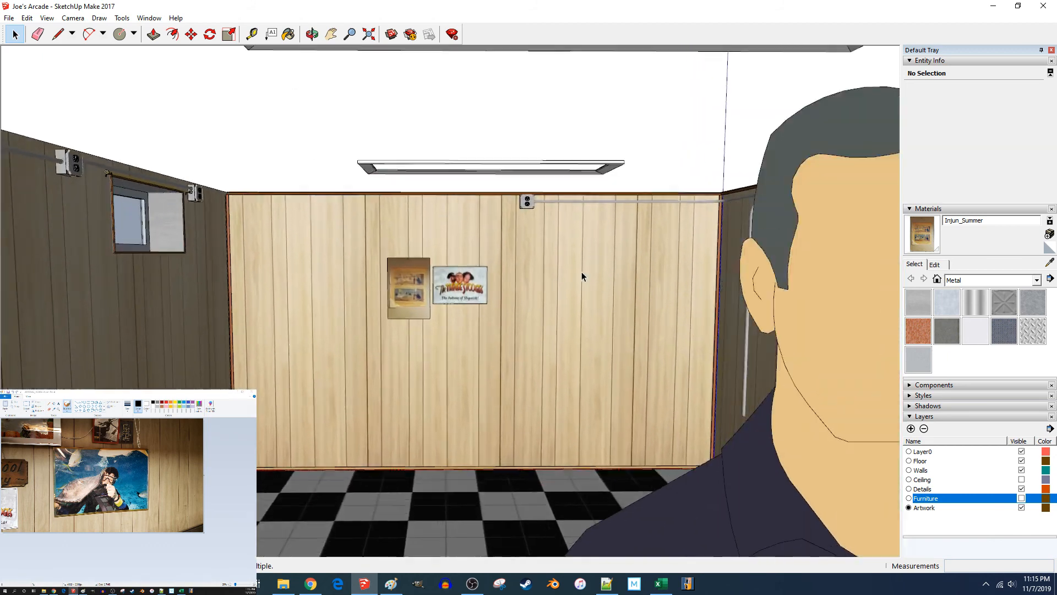
scroll(577, 270, "up", 3)
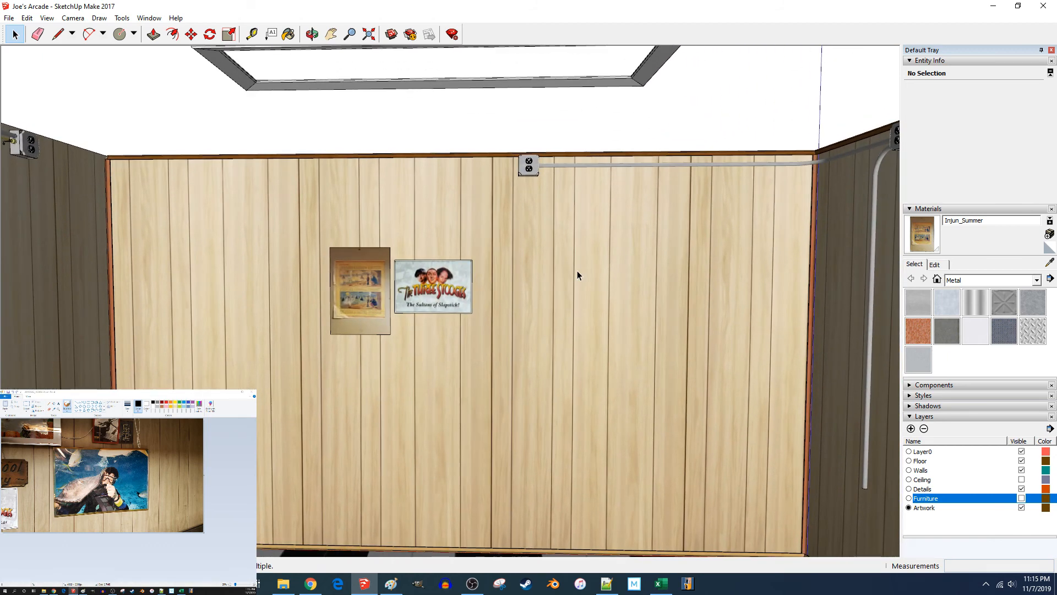
Step: Switch to Paint and crop the Dive photo to a rectangle just around the framed diver picture
key("alt+Tab")
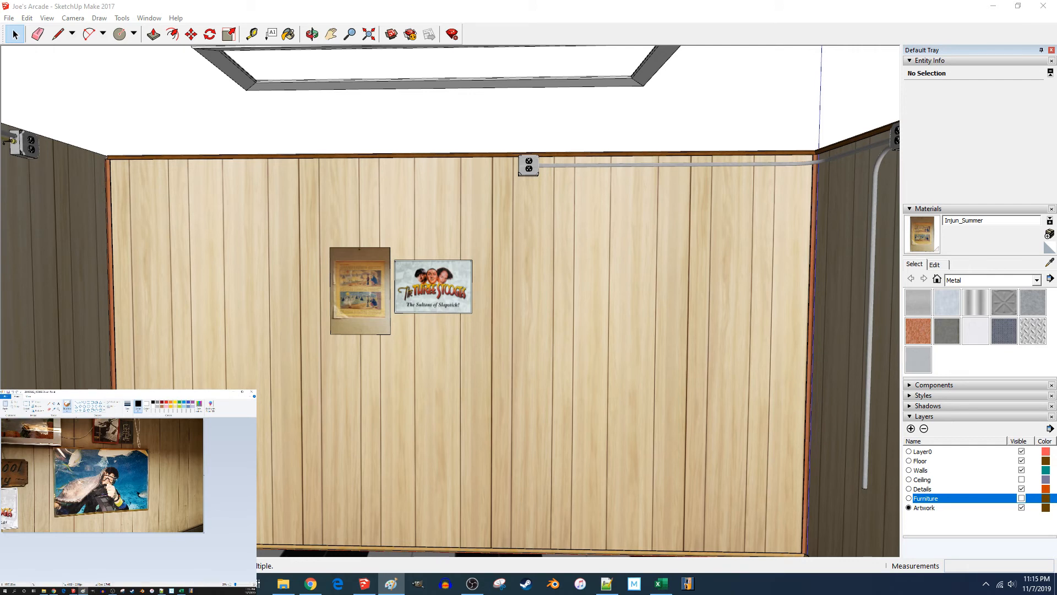
left_click(26, 404)
mouse_move(150, 447)
left_mouse_down()
mouse_move(92, 478)
mouse_move(117, 452)
left_mouse_up()
left_click_drag(50, 443, 150, 519)
left_click(37, 402)
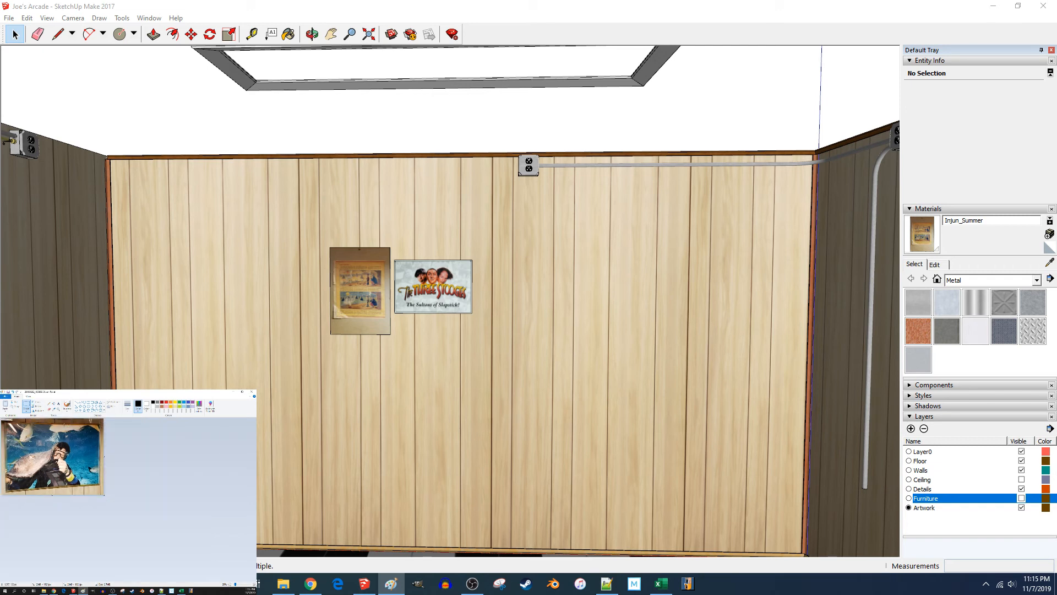
key("ctrl+Page_Up")
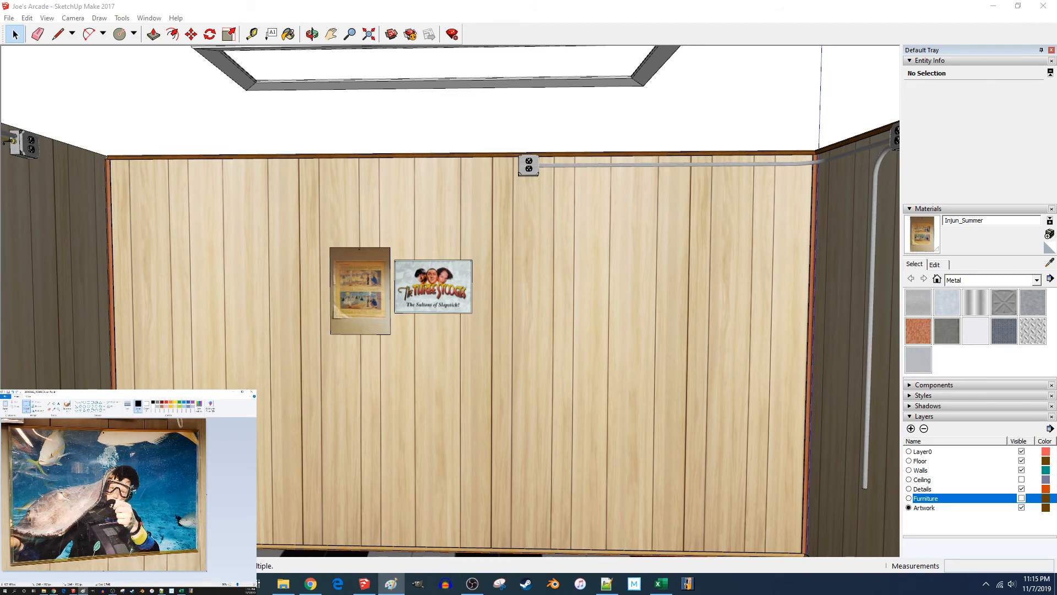
Step: Save the cropped diver picture as a new image file under a new name in the arcade project's image folder
left_click(5, 396)
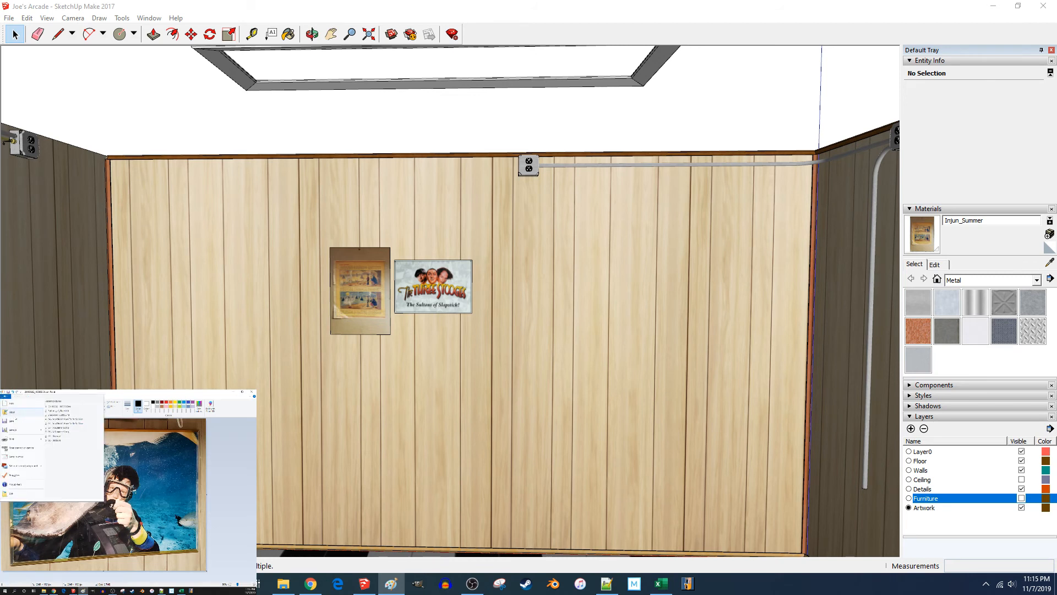
left_click(18, 430)
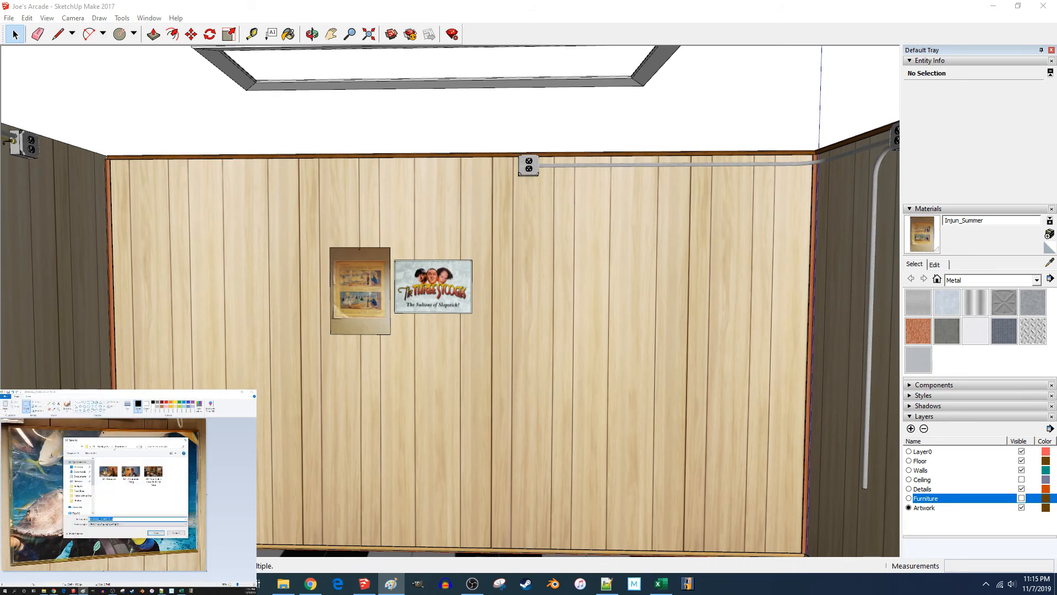
scroll(80, 480, "down", 3)
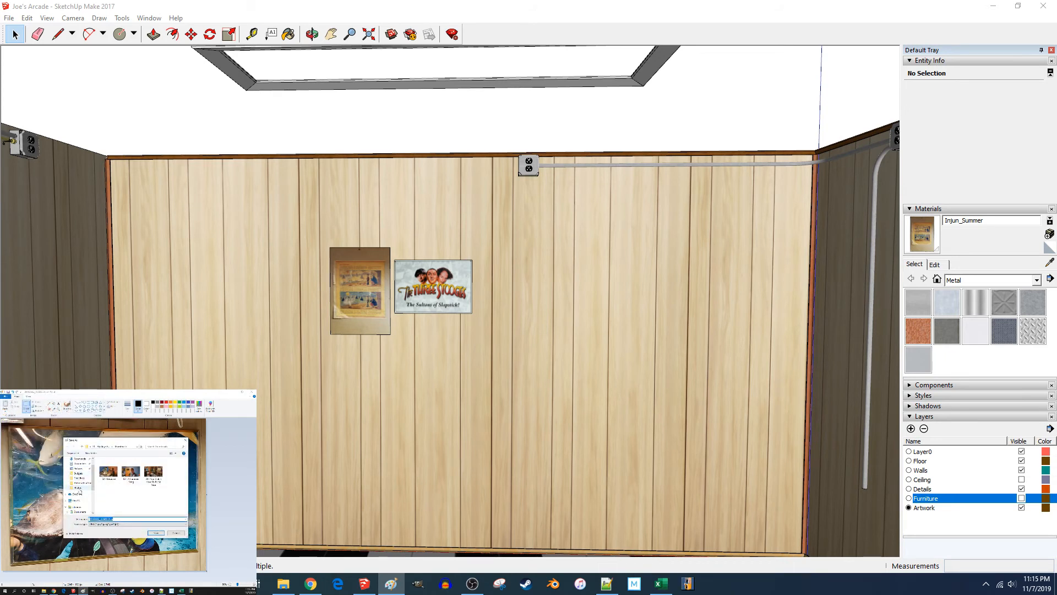
scroll(80, 491, "down", 3)
left_click(80, 491)
left_click(111, 487)
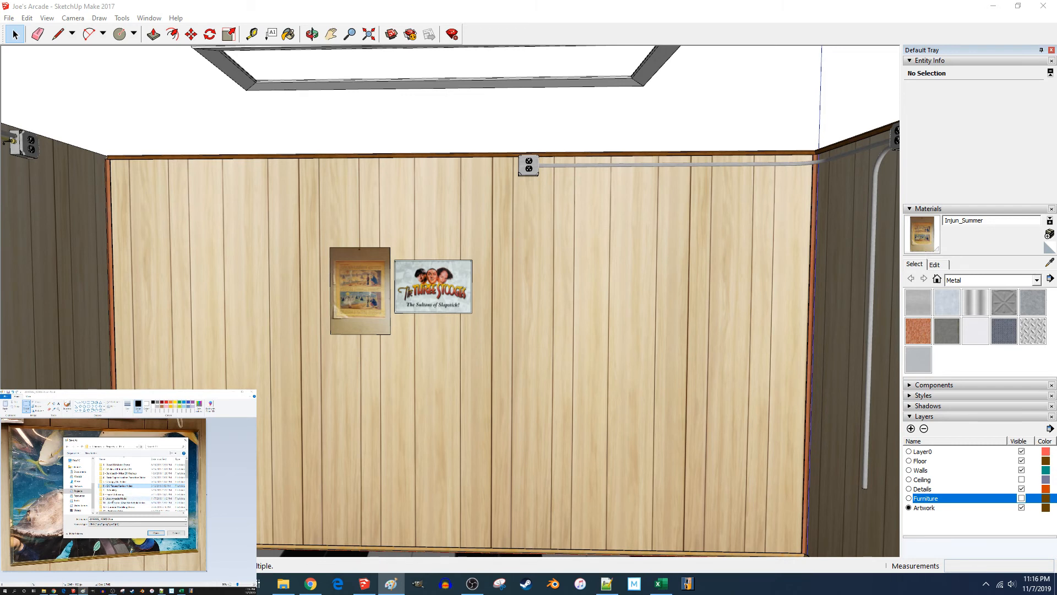
double_click(116, 499)
double_click(107, 469)
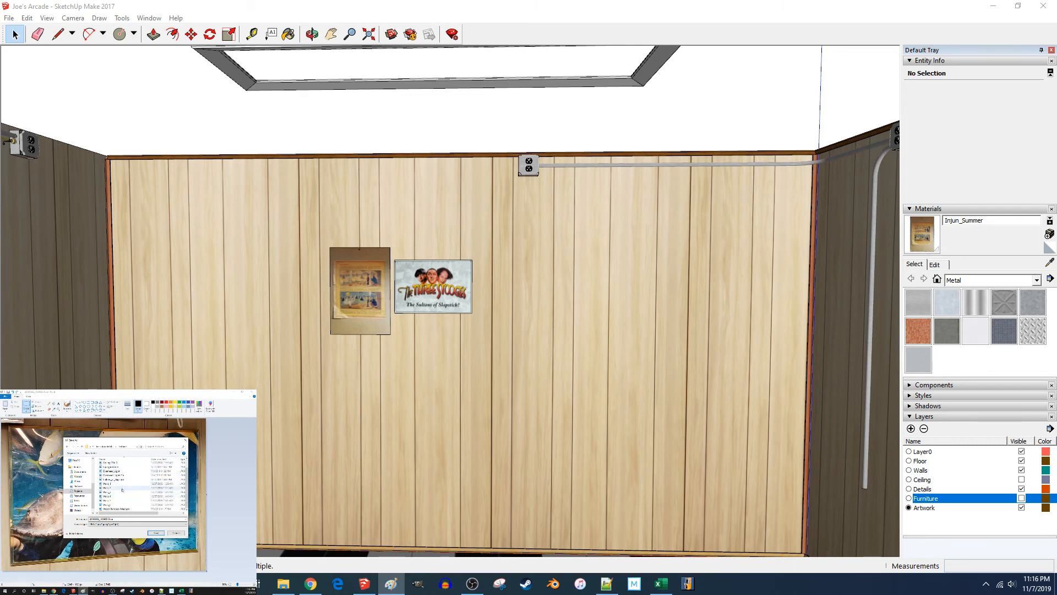
scroll(123, 490, "up", 1)
left_click(118, 519)
key("BackSpace")
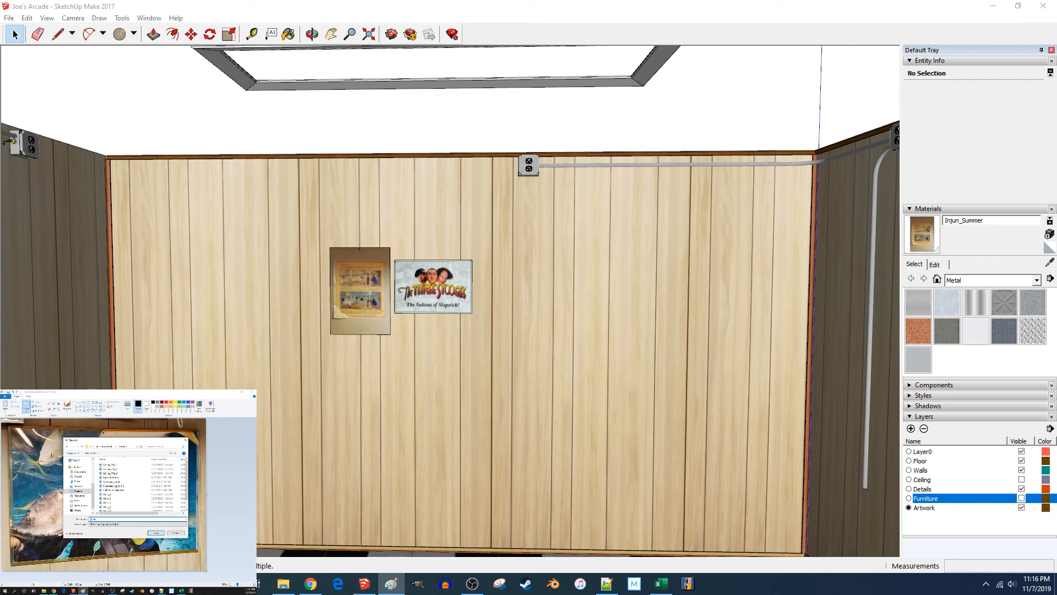
key("Return")
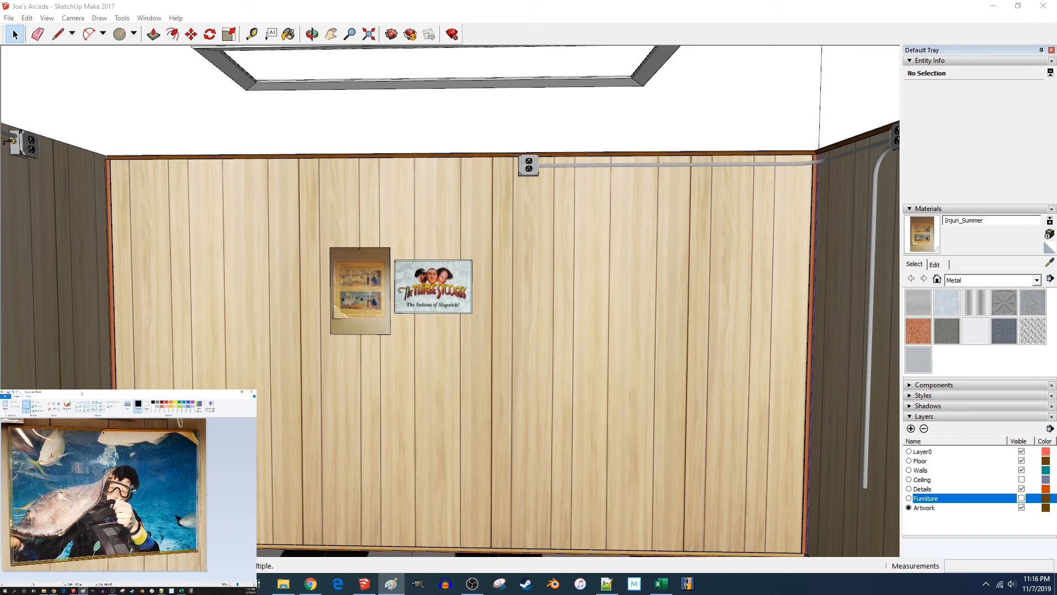
Step: Resize the cropped diver picture to smaller dimensions in Paint and switch back to SketchUp
left_click(38, 407)
left_click_drag(37, 407, 208, 447)
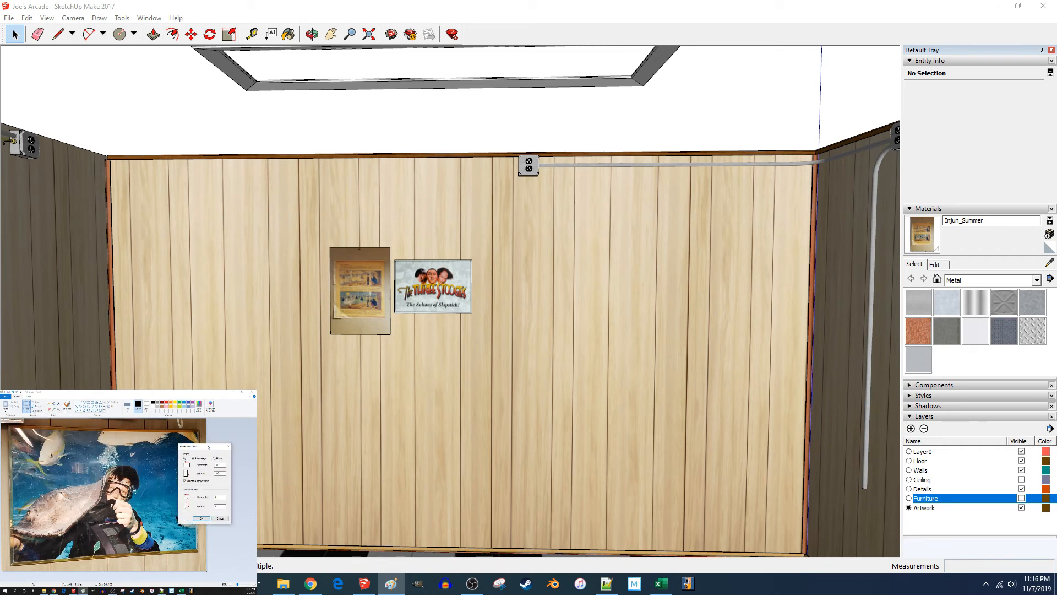
double_click(218, 473)
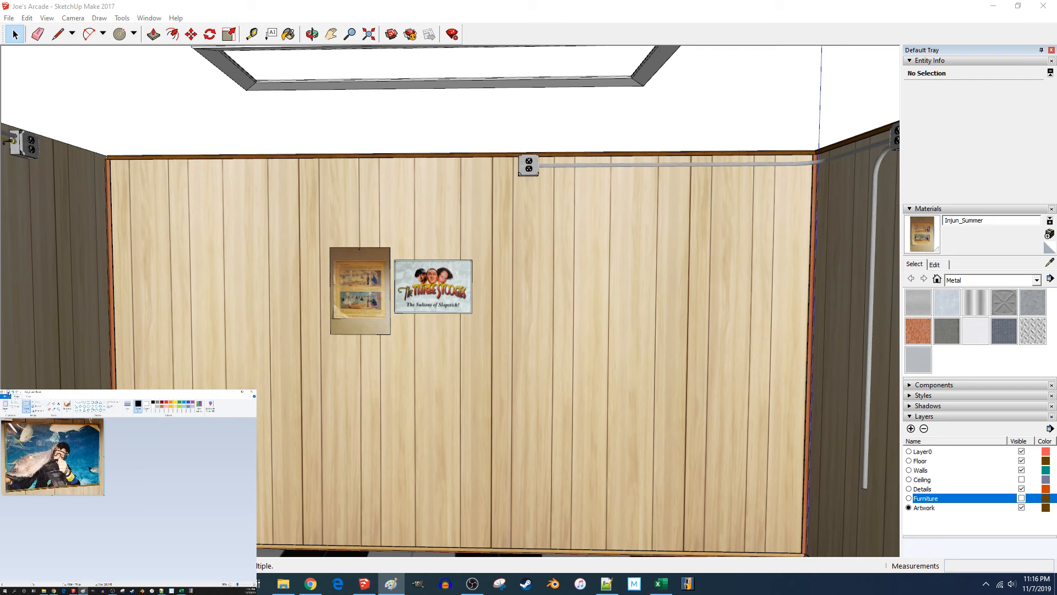
left_click(406, 5)
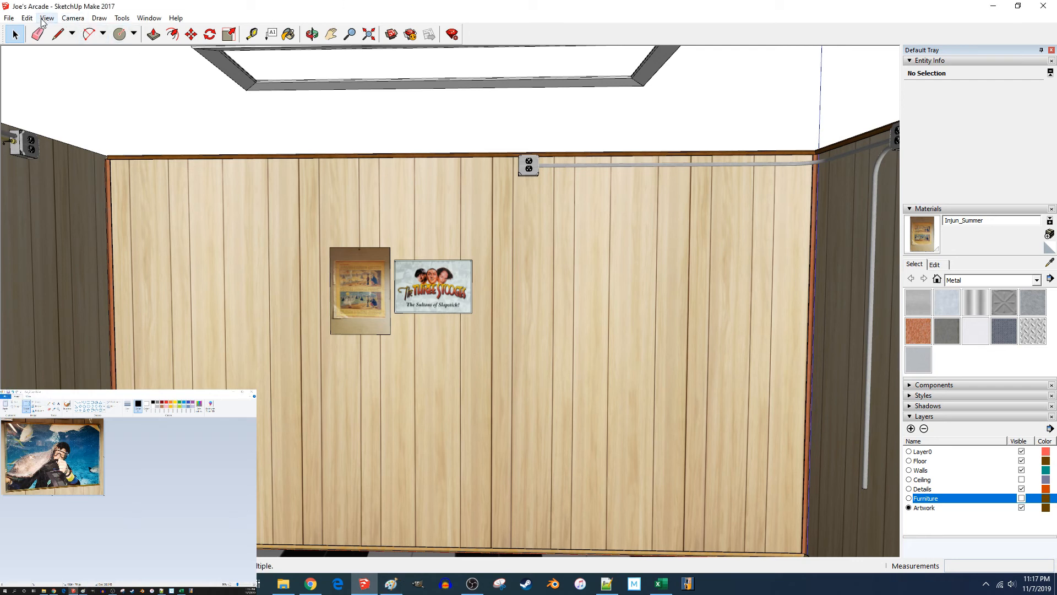
Step: Draw a closed rectangle 30.125" wide and 20.125" high on the back wall, to the right of the Three Stooges sign
left_click_drag(556, 134, 533, 125)
scroll(330, 198, "down", 2)
scroll(468, 248, "up", 2)
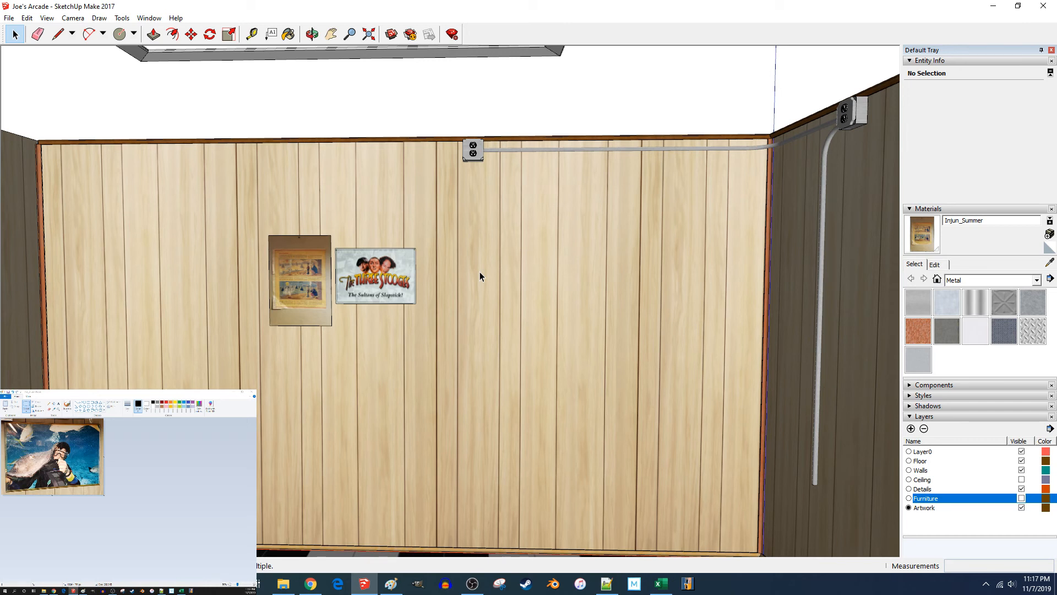
key("l")
left_click(471, 321)
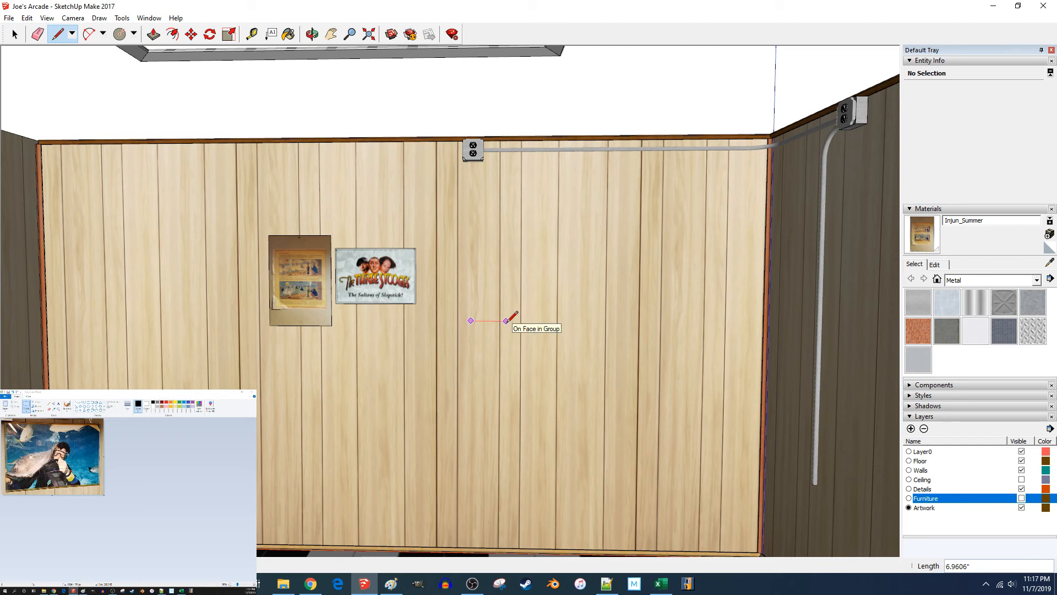
type("30.125")
left_click(626, 320)
scroll(622, 275, "up", 1)
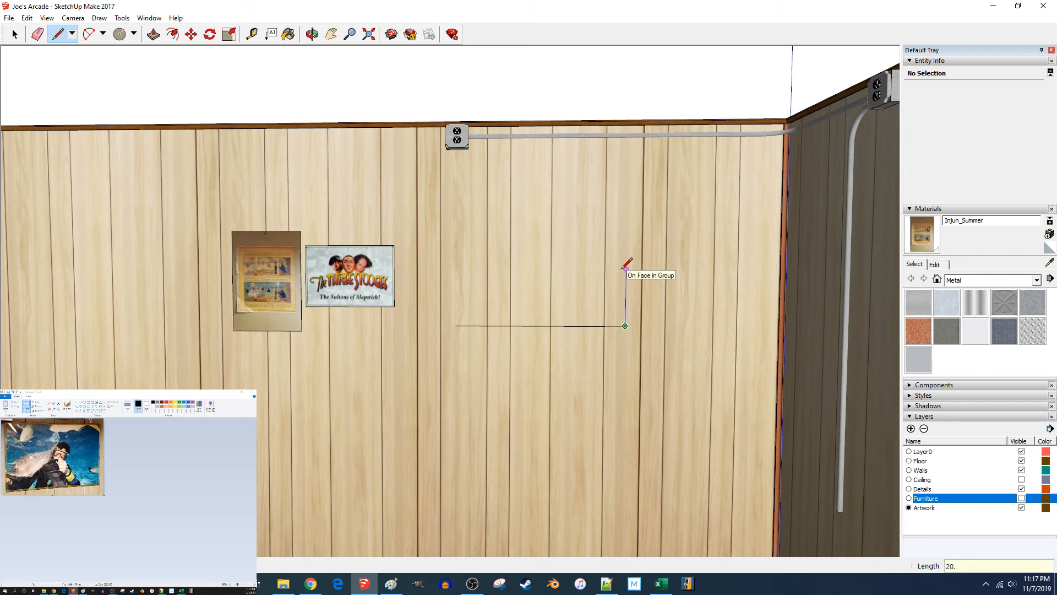
left_click(626, 212)
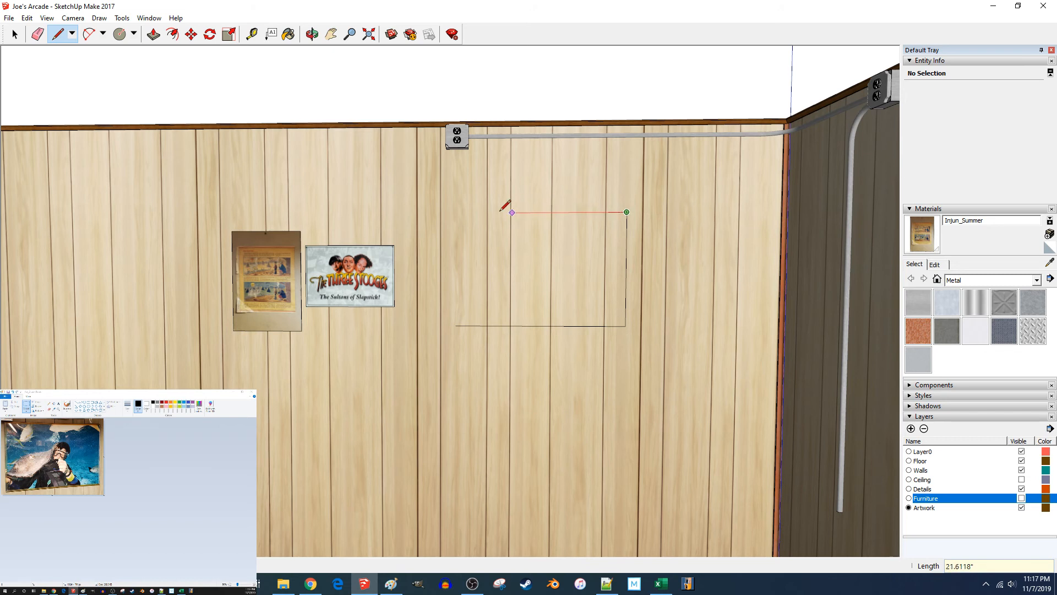
left_click(455, 212)
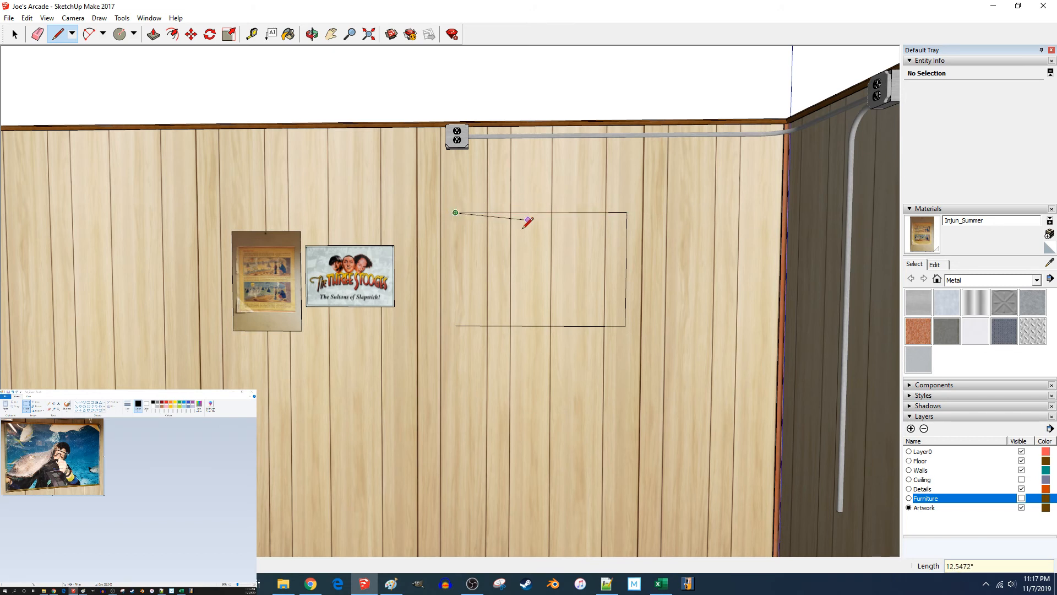
left_click(456, 325)
Step: Push/Pull the new rectangle 0.25" out from the wall to form a thin panel
middle_click_drag(490, 260, 804, 329)
scroll(548, 200, "up", 6)
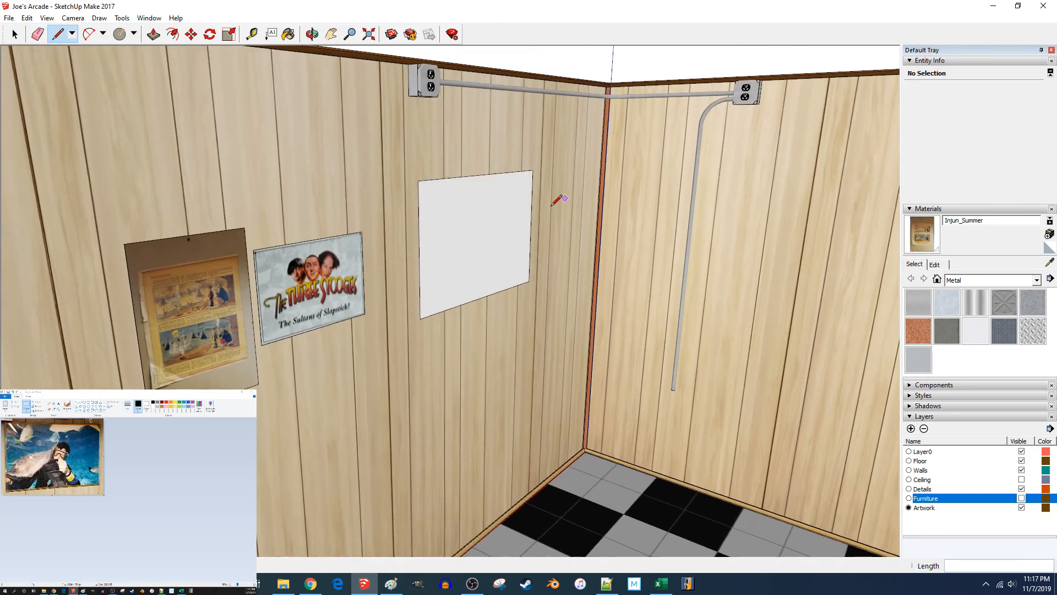
key("p")
left_click(535, 263)
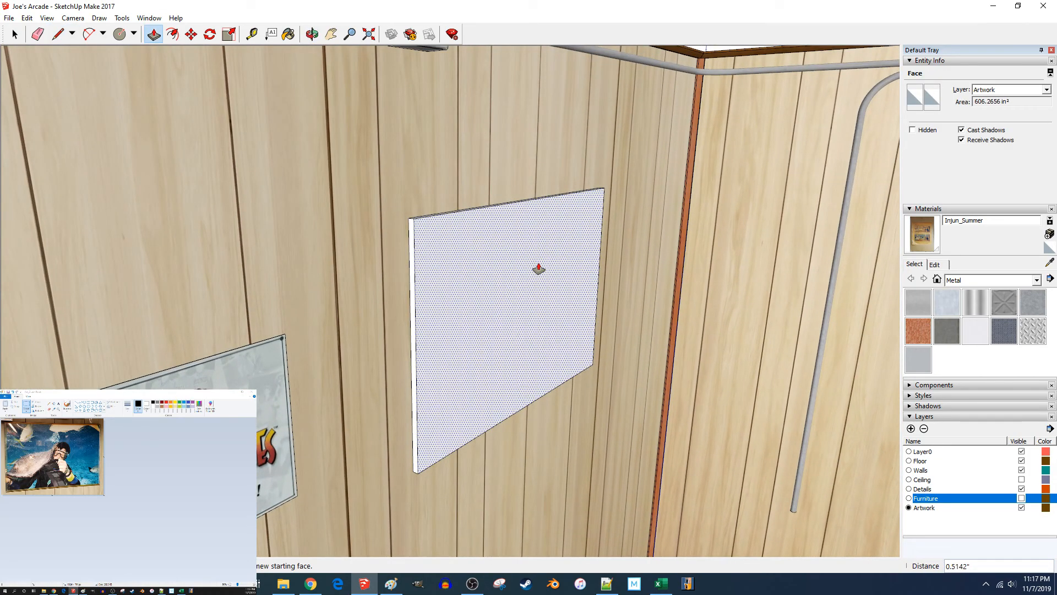
middle_click_drag(538, 269, 539, 270)
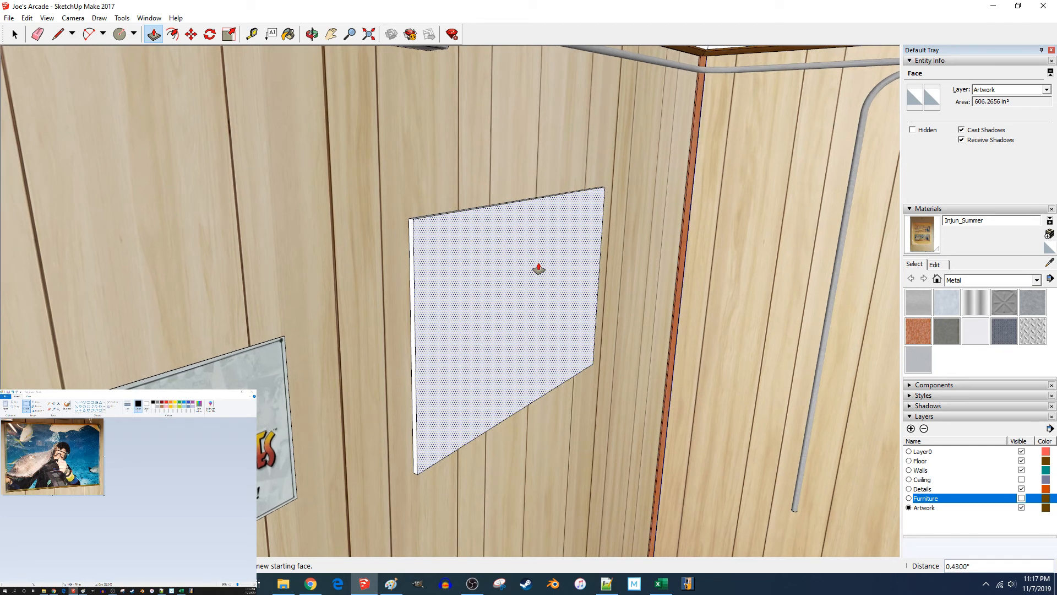
type("..")
type("5")
key("Return")
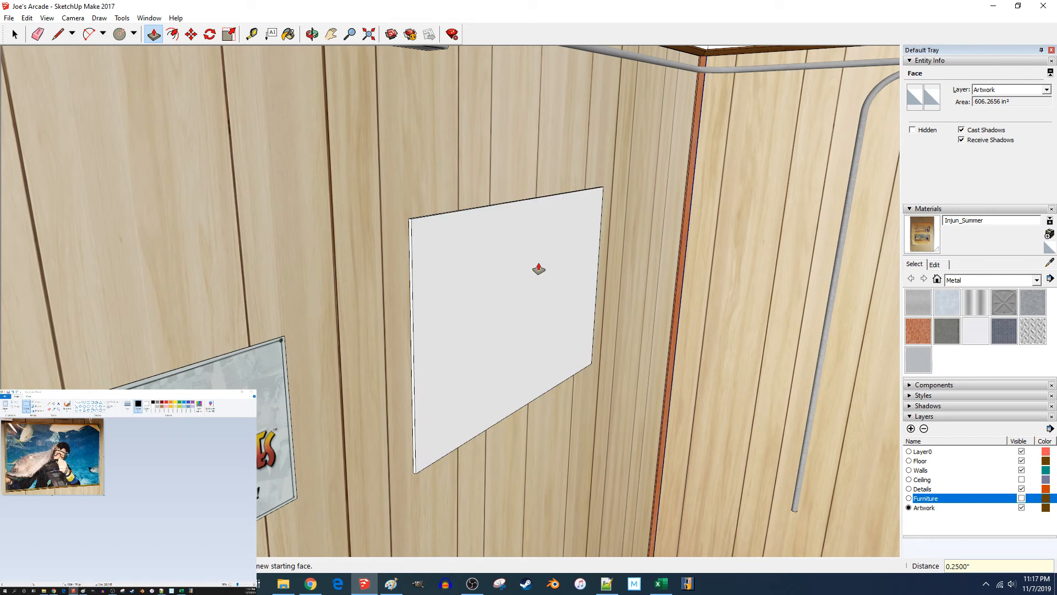
Step: Select the whole blank panel, make it a group, and highlight the Artwork layer
key("space")
left_click(538, 264)
left_click(539, 267)
mouse_move(537, 245)
middle_mouse_down()
mouse_move(782, 259)
mouse_move(738, 269)
mouse_move(737, 285)
middle_mouse_up()
left_click(930, 508)
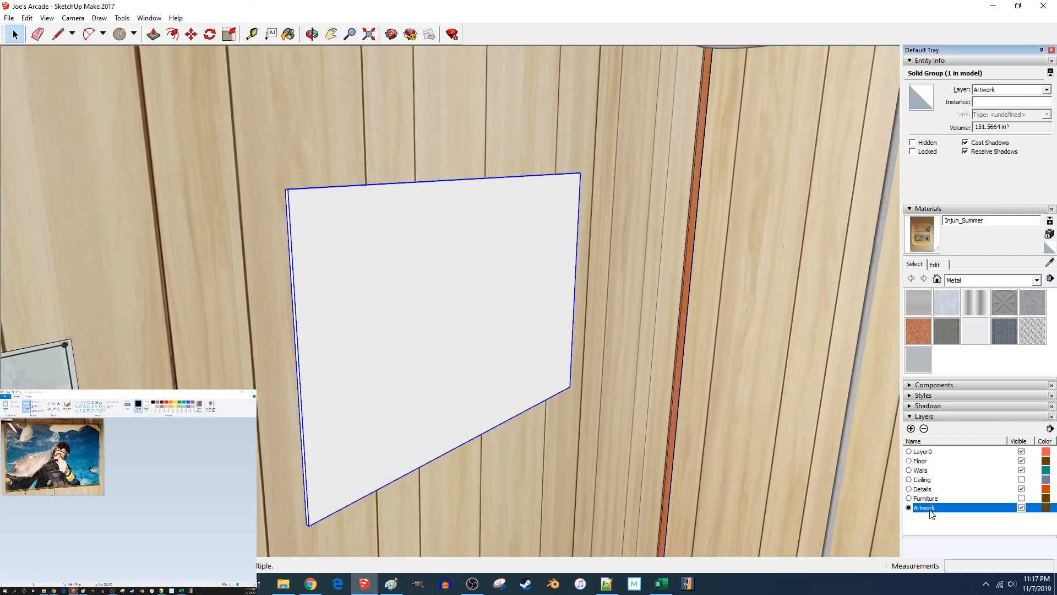
Step: Create a material named Art_Dive that uses Art_Dive.jpg as its texture image
left_click(1050, 236)
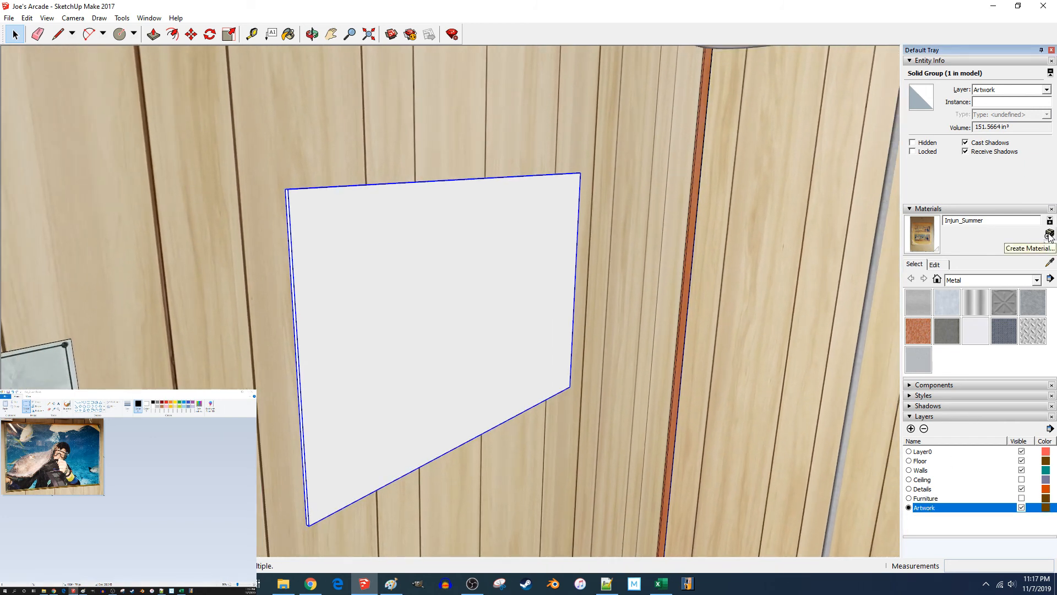
double_click(546, 182)
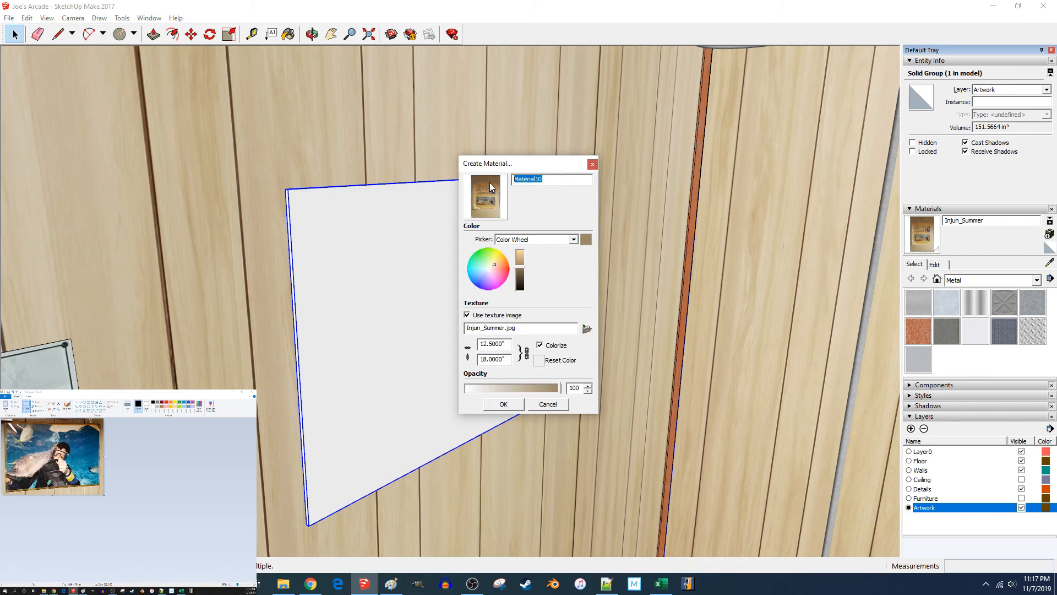
type("Div")
type("A")
left_click(586, 329)
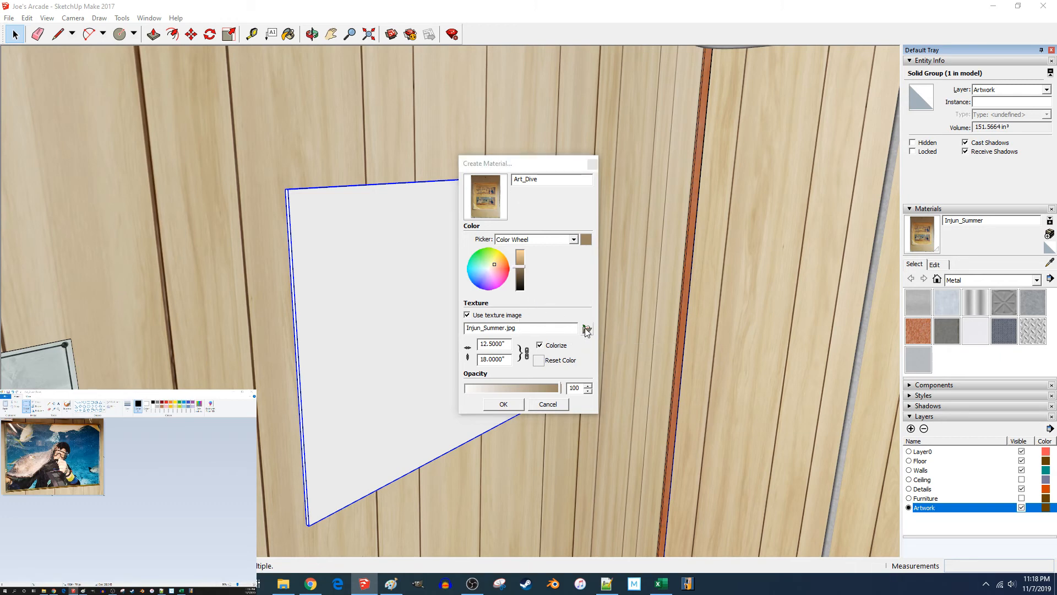
double_click(584, 248)
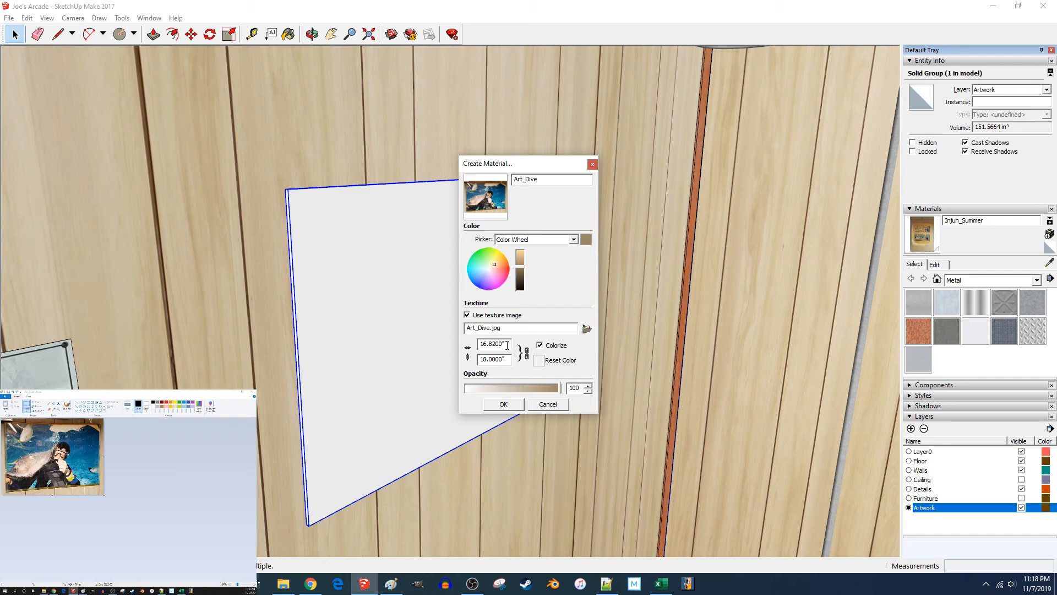
Step: Set the Art_Dive texture width to 30.125" and finish creating the material
left_click_drag(503, 361, 478, 360)
left_click(498, 344)
left_click_drag(504, 343, 491, 345)
type("30.125")
left_click(503, 404)
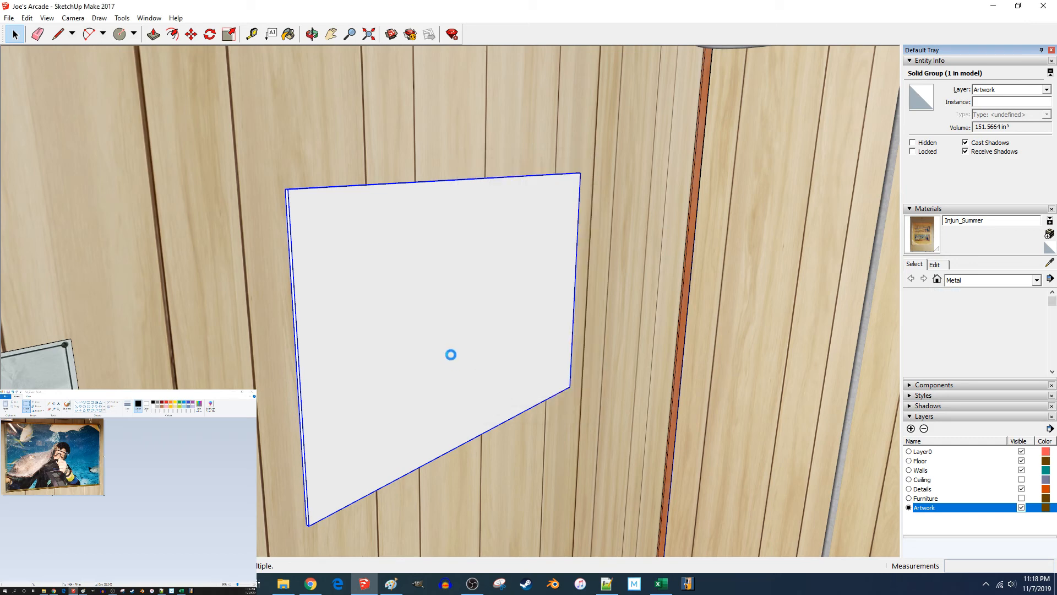
Step: Open the panel group and paint its front face with the Art_Dive material
double_click(451, 355)
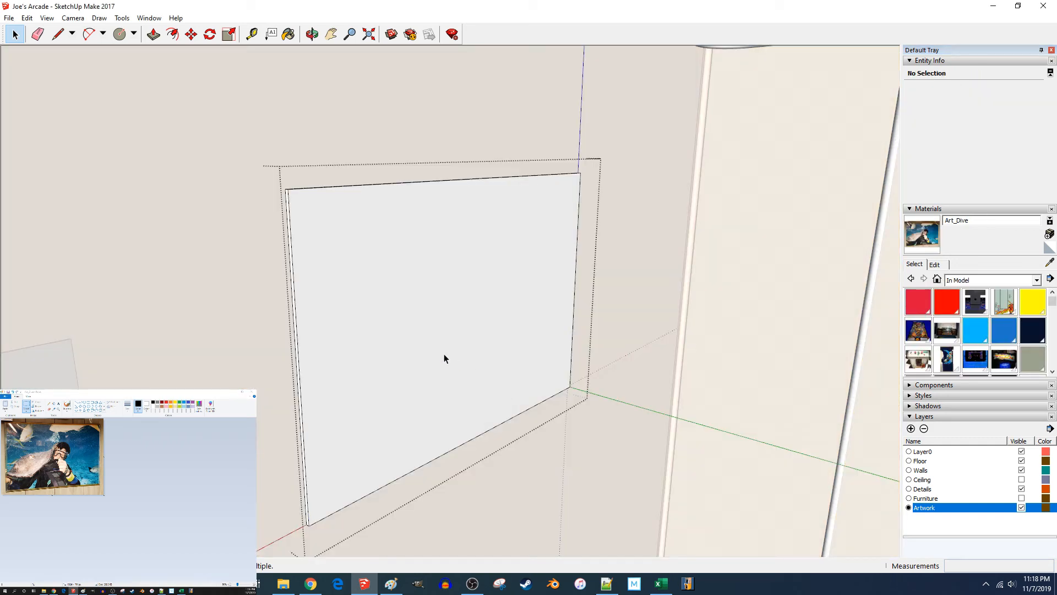
key("b")
left_click(449, 348)
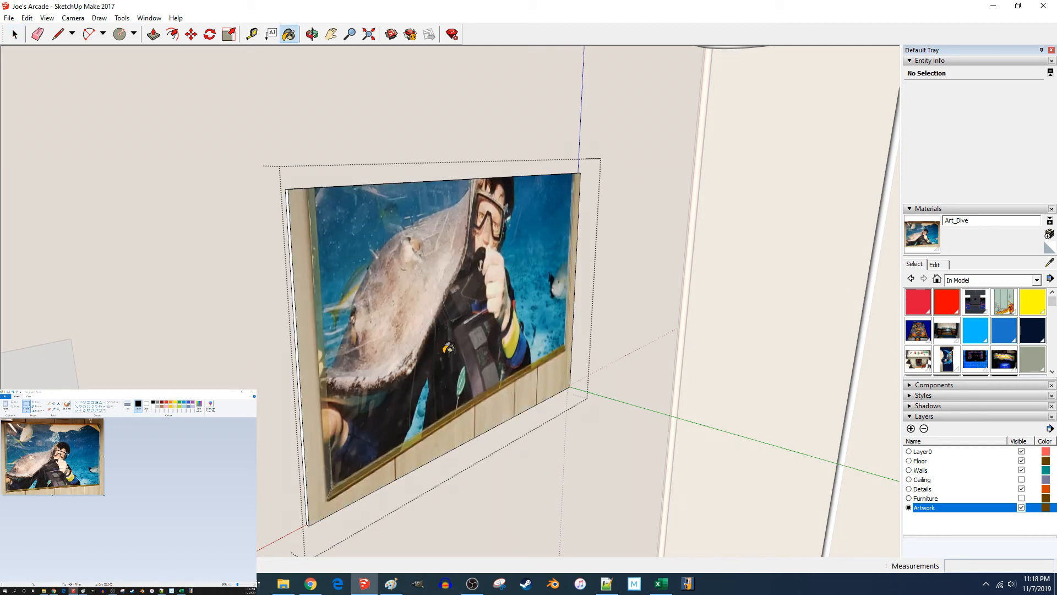
mouse_move(499, 236)
middle_mouse_down()
mouse_move(543, 243)
mouse_move(484, 251)
middle_mouse_up()
key("space")
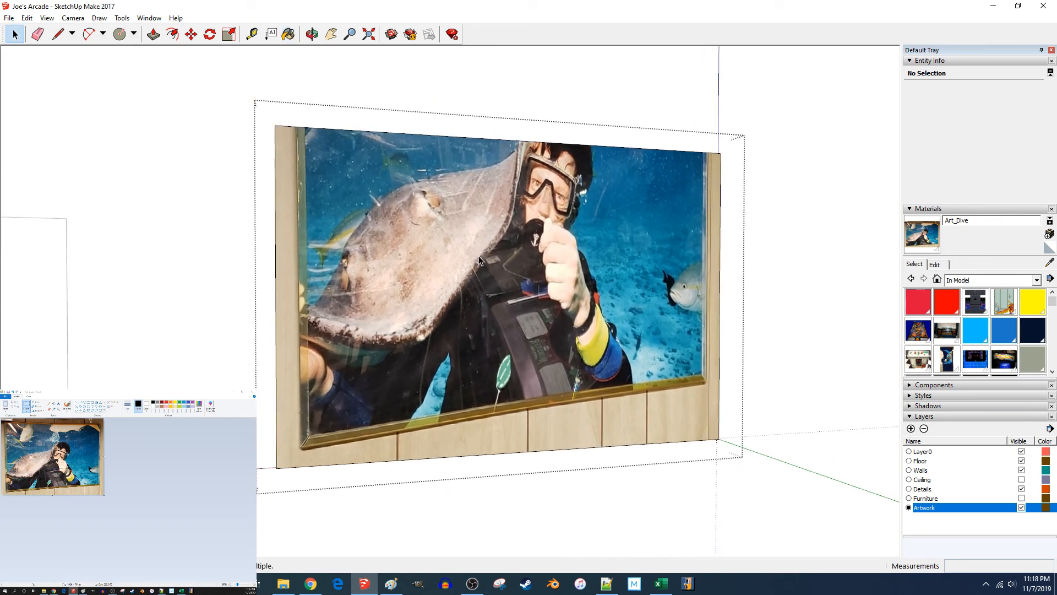
Step: Start positioning the texture on the panel's front face and shift the picture slightly down and left
right_click(467, 256)
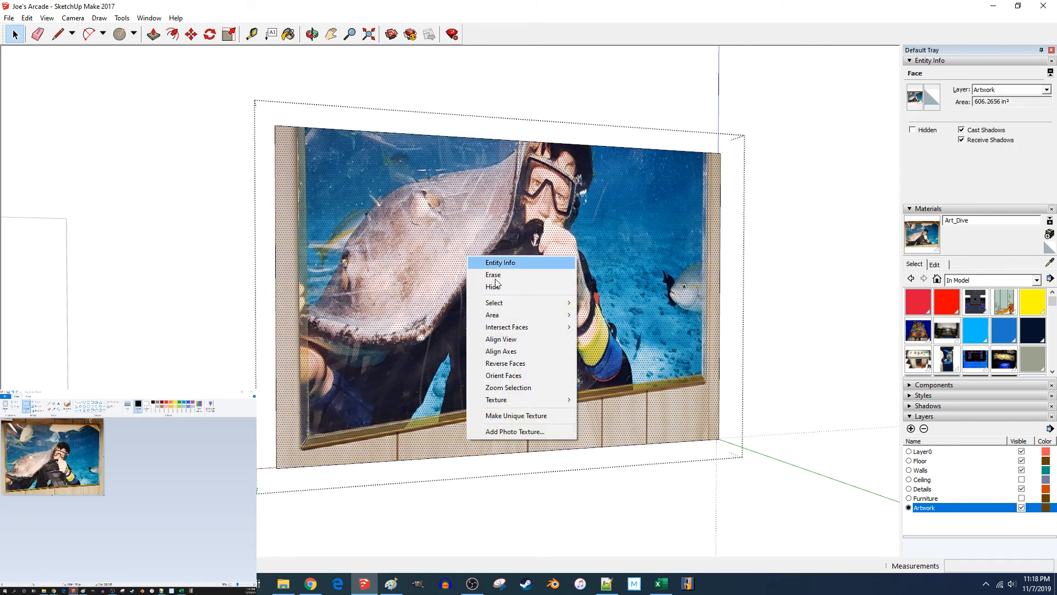
mouse_move(550, 398)
left_click(601, 400)
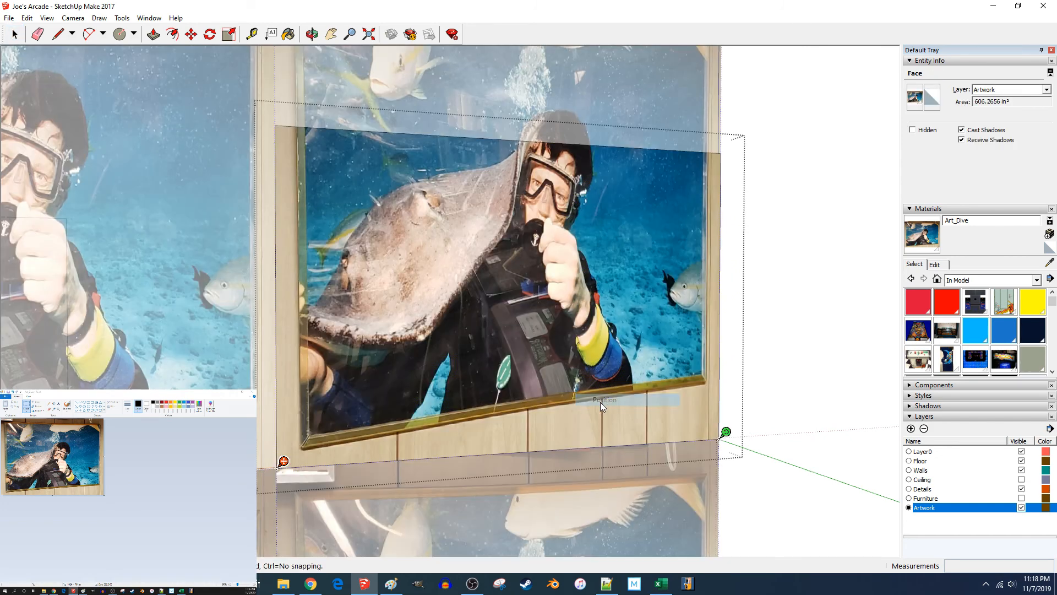
scroll(363, 408, "down", 4)
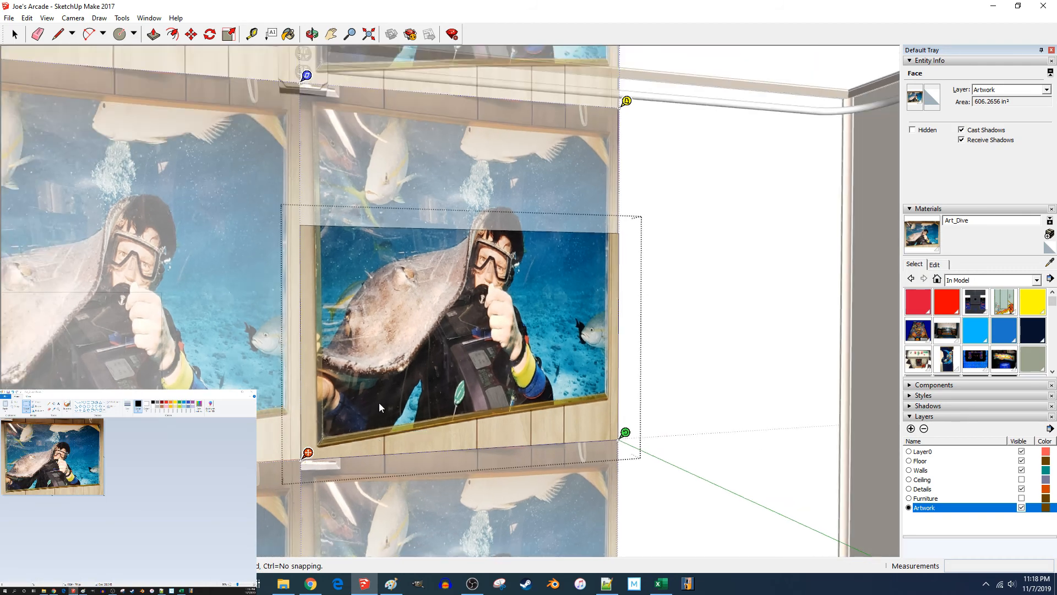
middle_click_drag(394, 402, 418, 380)
mouse_move(598, 145)
left_mouse_down()
mouse_move(598, 215)
mouse_move(623, 219)
mouse_move(597, 141)
mouse_move(617, 124)
mouse_move(597, 146)
left_mouse_up()
mouse_move(269, 140)
left_mouse_down()
mouse_move(292, 141)
mouse_move(270, 140)
left_mouse_up()
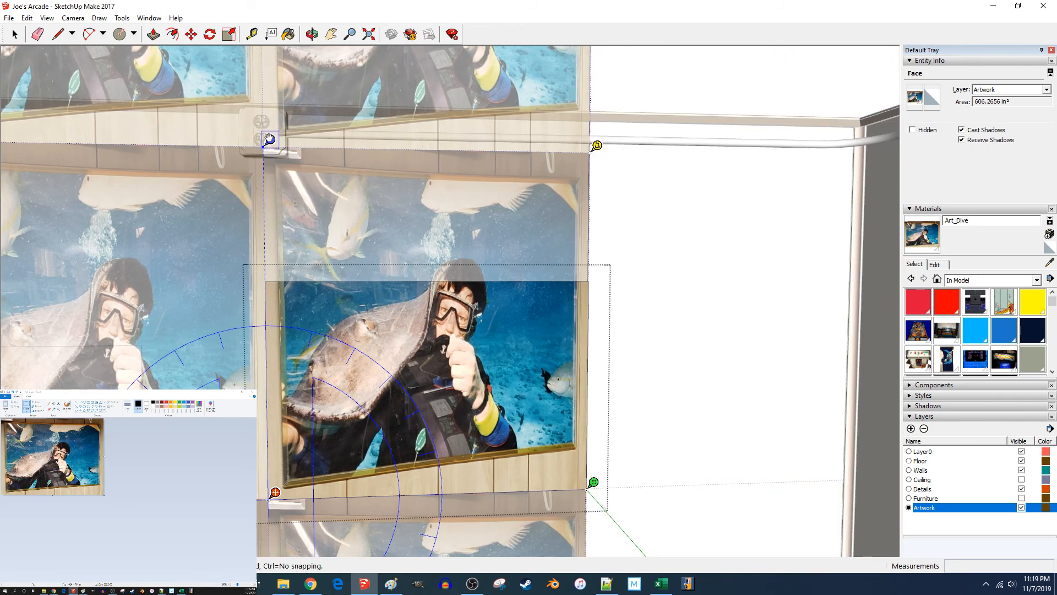
left_click_drag(387, 379, 370, 392)
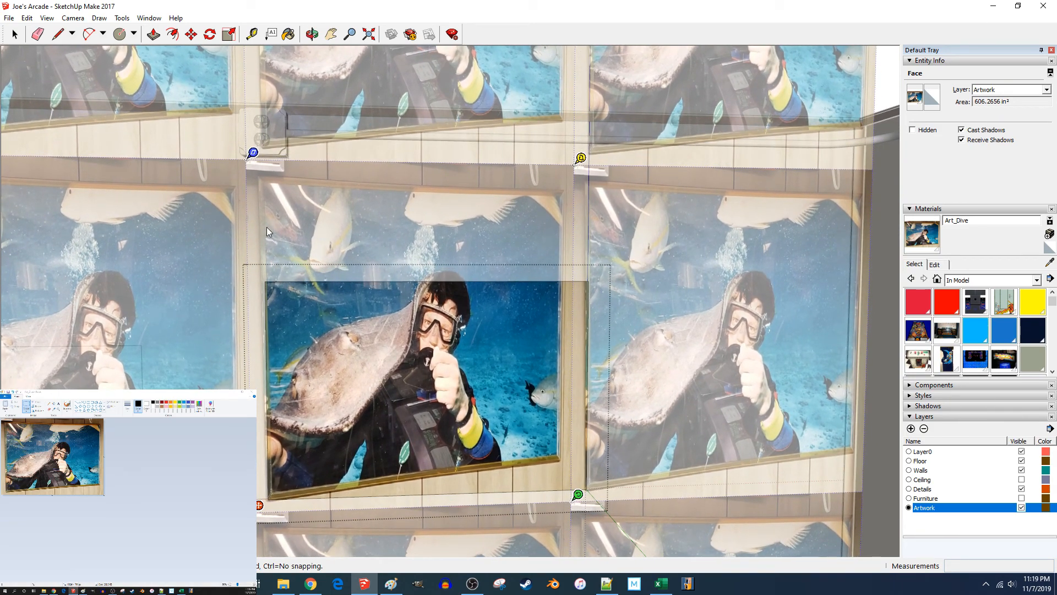
Step: Move the texture's upper pins down to reduce the picture's height toward the panel's proportions
mouse_move(579, 493)
left_mouse_down()
mouse_move(578, 519)
mouse_move(578, 494)
left_mouse_up()
left_click_drag(583, 162, 548, 172)
key("Escape")
left_click_drag(252, 153, 258, 241)
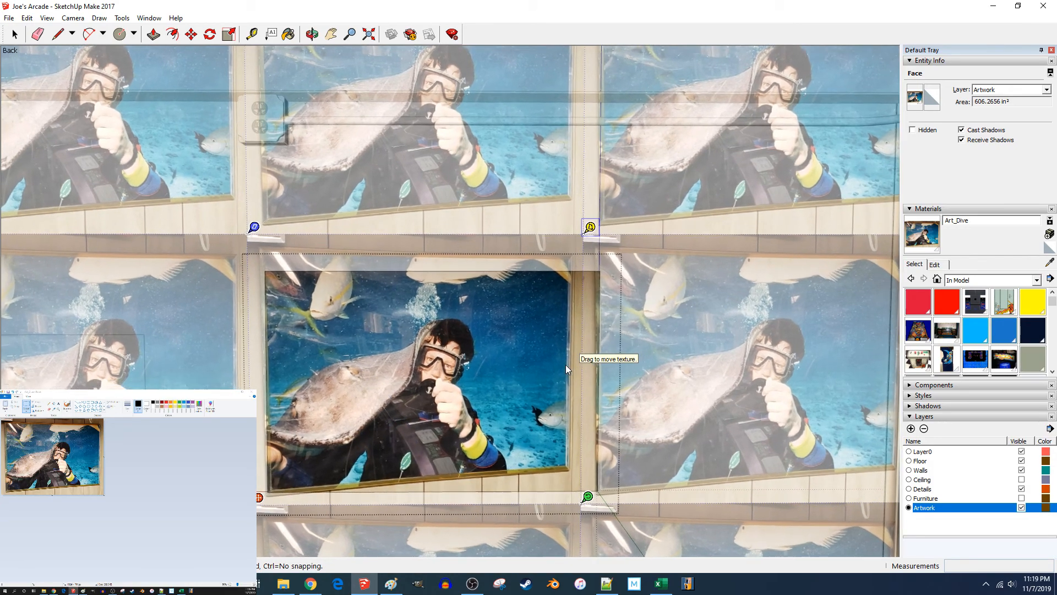
Step: Move the texture's yellow upper-right pin inward and up to distort the picture's right side
scroll(570, 368, "up", 3)
scroll(580, 364, "down", 1)
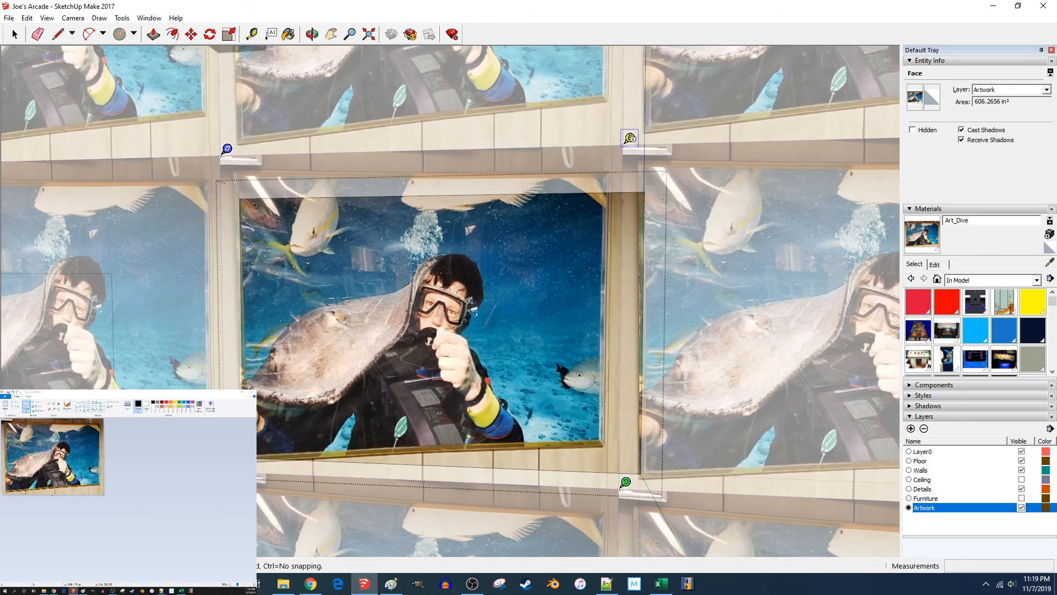
left_click_drag(629, 137, 576, 139)
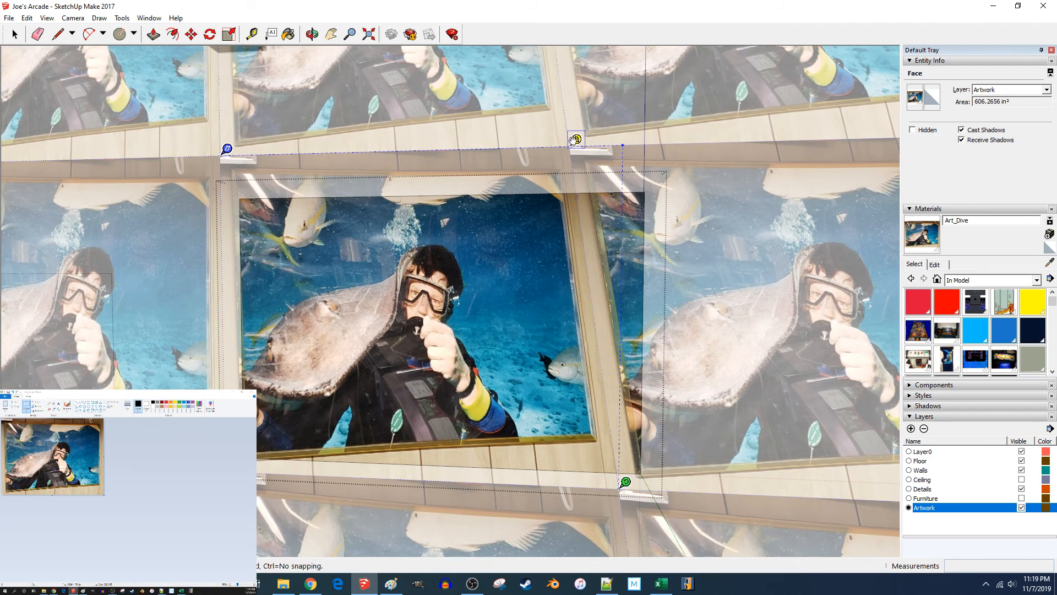
left_click_drag(575, 139, 542, 112)
Step: Lower the green pin, adjust the blue pin, and shift the texture to fit the picture's upper-left corner to the panel
left_click_drag(626, 482, 622, 523)
left_click_drag(415, 291, 406, 295)
mouse_move(569, 152)
left_mouse_down()
mouse_move(558, 156)
mouse_move(568, 154)
left_mouse_up()
left_click_drag(249, 154, 220, 185)
left_click_drag(293, 270, 306, 264)
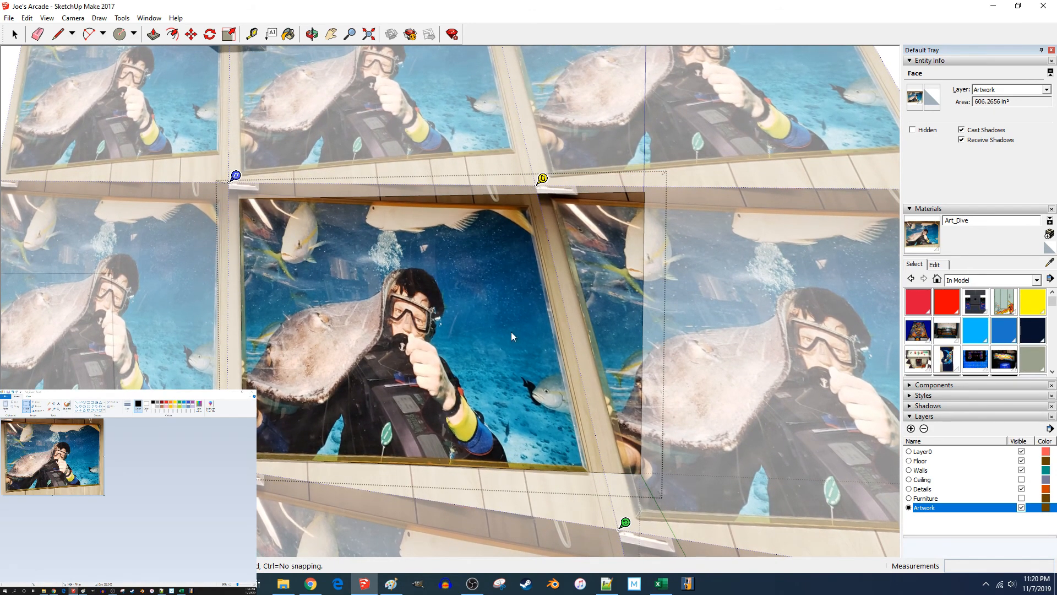
Step: Pull the yellow pin outward so the picture's upper-right corner lines up with the panel's corner
mouse_move(622, 526)
left_mouse_down()
mouse_move(683, 536)
mouse_move(666, 519)
mouse_move(625, 522)
left_mouse_up()
left_click_drag(542, 180, 635, 168)
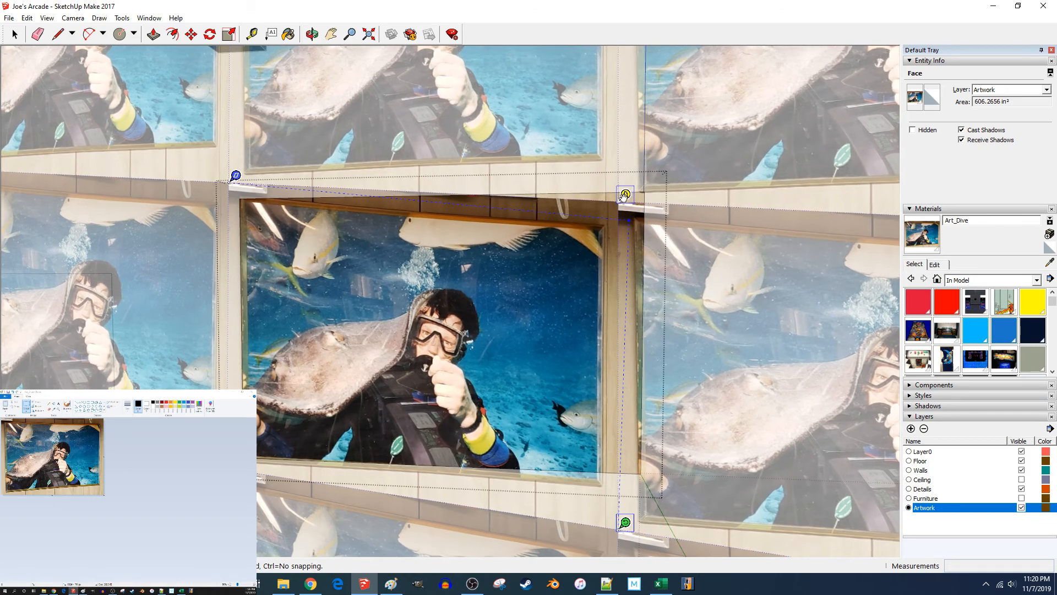
left_click_drag(632, 191, 674, 155)
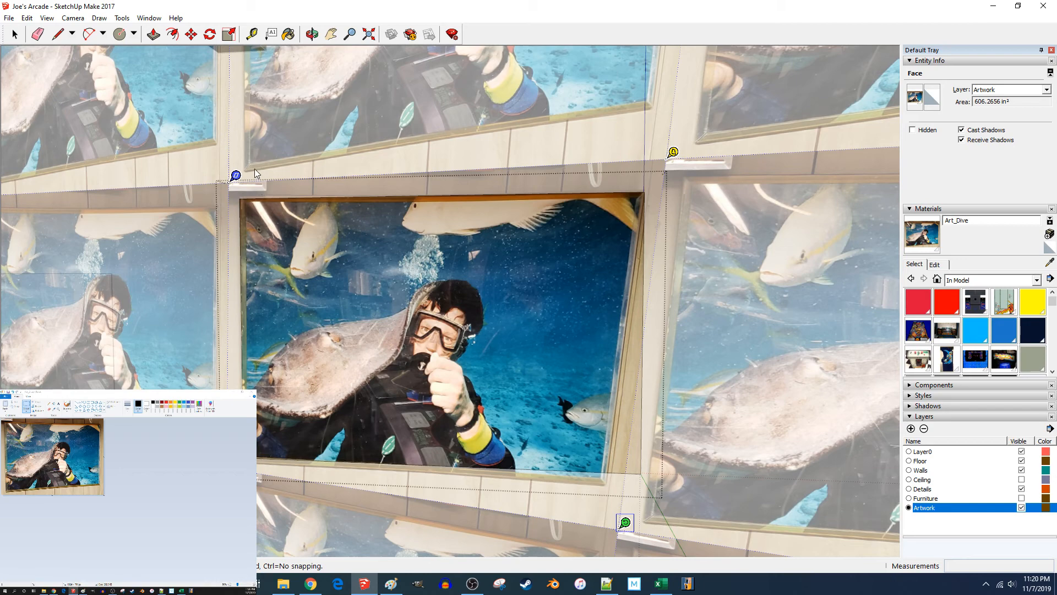
Step: Readjust the blue, yellow and green pins so the picture's inner frame edges follow the panel's sides
left_click_drag(236, 175, 213, 197)
mouse_move(629, 179)
left_mouse_down()
mouse_move(642, 168)
mouse_move(621, 173)
left_mouse_up()
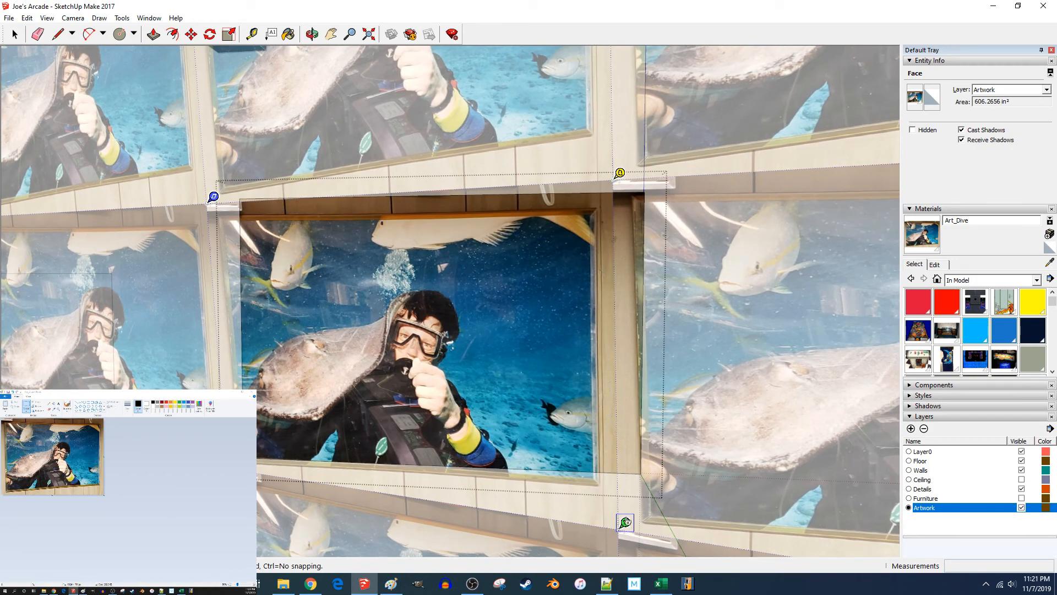
left_click_drag(623, 523, 668, 532)
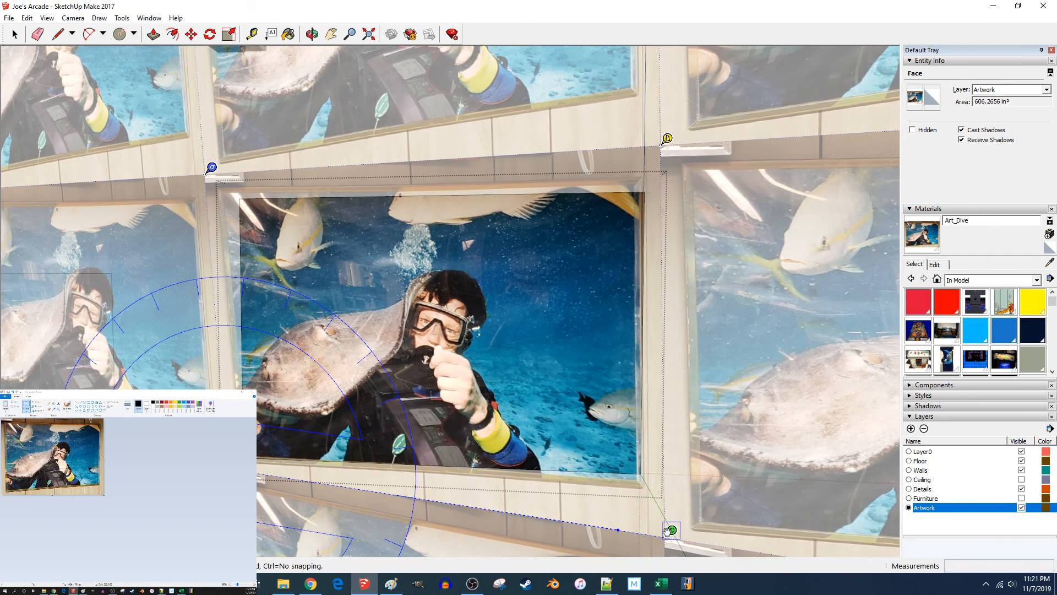
left_click_drag(210, 167, 228, 177)
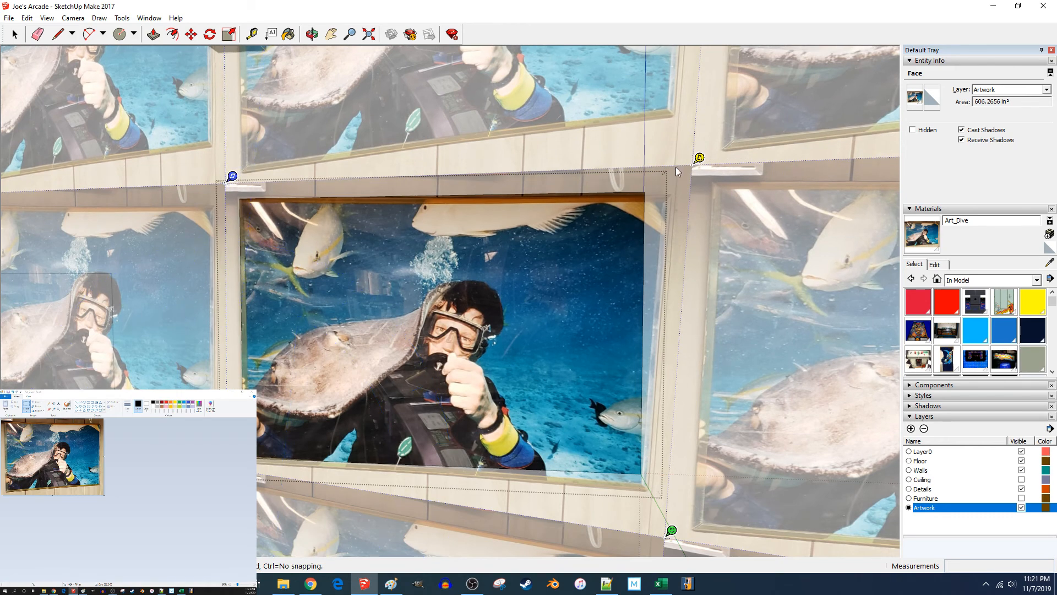
left_click_drag(698, 160, 666, 159)
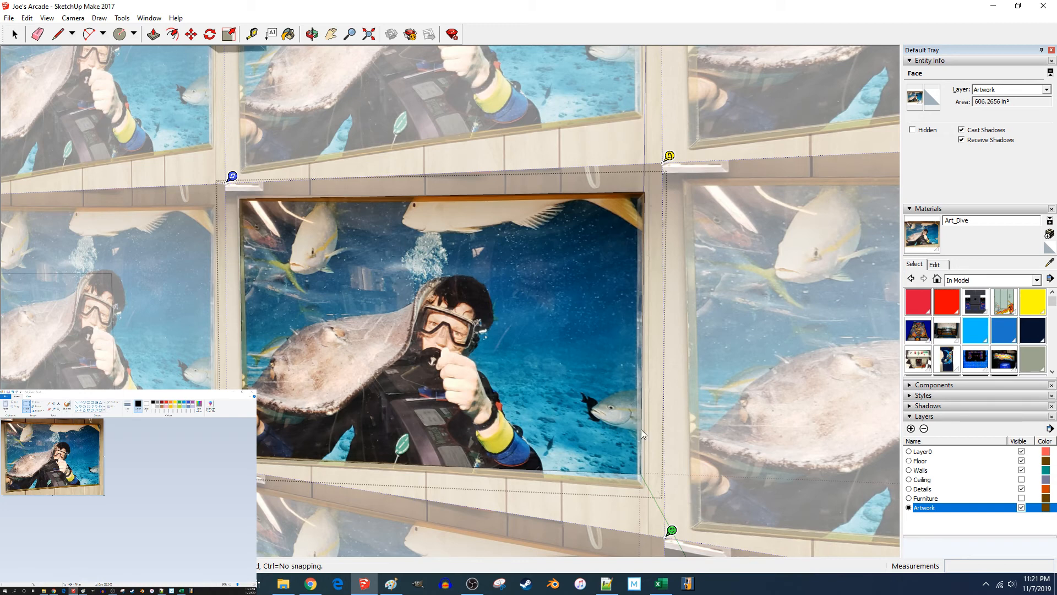
Step: Raise the green pin and readjust the yellow and blue pins so the picture's frame edges line up with the panel
left_click_drag(677, 532, 671, 518)
left_click_drag(660, 145, 669, 166)
left_click_drag(226, 177, 230, 174)
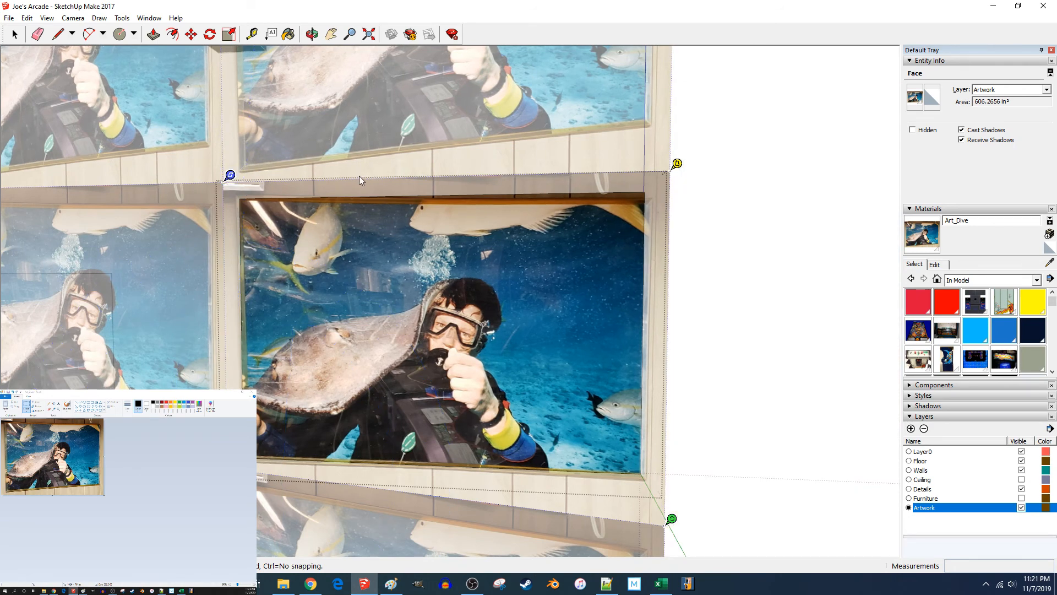
mouse_move(676, 165)
left_mouse_down()
mouse_move(658, 162)
mouse_move(669, 155)
left_mouse_up()
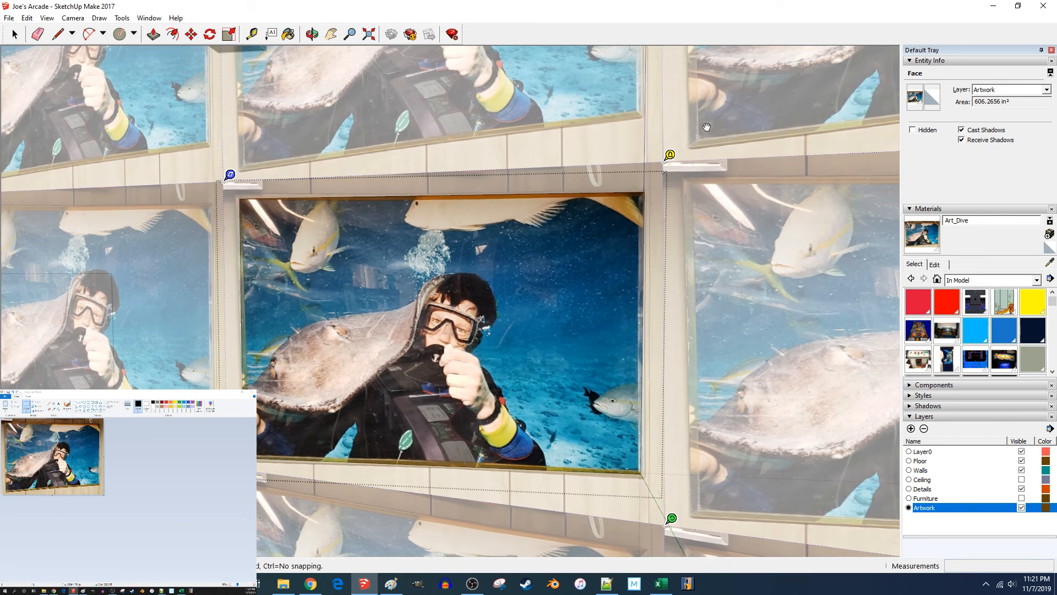
left_click_drag(671, 156, 668, 156)
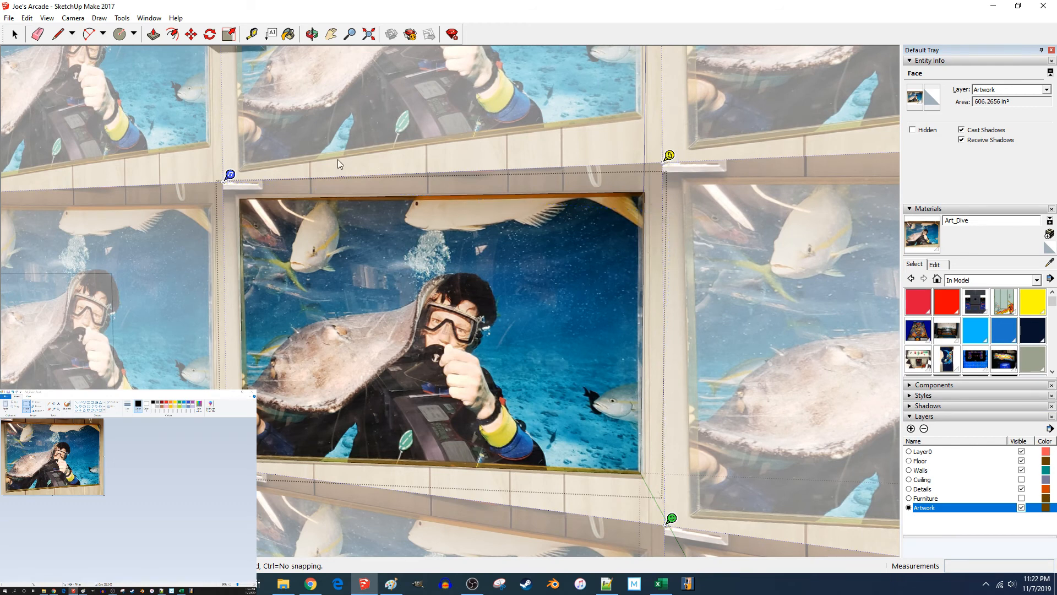
Step: Fine-tune the picture's upper corners, nudge the texture slightly, and finish positioning it on the panel's front face
left_click_drag(227, 179, 231, 182)
left_click_drag(673, 161, 671, 155)
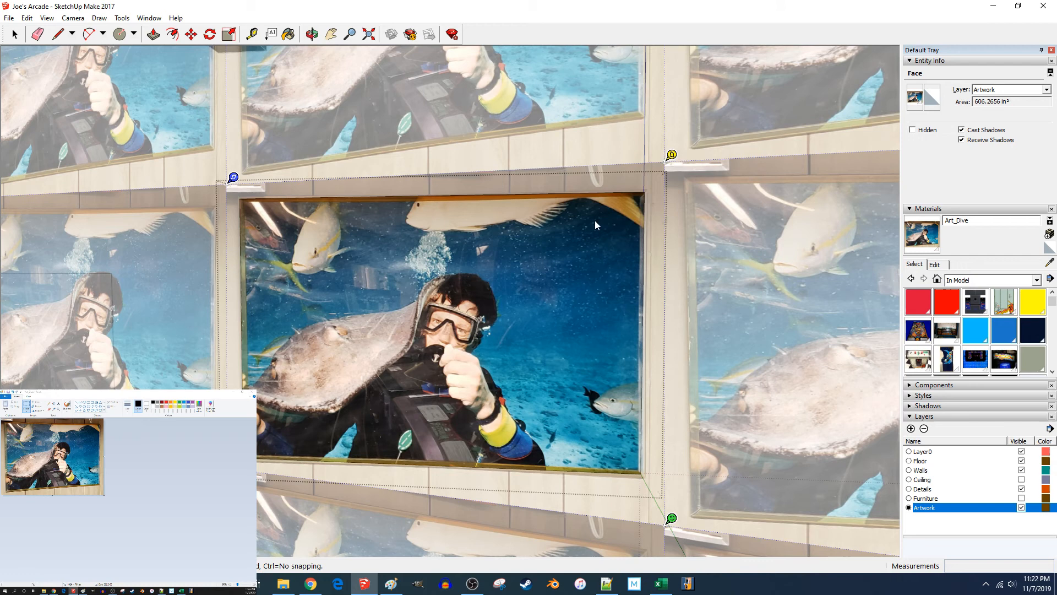
left_click_drag(542, 251, 540, 251)
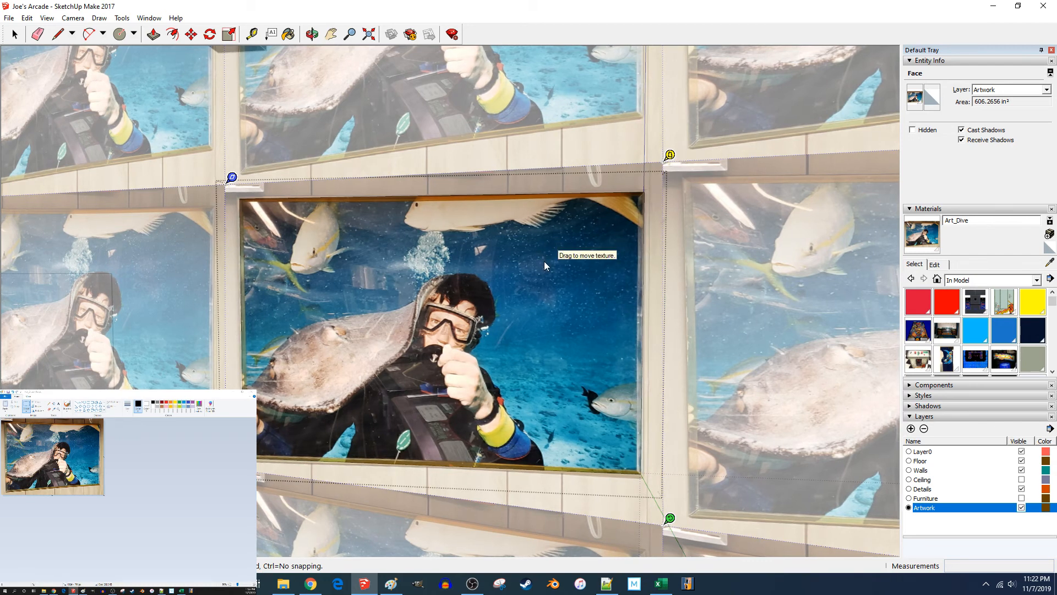
scroll(544, 261, "down", 8)
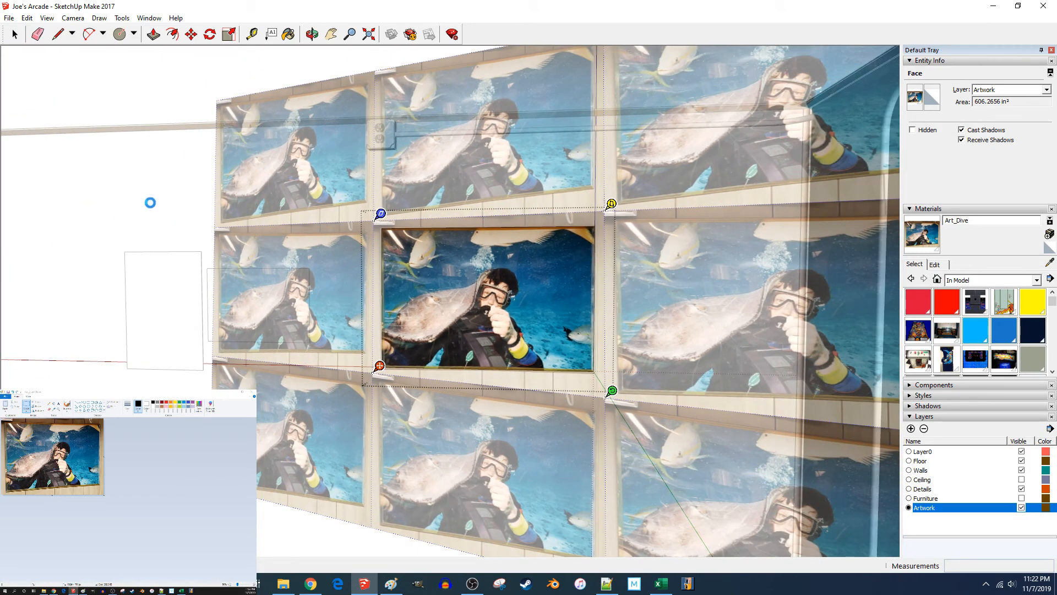
left_click(151, 203)
left_click(270, 113)
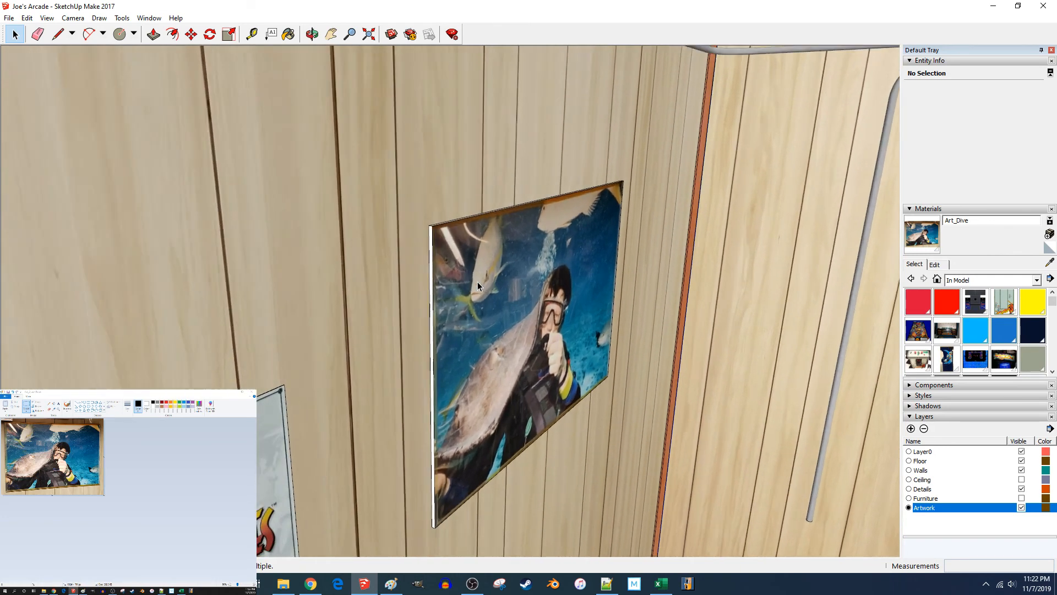
Step: Open the panel for editing and paint its left and top edge faces with the Art_Dive texture
double_click(478, 282)
key("b")
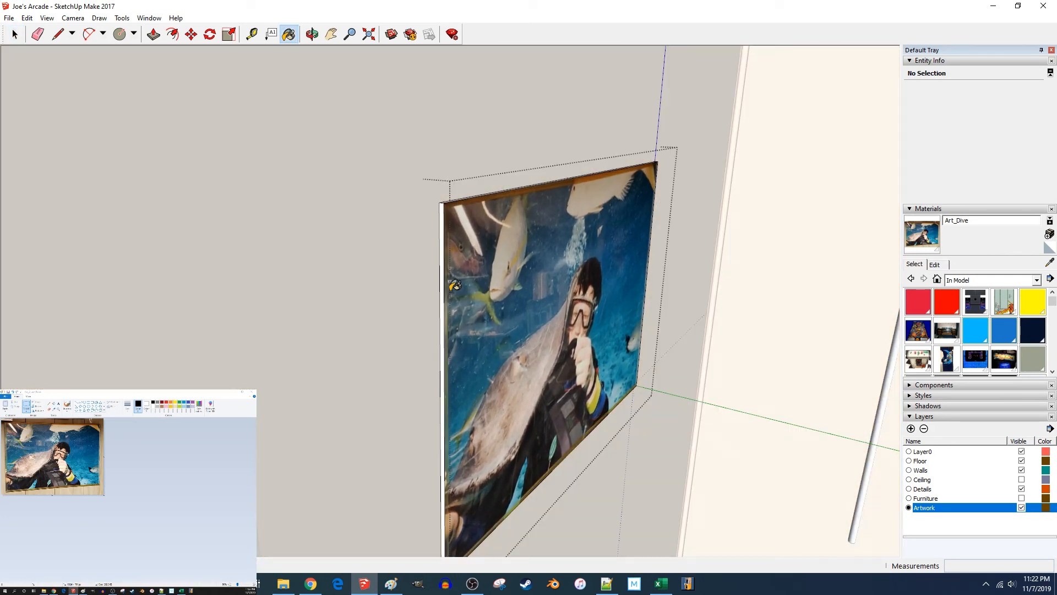
left_click(442, 285)
mouse_move(504, 290)
middle_mouse_down()
mouse_move(605, 188)
mouse_move(476, 317)
mouse_move(448, 279)
mouse_move(275, 260)
mouse_move(332, 359)
mouse_move(441, 441)
mouse_move(444, 430)
mouse_move(406, 476)
middle_mouse_up()
left_click(464, 285)
left_click(279, 270)
left_click(398, 477)
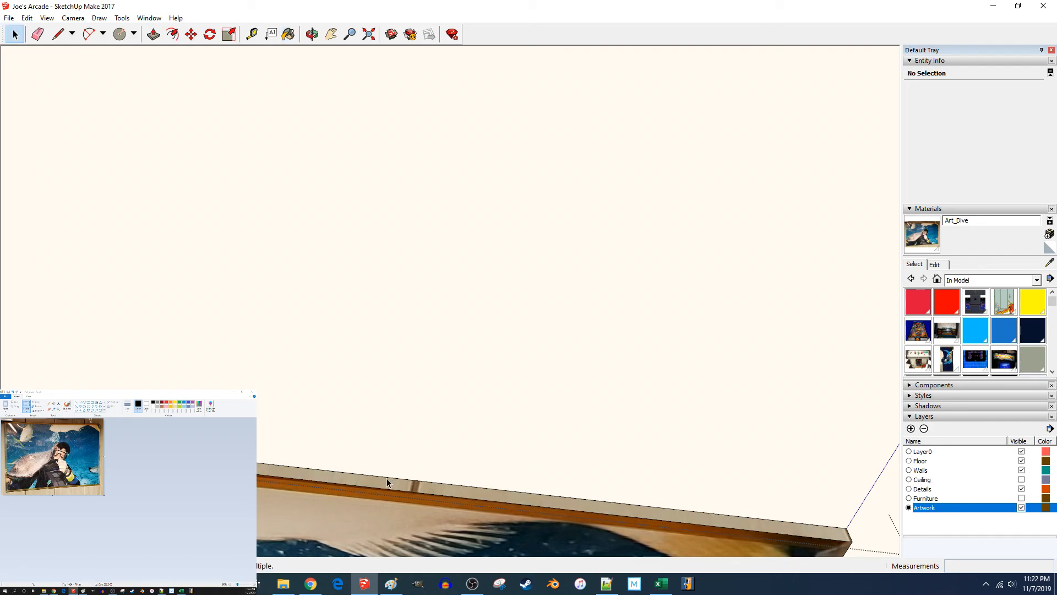
Step: Reposition the texture on the panel's top edge face, adjusting its red and green pins so the picture's frame border covers the edge
right_click(387, 481)
mouse_move(462, 444)
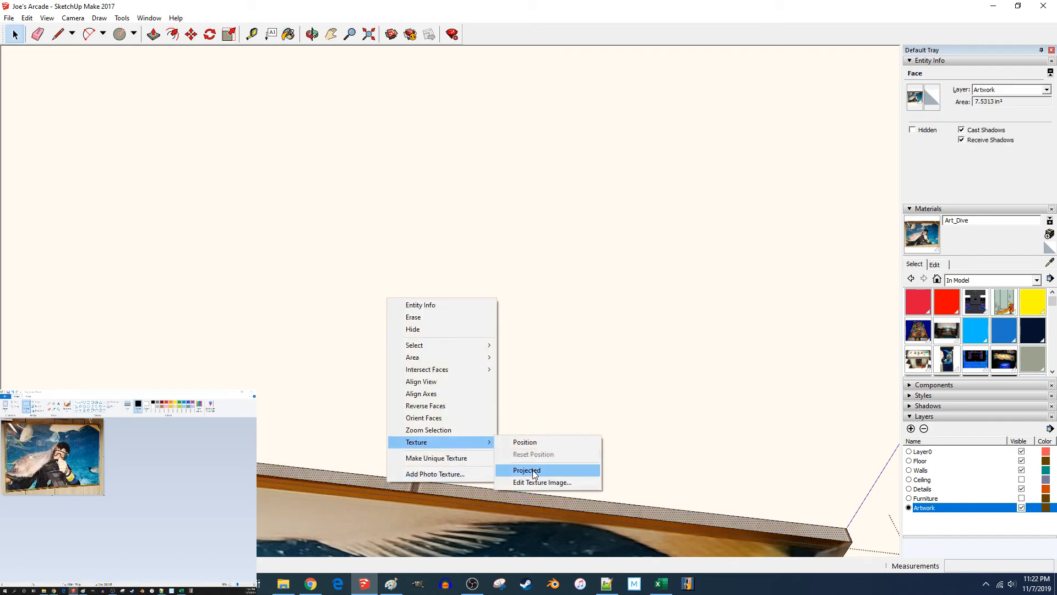
left_click(525, 442)
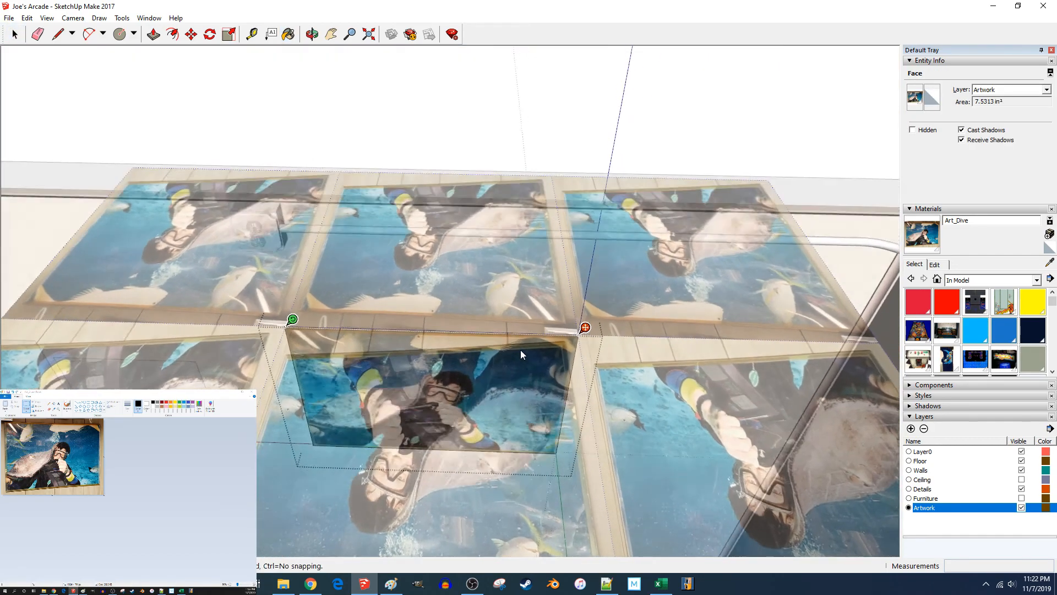
middle_click_drag(520, 349, 480, 379)
scroll(480, 378, "up", 1)
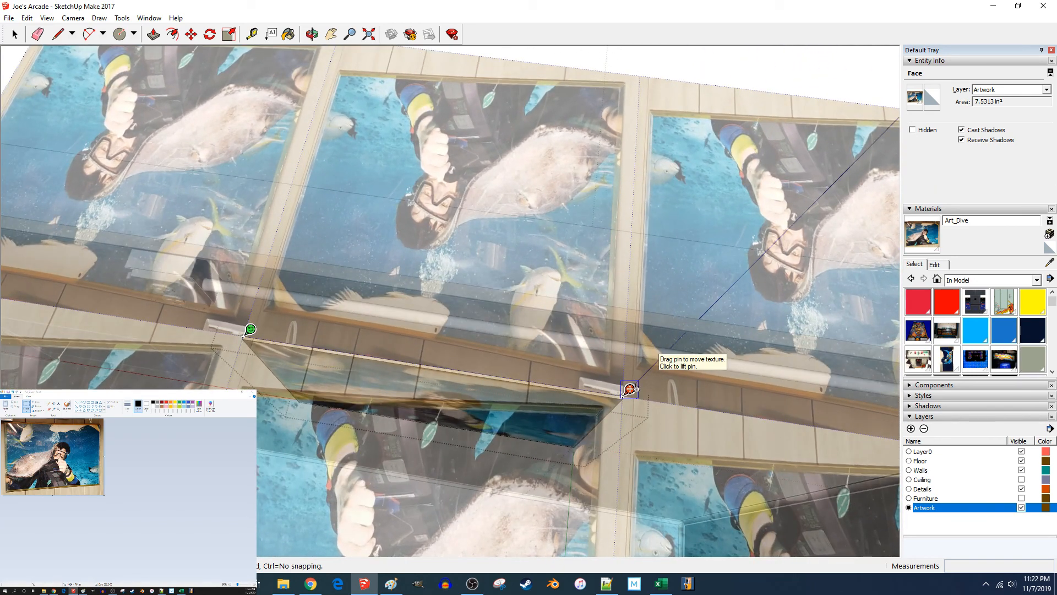
mouse_move(629, 389)
left_mouse_down()
mouse_move(648, 389)
mouse_move(641, 378)
left_mouse_up()
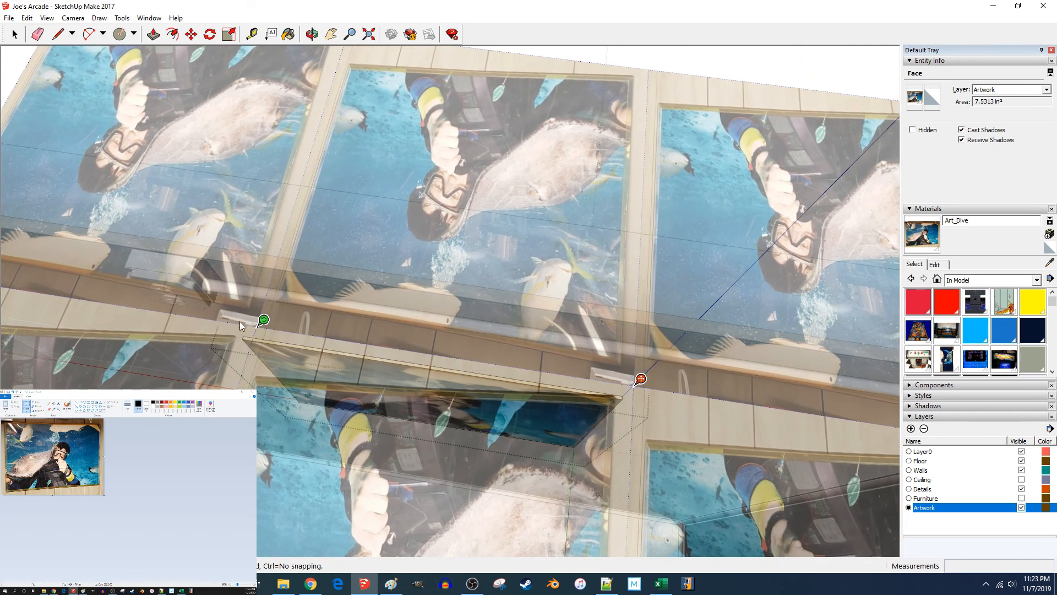
left_click_drag(263, 320, 174, 257)
left_click_drag(319, 262, 353, 263)
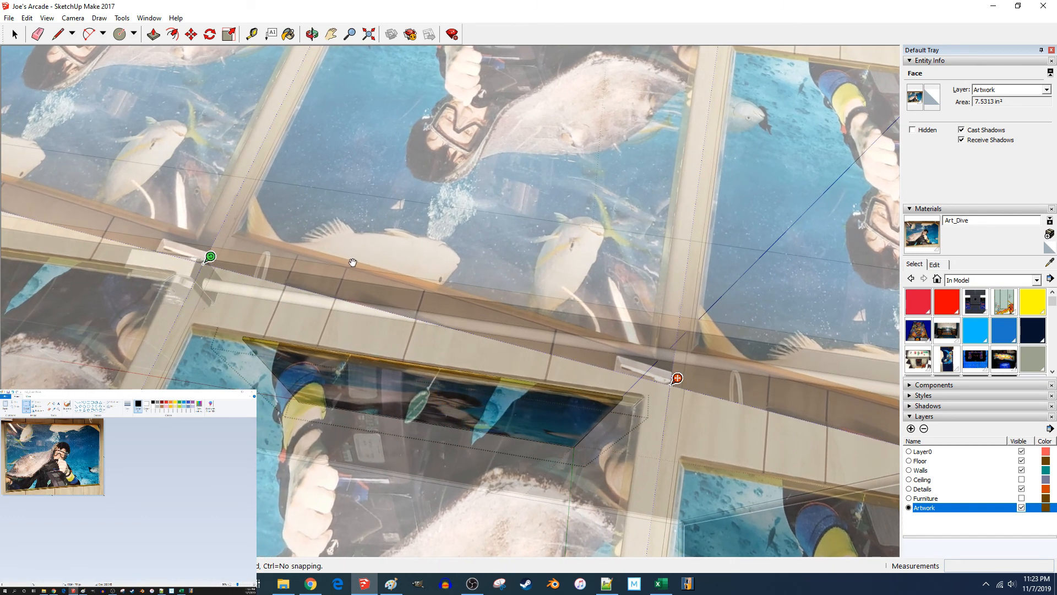
left_click(441, 283)
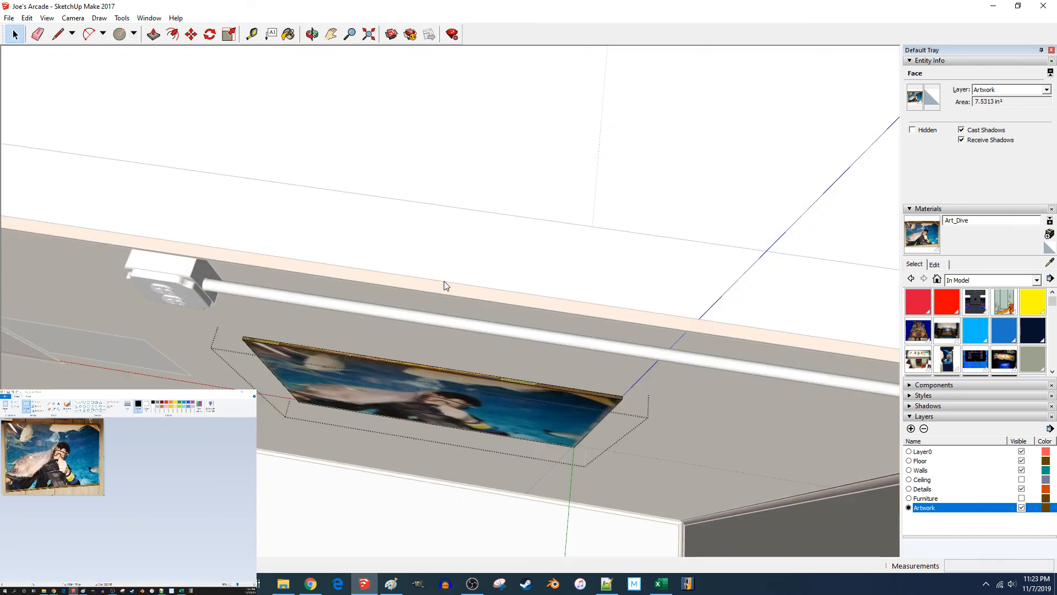
left_click(501, 226)
scroll(500, 229, "up", 6)
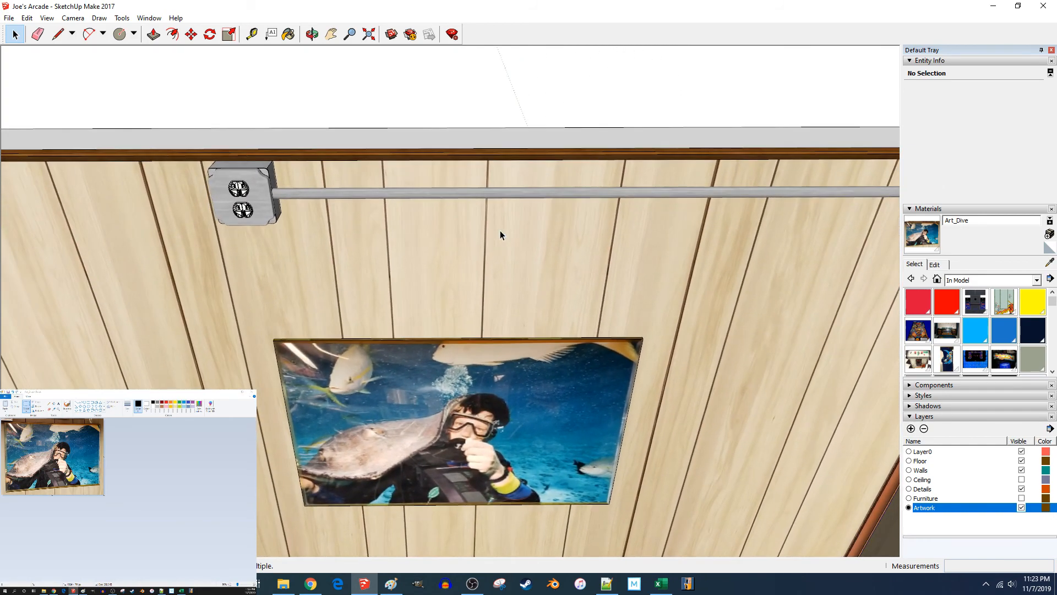
Step: Reopen the top edge face's texture positioning and move the picture up so its upper frame border reaches the edge
scroll(531, 361, "up", 4)
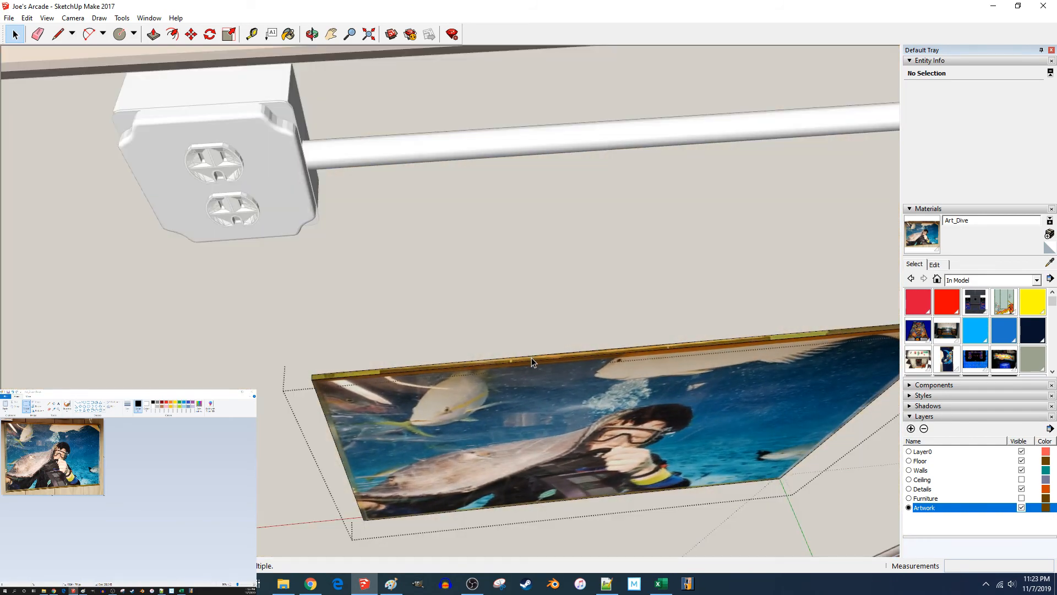
double_click(531, 359)
right_click(530, 360)
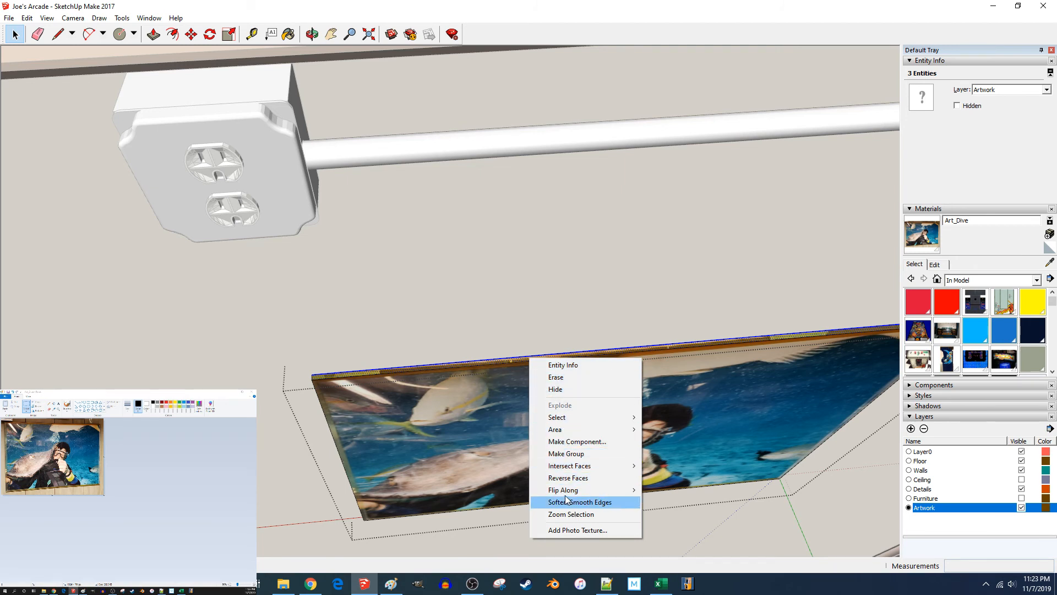
left_click(450, 364)
right_click(457, 371)
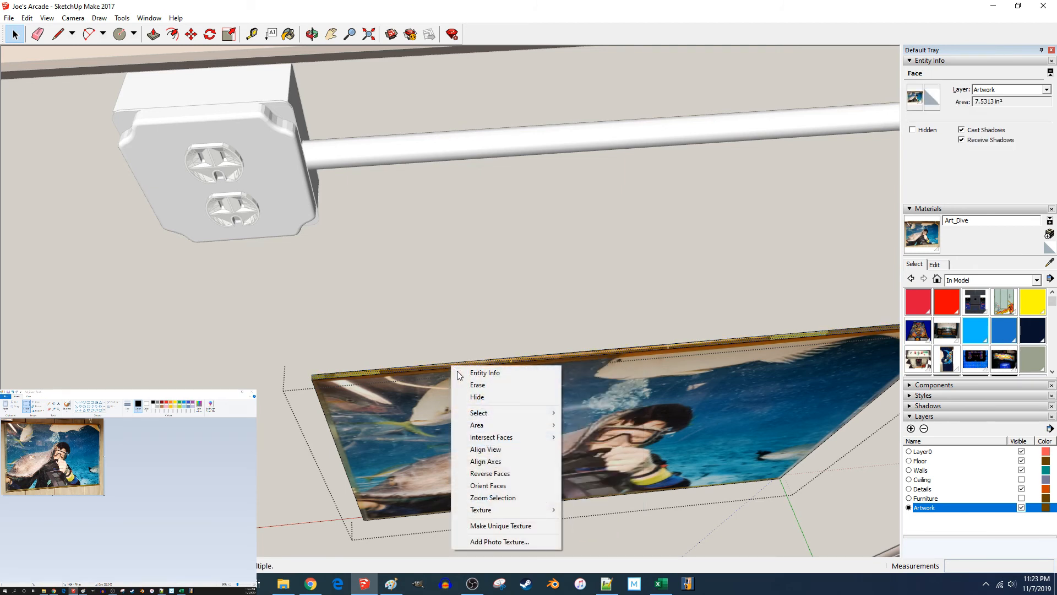
mouse_move(524, 510)
left_click(580, 511)
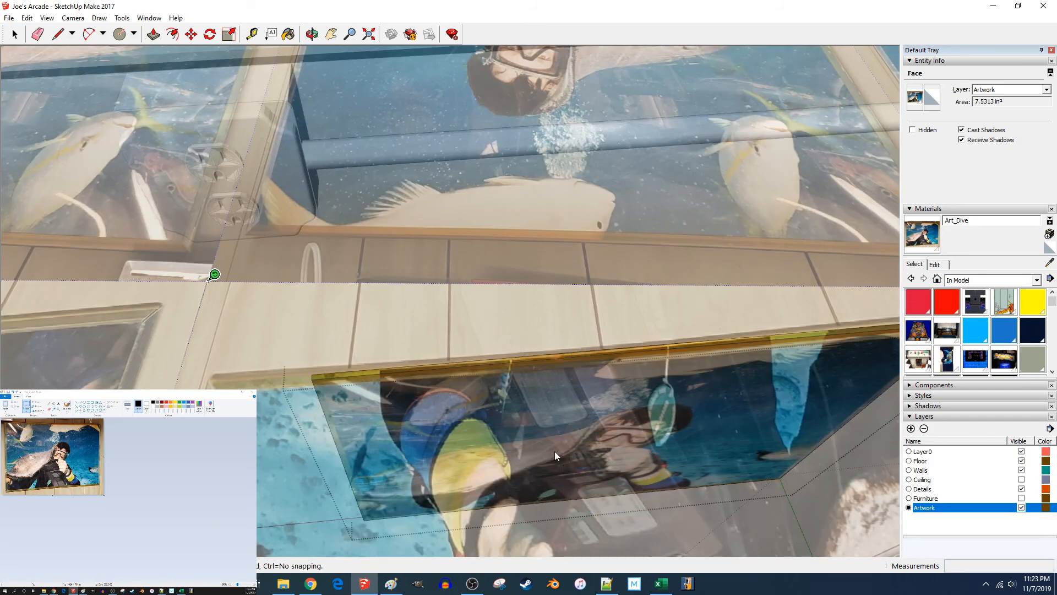
scroll(502, 412, "down", 5)
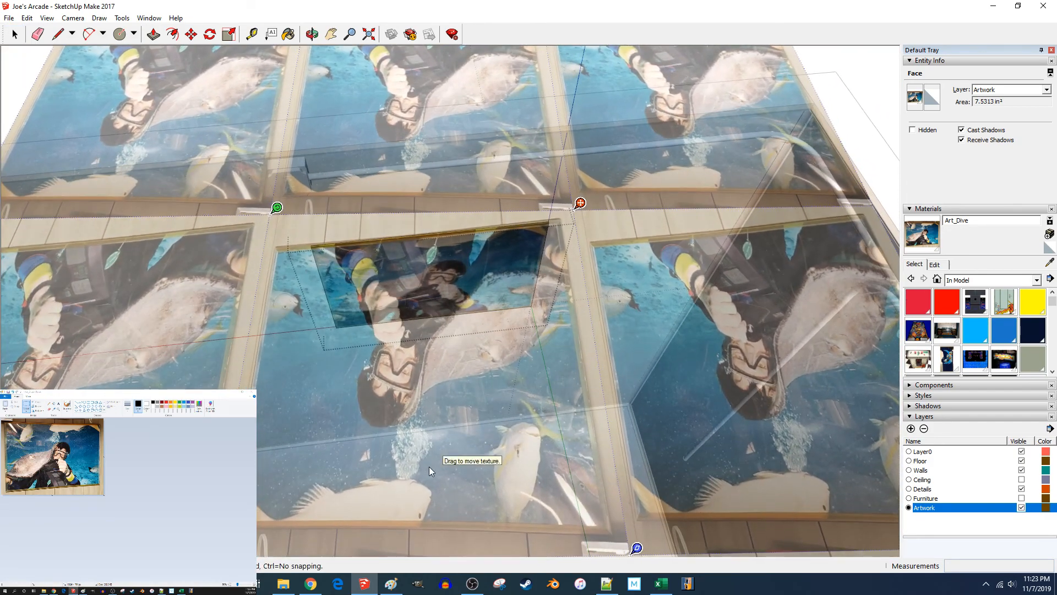
left_click_drag(428, 467, 447, 193)
scroll(385, 292, "up", 5)
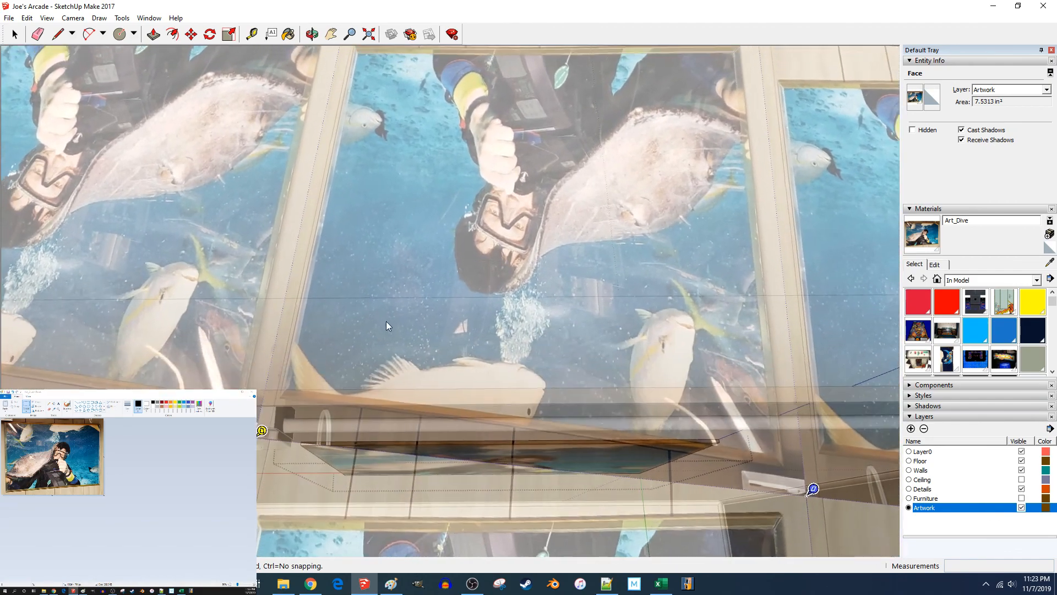
Step: Lower the green pin and shift the texture to align the brown frame strip with the top edge, then finish positioning
scroll(385, 322, "down", 2)
middle_click_drag(386, 325, 299, 80)
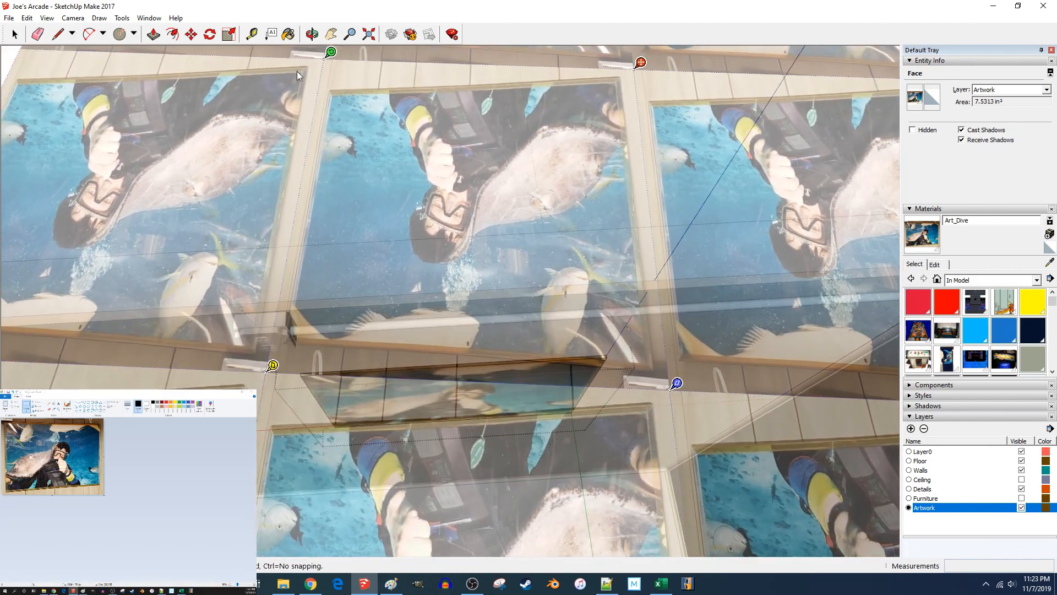
left_click_drag(328, 48, 306, 81)
left_click_drag(512, 362, 473, 326)
middle_click_drag(472, 325, 458, 267)
left_click(840, 104)
left_click(816, 103)
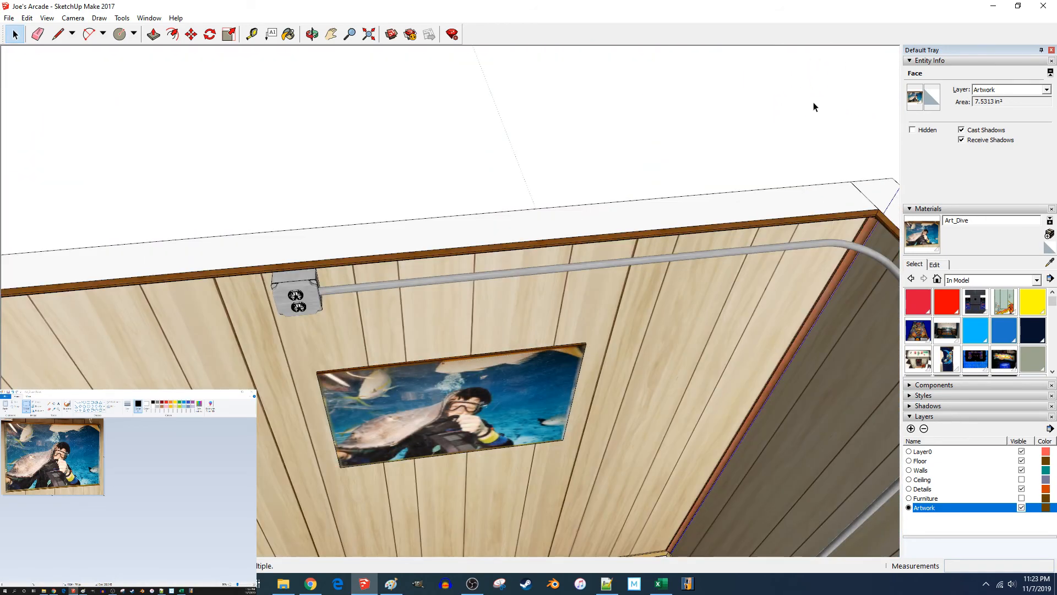
Step: Start positioning the texture on the panel's left edge face and shift the picture slightly sideways and down
scroll(437, 305, "up", 10)
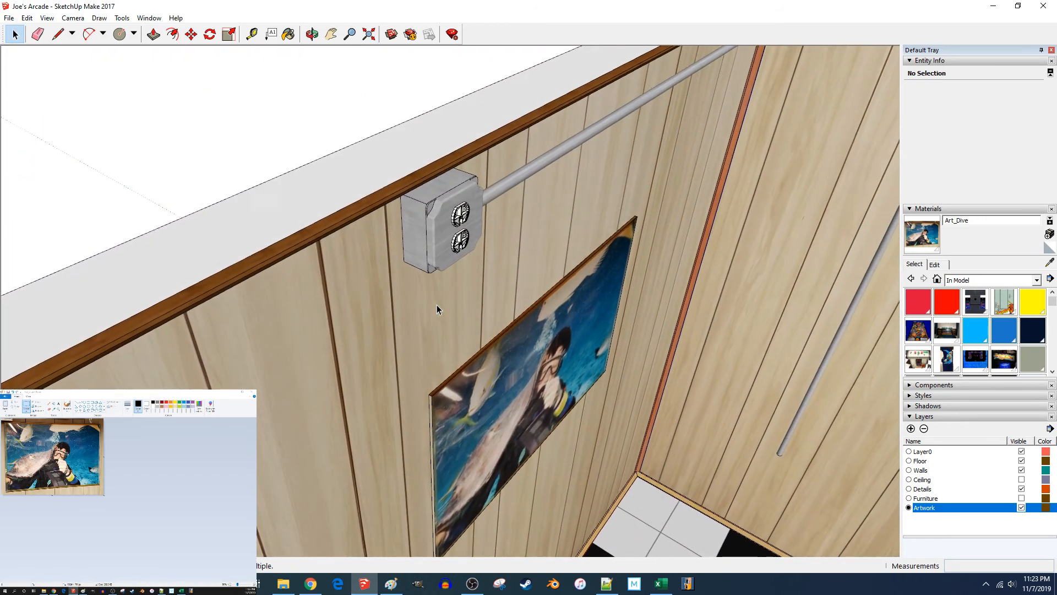
scroll(437, 312, "up", 5)
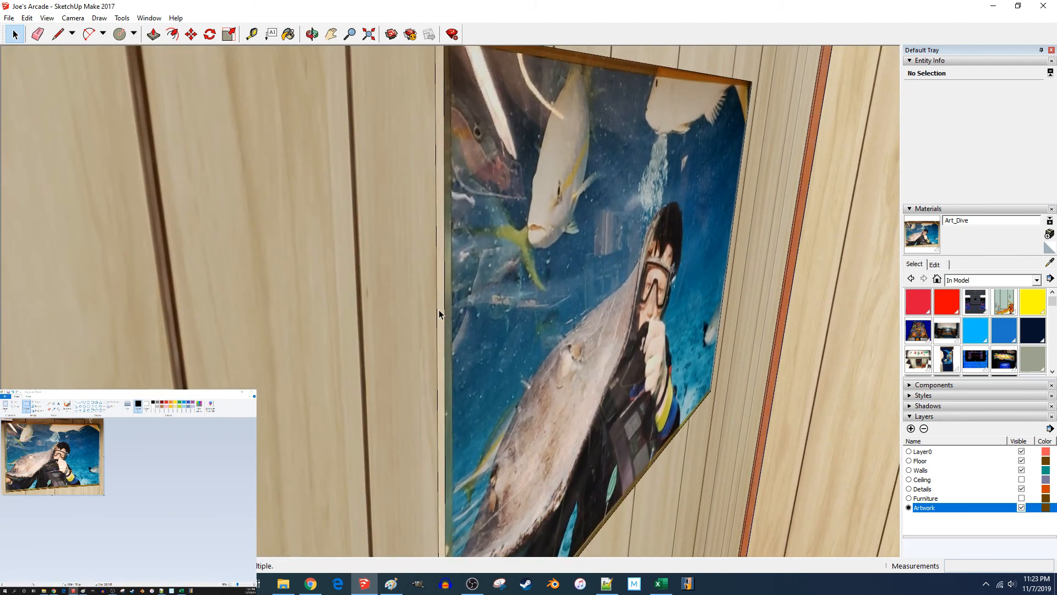
double_click(438, 310)
triple_click(439, 314)
left_click(441, 311)
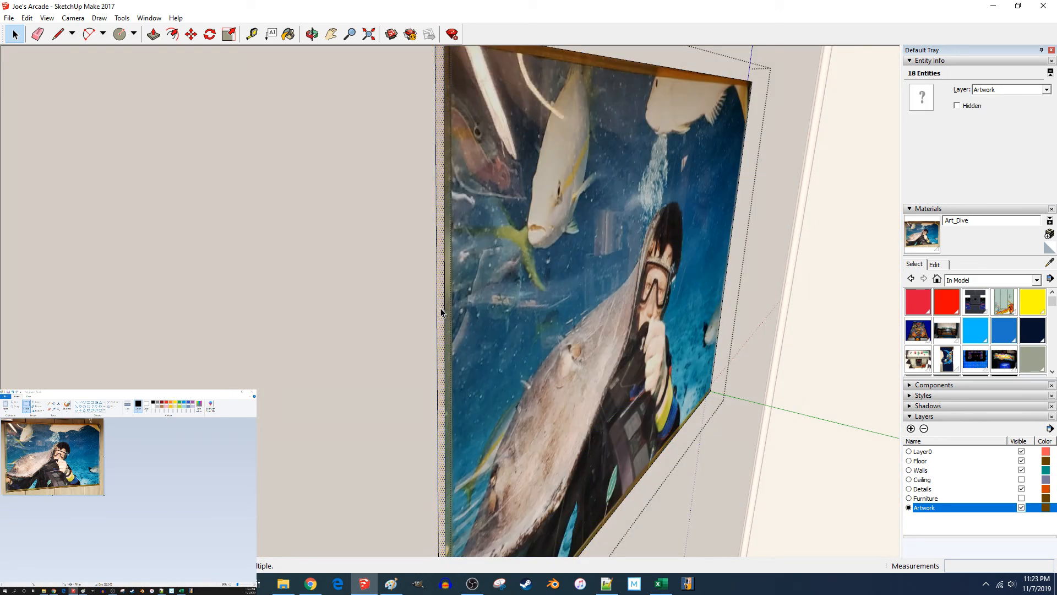
right_click(440, 309)
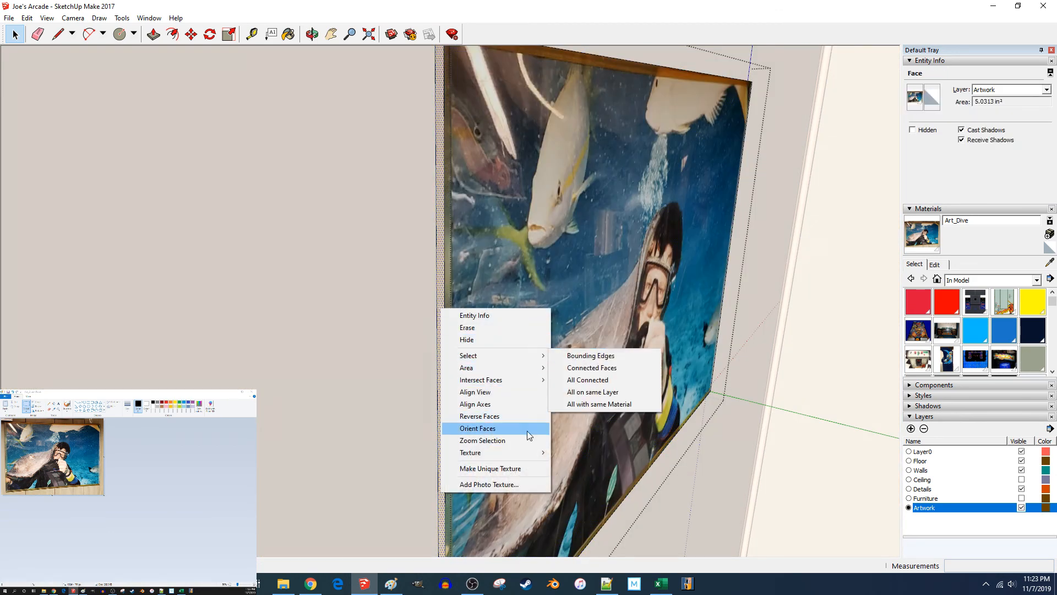
mouse_move(528, 453)
left_click(575, 452)
scroll(468, 311, "down", 5)
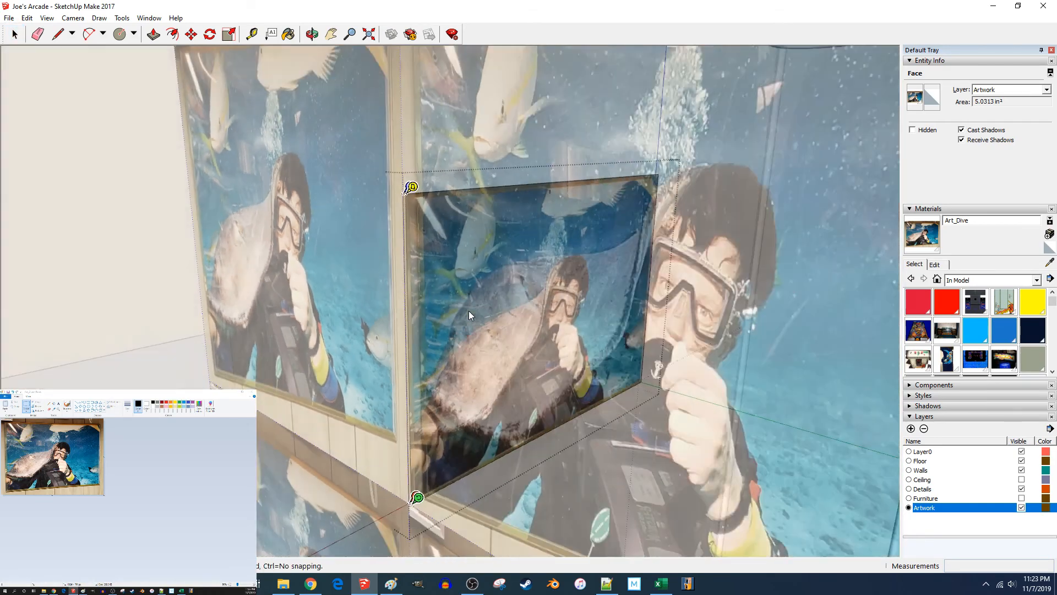
scroll(459, 301, "up", 5)
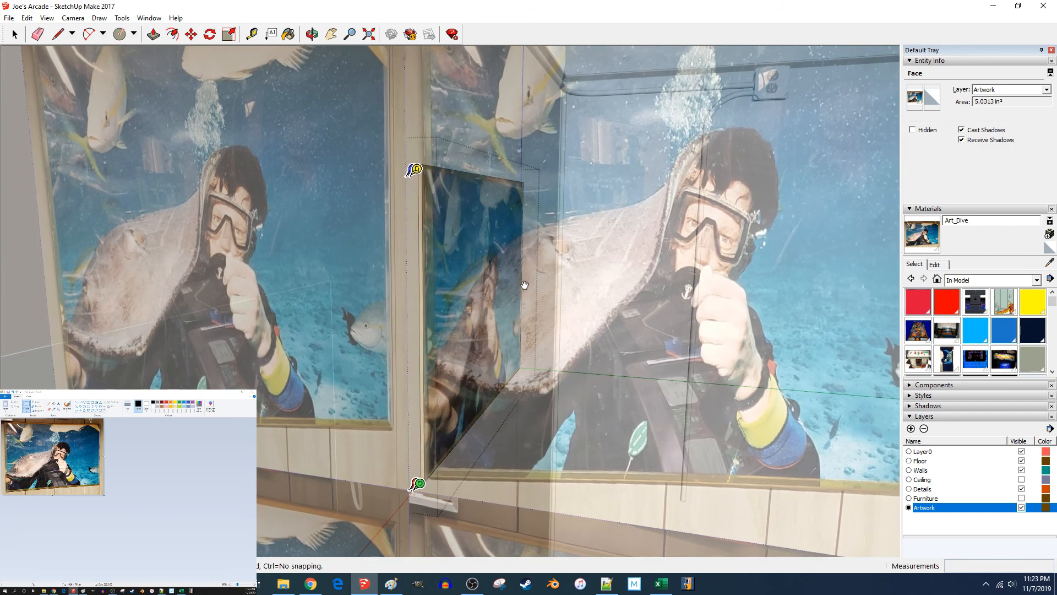
left_click_drag(524, 284, 516, 316)
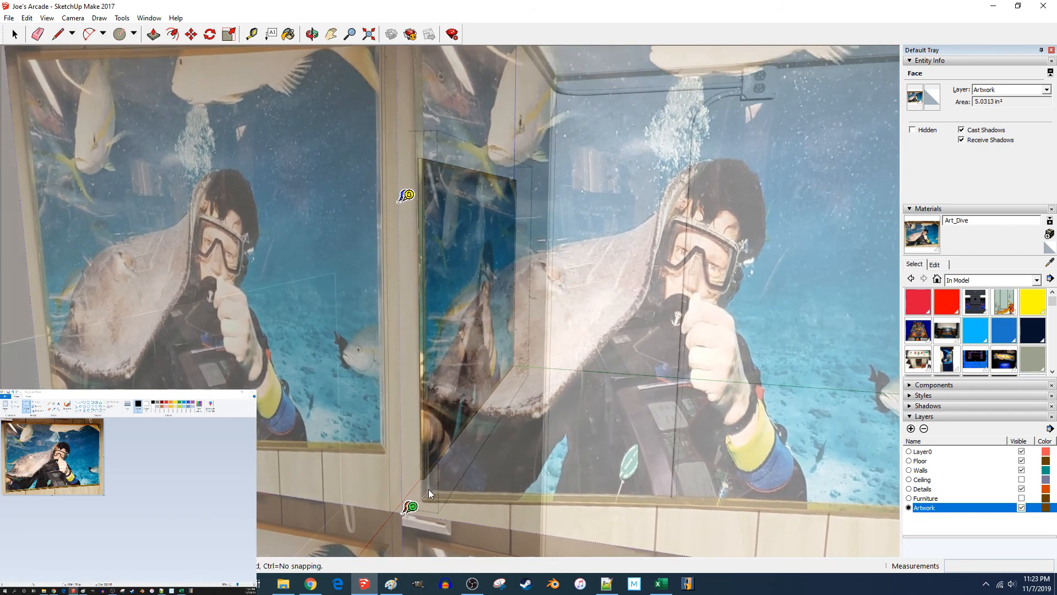
Step: Adjust the green pin and shift the texture on the panel's left edge face, then finish positioning and leave the picture group
scroll(428, 489, "up", 5)
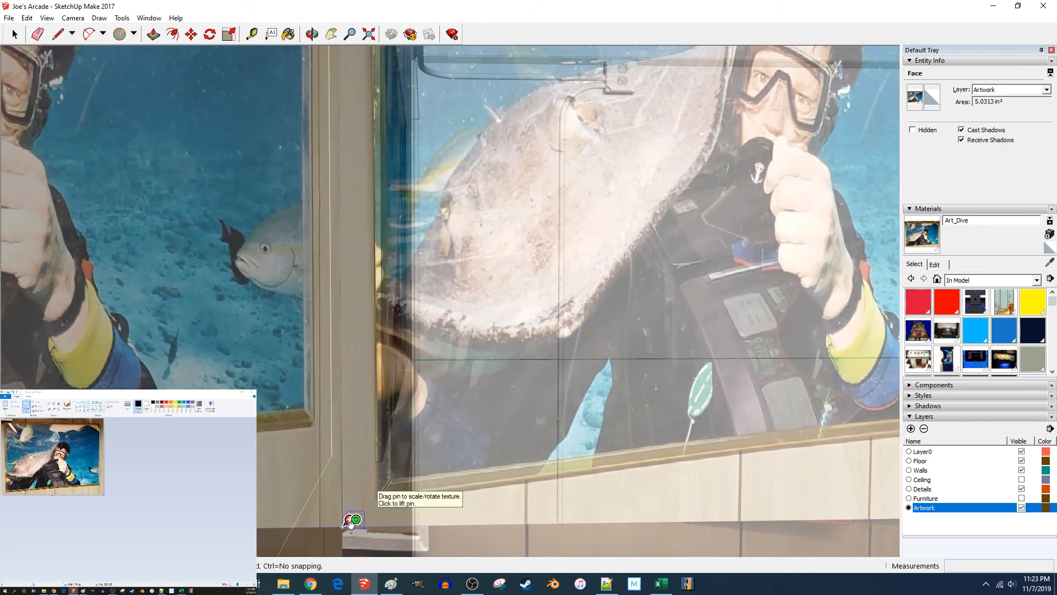
left_click(349, 521)
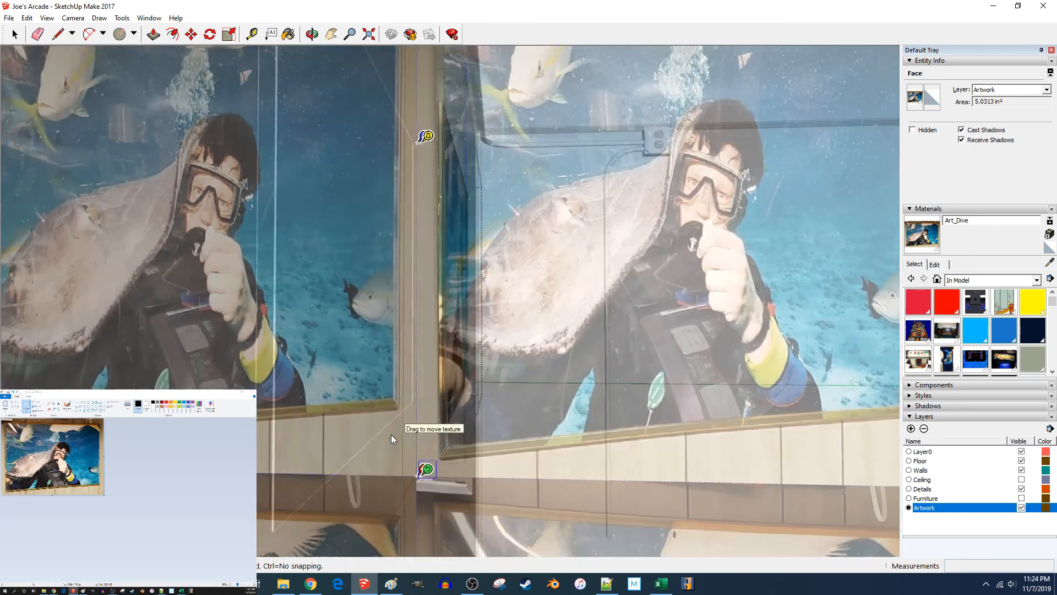
middle_click_drag(391, 435, 426, 484)
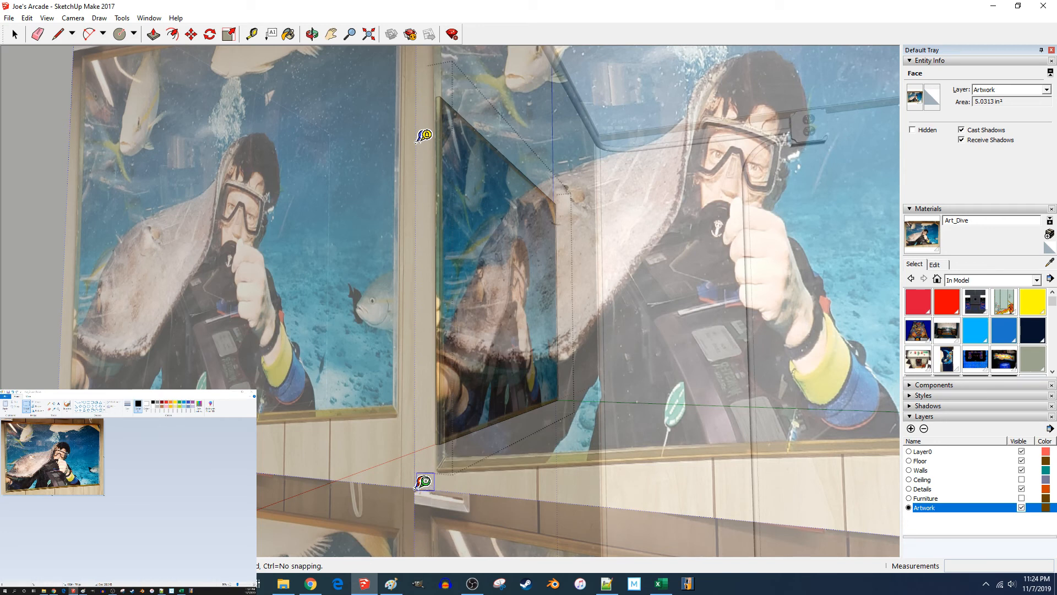
mouse_move(425, 482)
left_mouse_down()
mouse_move(462, 479)
mouse_move(427, 480)
left_mouse_up()
left_click_drag(470, 433, 531, 395)
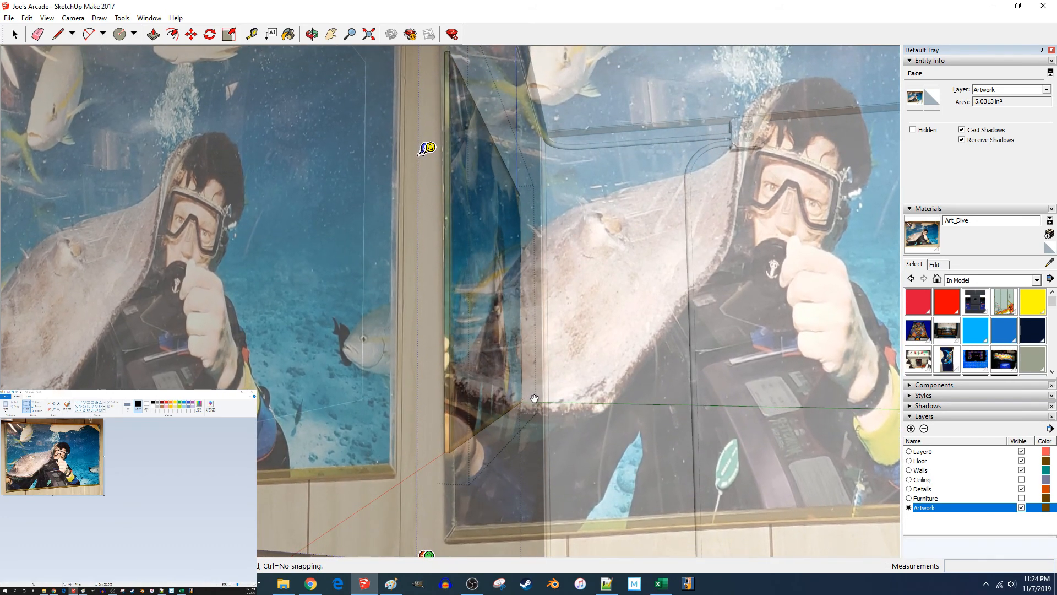
scroll(535, 399, "down", 3)
middle_click_drag(733, 336, 699, 314)
left_click(698, 314)
left_click(653, 309)
left_click(560, 126)
Step: Reopen the diver picture group and restart texture positioning on its left edge face
scroll(540, 260, "up", 6)
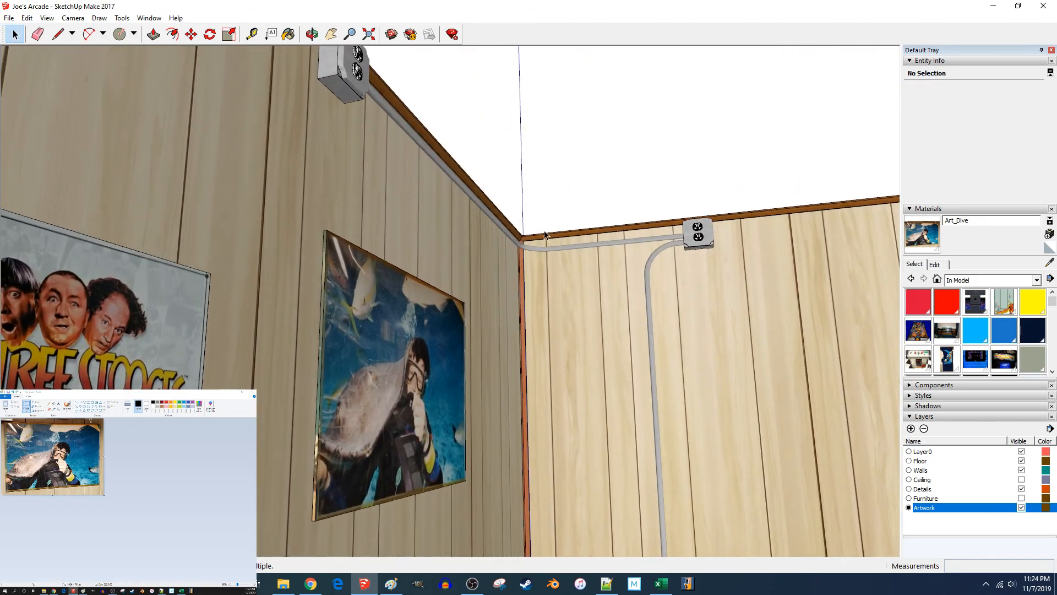
scroll(541, 266, "up", 5)
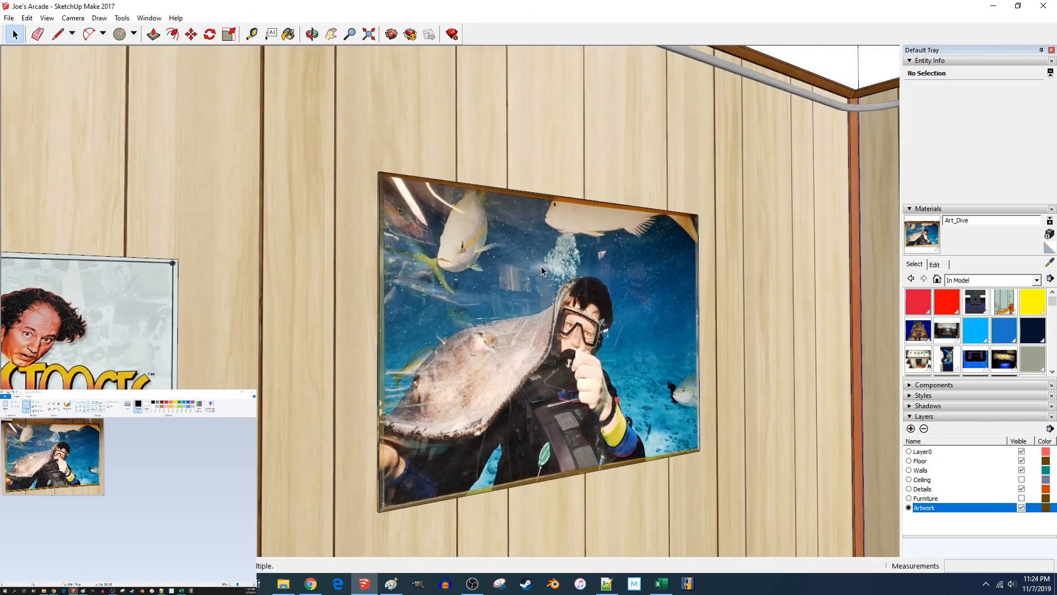
scroll(541, 266, "down", 5)
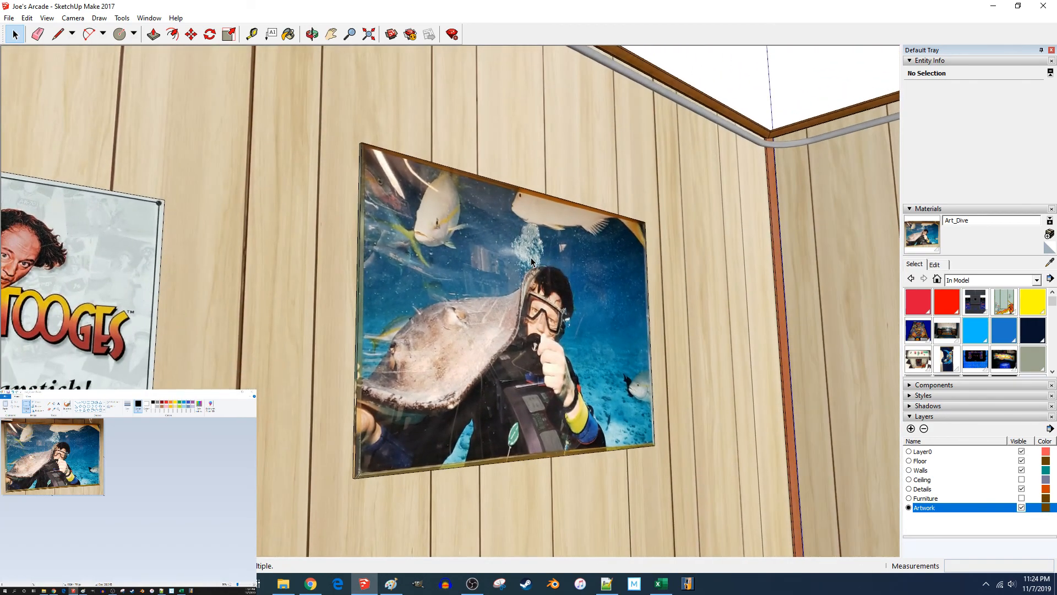
middle_click_drag(531, 257, 524, 260)
scroll(524, 260, "down", 5)
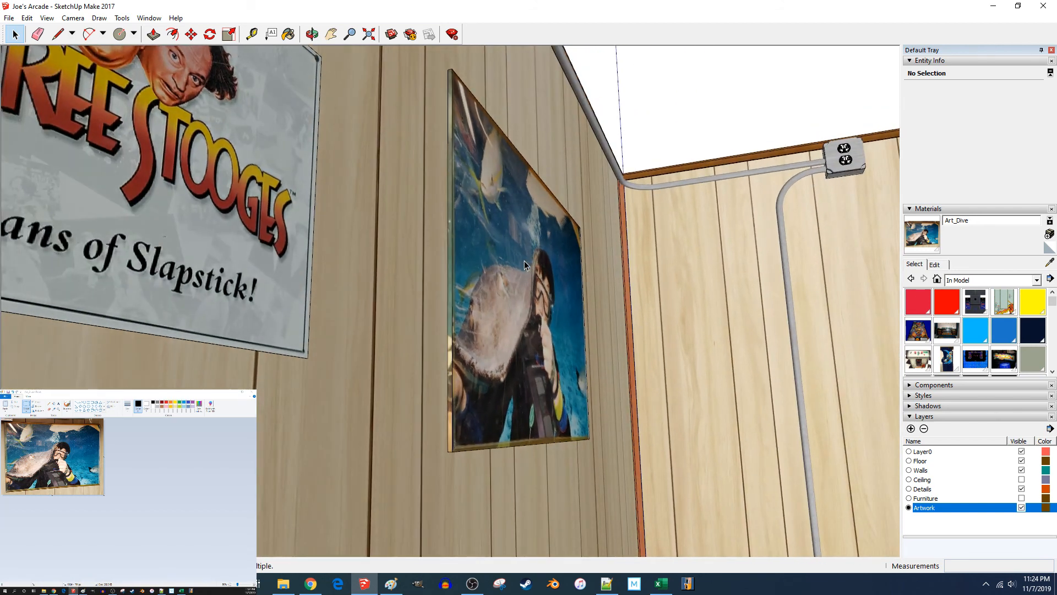
scroll(525, 261, "up", 4)
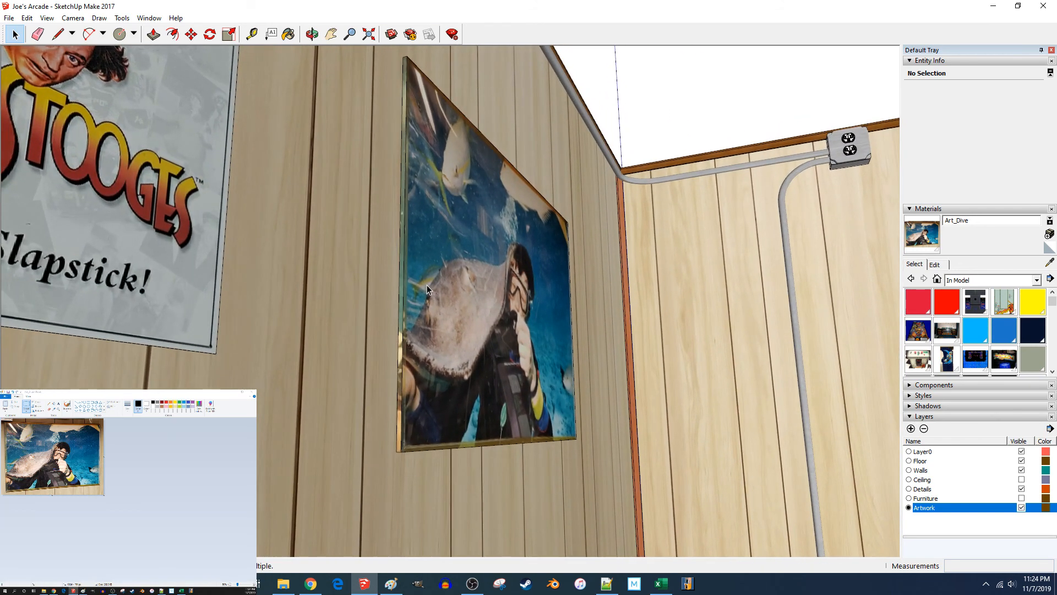
double_click(403, 324)
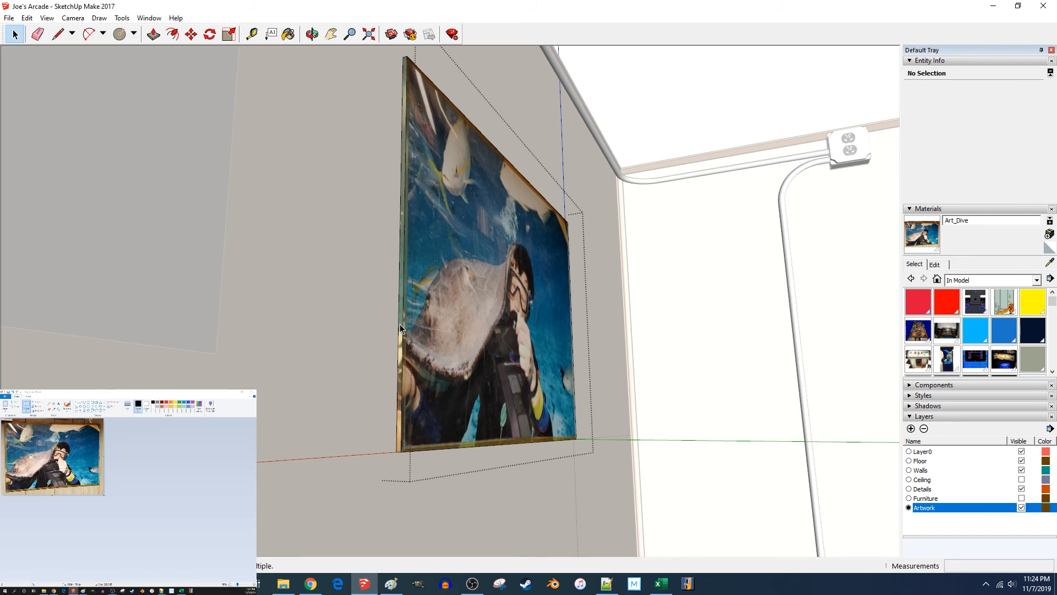
right_click(402, 327)
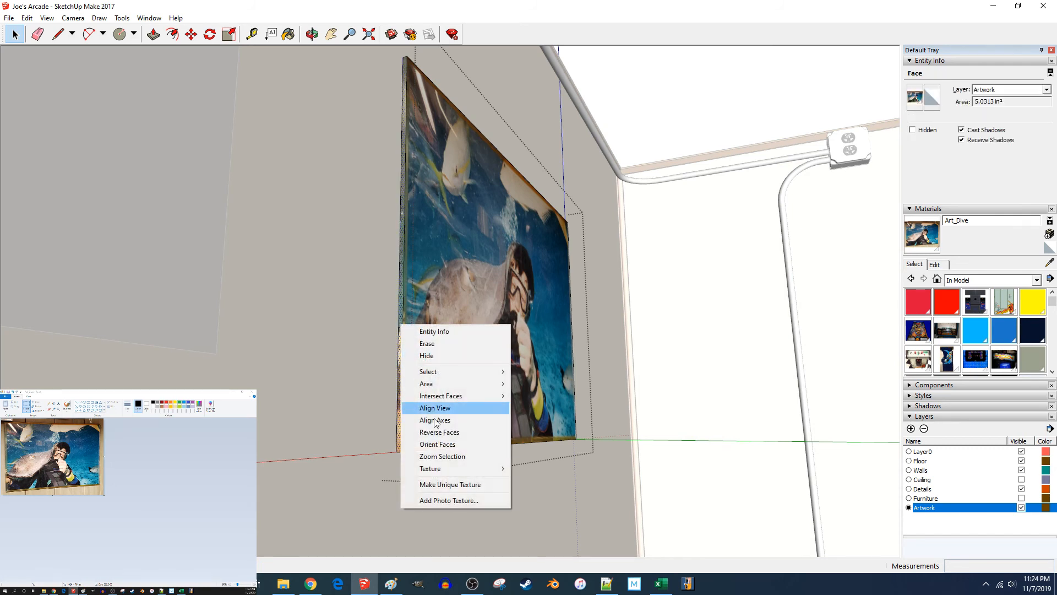
left_click(571, 508)
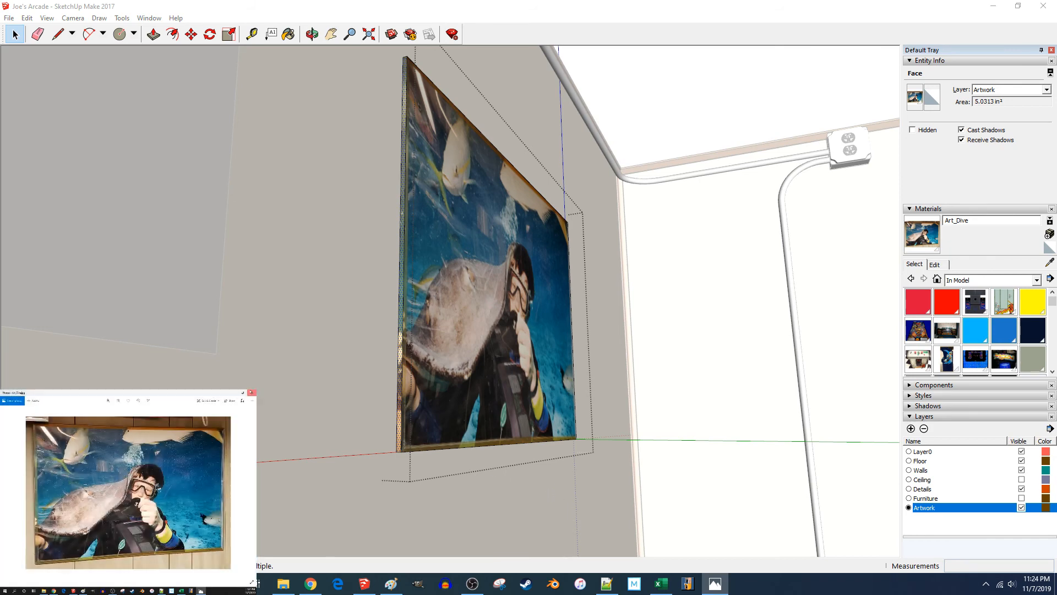
left_click(251, 392)
right_click(401, 305)
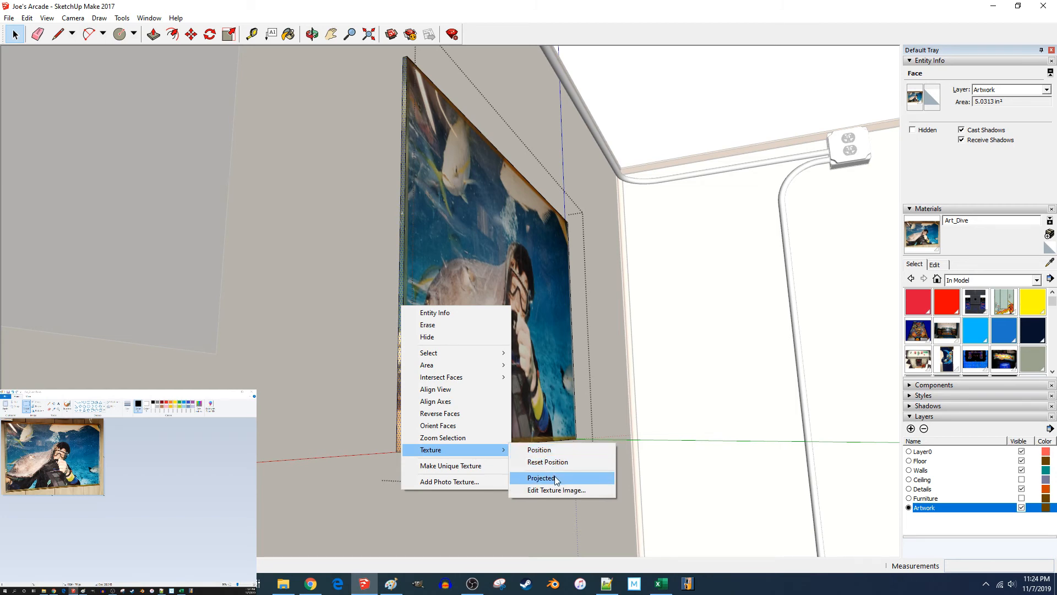
left_click(533, 450)
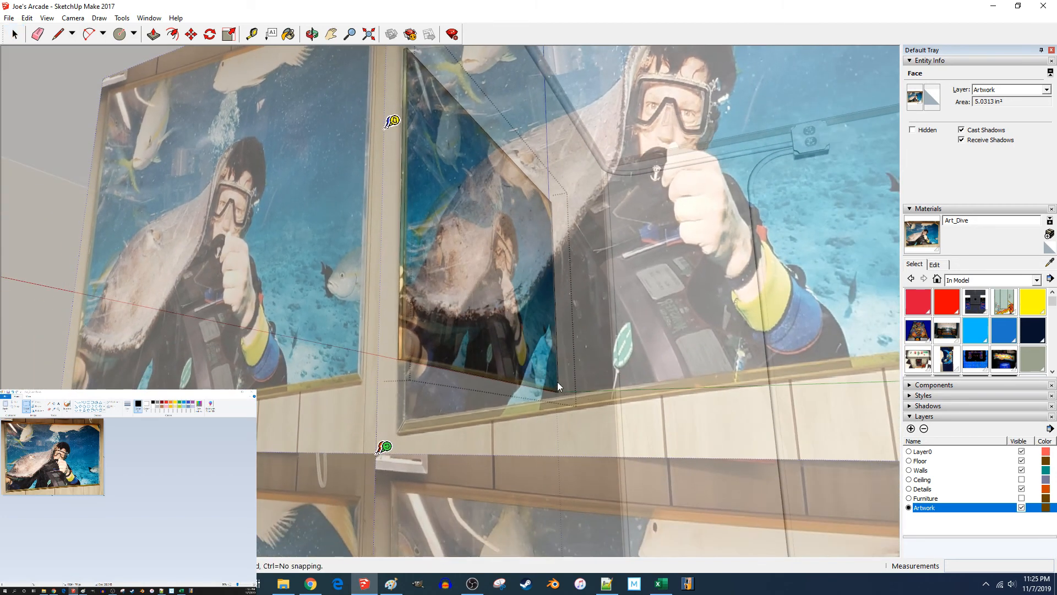
Step: Shift the texture sideways to bring the picture's right frame border onto the left edge face, adjust the green pin, and finish positioning
scroll(570, 380, "down", 5)
middle_click_drag(581, 372, 291, 370, "shift")
left_click_drag(291, 370, 248, 381)
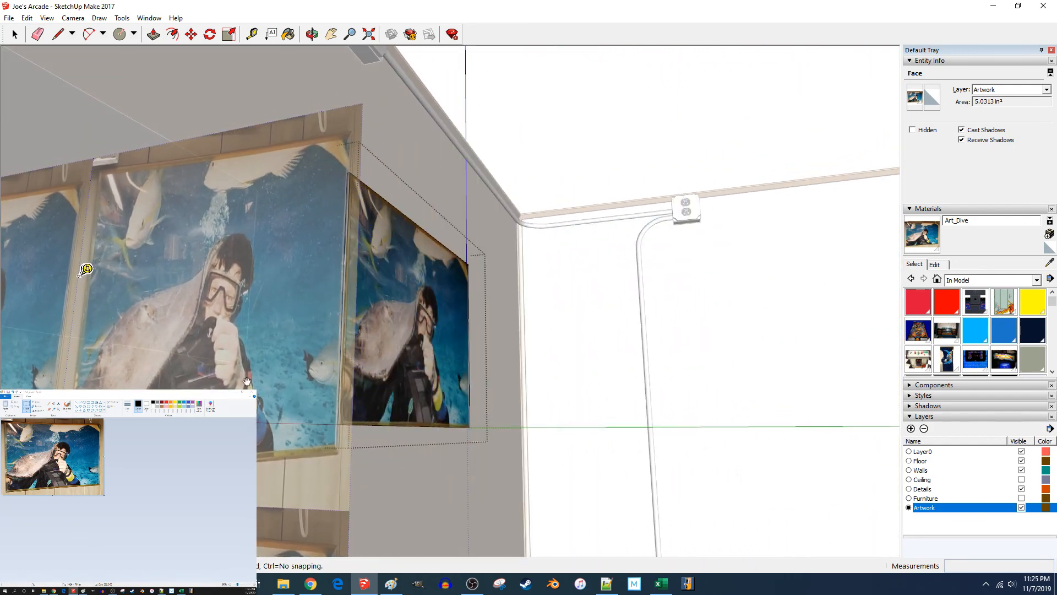
scroll(378, 297, "up", 5)
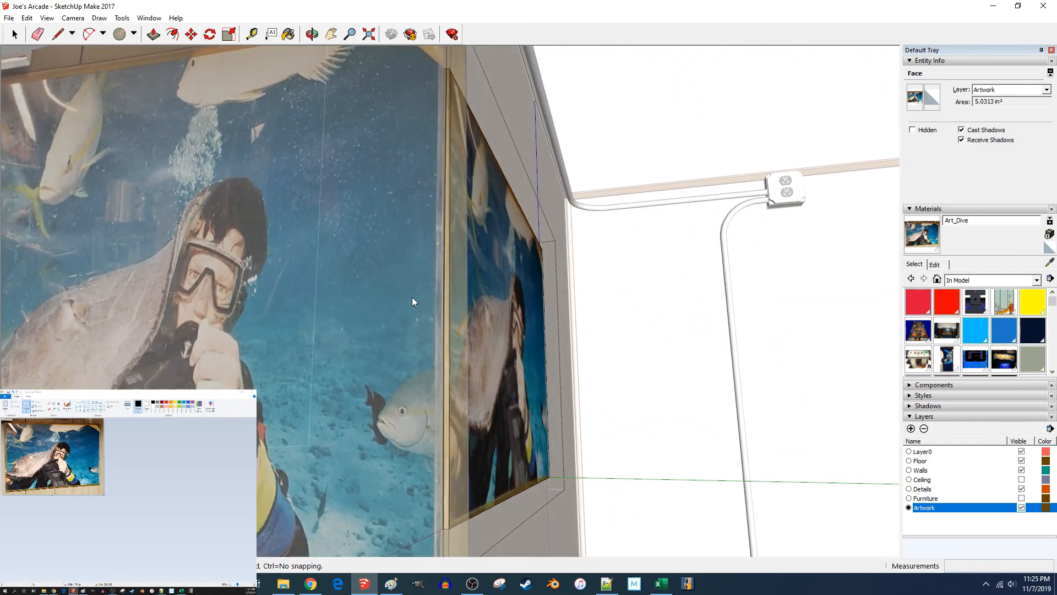
scroll(414, 301, "down", 3)
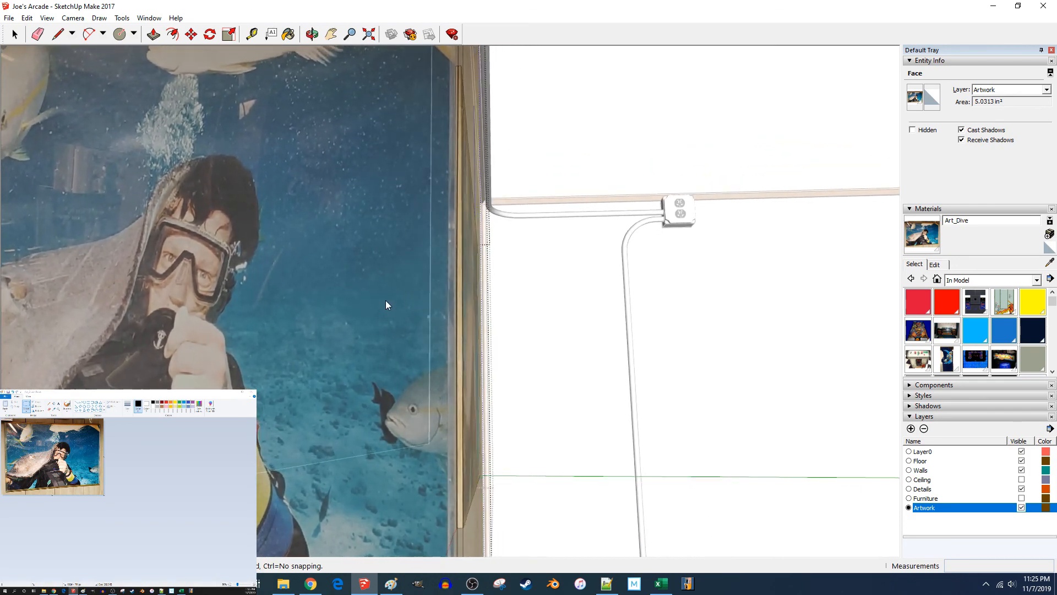
scroll(386, 305, "down", 1)
scroll(385, 303, "down", 2)
middle_click_drag(385, 303, 279, 422)
scroll(279, 422, "up", 8)
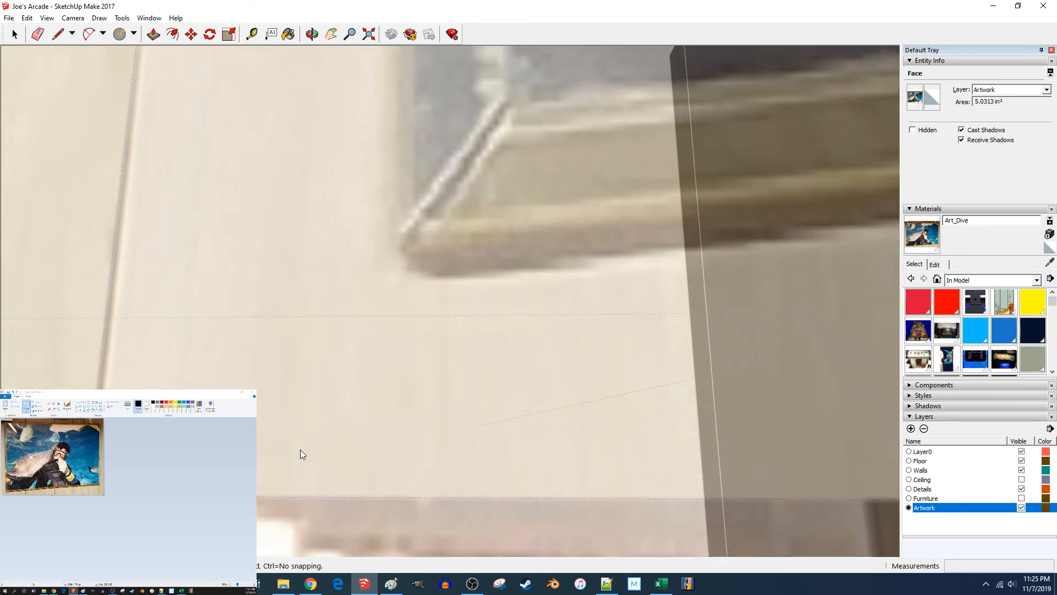
left_click_drag(310, 448, 386, 451)
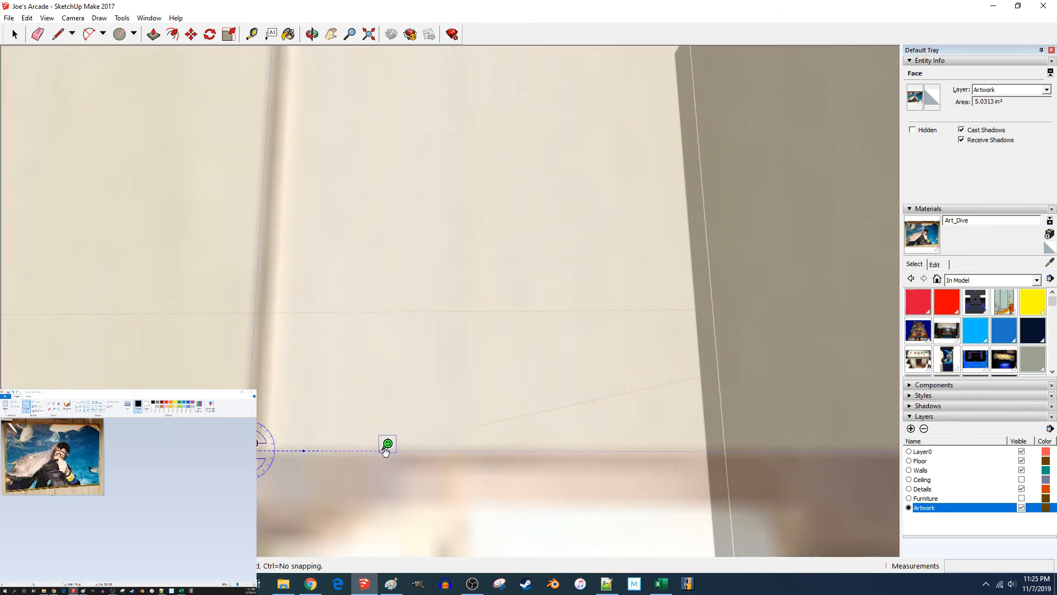
scroll(346, 451, "down", 8)
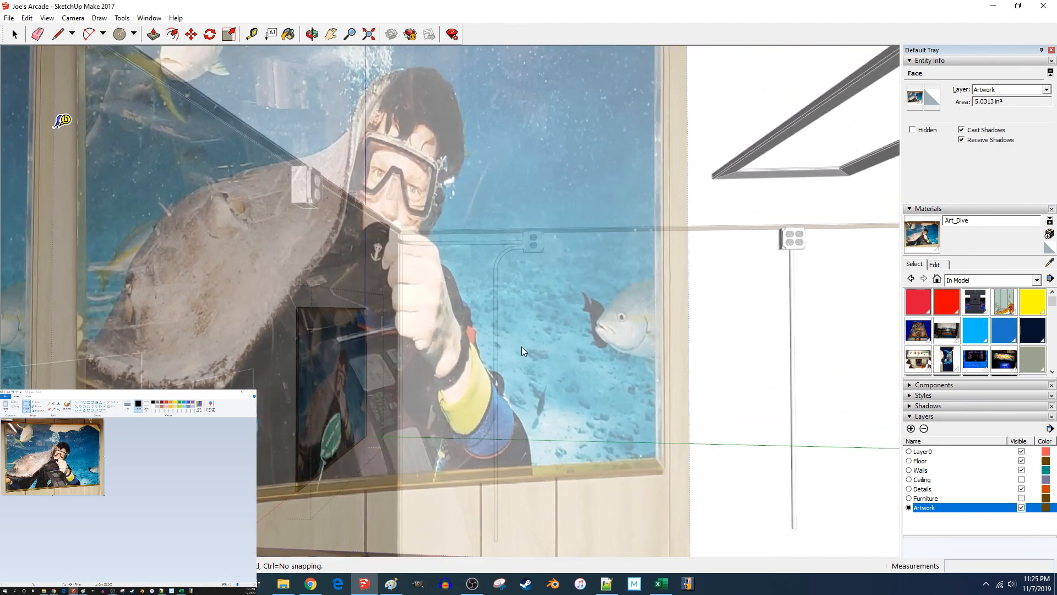
middle_click_drag(522, 351, 263, 389, "shift")
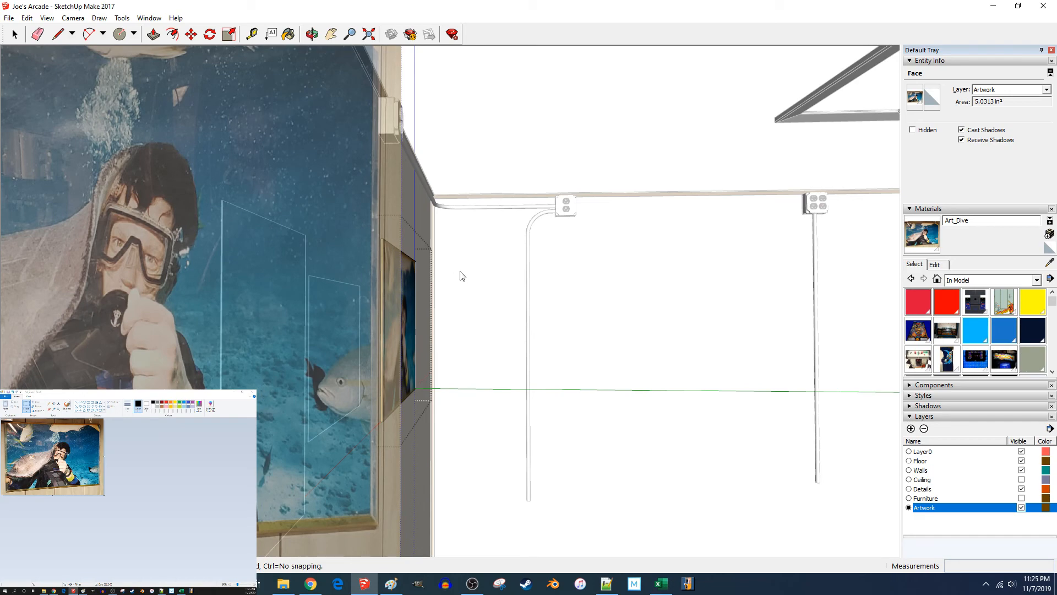
left_click(504, 257)
left_click(509, 115)
Step: Open the diver picture group and start texture positioning on its right edge face
scroll(503, 233, "up", 3)
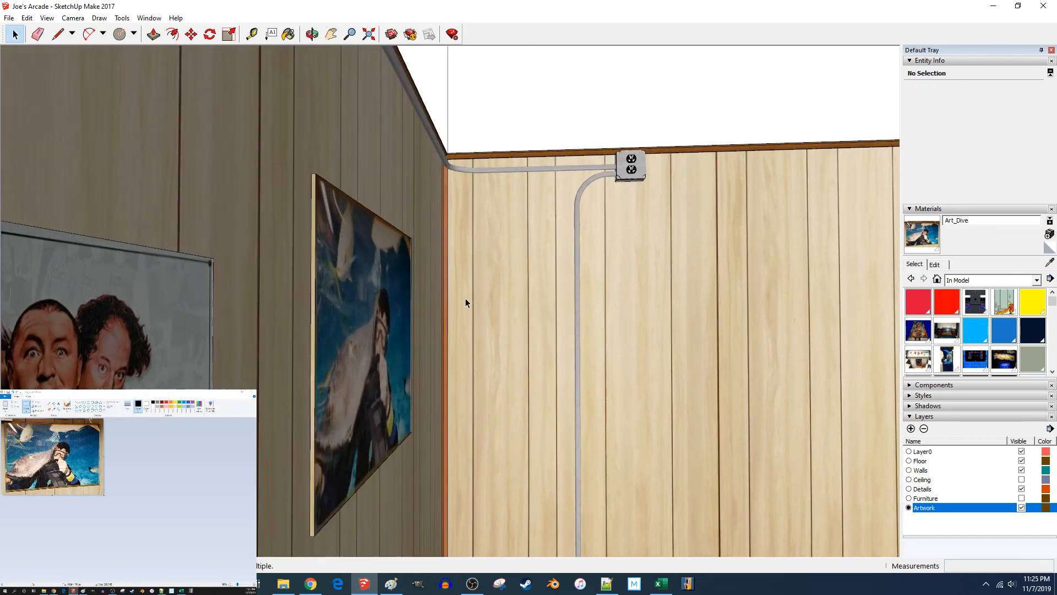
scroll(464, 302, "down", 6)
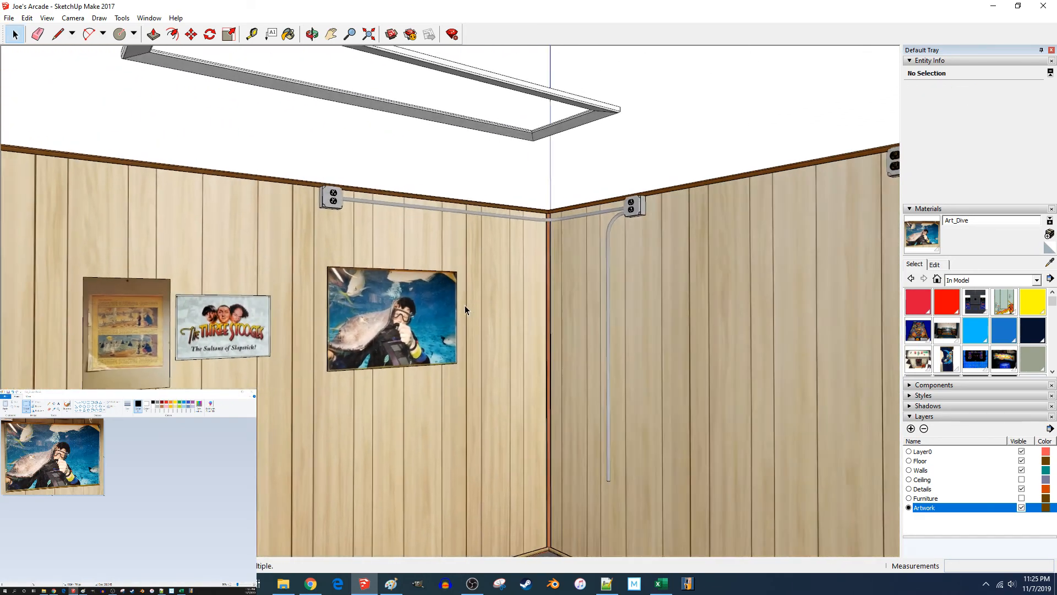
scroll(465, 305, "up", 8)
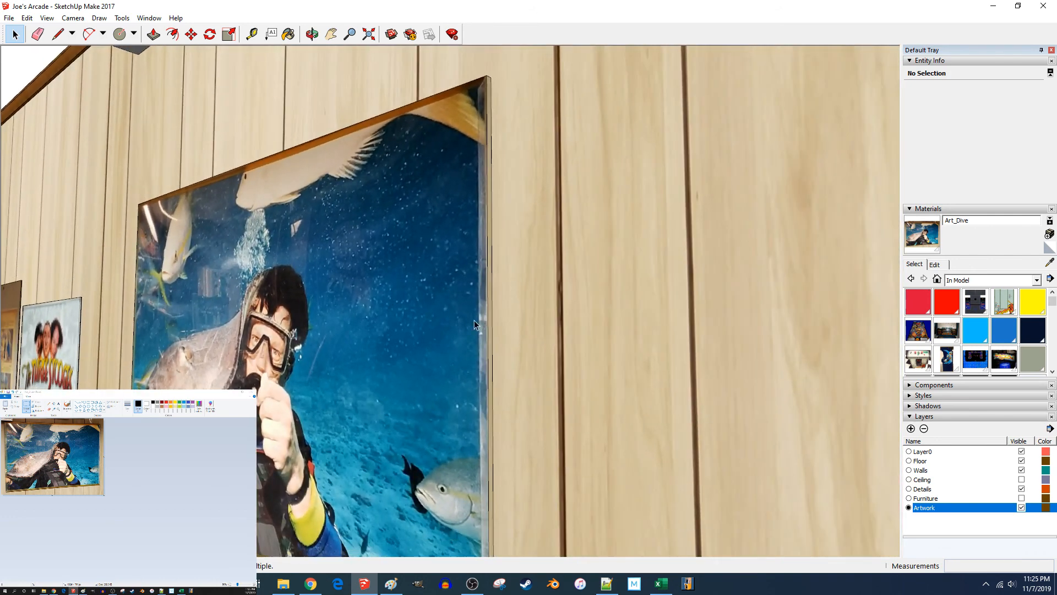
middle_click_drag(480, 319, 432, 315)
left_click(421, 318)
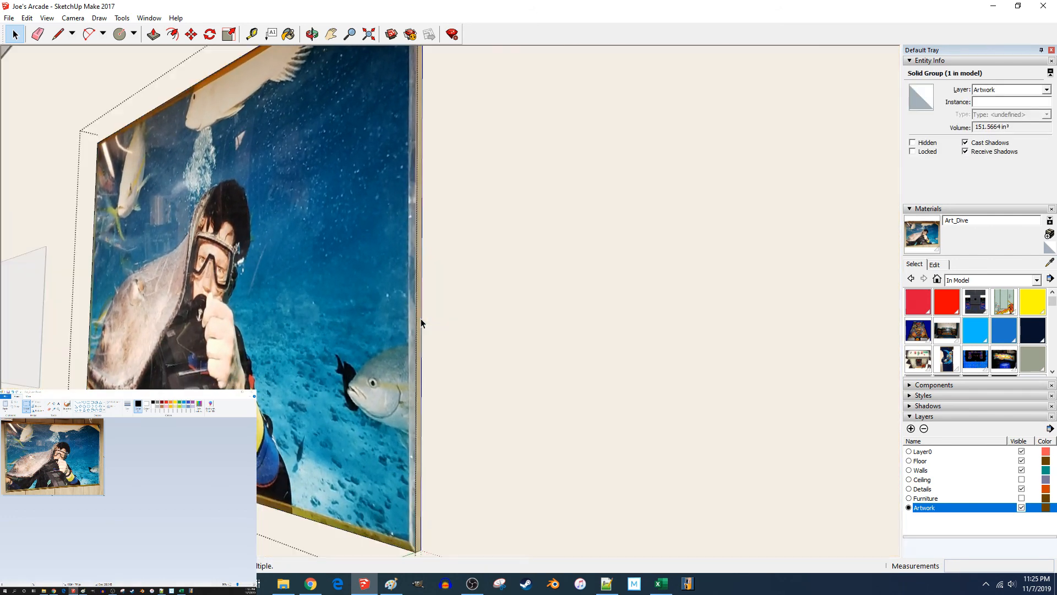
double_click(421, 319)
left_click(420, 319)
left_click(421, 326)
right_click(420, 326)
mouse_move(456, 388)
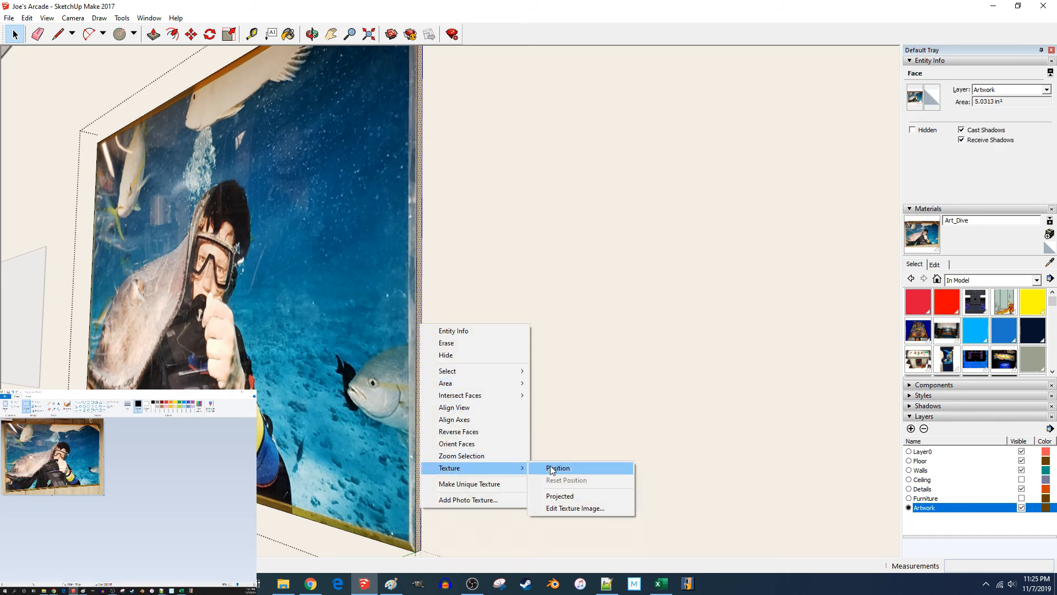
left_click(551, 467)
Step: Adjust the green pin and move the picture's right frame border toward the right edge face, then finish positioning and leave the group
middle_click_drag(432, 371, 500, 413)
left_click_drag(500, 413, 682, 412)
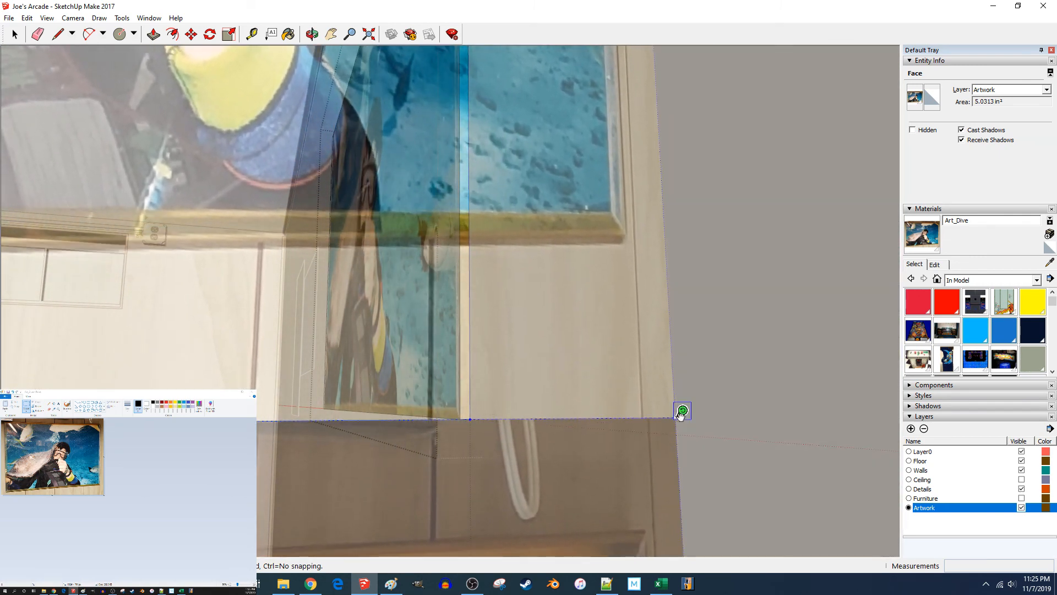
middle_click_drag(682, 417, 514, 323)
left_click_drag(514, 322, 403, 424)
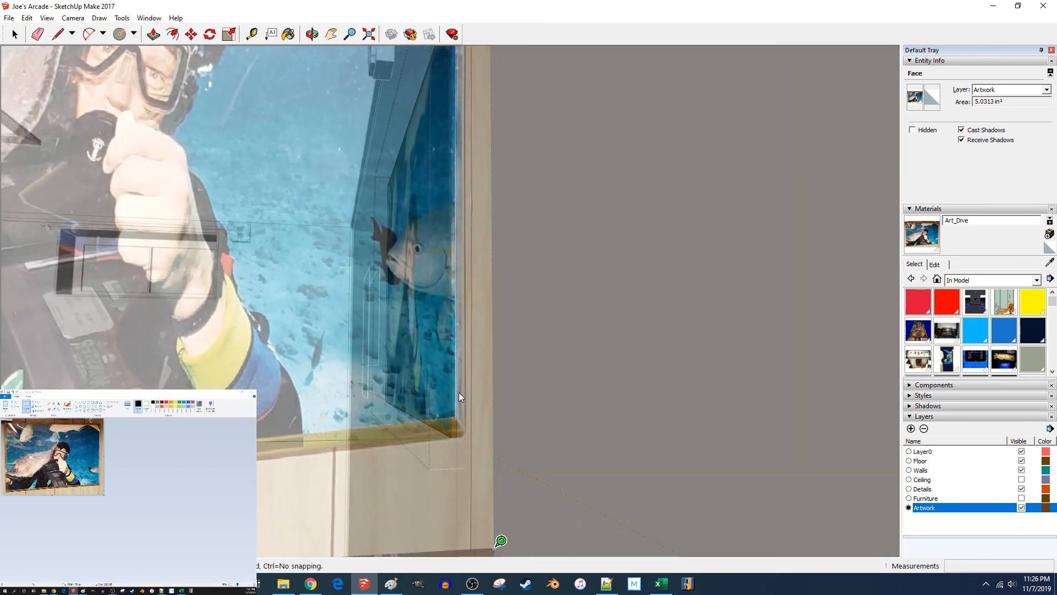
middle_click_drag(459, 393, 450, 387)
left_click_drag(451, 388, 433, 404)
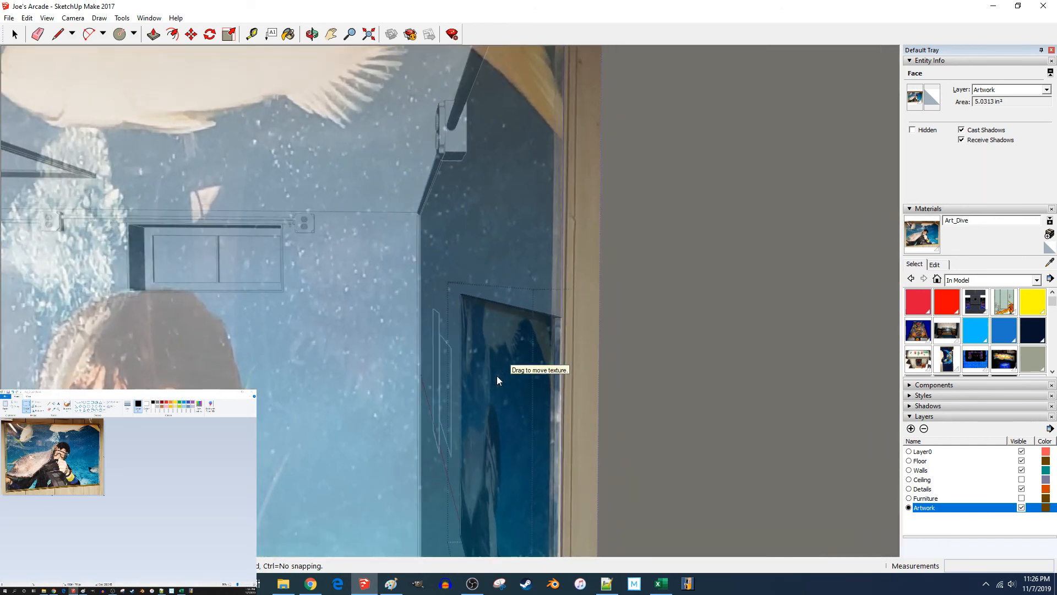
middle_click_drag(472, 381, 365, 375, "shift")
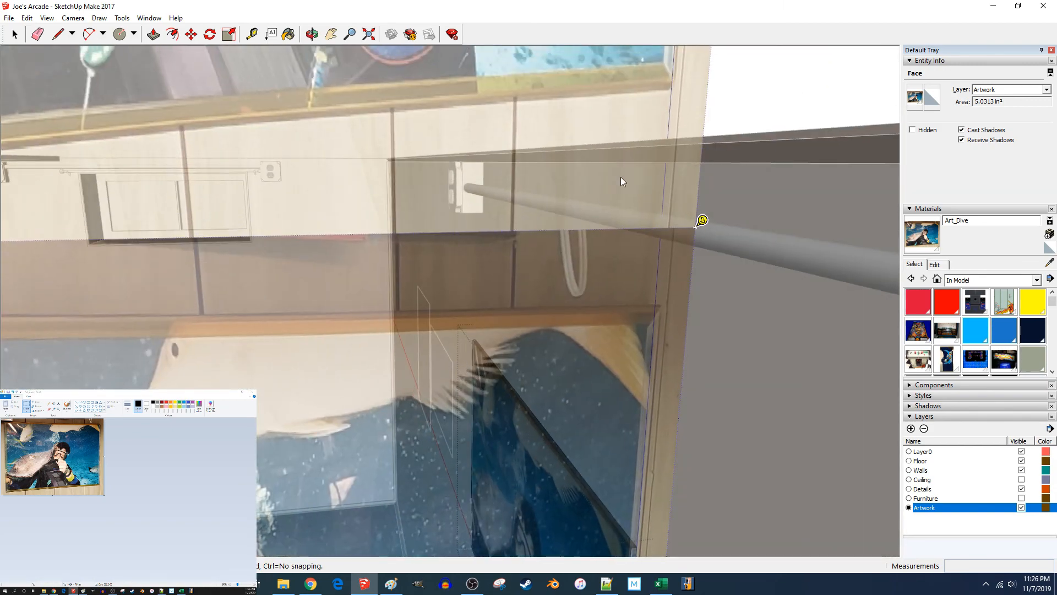
left_click(771, 94)
left_click(771, 95)
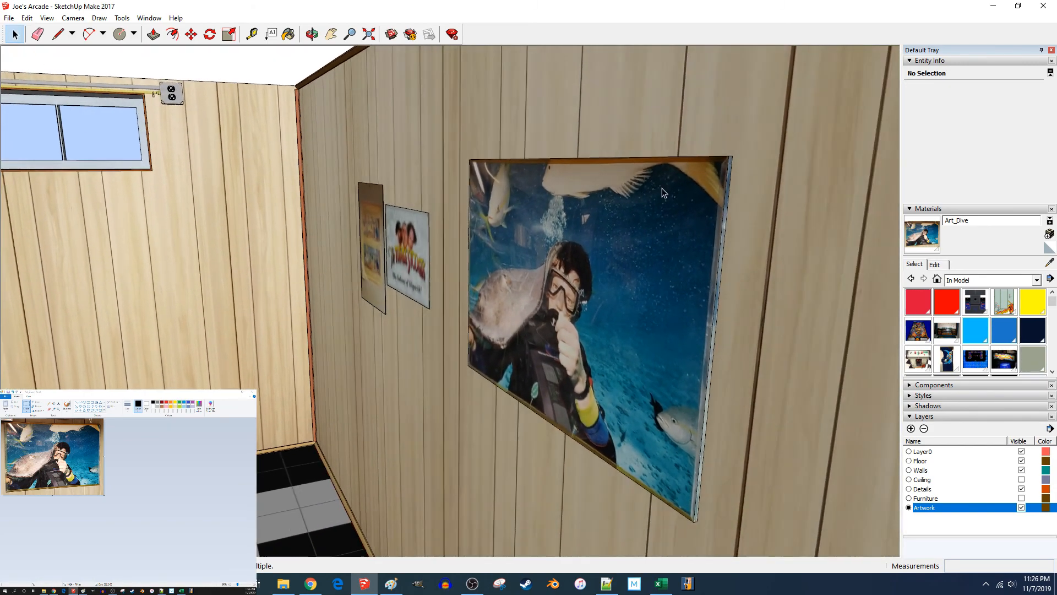
Step: Move the diver picture about 31 inches toward the neighbouring posters
scroll(547, 243, "up", 2)
left_click_drag(580, 330, 403, 293)
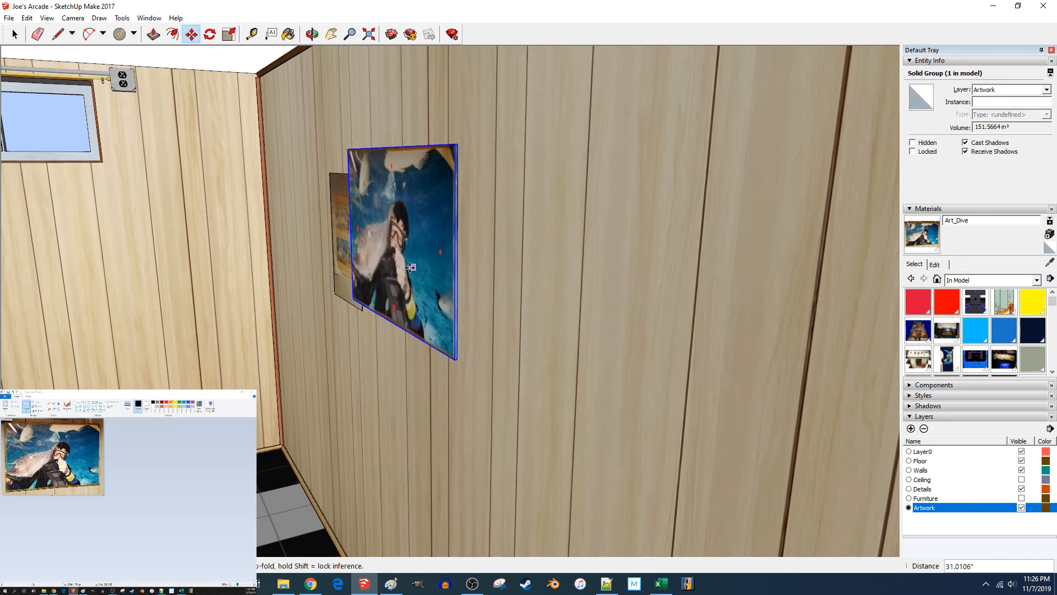
scroll(409, 269, "up", 2)
Step: Open the diver picture group, start texture positioning on its right edge face, and adjust the green pin
double_click(427, 270)
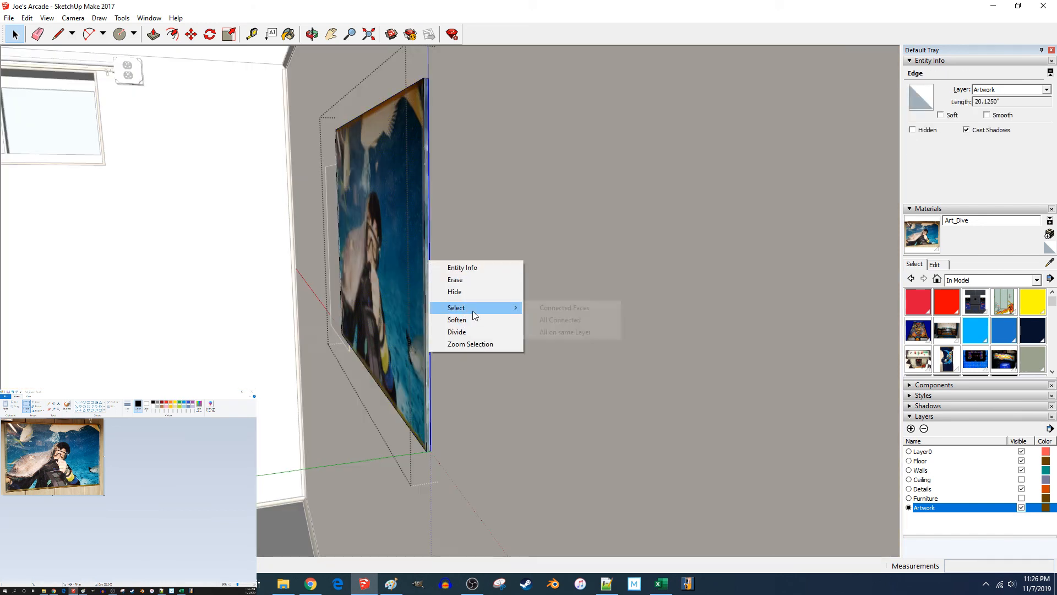
right_click(427, 209)
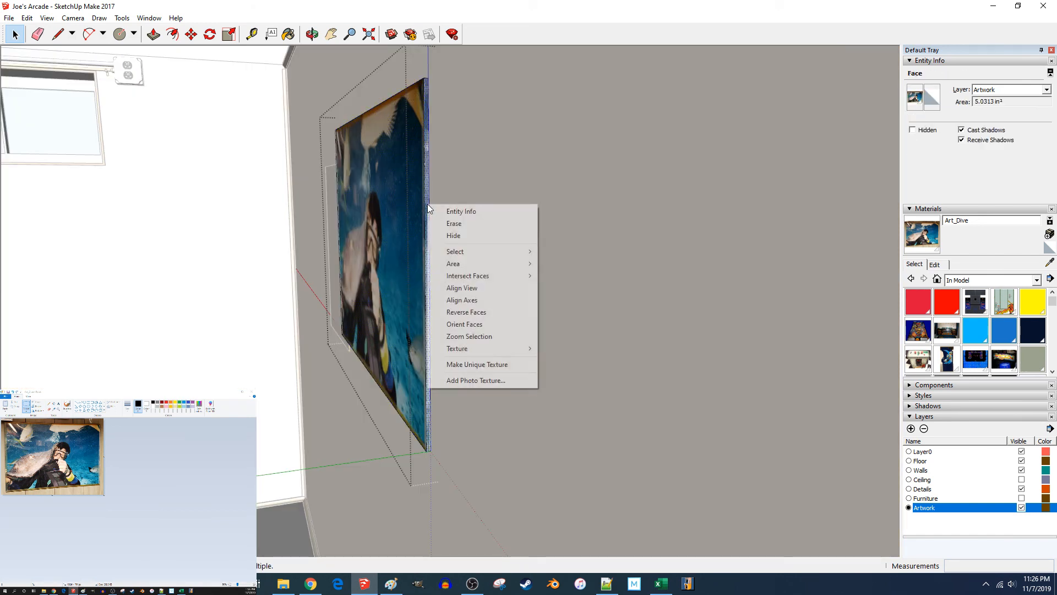
left_click(565, 349)
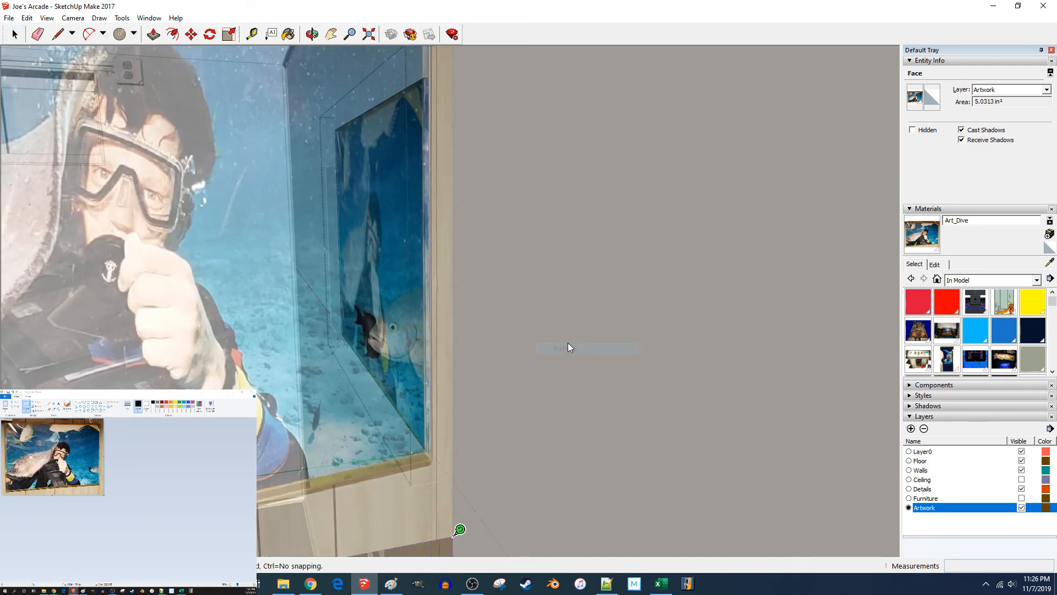
scroll(460, 359, "down", 3)
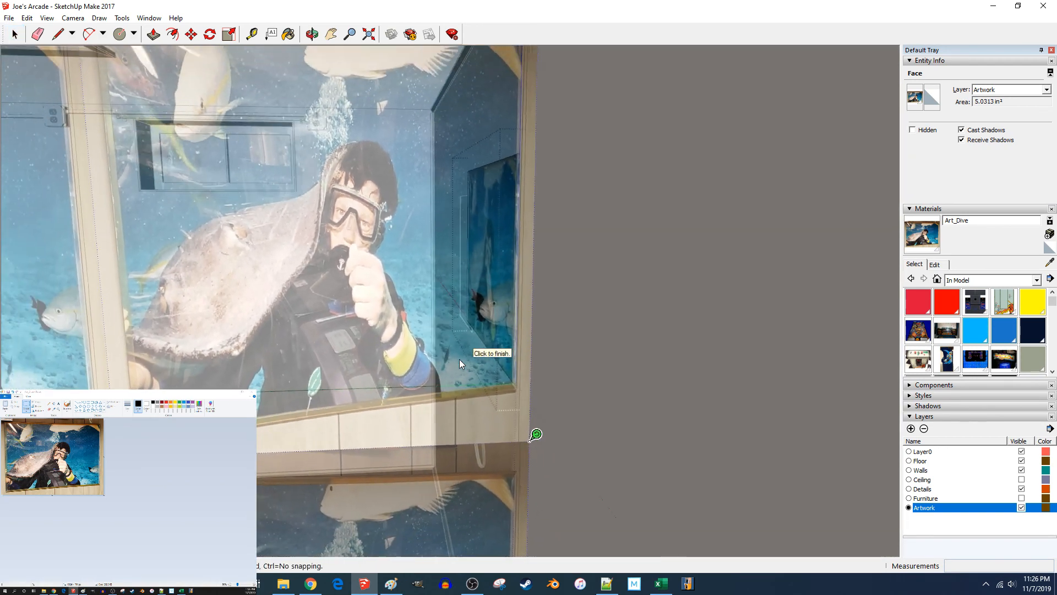
left_click_drag(548, 444, 613, 441)
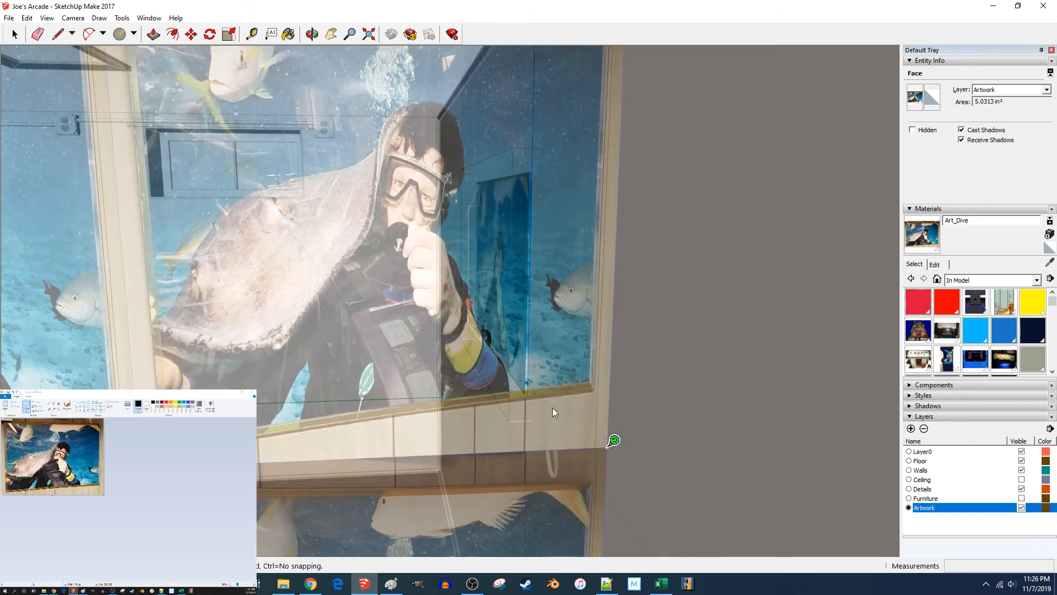
Step: Shift the texture to bring the right frame border onto the right edge face, readjust the green pin, and finish positioning
left_click_drag(490, 379, 416, 417)
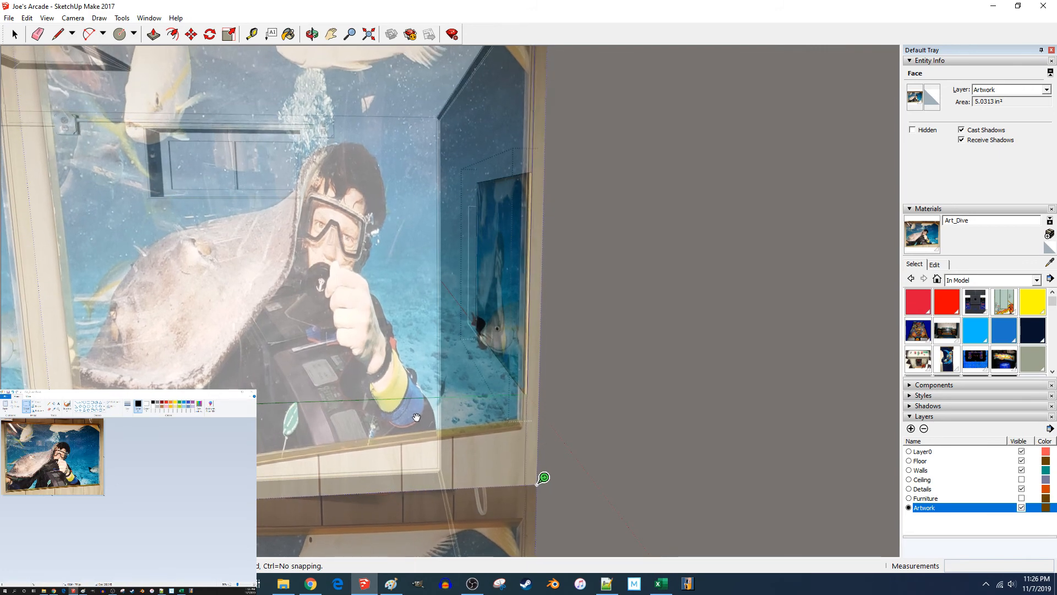
scroll(441, 451, "up", 6)
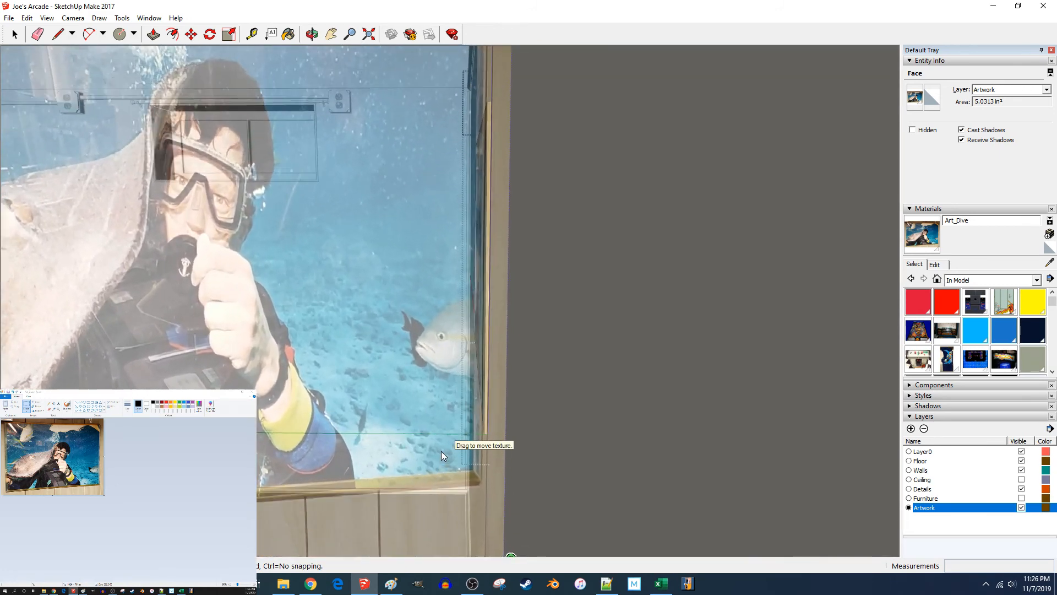
scroll(420, 431, "down", 3)
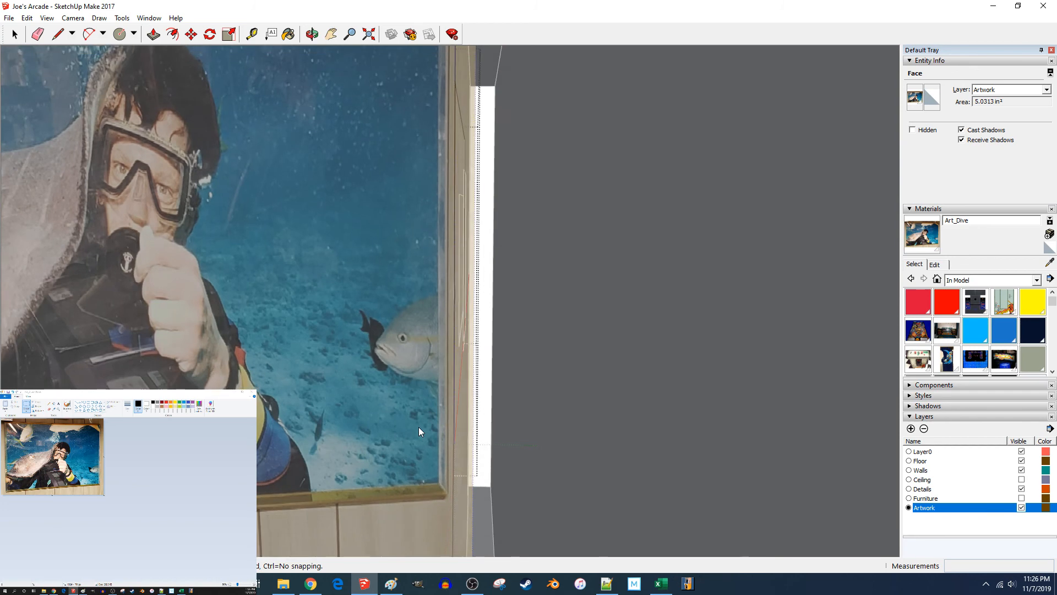
scroll(419, 428, "down", 4)
left_click_drag(518, 429, 584, 428)
middle_click_drag(511, 373, 401, 361)
scroll(516, 383, "up", 3)
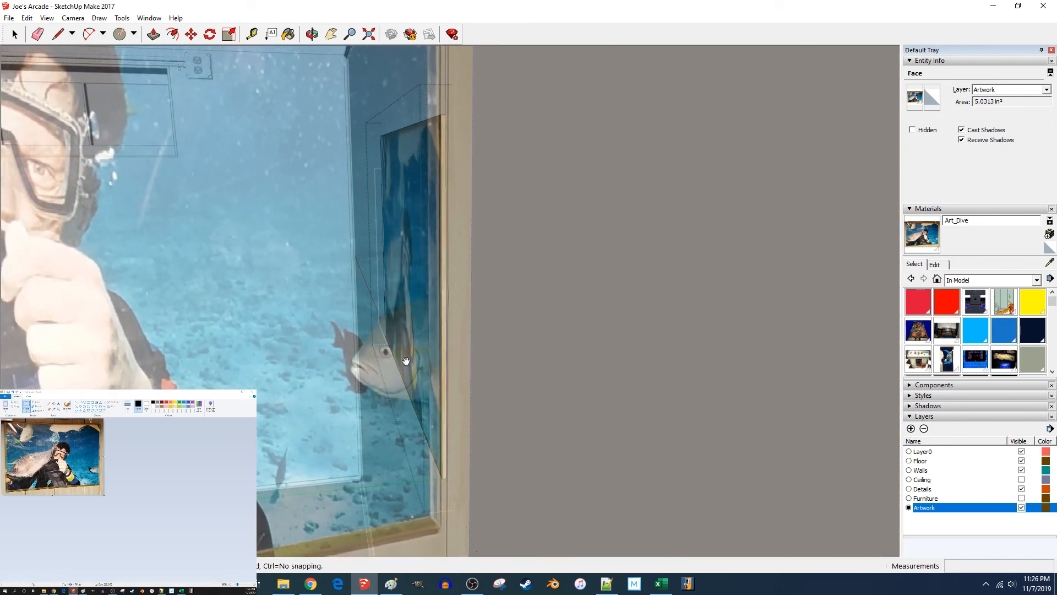
left_click(530, 343)
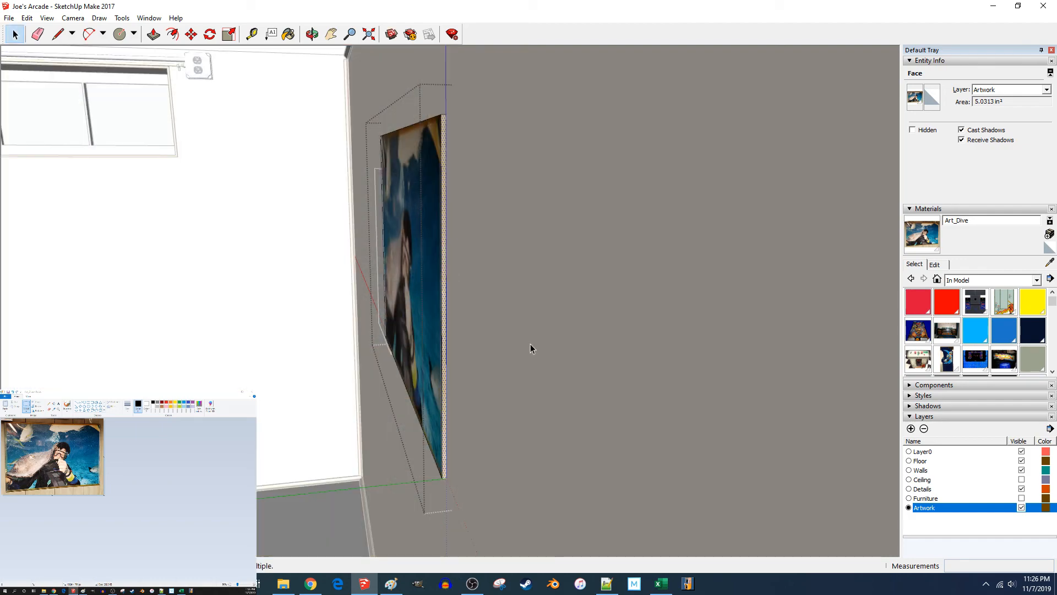
Step: Reopen the diver picture group, start texture positioning on its bottom edge face, and adjust the green pin
scroll(531, 343, "down", 5)
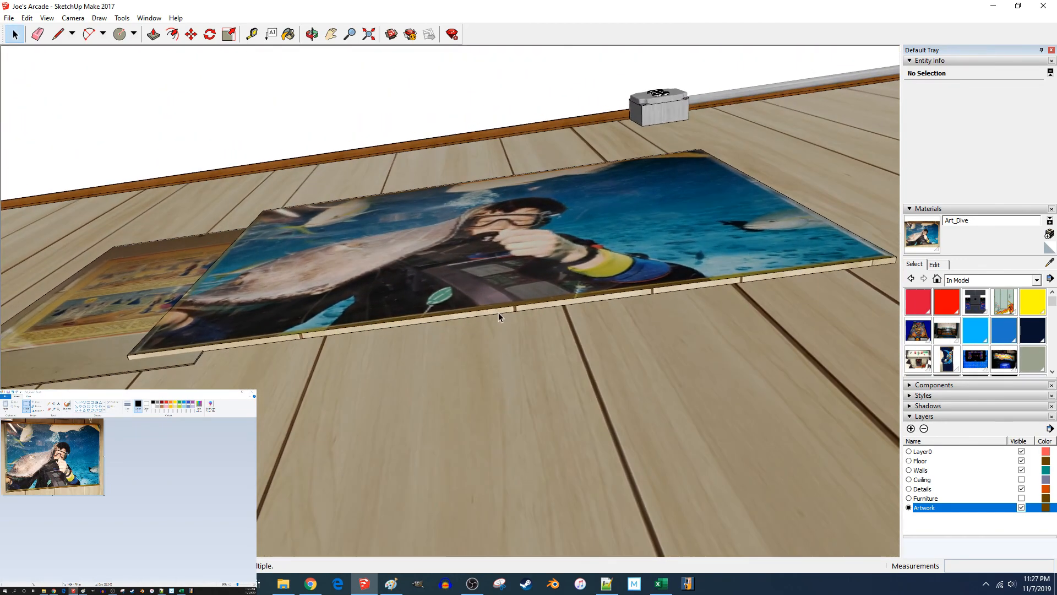
triple_click(496, 311)
right_click(494, 311)
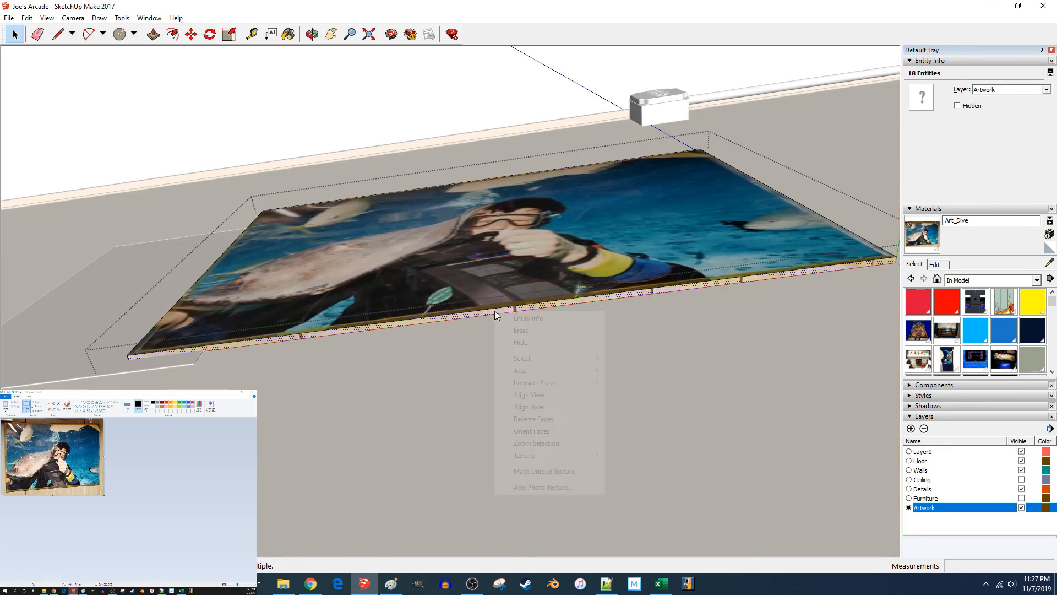
mouse_move(580, 455)
left_click(614, 458)
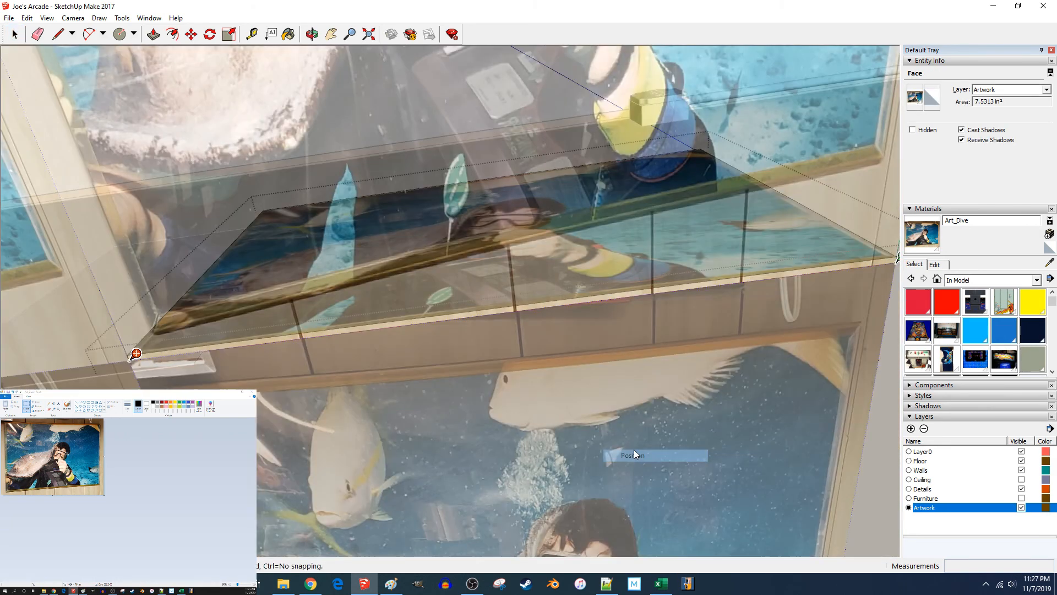
middle_click_drag(633, 449, 699, 323)
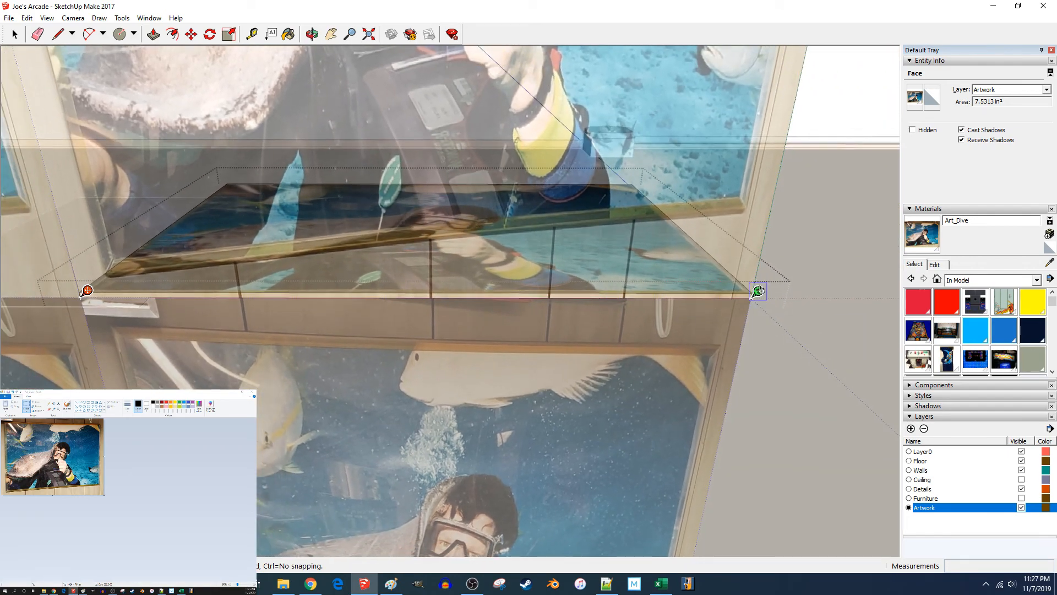
left_click_drag(757, 292, 732, 309)
Step: Rescale and rotate the bottom face's texture with the green pin and shift it toward the picture's lower frame border
middle_click_drag(628, 297, 554, 281)
left_click_drag(698, 284, 751, 298)
scroll(440, 108, "up", 5)
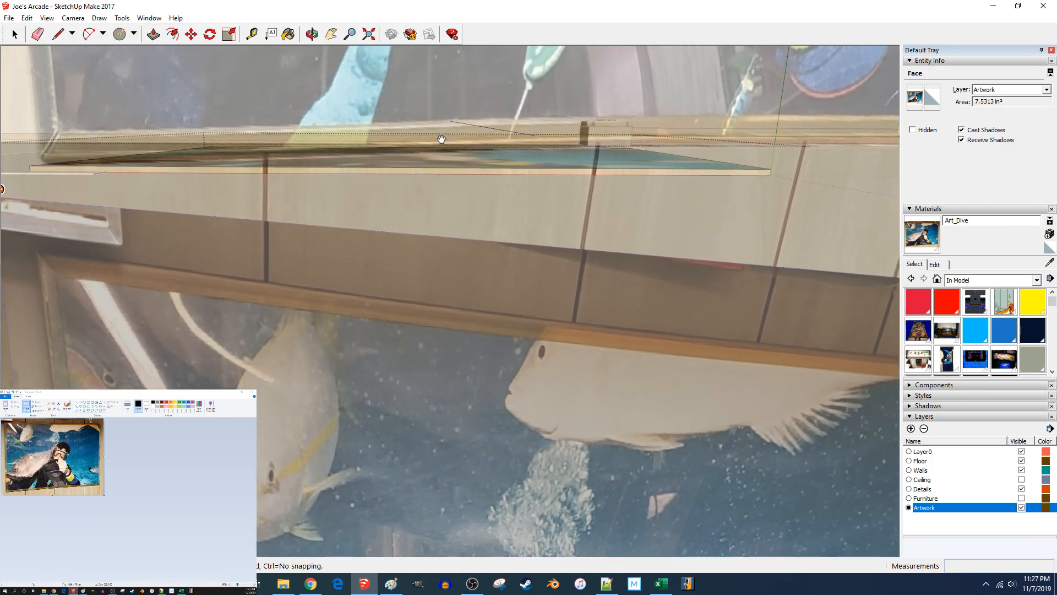
left_click_drag(441, 139, 397, 150)
scroll(399, 153, "down", 4)
left_click_drag(705, 293, 755, 320)
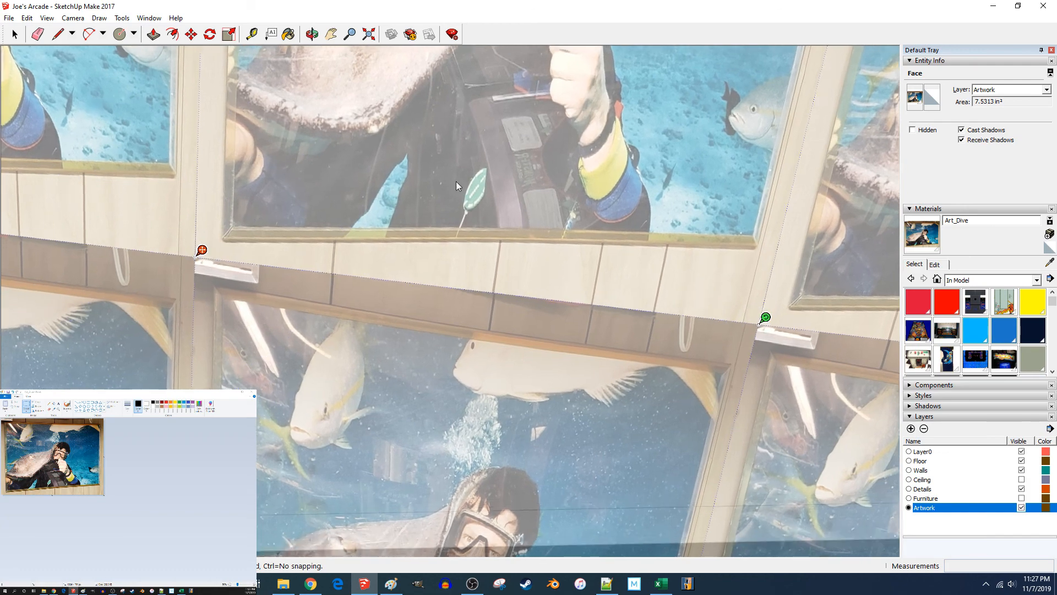
Step: Fine-tune the green pin to align the lower frame border with the bottom edge face, and finish positioning
scroll(437, 170, "up", 8)
middle_click_drag(512, 182, 398, 163, "shift")
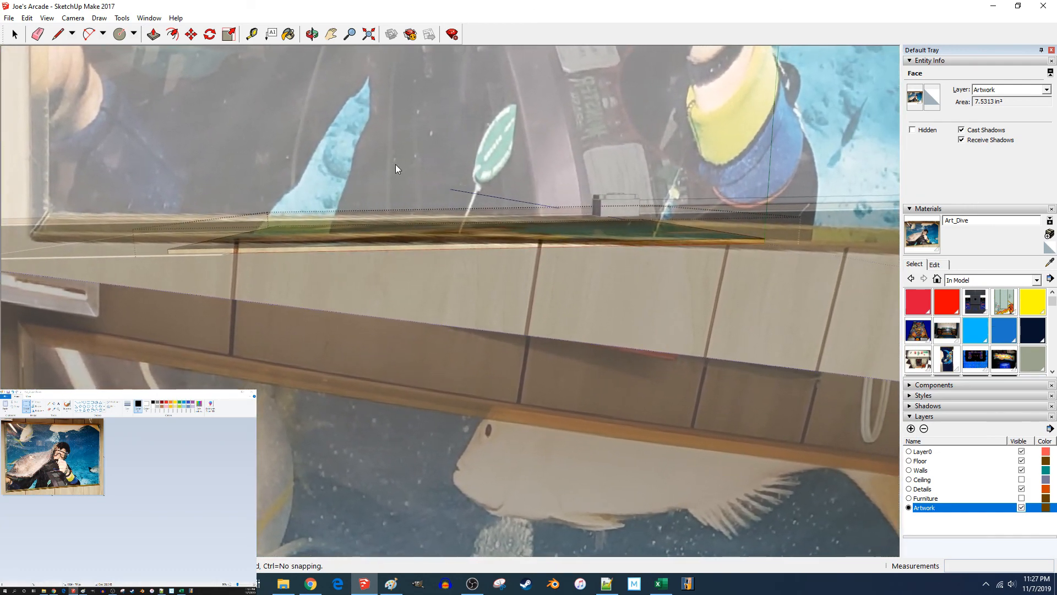
scroll(410, 184, "down", 5)
left_click_drag(697, 345, 731, 325)
middle_click_drag(364, 174, 341, 176)
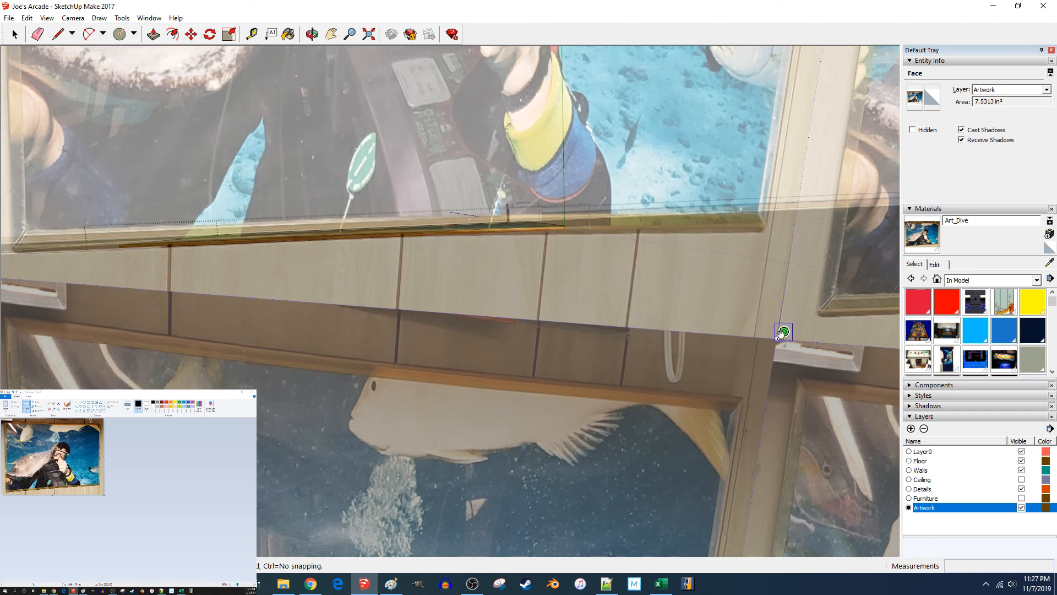
left_click_drag(783, 331, 791, 332)
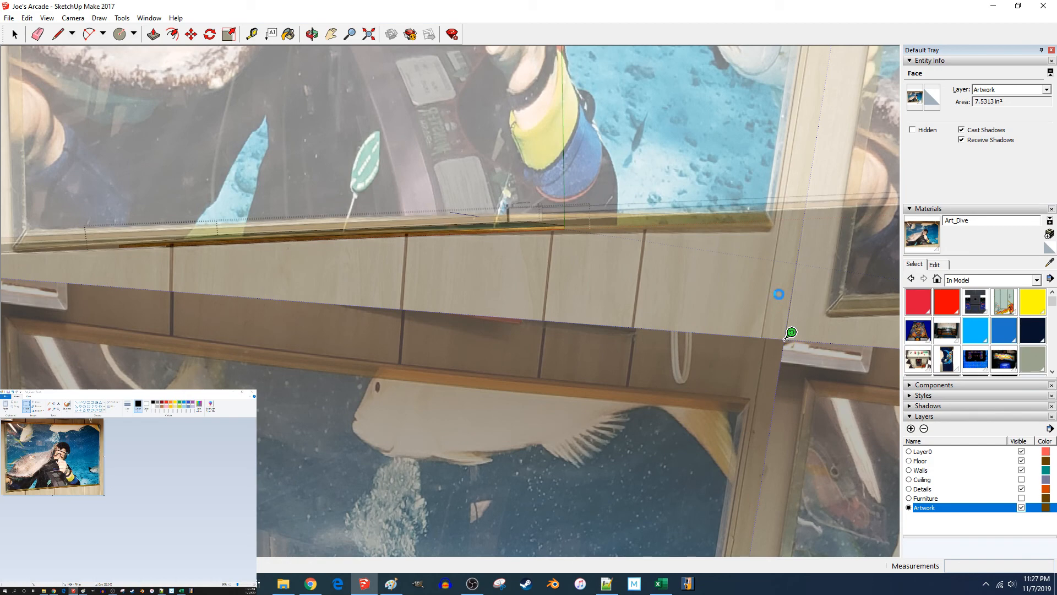
left_click(661, 290)
Step: Move the diver picture sideways about 24.8 inches along the back wall, clear of The Three Stooges poster
middle_click_drag(652, 264, 624, 166)
key("F8")
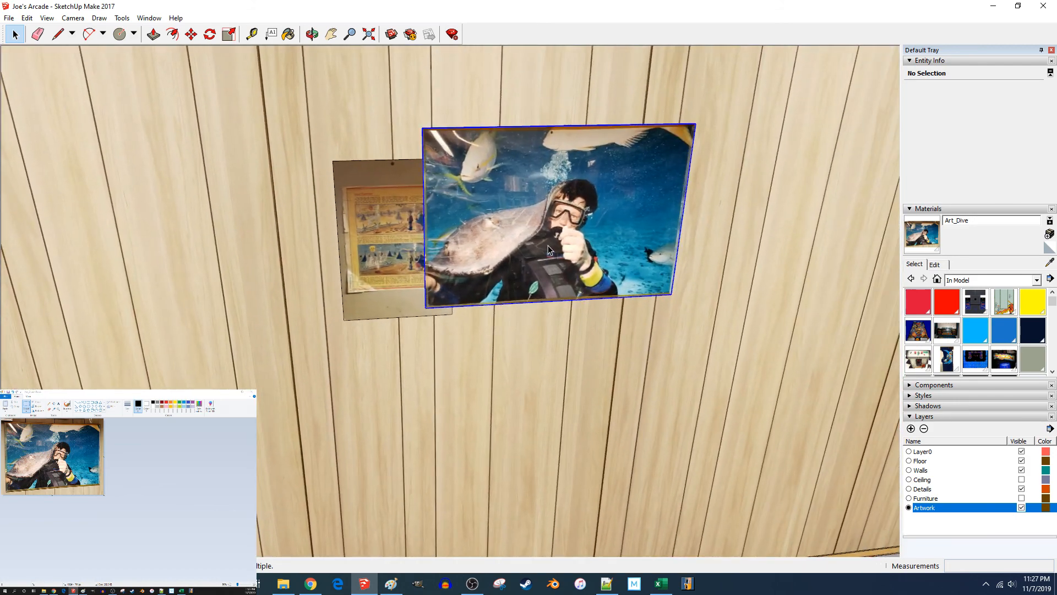
key("m")
left_click(461, 362)
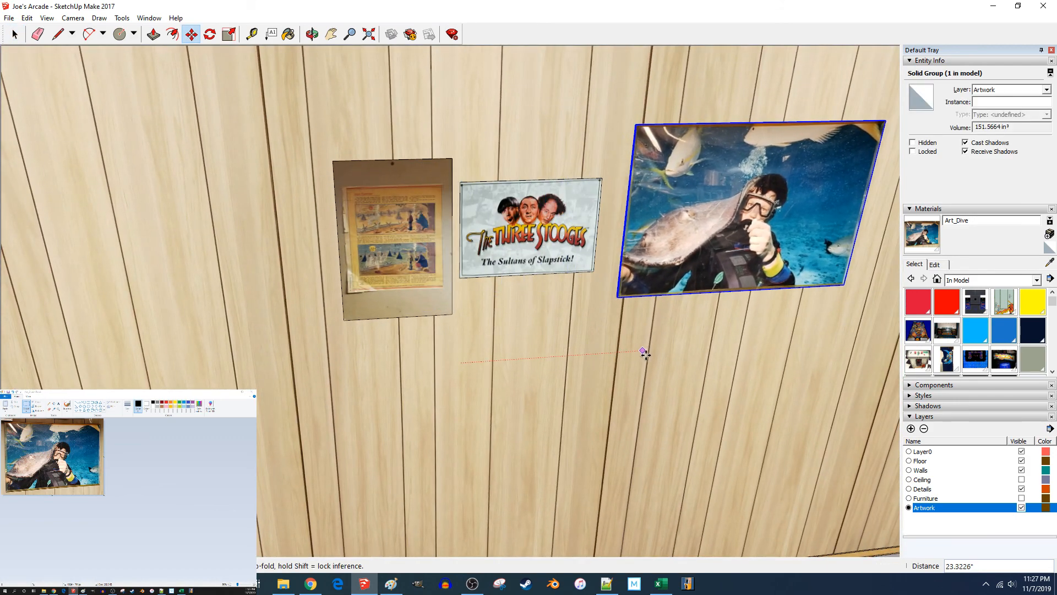
scroll(654, 347, "up", 3)
key("F8")
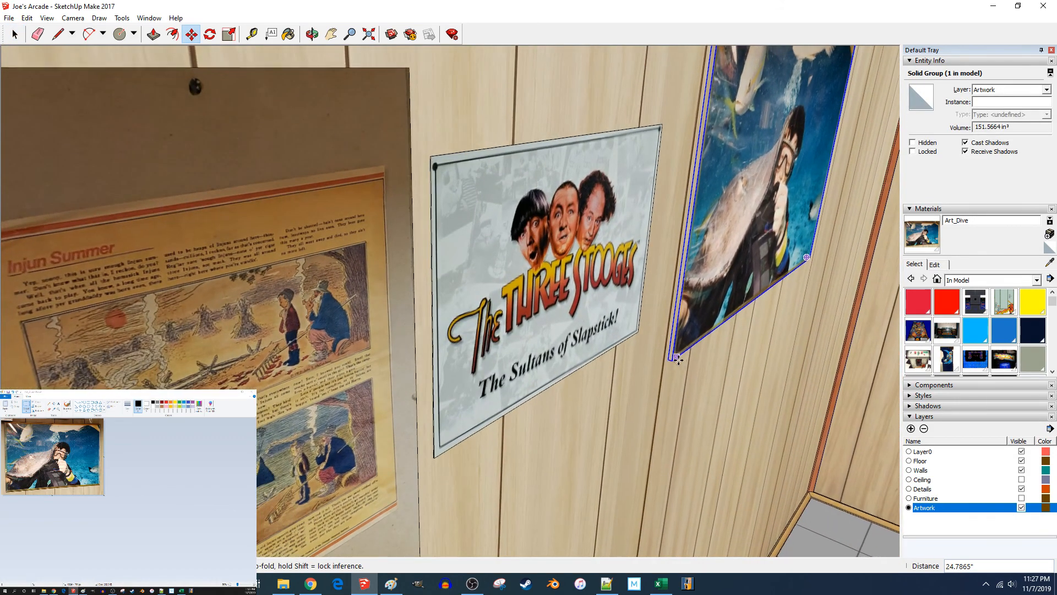
key("space")
key("Page_Down")
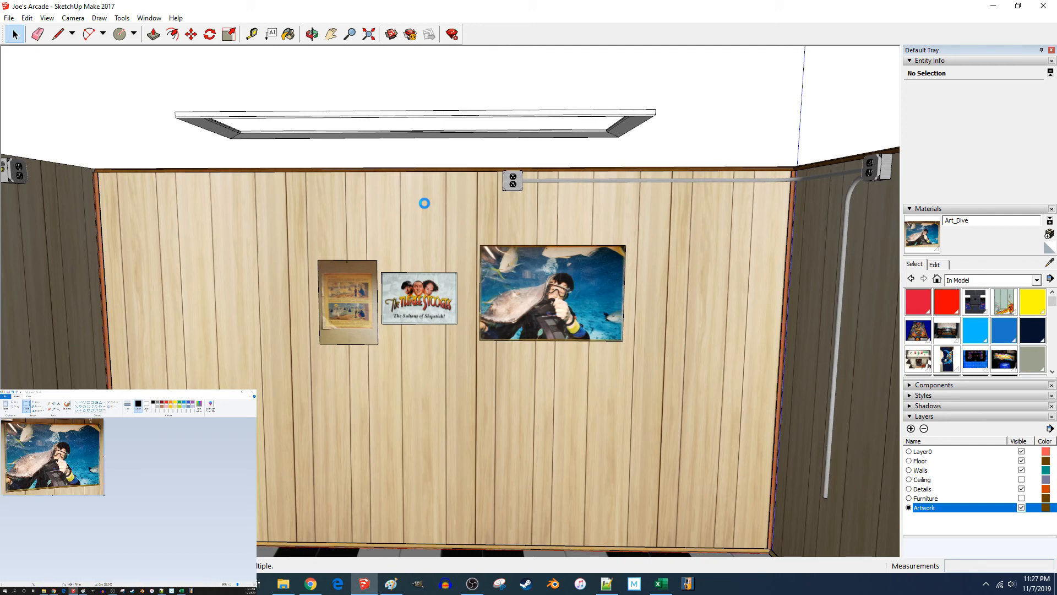
Step: Close the diver image in Paint and open the carved wooden sign's photo from the pictures folder
left_click(166, 391)
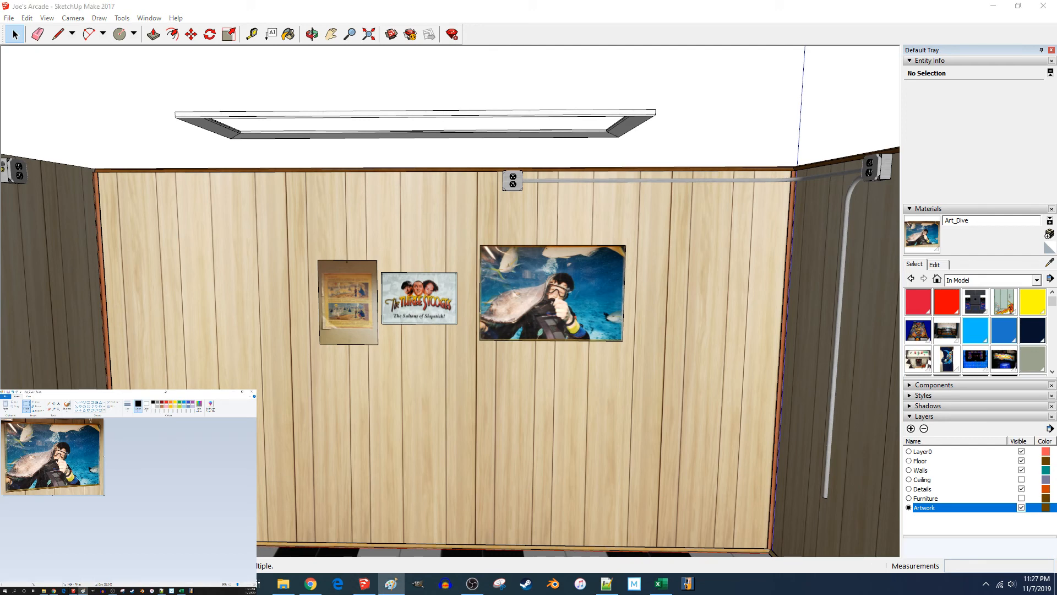
left_click(252, 392)
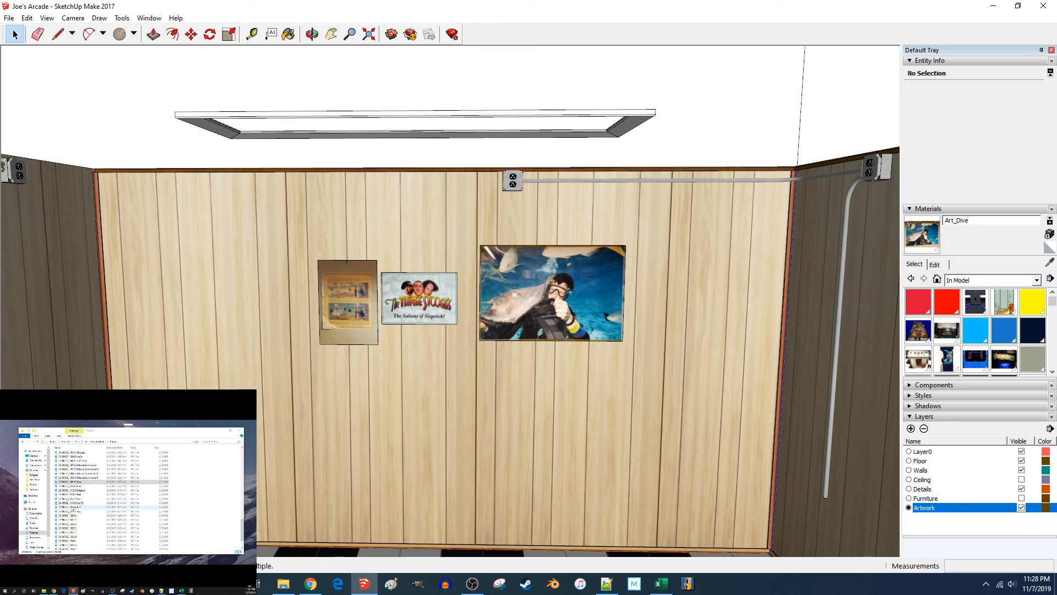
double_click(81, 501)
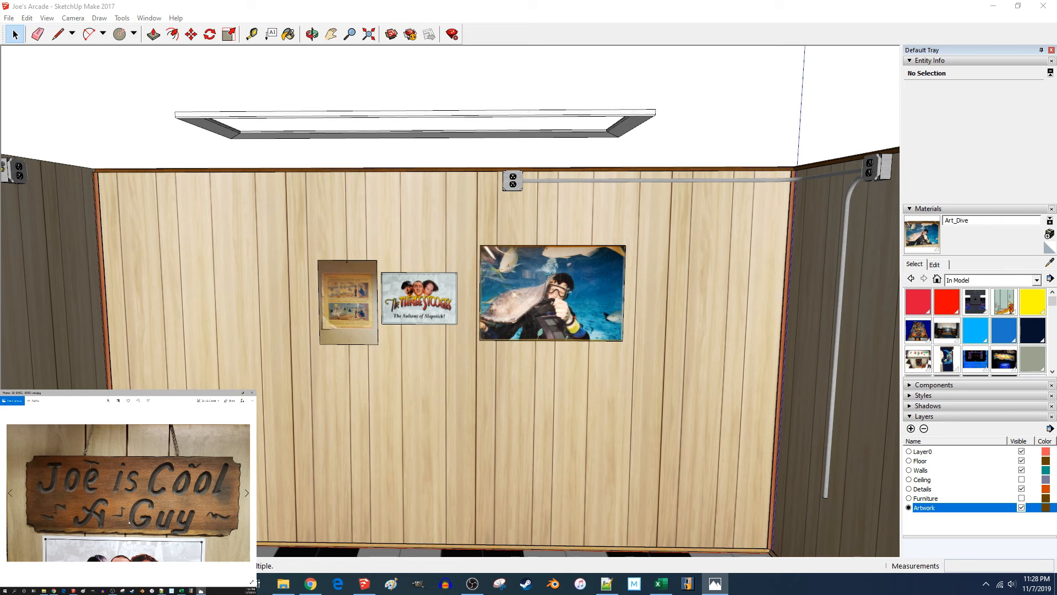
Step: Compare the front and side photos of the carved wooden sign, then close the photo viewer
key("Right")
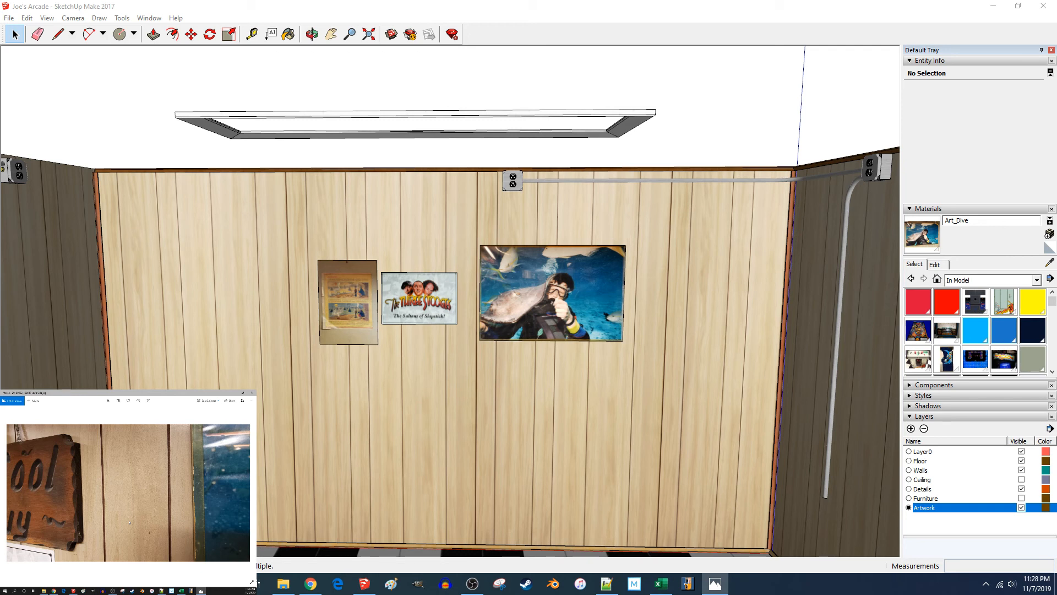
key("Right")
key("Left")
key("Right")
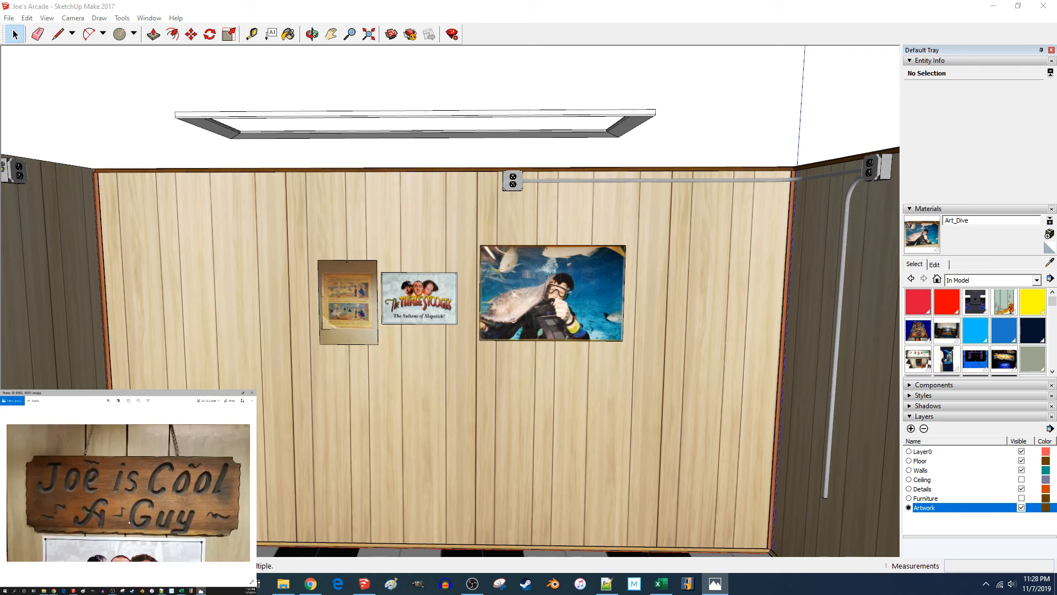
key("Right")
key("Left")
left_click(252, 393)
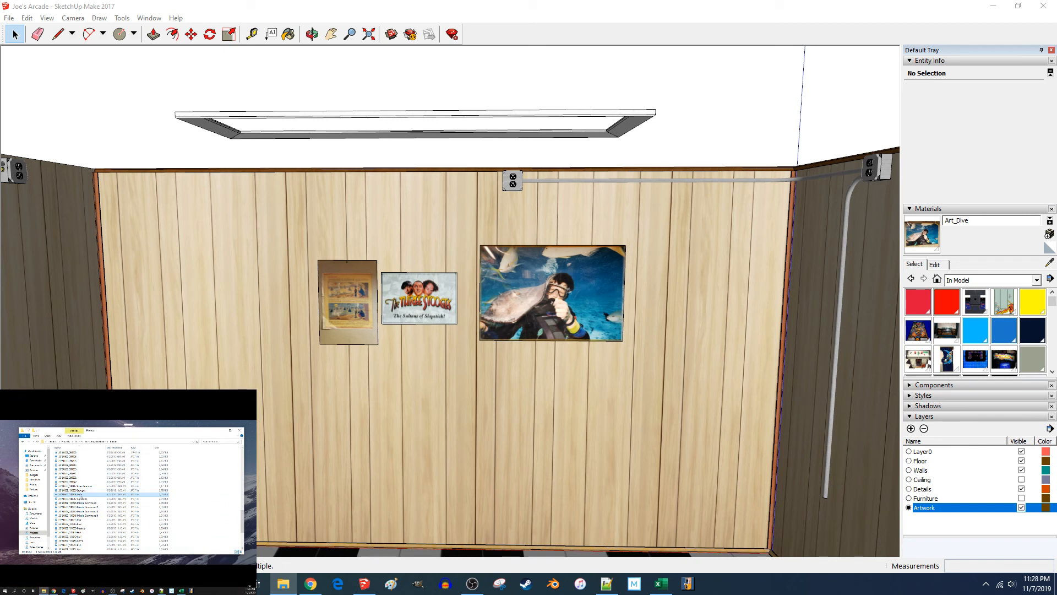
Step: Copy the two wooden sign photos into the textures folder
left_click(79, 499, "ctrl")
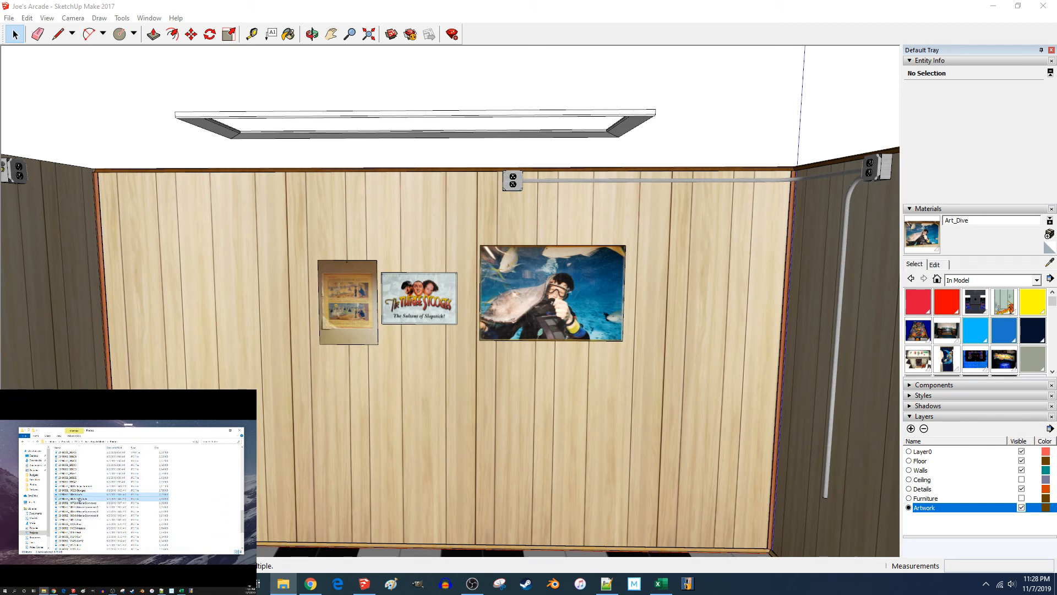
key("alt+Left")
left_click(81, 458)
double_click(79, 457)
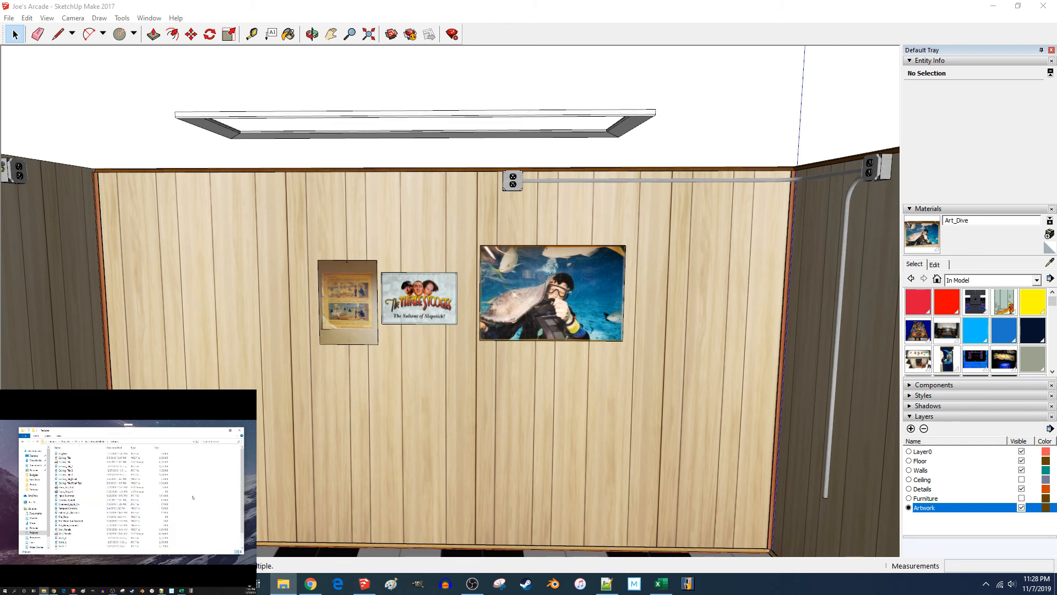
key("ctrl+v")
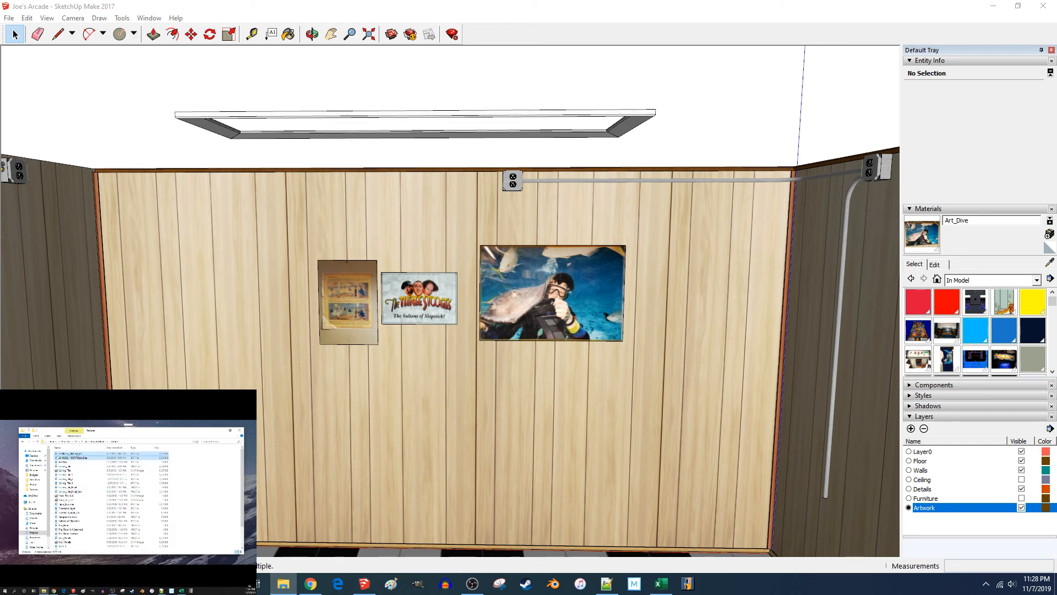
Step: Rename the first copied sign photo with a name beginning with Art
left_click(71, 453)
left_click(72, 452)
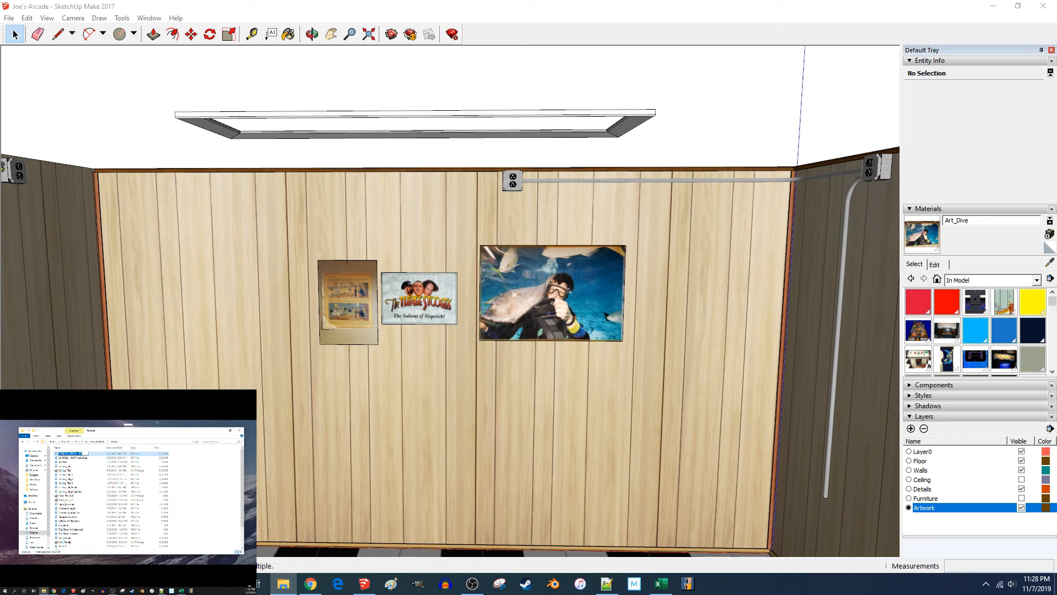
type("Art")
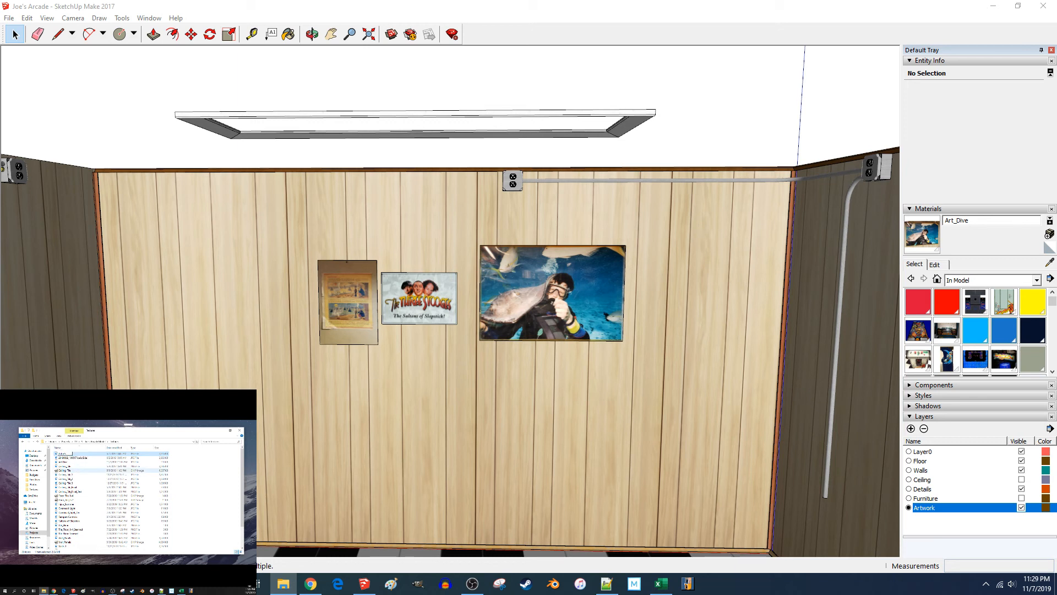
key("Return")
Step: Rename the copied side photo of the wooden sign as Art_Joe's Side
left_click(76, 453)
left_click(76, 453)
left_click(77, 453)
key("shift+Home")
type("Art")
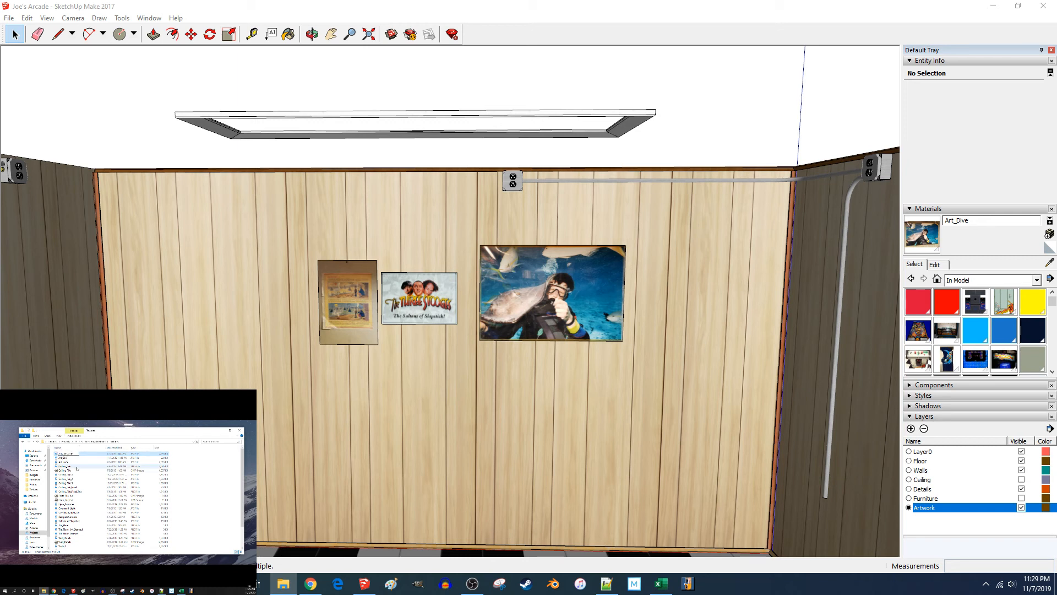
key("Return")
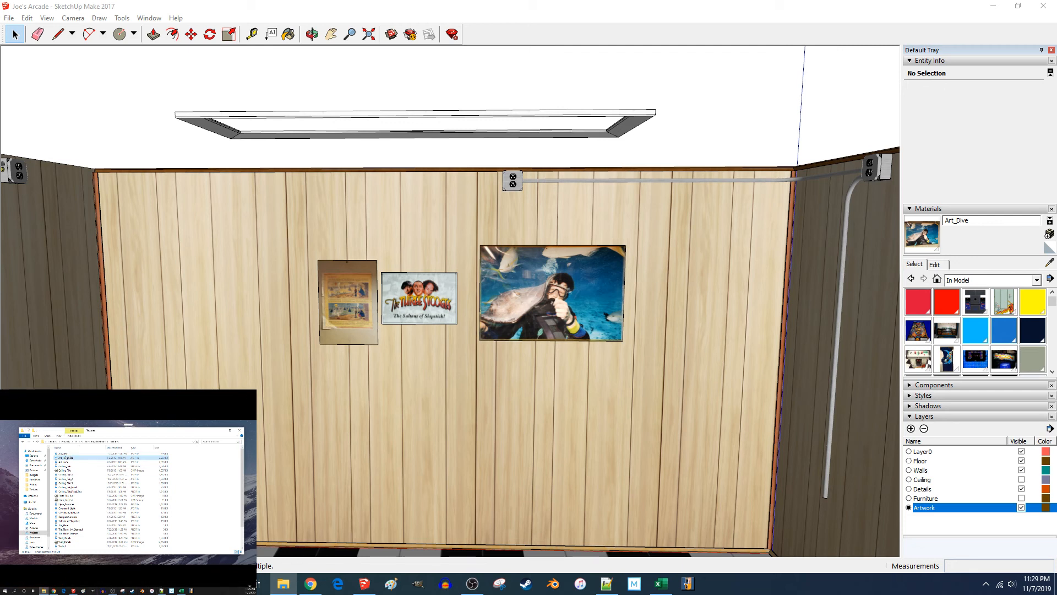
Step: Open Art_Joe's Side in Paint and crop it to a small square of the sign's dark wooden edge
right_click(66, 457)
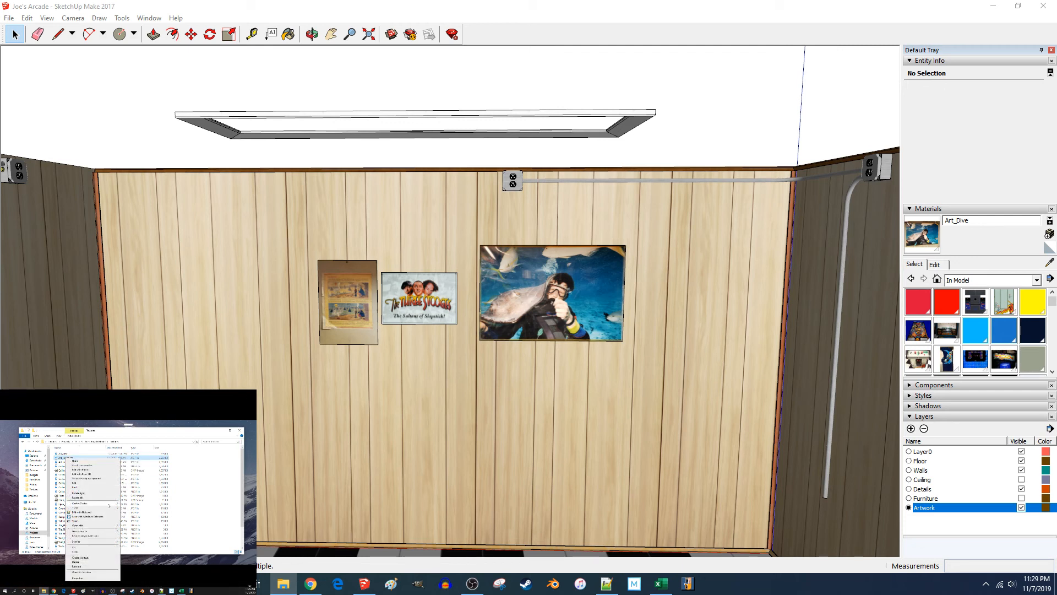
mouse_move(116, 526)
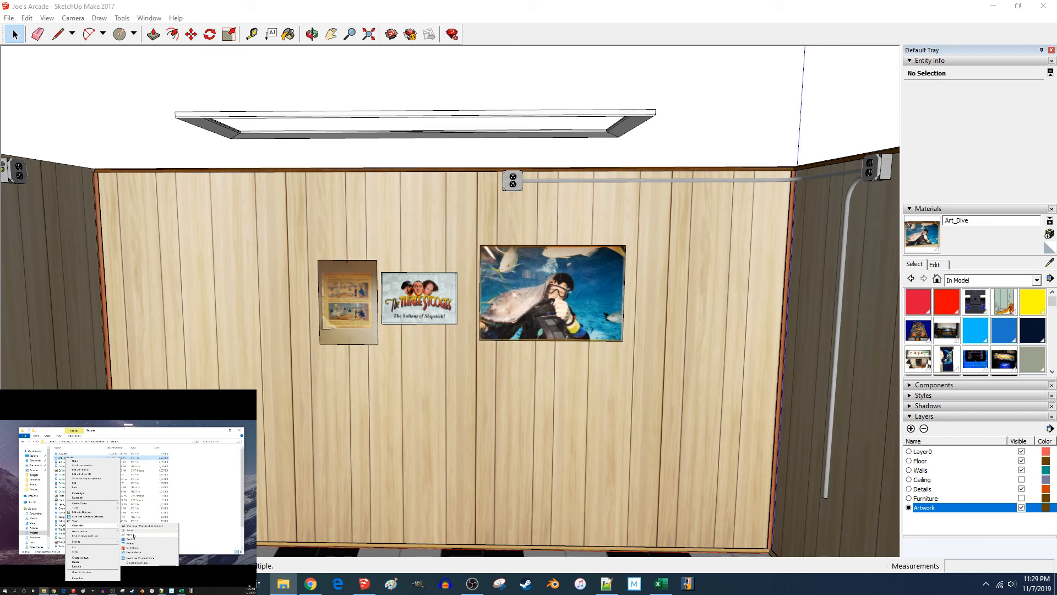
left_click(133, 534)
scroll(127, 495, "down", 3)
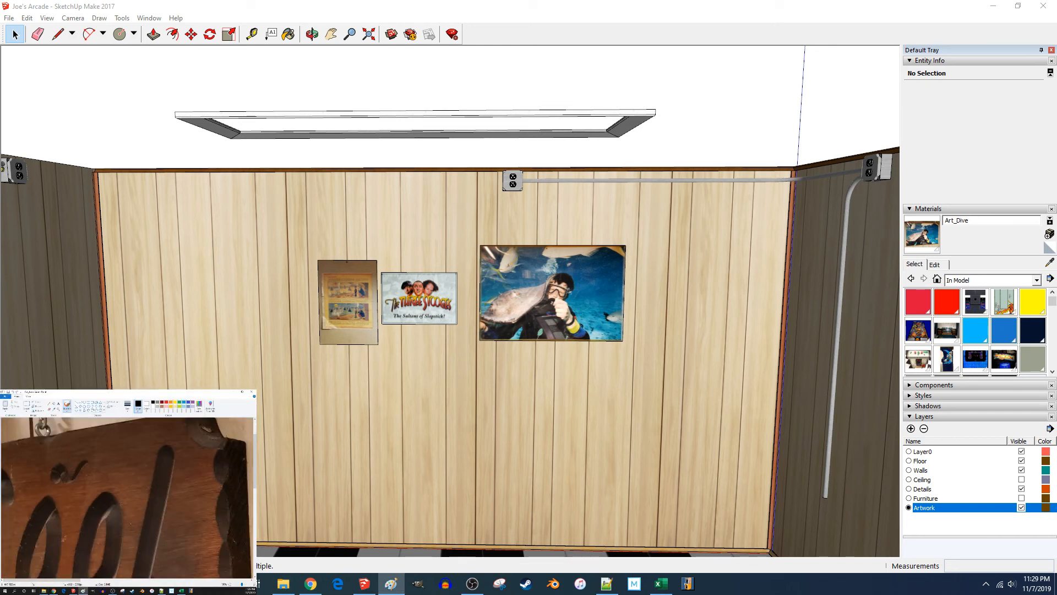
left_click_drag(75, 580, 110, 579)
left_click(26, 406)
left_click_drag(115, 444, 131, 459)
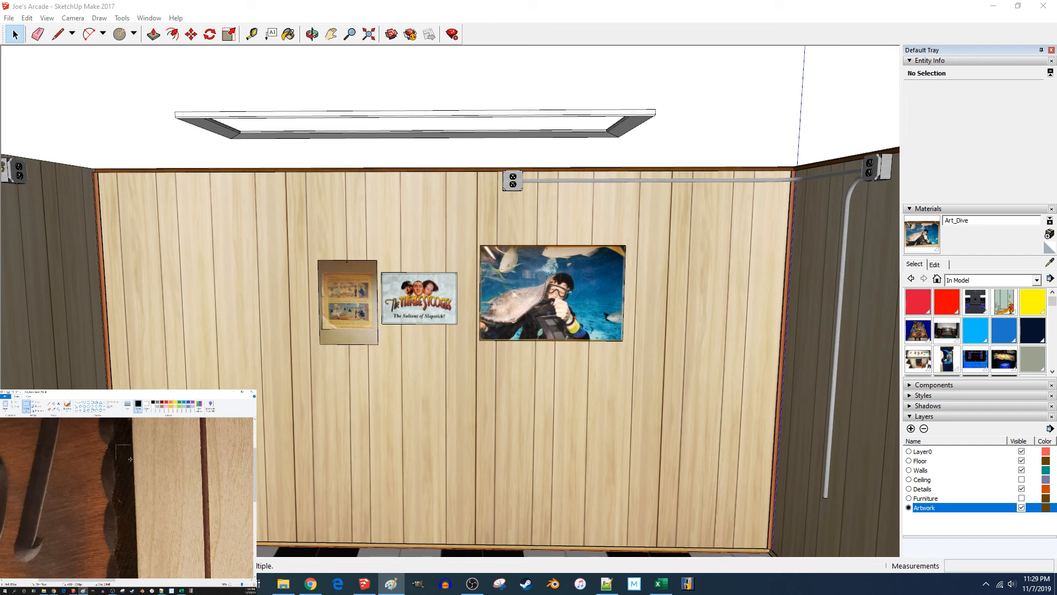
scroll(131, 460, "up", 3)
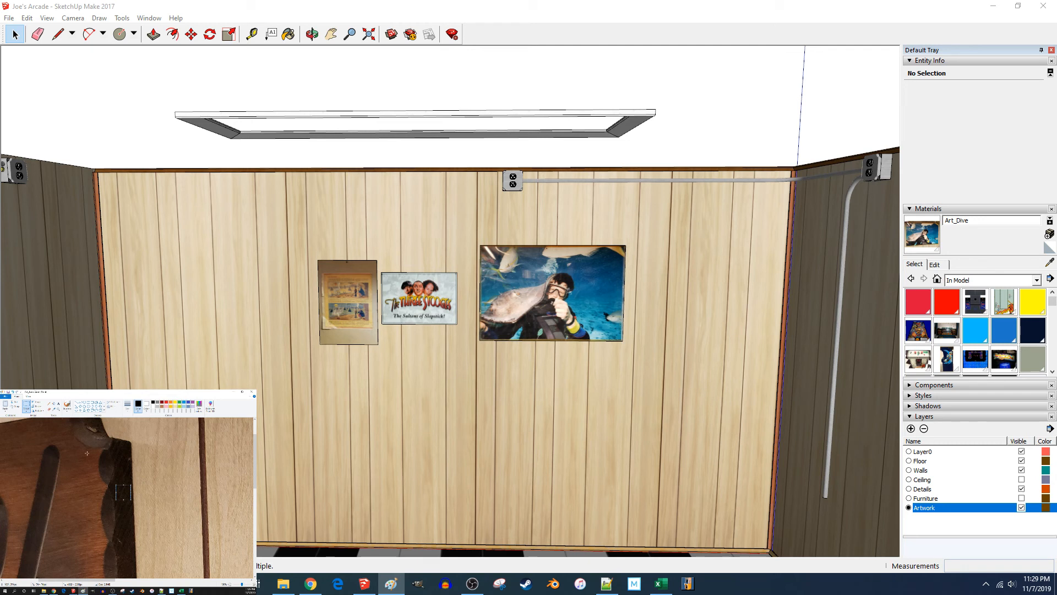
key("ctrl+shift+x")
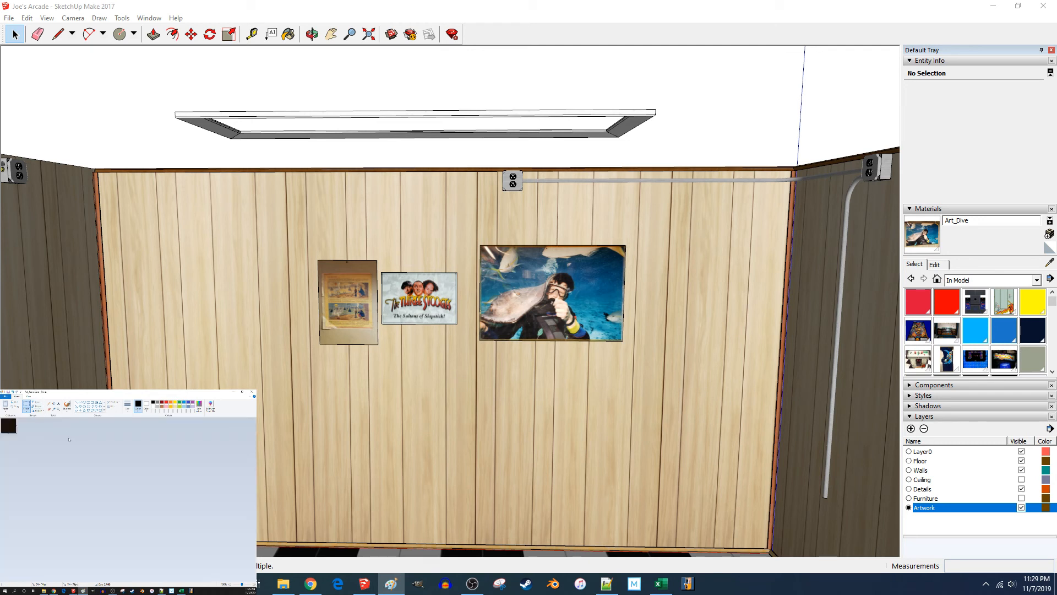
Step: Check the cropped dark wood swatch up close, then save and close it in Paint
scroll(40, 449, "up", 5, "ctrl")
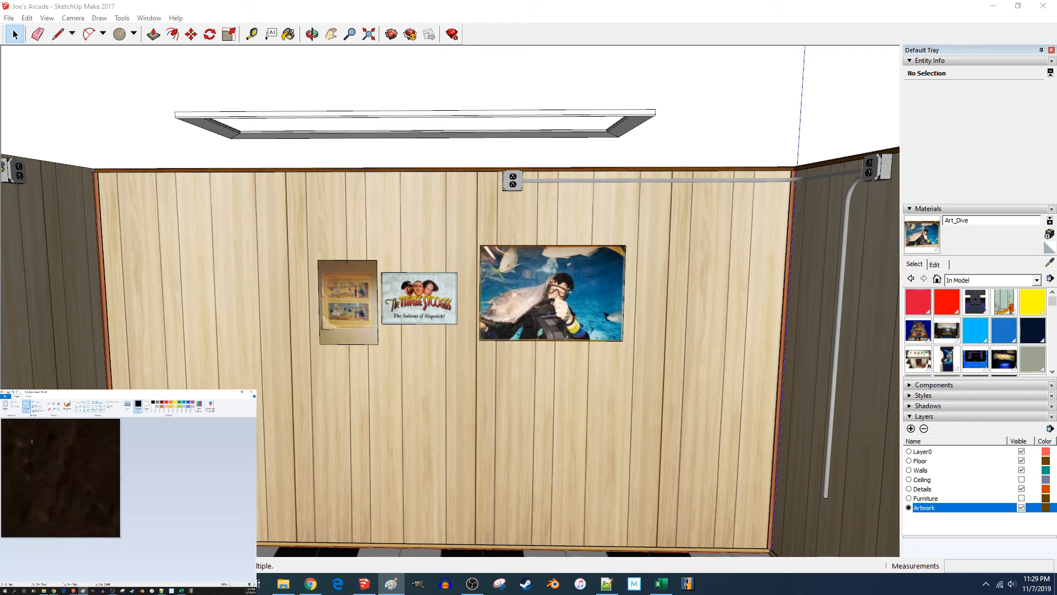
scroll(70, 485, "down", 4, "ctrl")
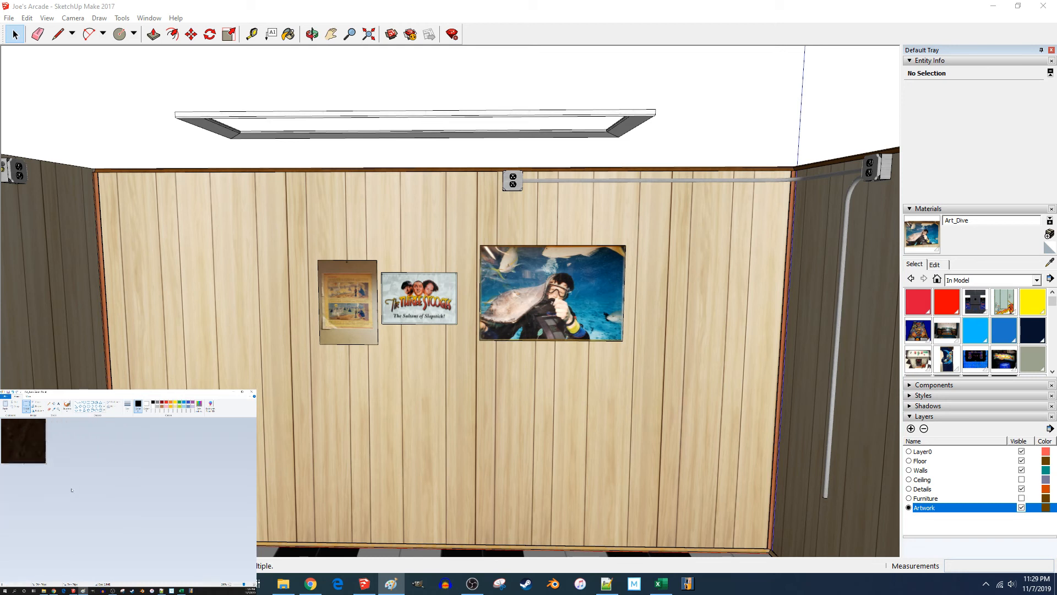
scroll(49, 472, "up", 3, "ctrl")
scroll(47, 472, "down", 3, "ctrl")
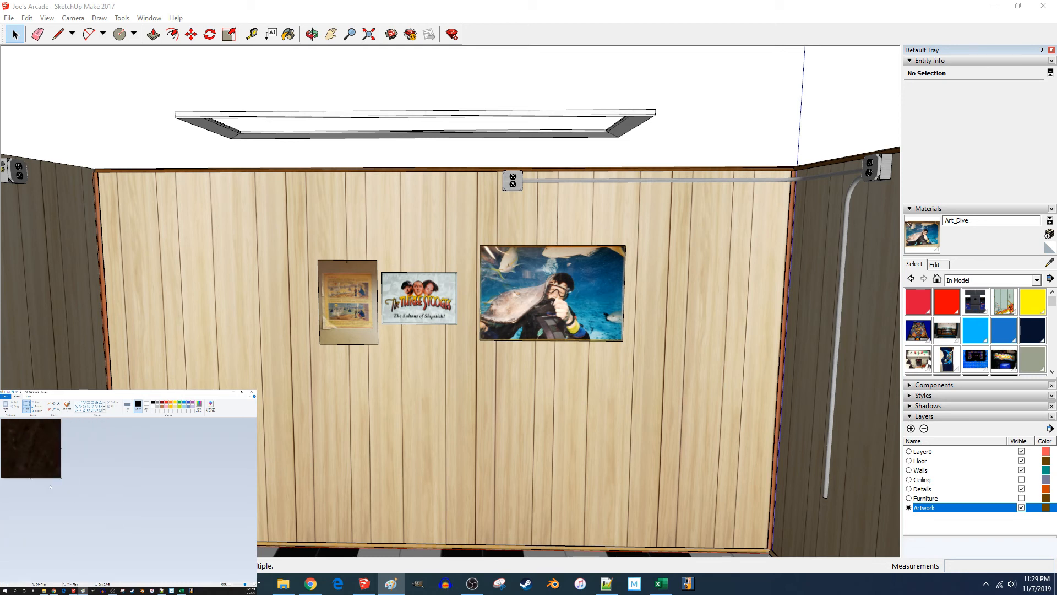
scroll(47, 478, "down", 1, "ctrl")
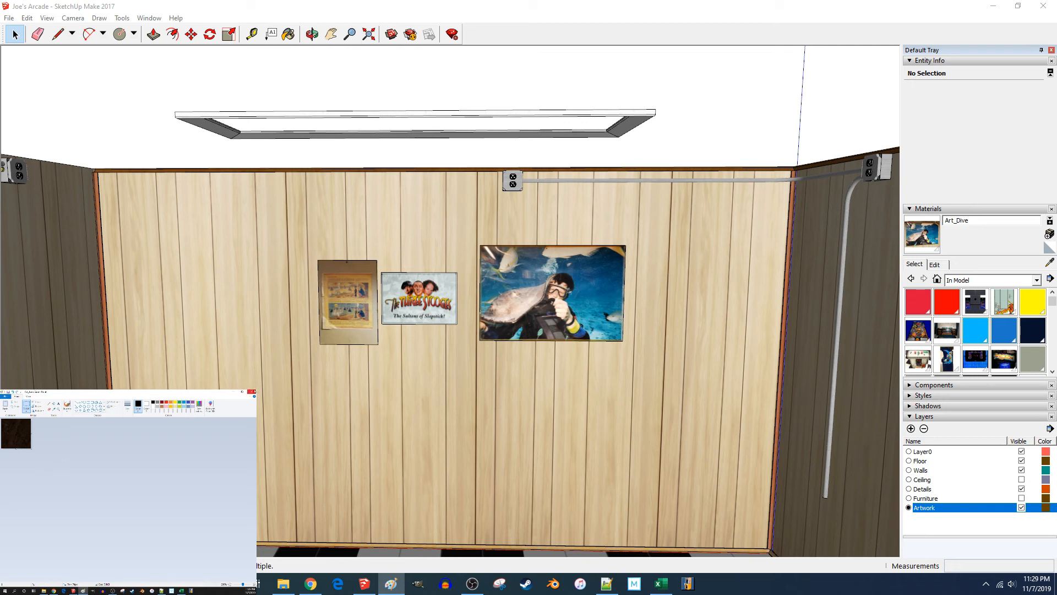
left_click(252, 391)
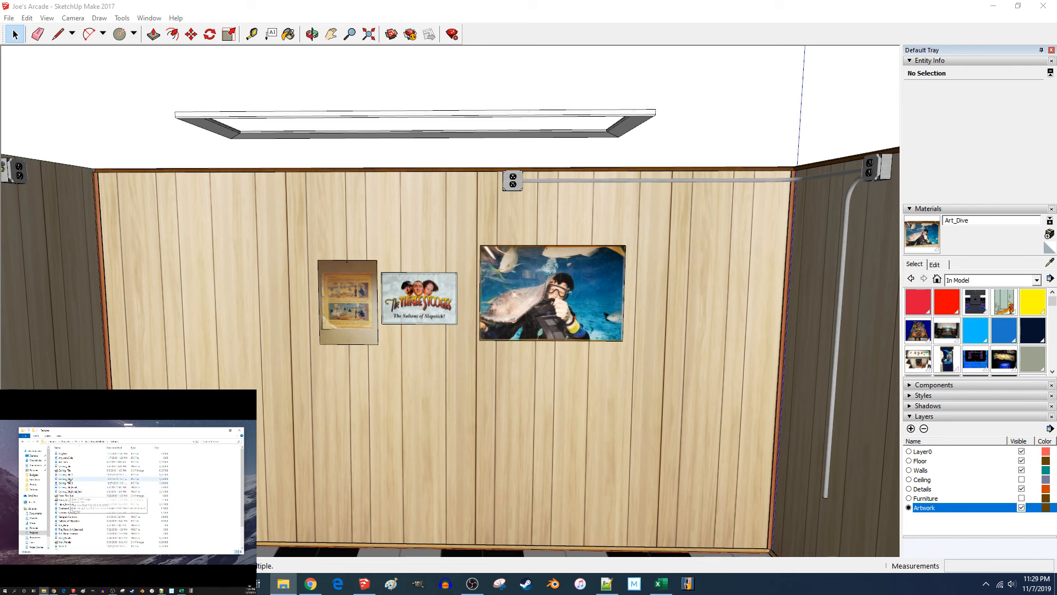
Step: Open the sign's front photo Art_Joe's in Paint and crop it tightly around the carved wooden board
left_click(64, 453)
left_click(64, 462)
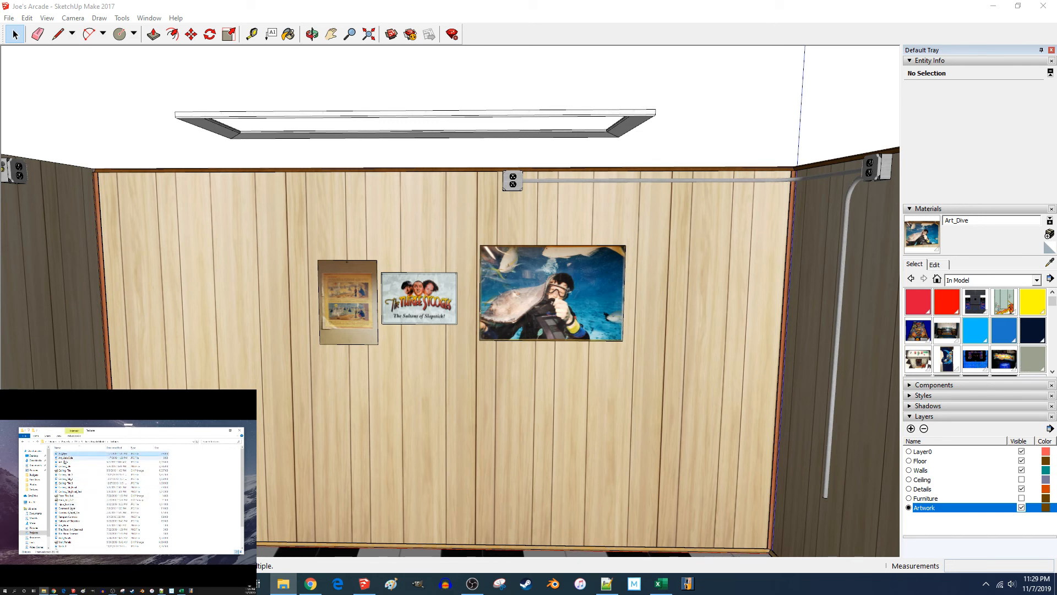
right_click(64, 463)
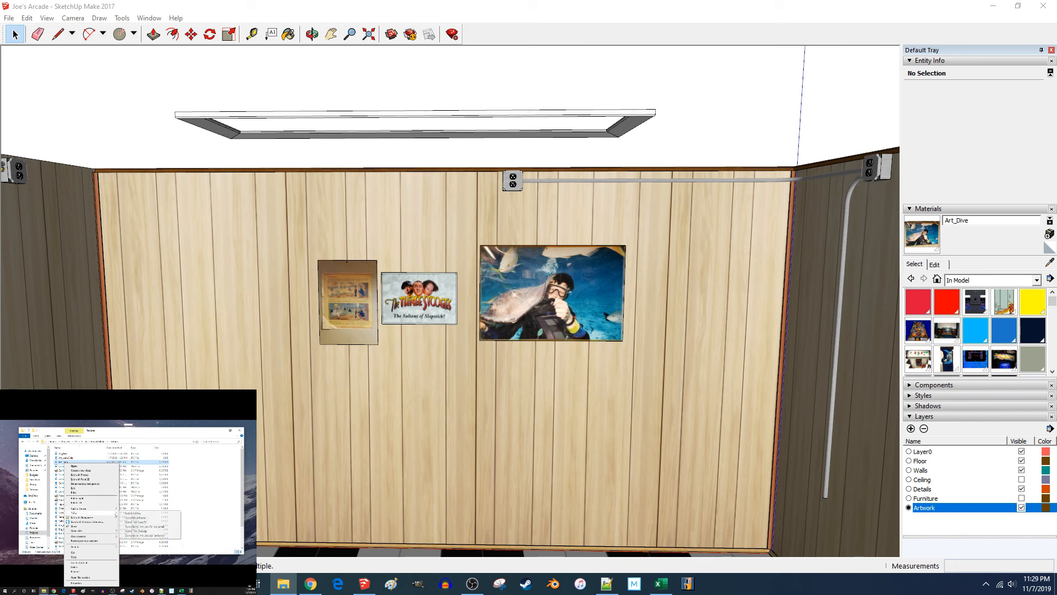
mouse_move(111, 532)
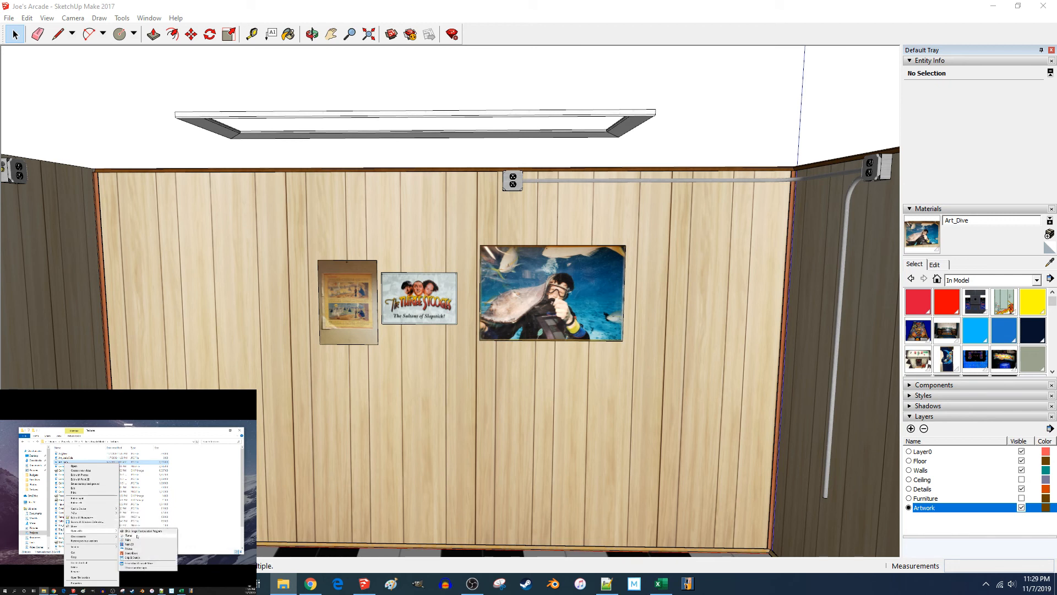
left_click(129, 539)
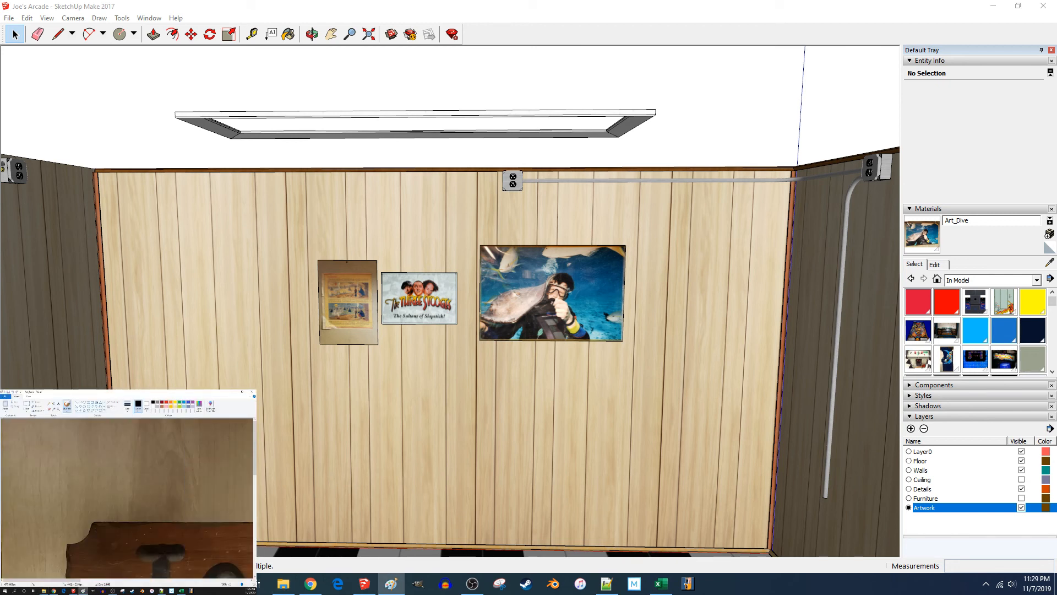
scroll(92, 499, "down", 2, "ctrl")
left_click(26, 406)
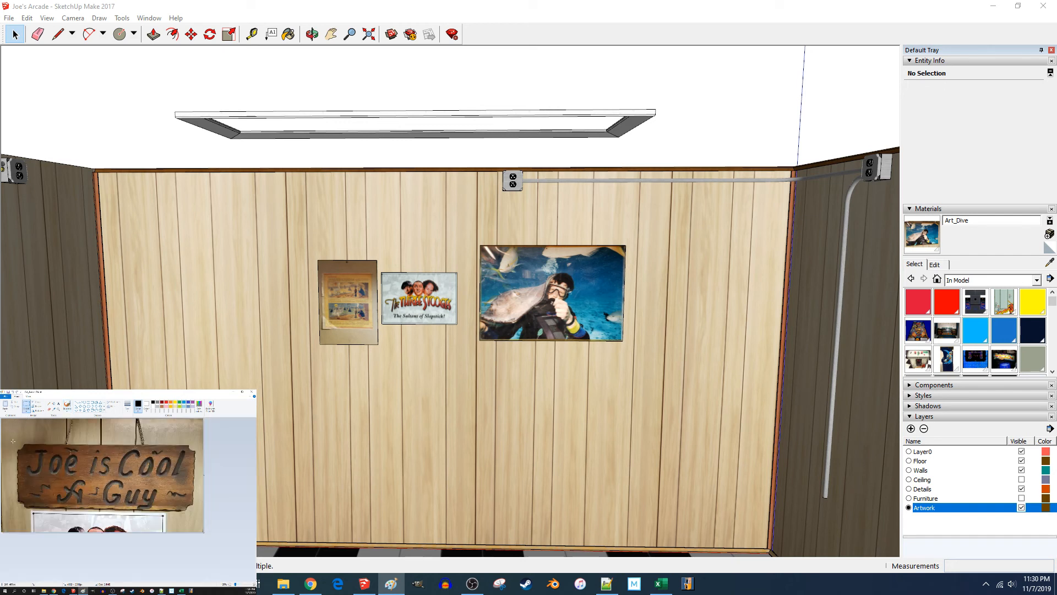
left_click_drag(190, 502, 197, 512)
left_click_drag(196, 512, 196, 512)
left_click(37, 403)
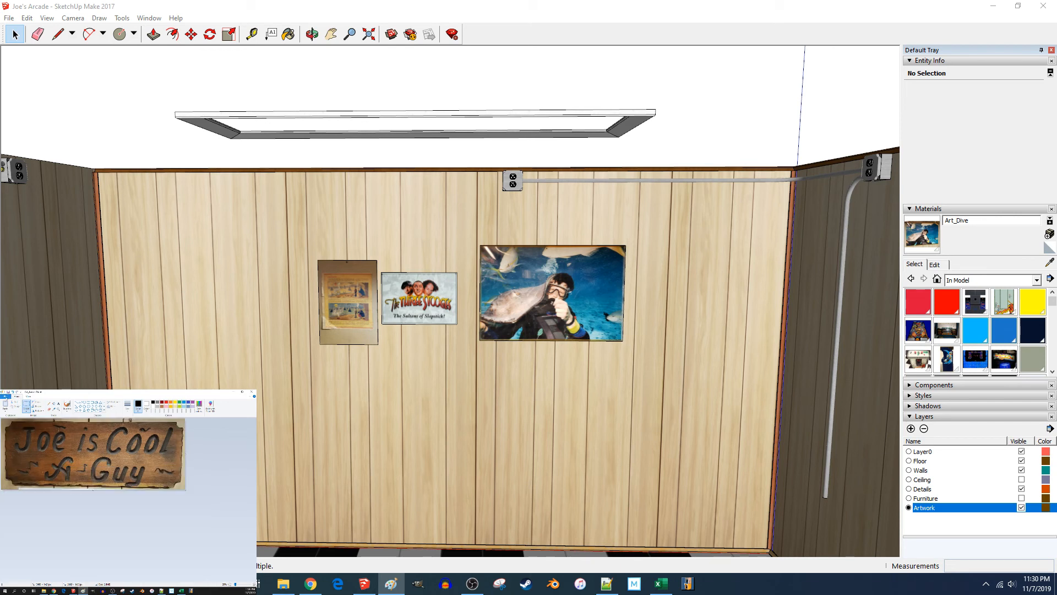
Step: Scale down the cropped sign image in proportion and save it
left_click(5, 396)
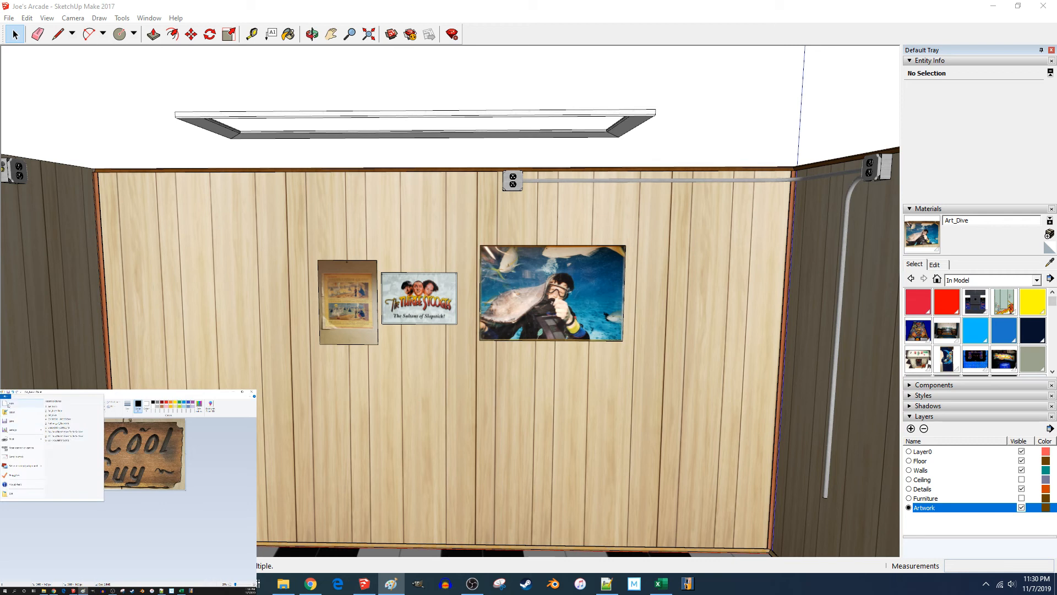
key("Escape")
left_click(36, 405)
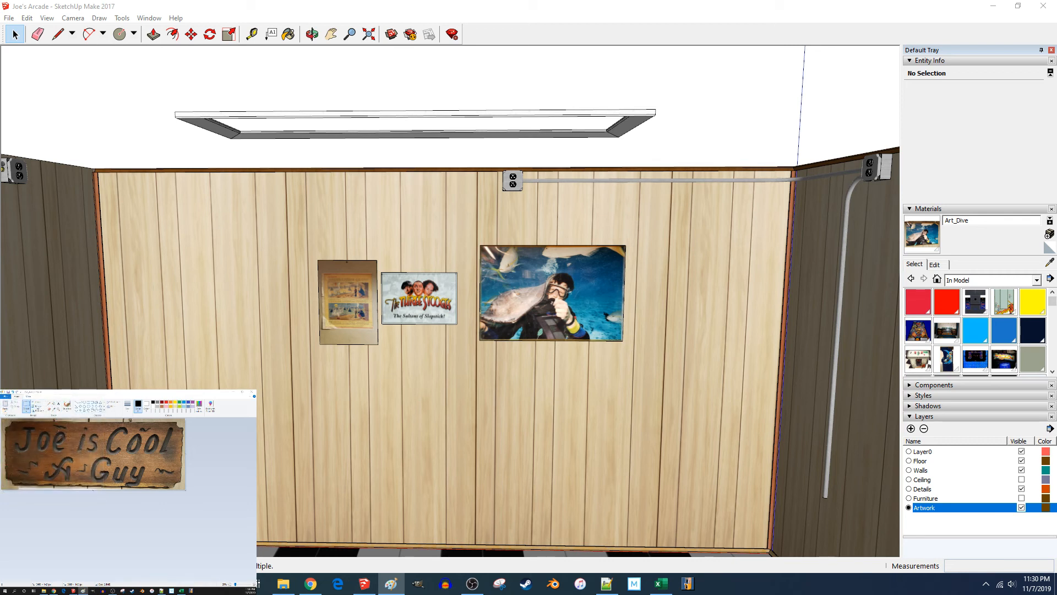
left_click(45, 421)
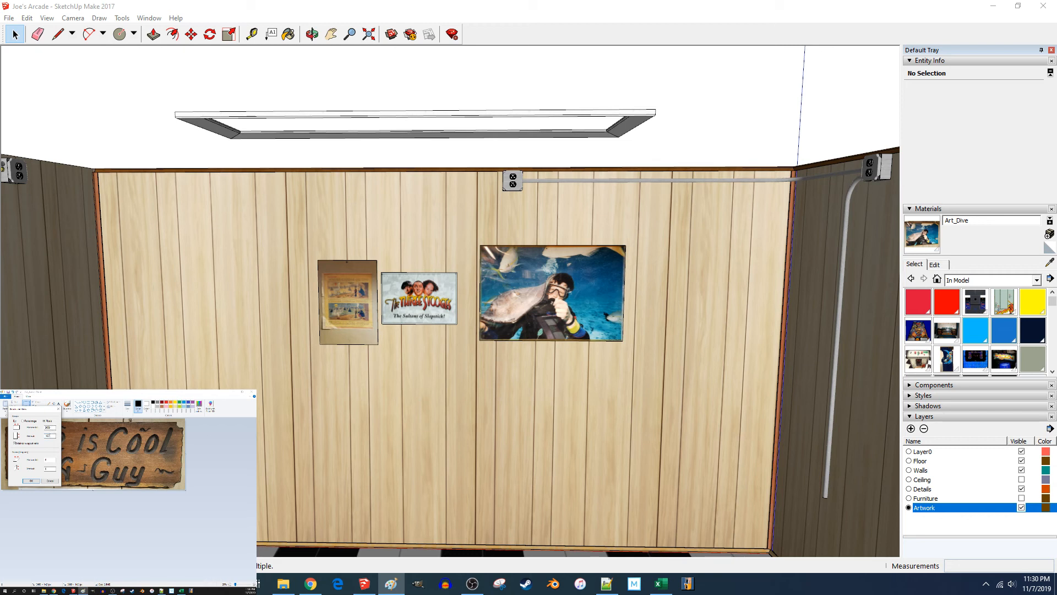
key("shift+Tab")
type("24")
key("Return")
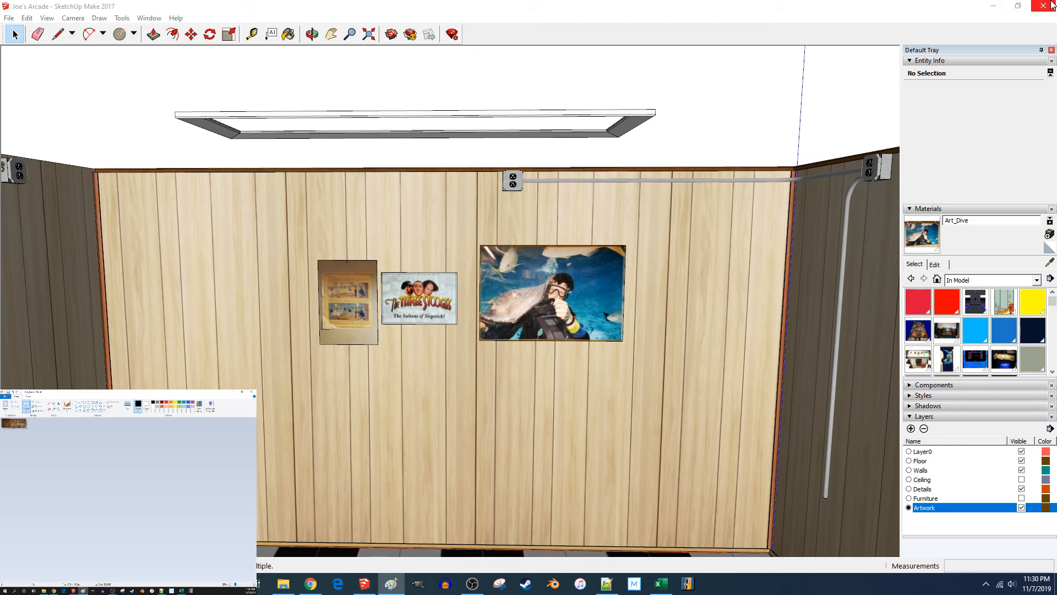
Step: Switch to SketchUp and create a material named Art_Joe's_Side that uses the Art_Joe's Side image as its texture
left_click(176, 3)
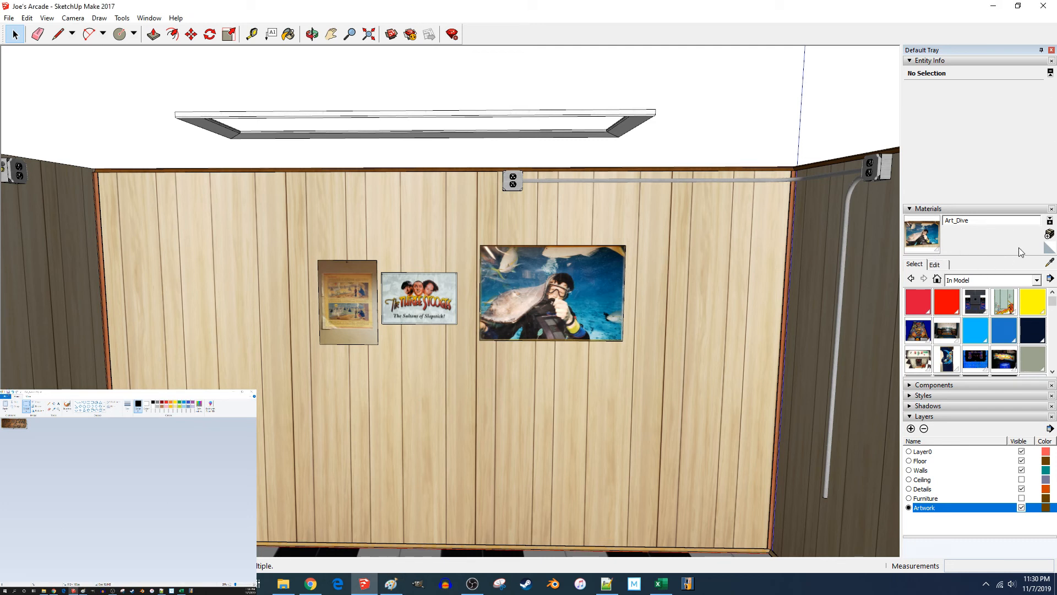
left_click(1050, 234)
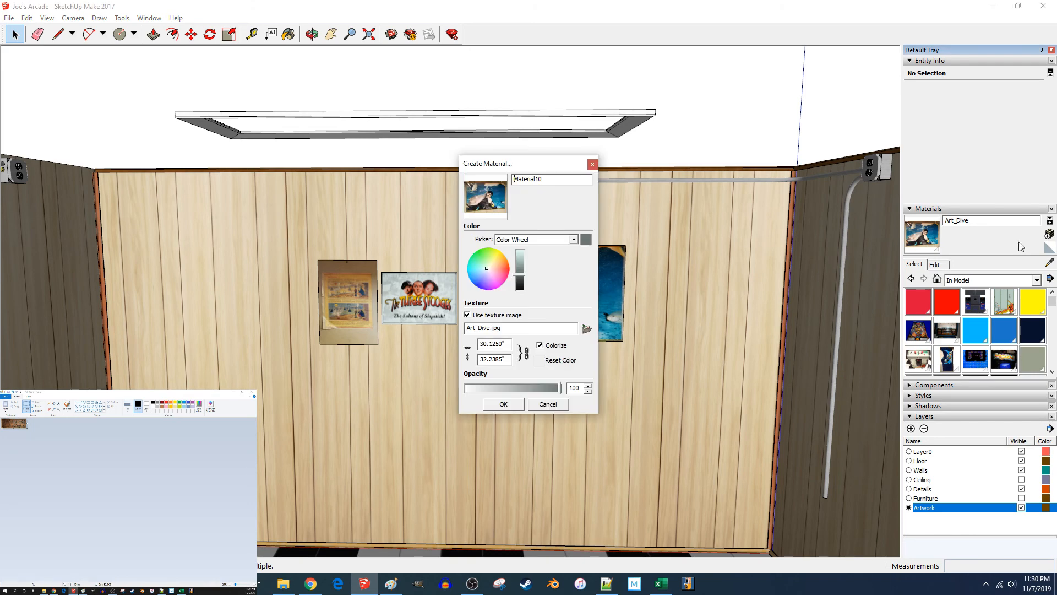
left_click(587, 328)
double_click(560, 204)
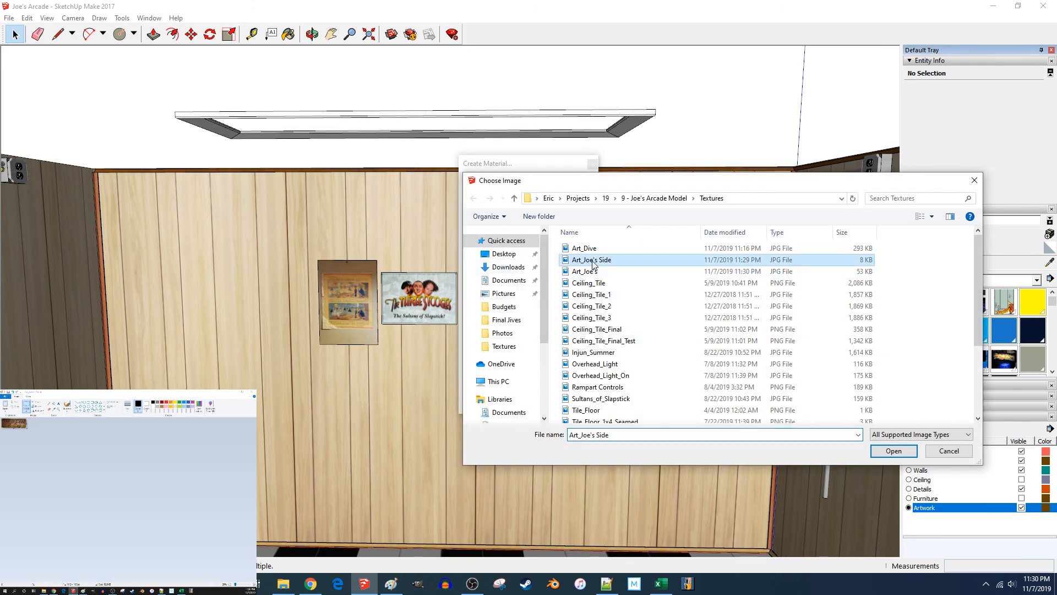
double_click(554, 183)
type("Art_Joe's-")
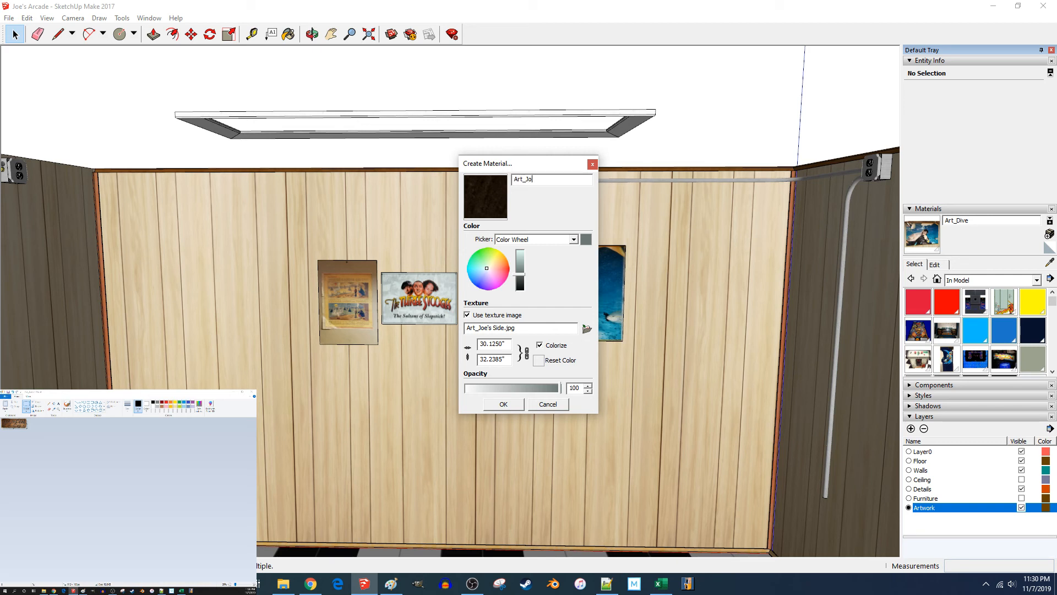
key("BackSpace")
type("_Side")
Step: Set the side material's texture size to 1" wide by 1" high and finish creating the material
double_click(510, 346)
type("1")
left_click(480, 359)
left_click(526, 352)
left_click_drag(488, 359, 502, 384)
type("000")
left_click(492, 343)
left_click(527, 352)
left_click(503, 404)
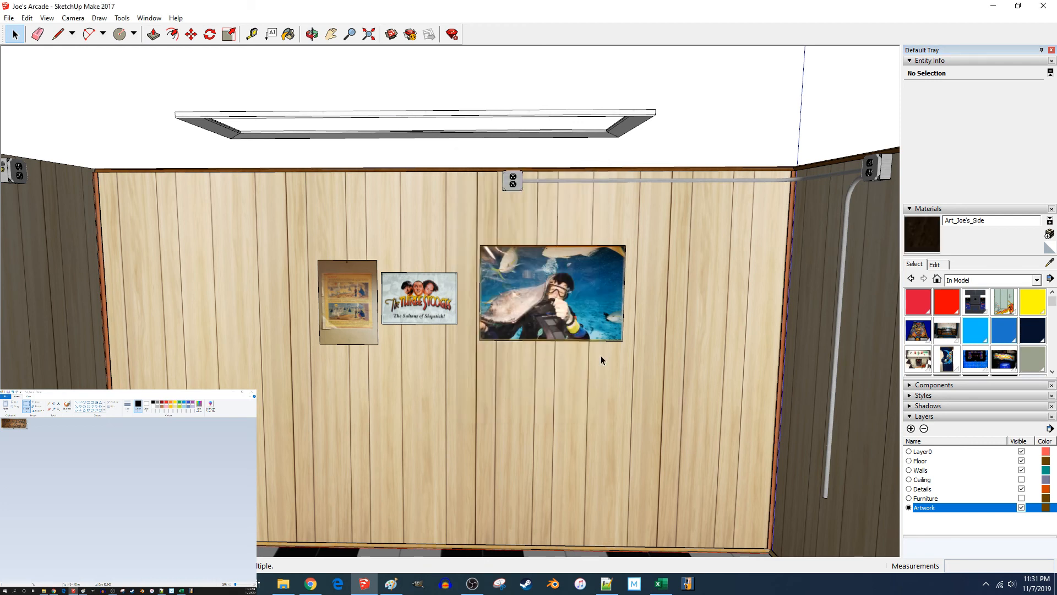
Step: Start another new material and name it Art_Joe's
left_click(1050, 234)
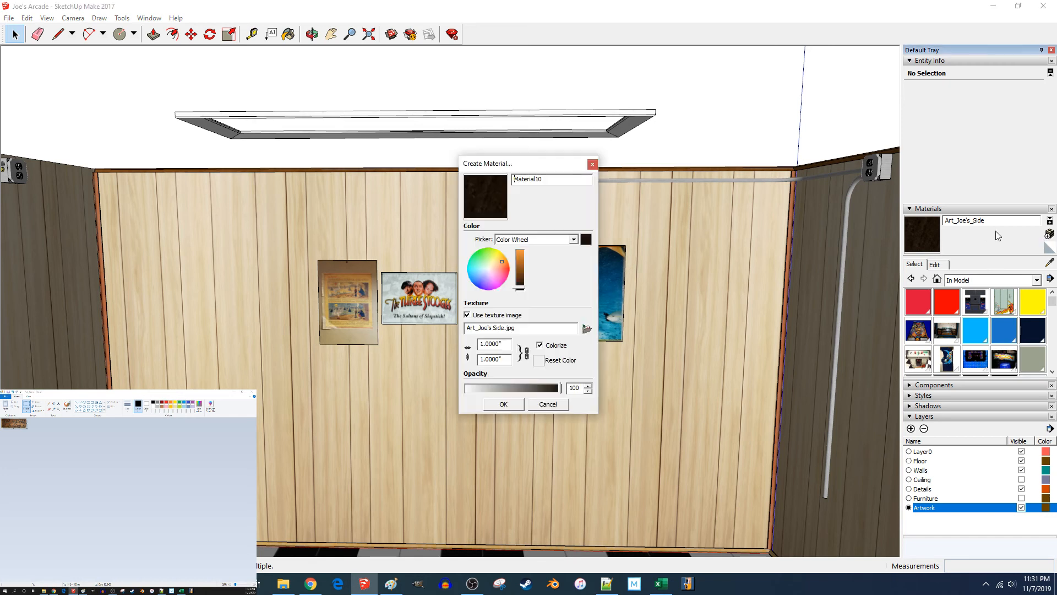
left_click_drag(559, 179, 512, 179)
type("Art_Joe's")
left_click(587, 329)
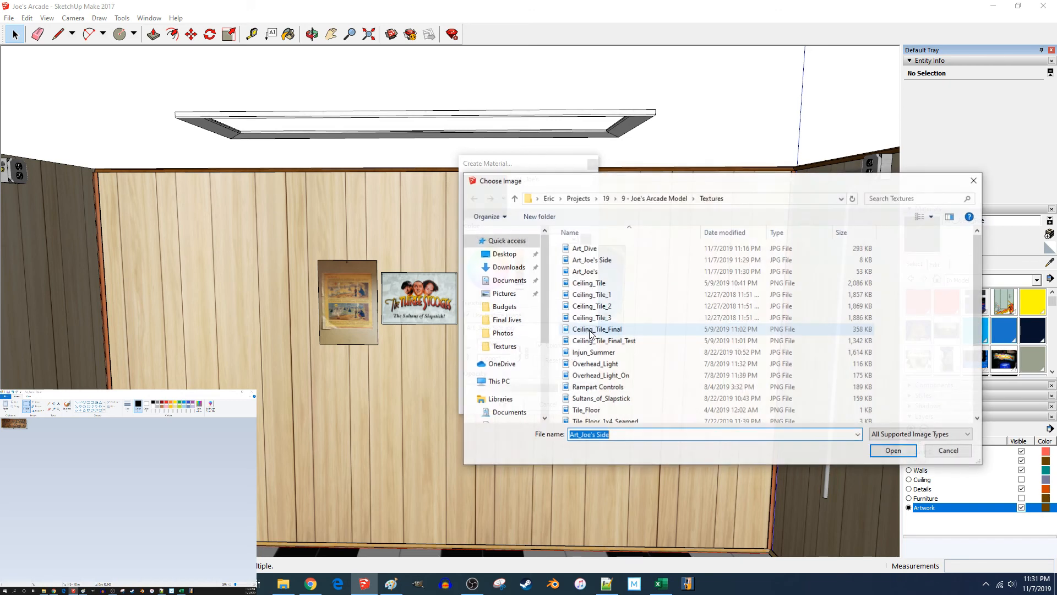
left_click(598, 364)
scroll(600, 368, "down", 3)
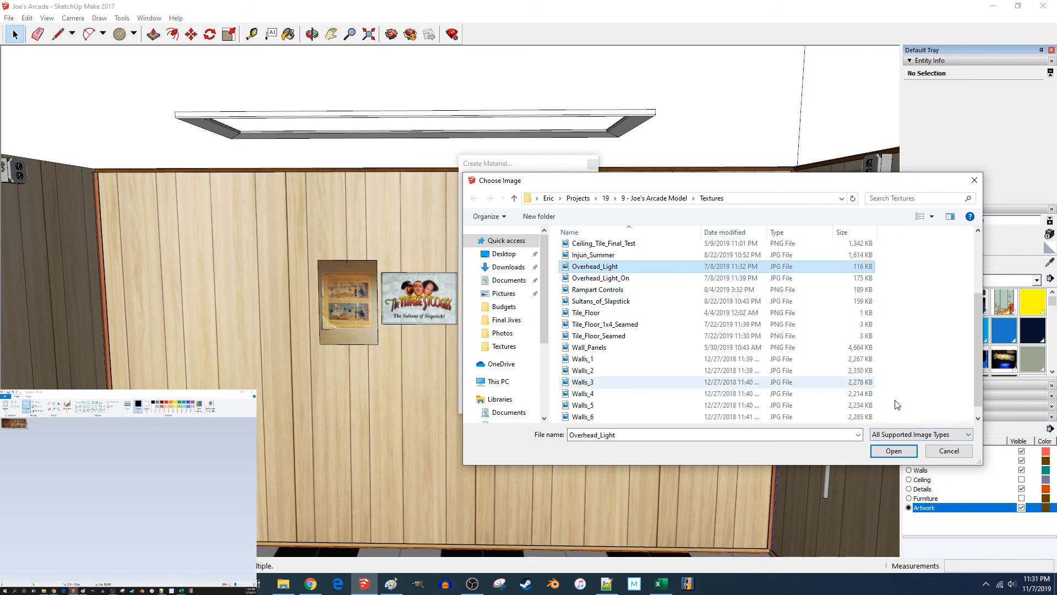
left_click(949, 451)
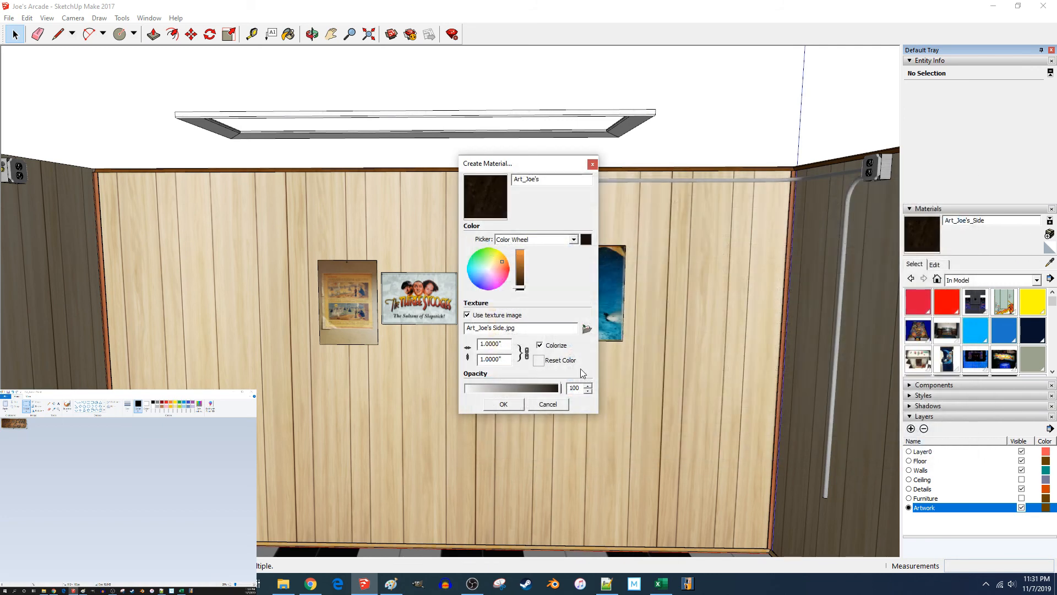
Step: Use the Art_Joe's image as the new material's texture, set its width to 22" with the proportions locked, and finish creating it
left_click(586, 329)
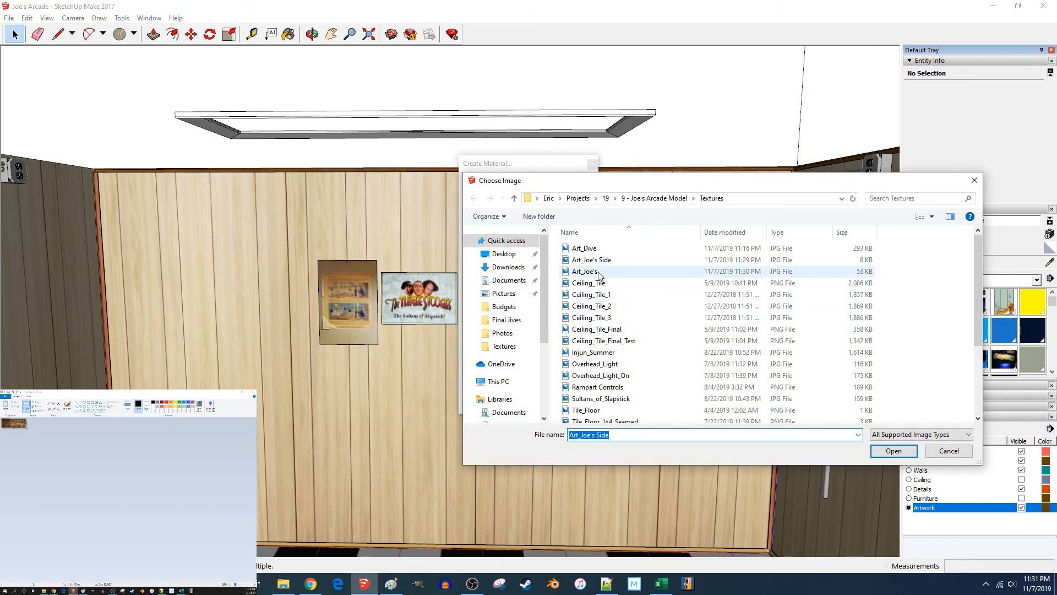
double_click(596, 272)
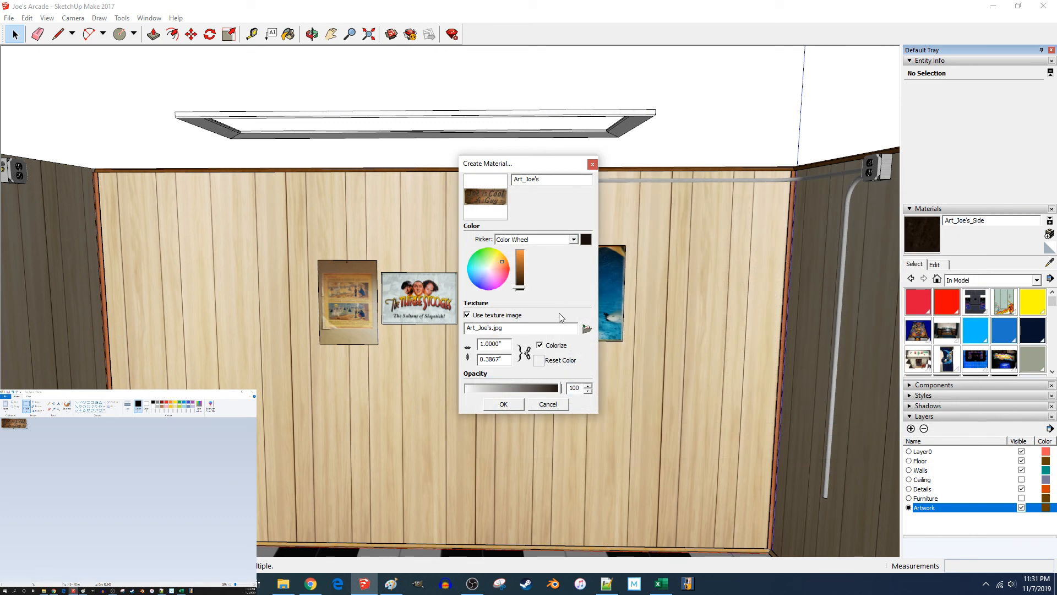
left_click(527, 352)
left_click_drag(501, 345, 472, 347)
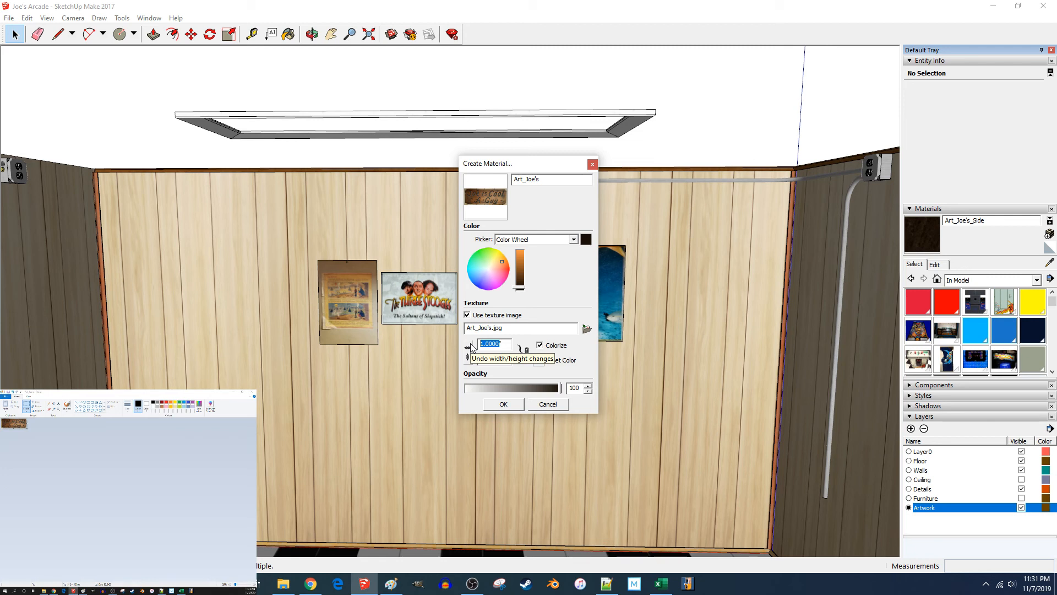
type("22")
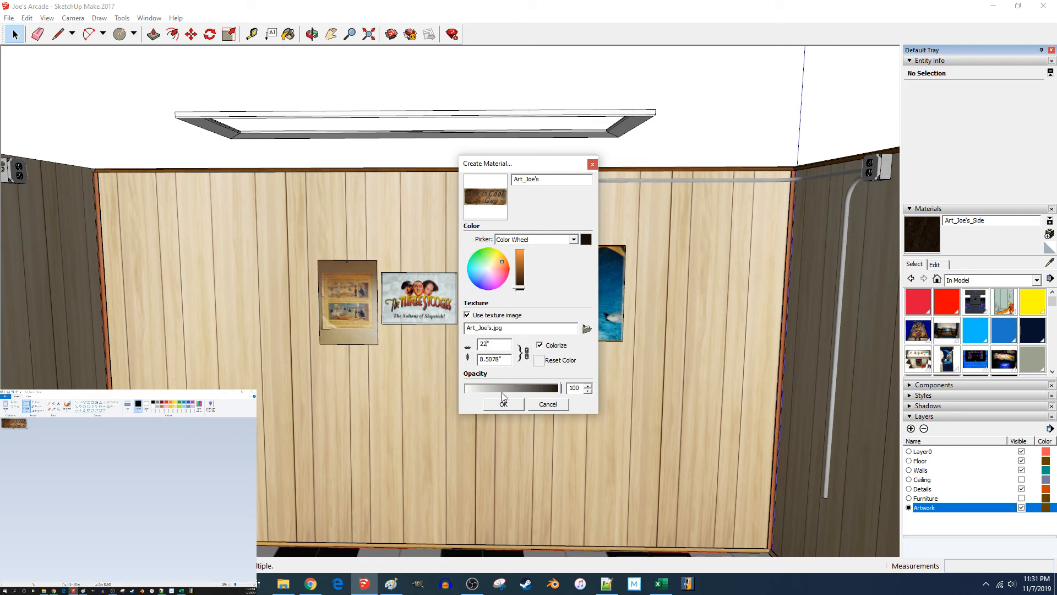
left_click(503, 404)
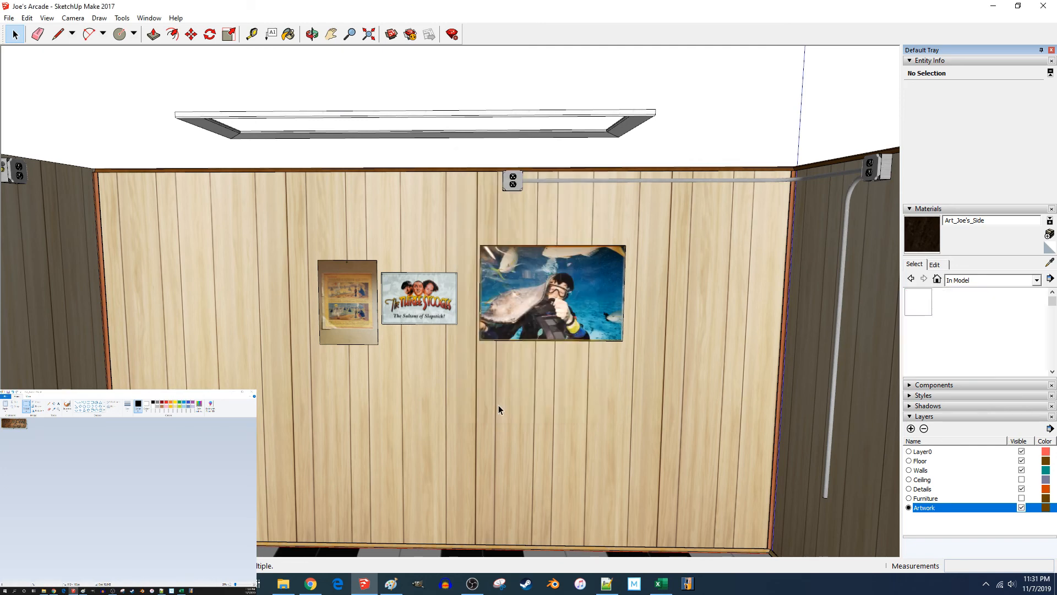
Step: Draw a closed rectangle 20" wide by 7.25" high on the back wall, to the left of the existing artwork
scroll(330, 370, "up", 5)
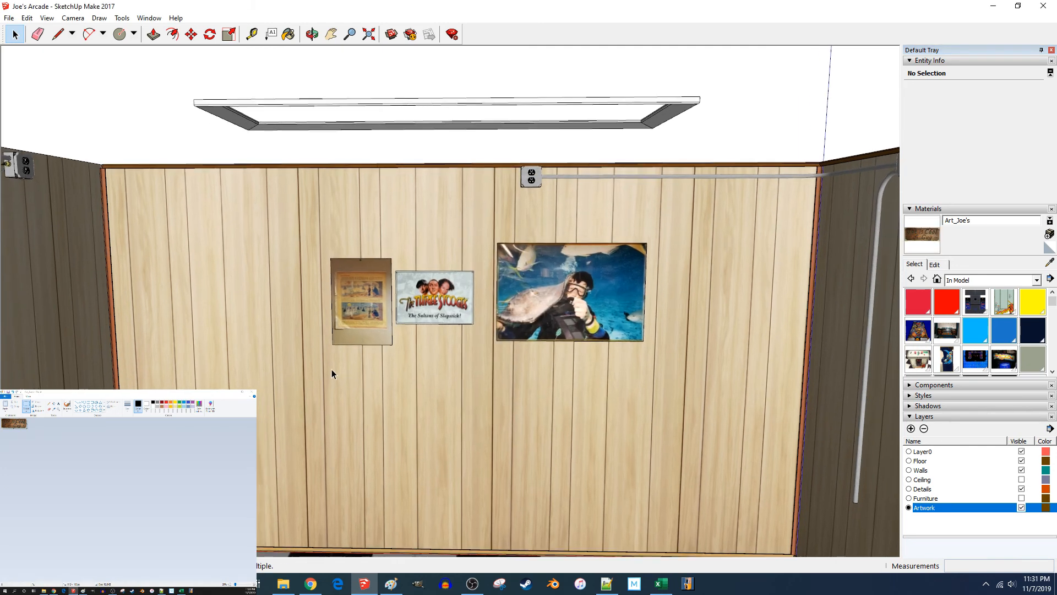
key("l")
left_click(303, 368)
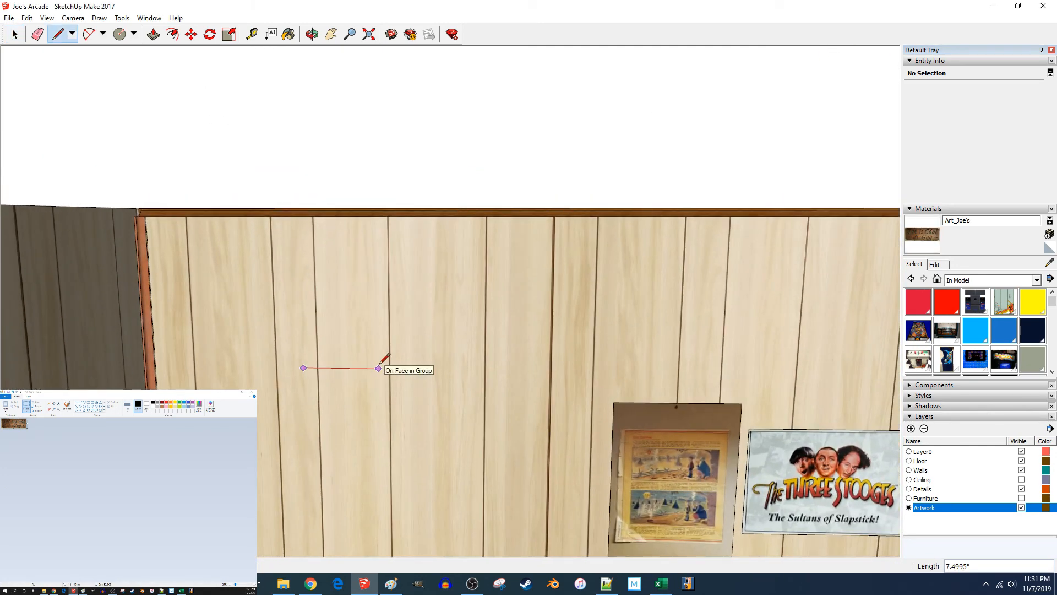
left_click(504, 369)
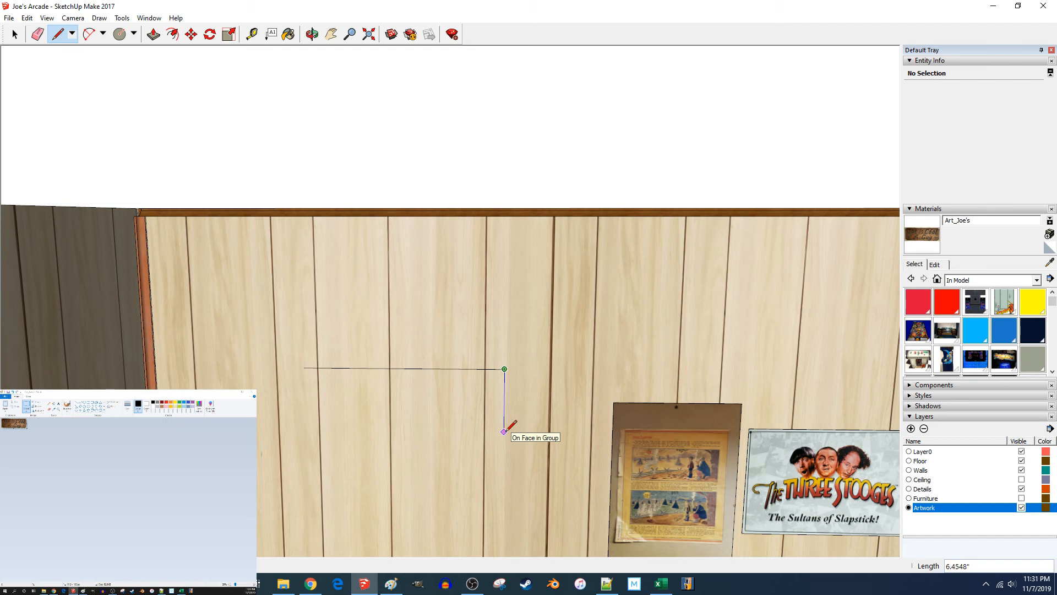
left_click(504, 438)
type("20")
key("Return")
left_click(303, 368)
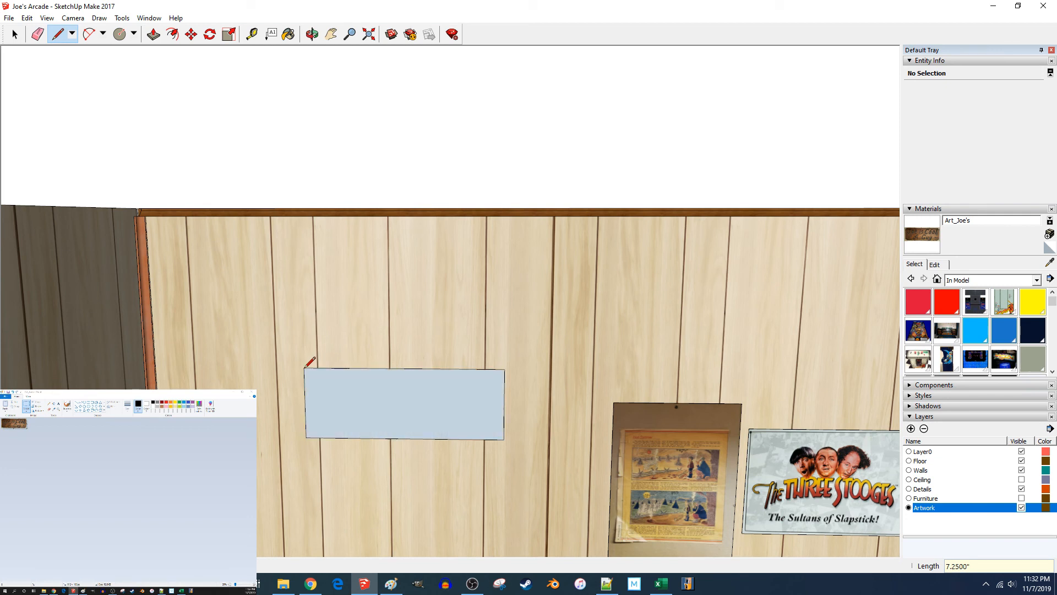
Step: Push/Pull the rectangle out 0.625" from the wall and make the resulting board a group
key("p")
left_click(338, 389)
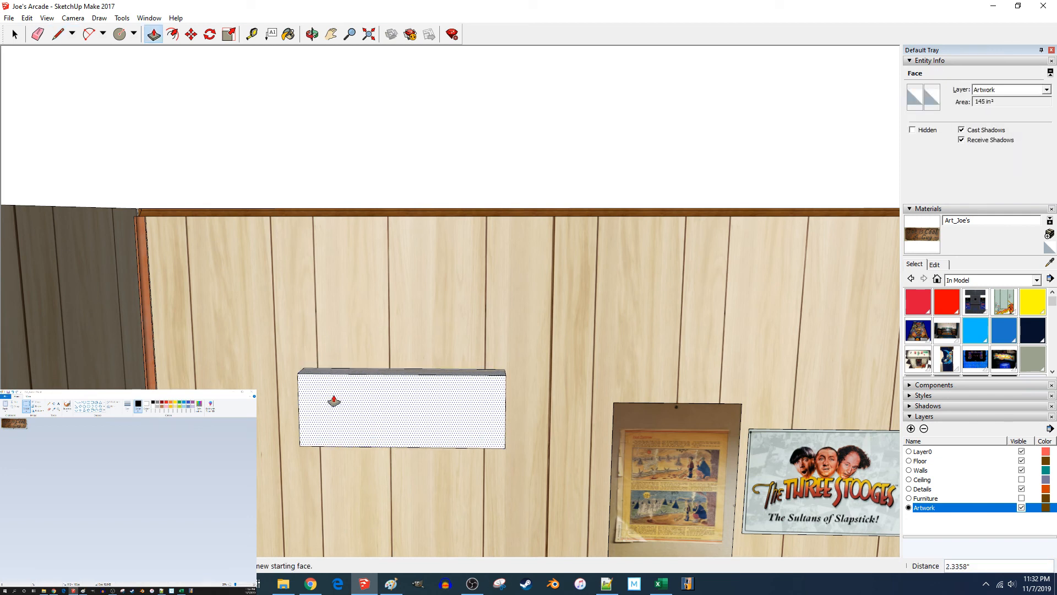
type(".6")
key("Return")
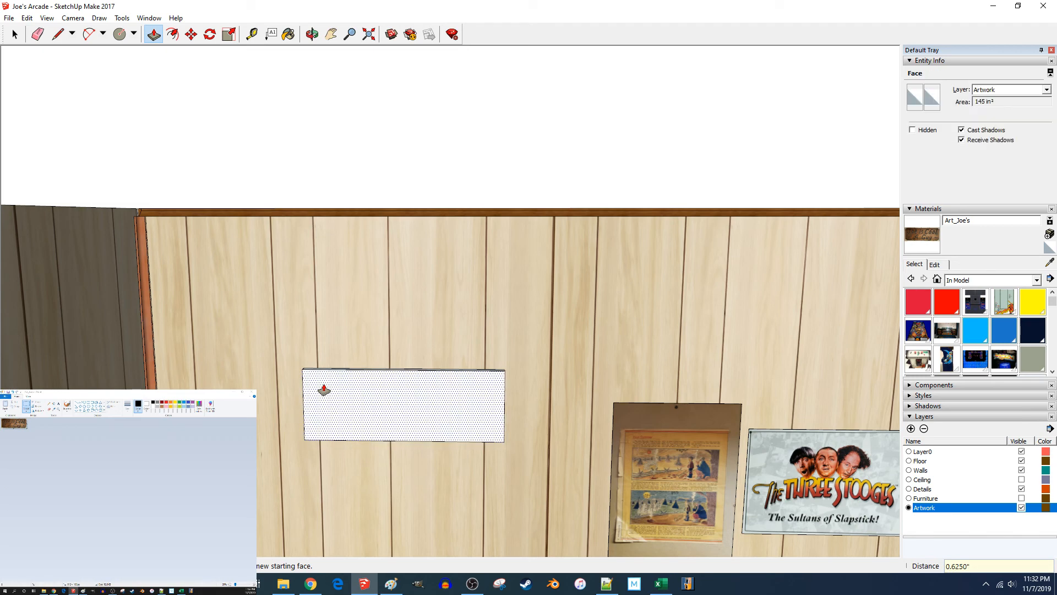
key("space")
left_click(346, 389)
scroll(346, 389, "up", 5)
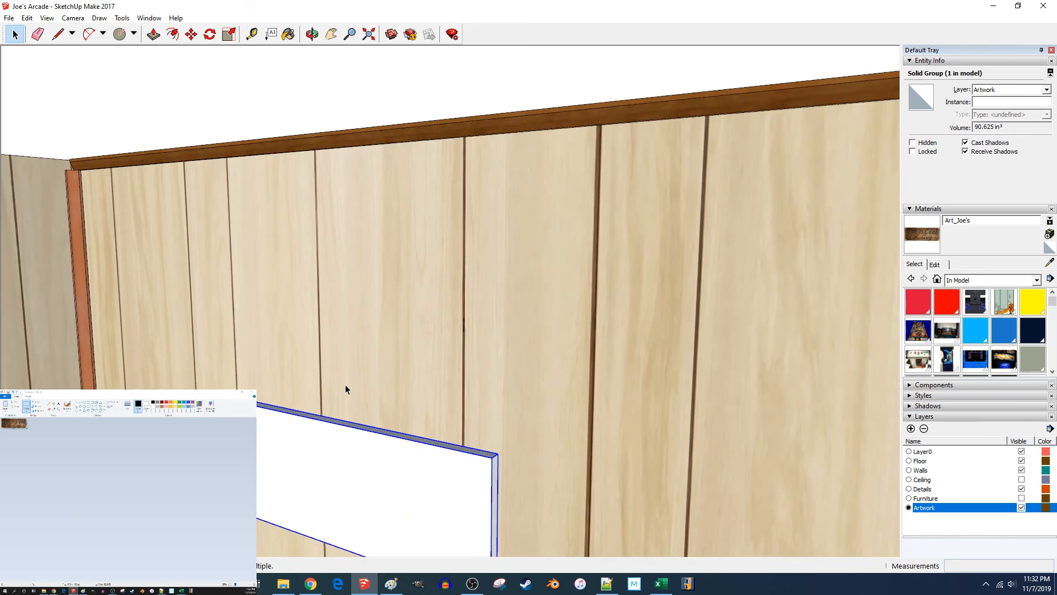
Step: Open the board group for editing and paint its front face with the Art_Joe's material
double_click(355, 393)
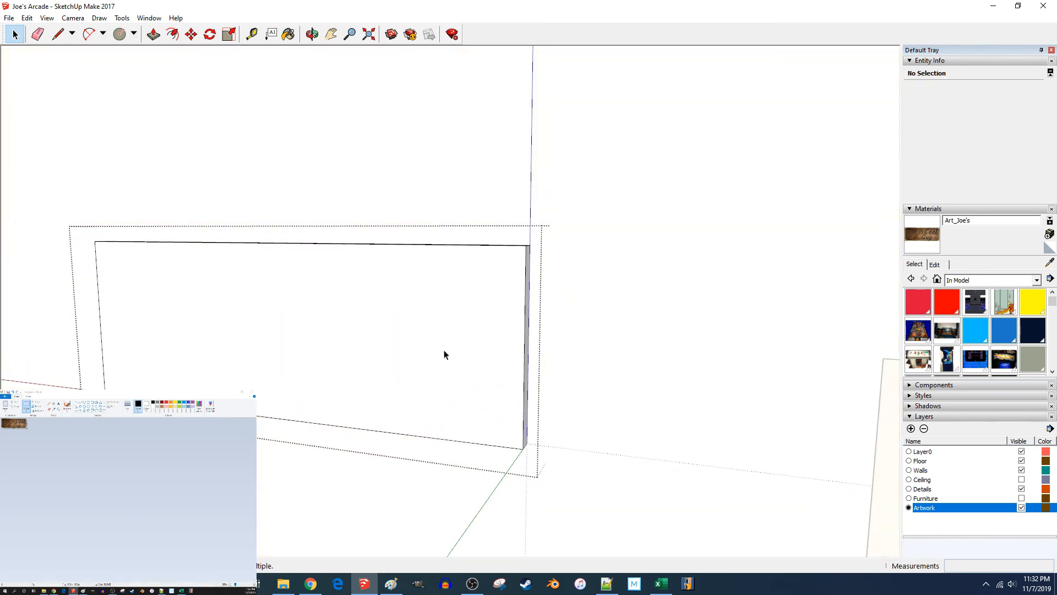
key("b")
left_click(431, 340)
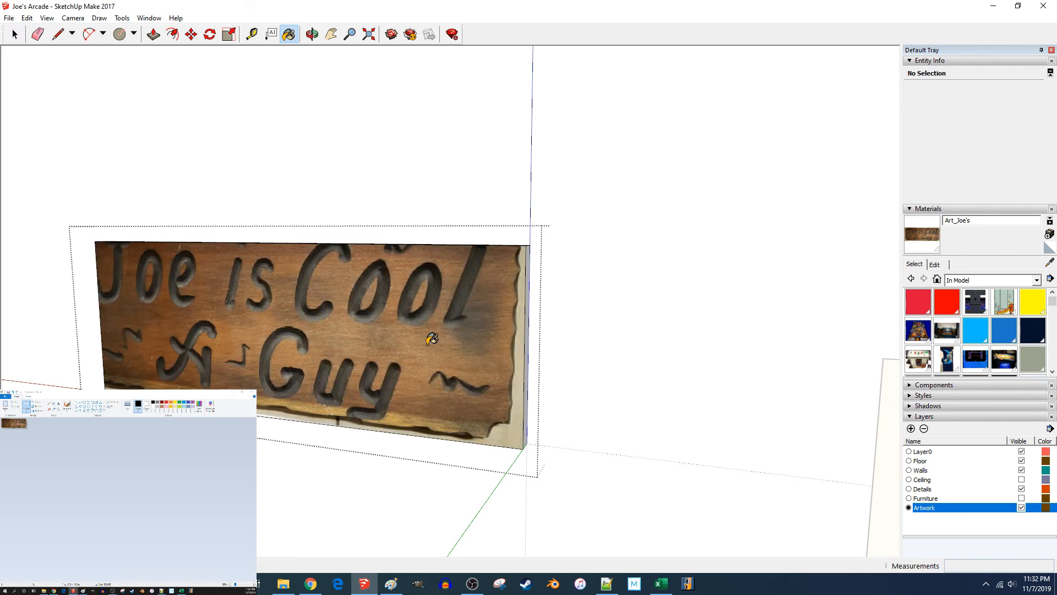
key("space")
Step: Start positioning the front face's texture, then move it and scale it down so the whole carved sign fits the face
middle_click_drag(432, 340, 577, 330)
right_click(577, 330)
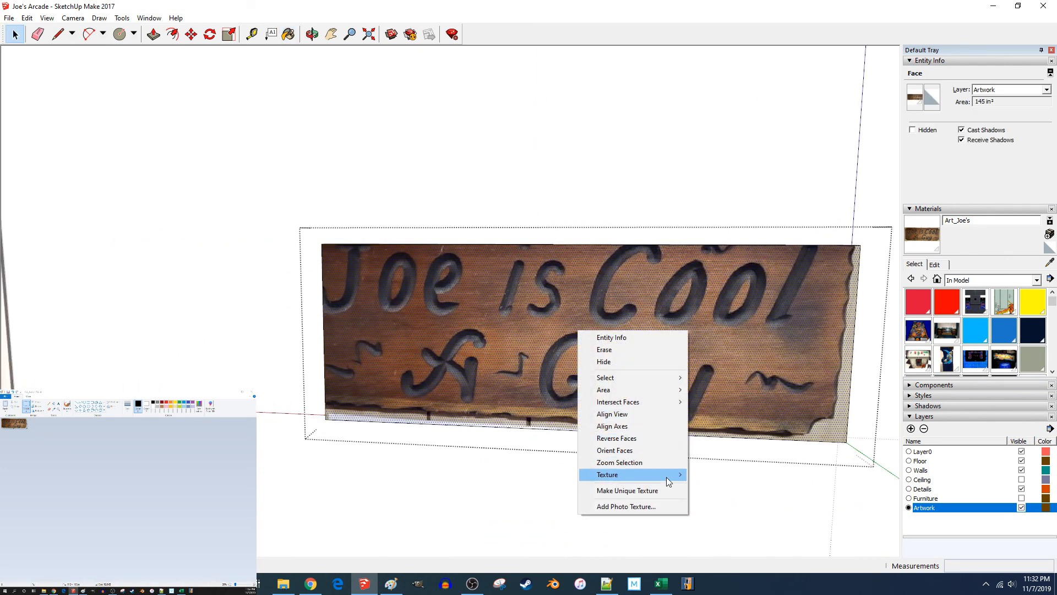
left_click(705, 477)
middle_click_drag(705, 476, 705, 356)
left_click_drag(488, 307, 505, 331)
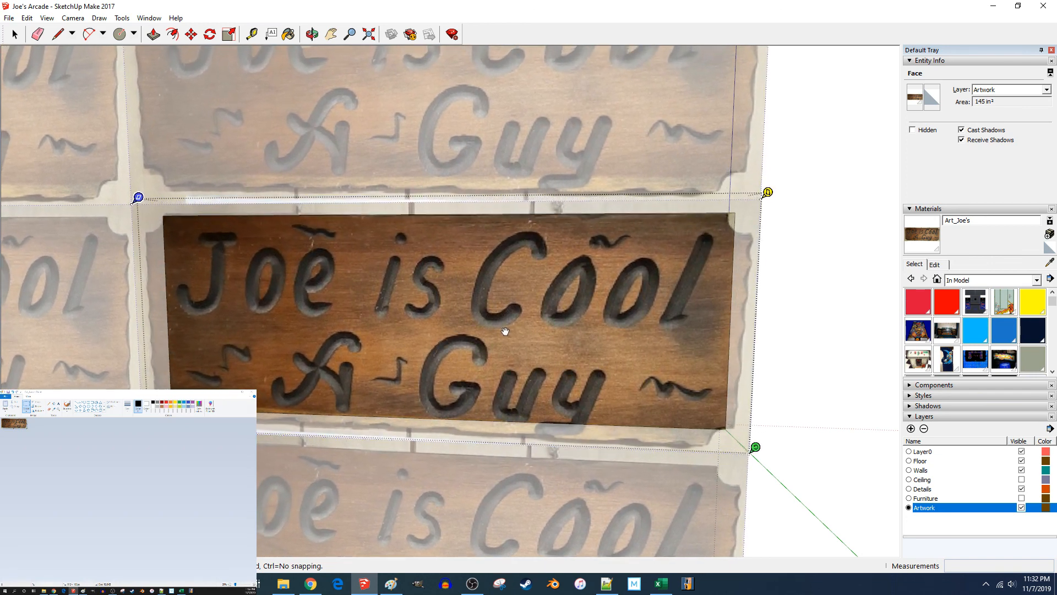
scroll(505, 331, "down", 3)
scroll(520, 331, "up", 2)
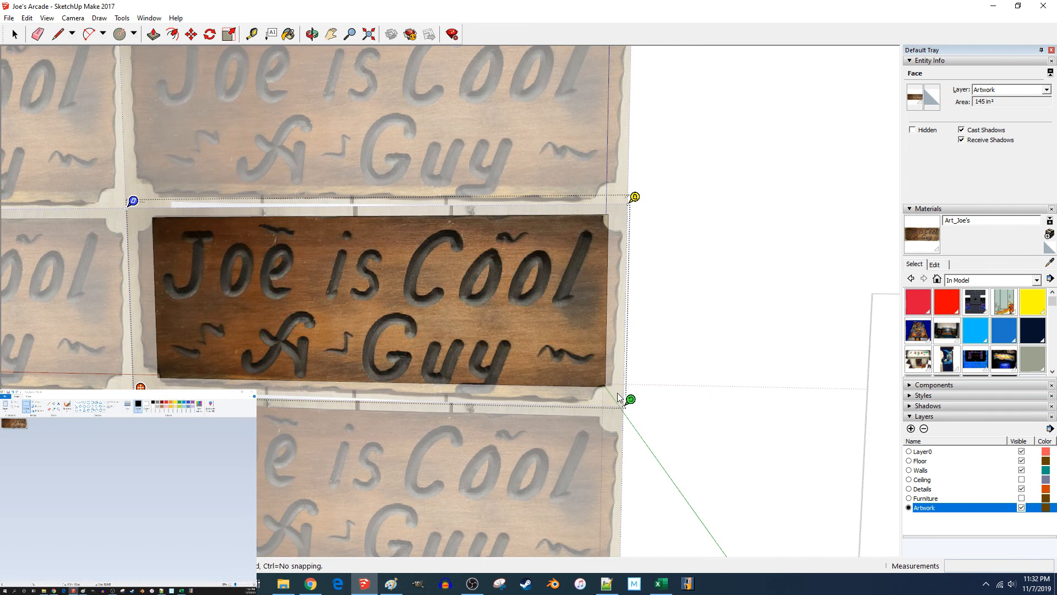
left_click_drag(631, 399, 609, 394)
left_click_drag(416, 329, 433, 324)
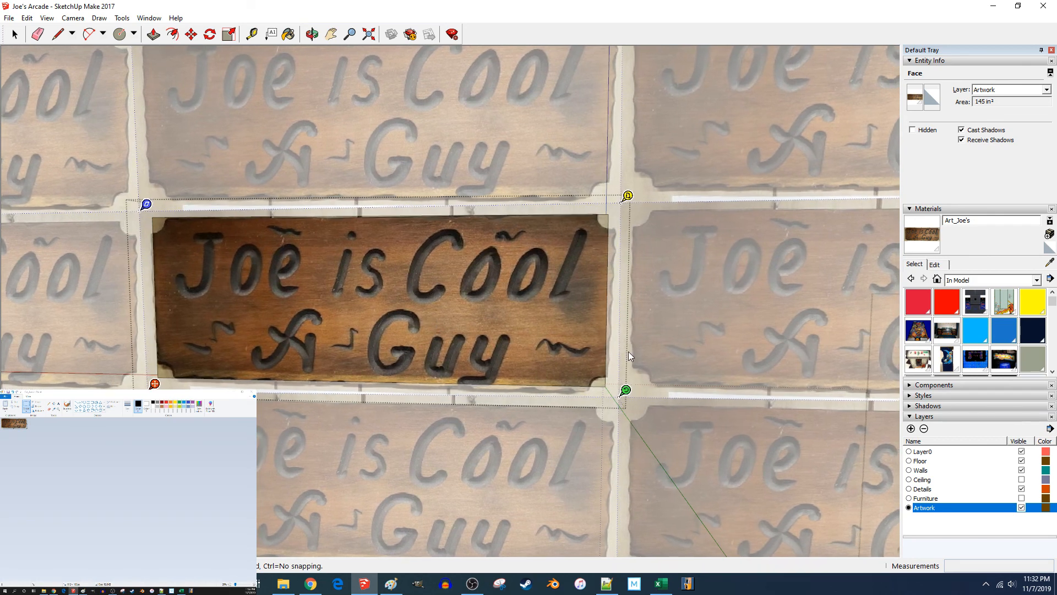
Step: Distort the texture at its upper right corner to line the sign's right edge up with the face, then nudge it
scroll(551, 326, "up", 3)
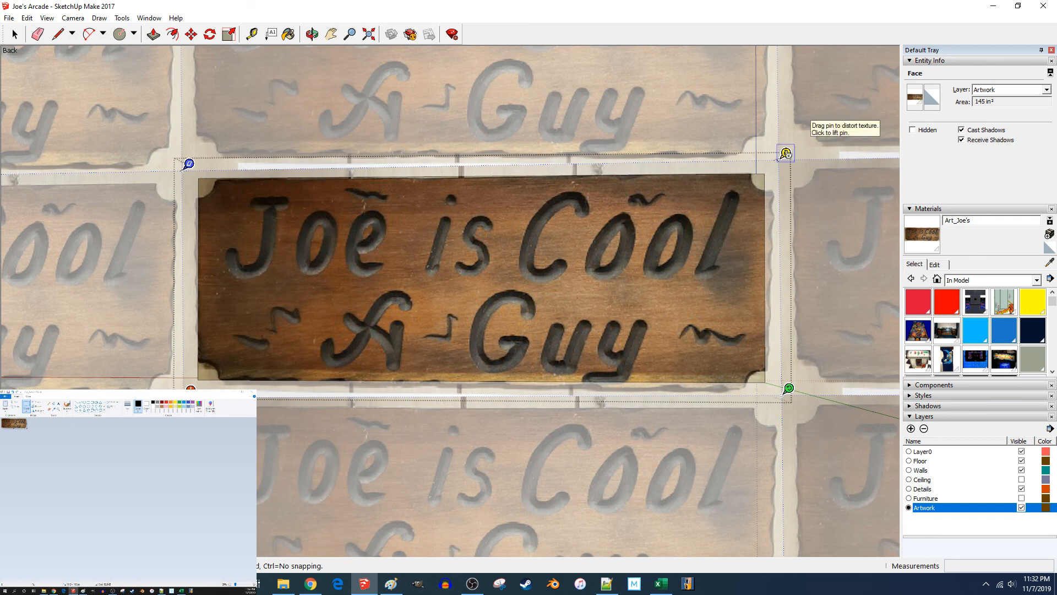
left_click_drag(785, 154, 774, 154)
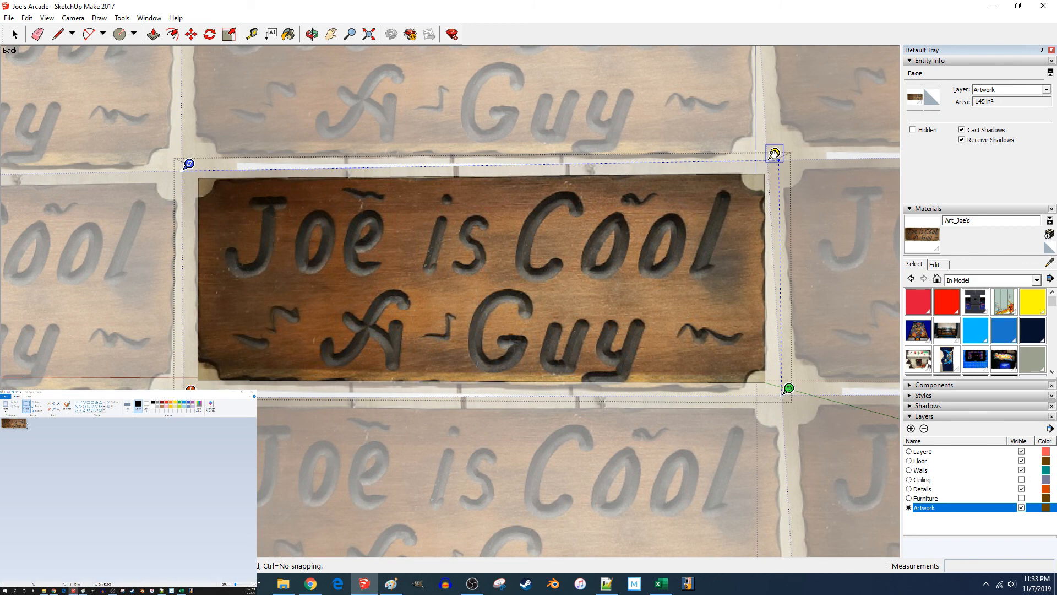
left_click_drag(774, 153, 774, 153)
left_click_drag(695, 285, 693, 284)
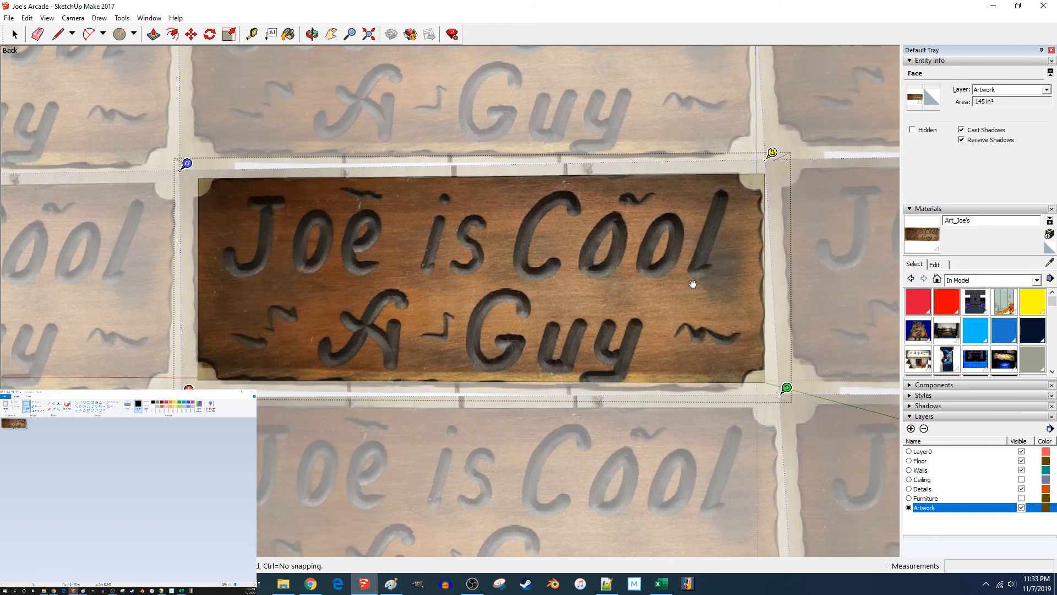
Step: Fine-tune the texture's scale and rotation from its lower right corner, shift it slightly into place, and finish positioning
left_click_drag(786, 388, 787, 384)
left_click_drag(645, 342, 646, 343)
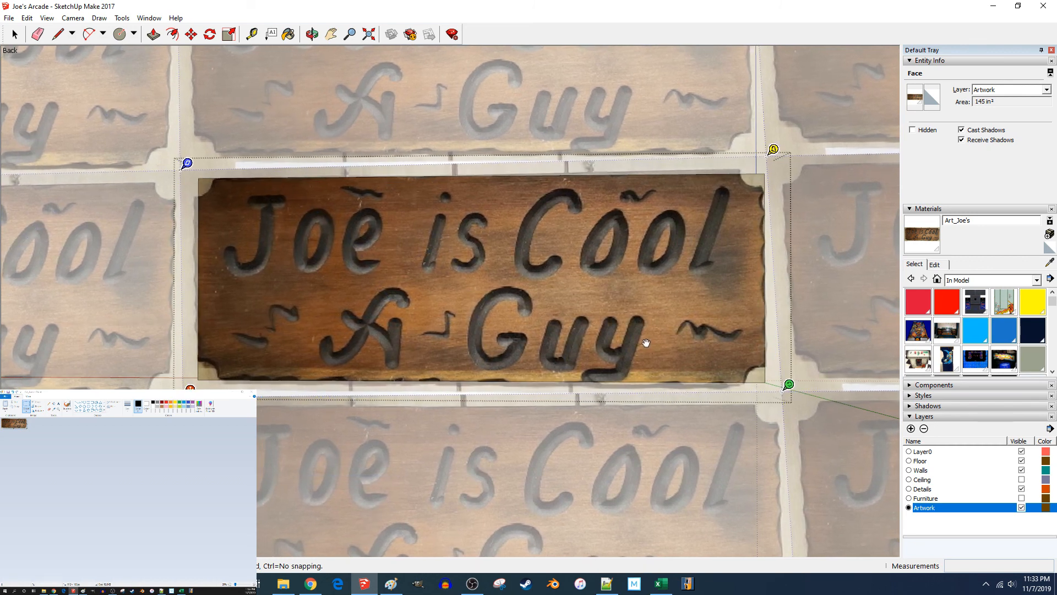
left_click_drag(646, 343, 649, 343)
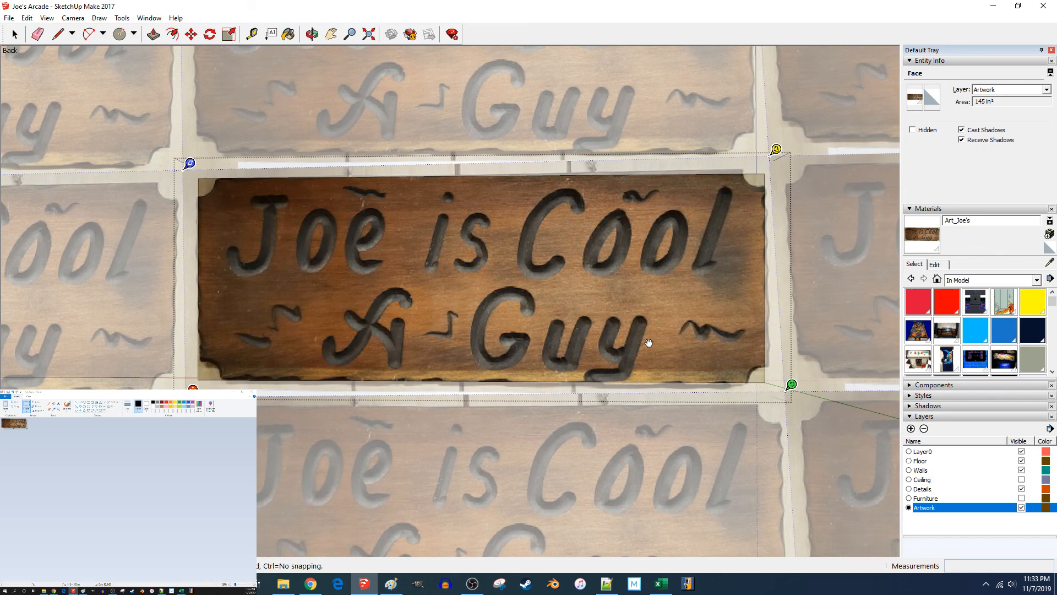
scroll(648, 342, "up", 3)
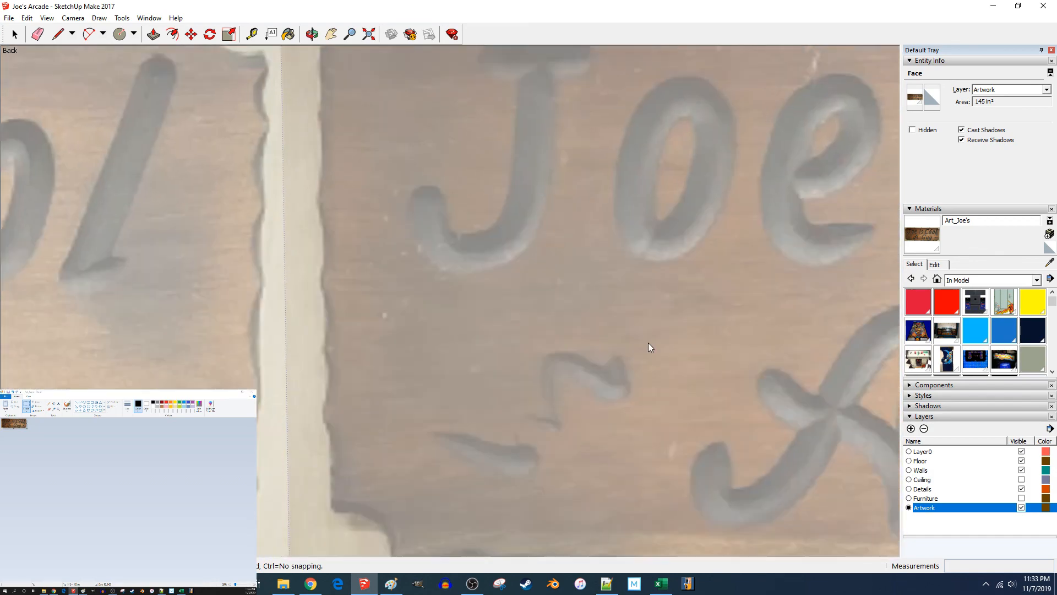
scroll(647, 342, "down", 1)
scroll(647, 342, "down", 2)
scroll(646, 343, "down", 4)
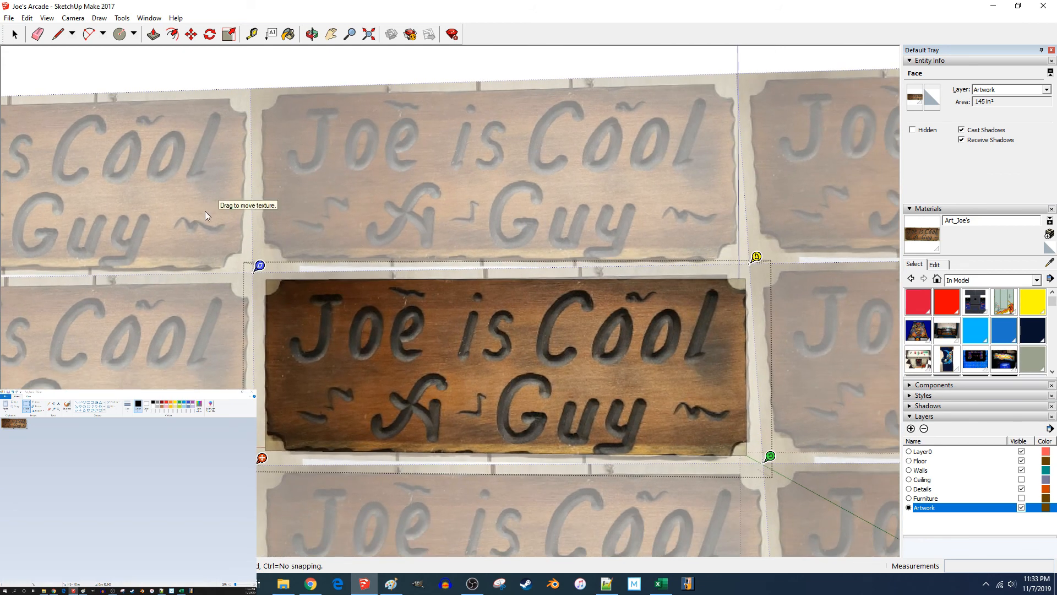
left_click(259, 71)
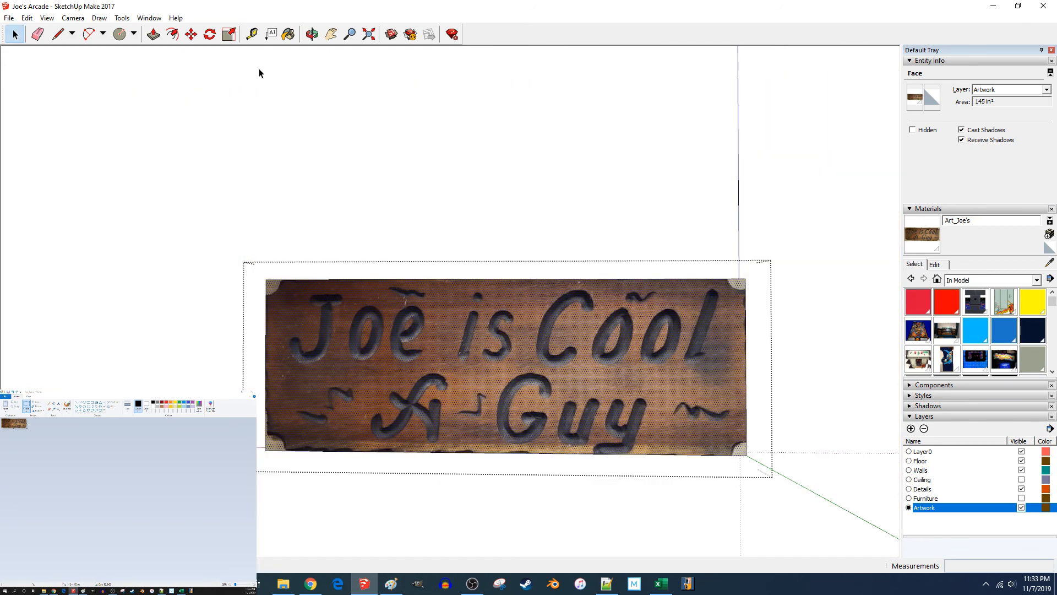
left_click(301, 215)
Step: Draw an arc of about 0.61" radius on the sign's front face, tracing the scalloped cutout at the upper left corner
double_click(358, 319)
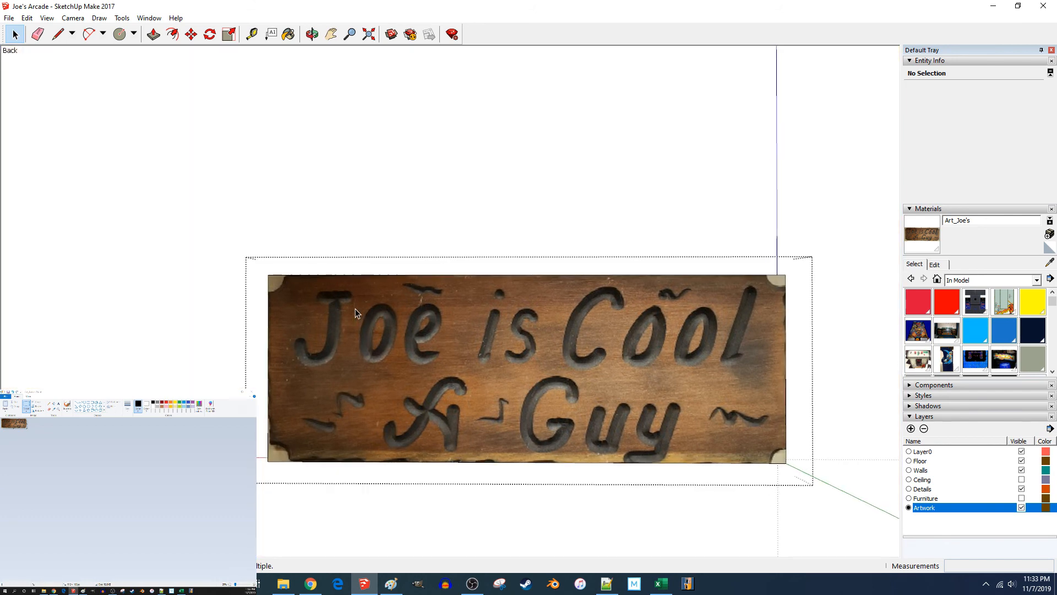
scroll(392, 304, "up", 5)
key("l")
scroll(498, 280, "up", 3)
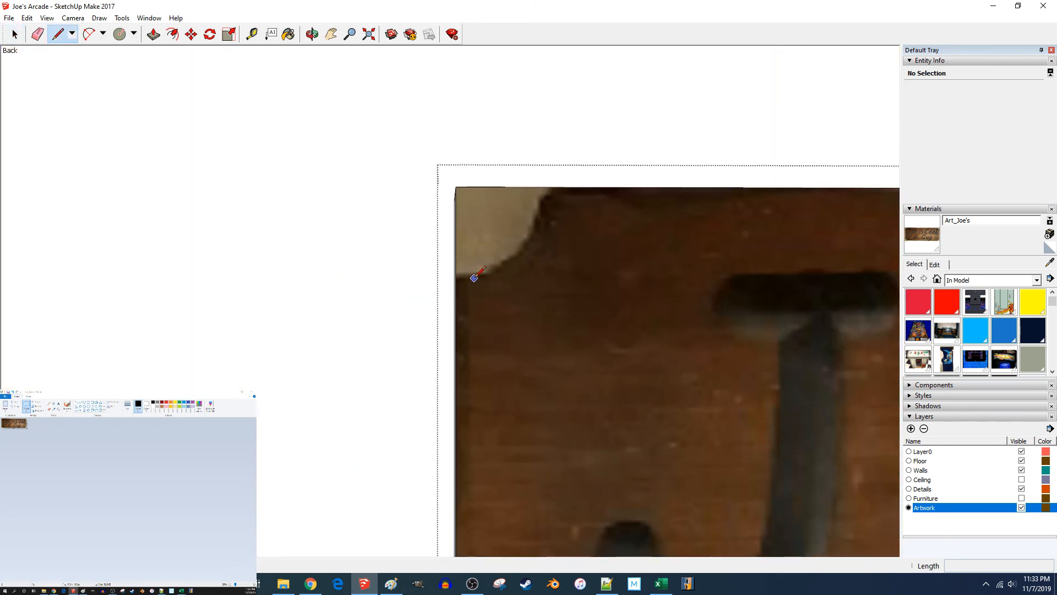
key("c")
left_click(456, 278)
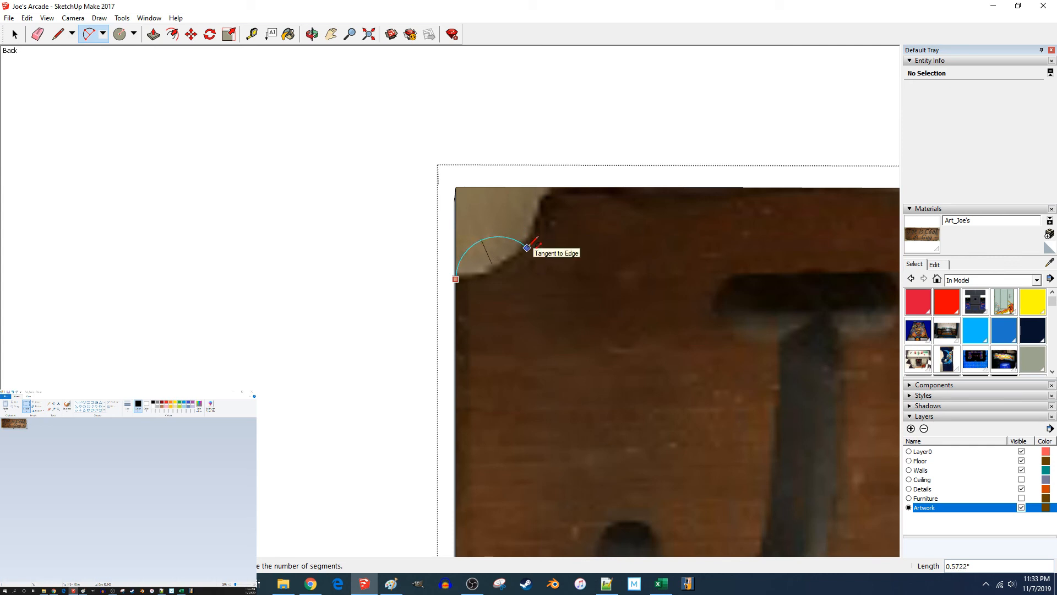
left_click(548, 187)
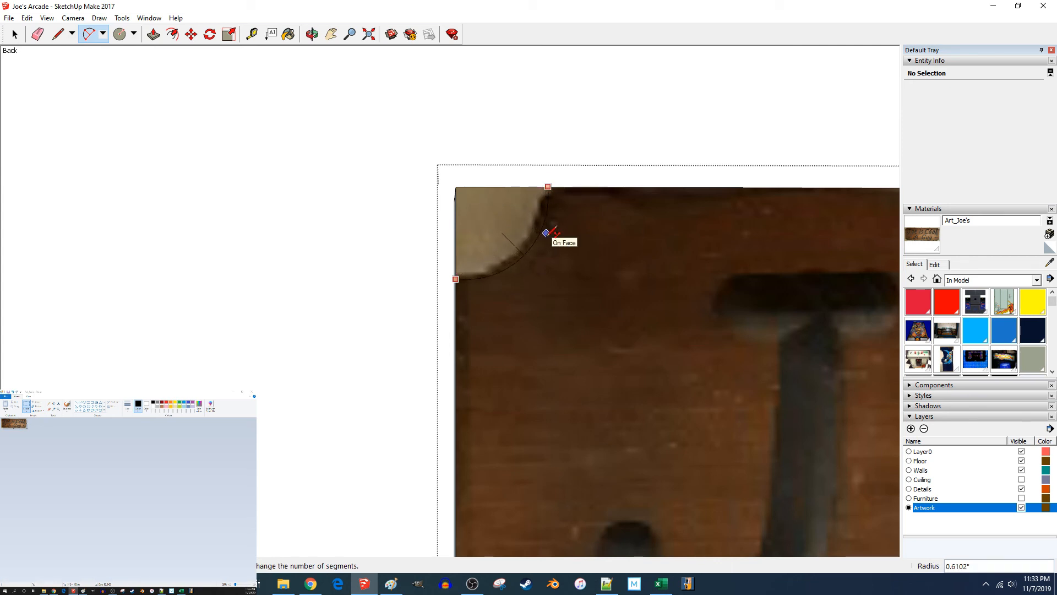
Step: Draw an arc with a bulge of about 0.2" along the scalloped cutout at the sign's upper right corner
scroll(550, 232, "down", 5)
scroll(395, 212, "up", 3)
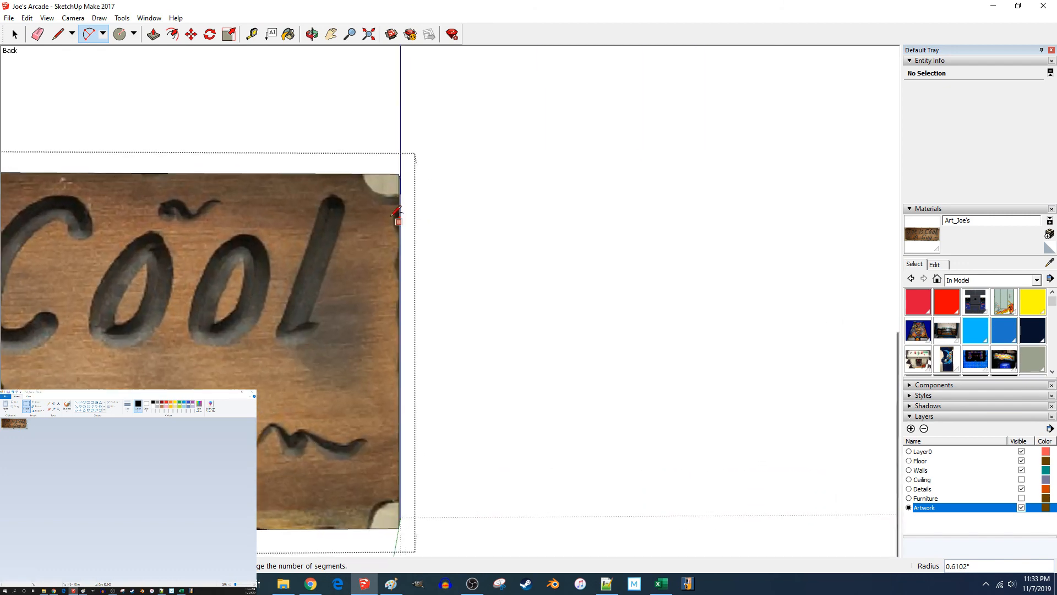
scroll(395, 212, "up", 3)
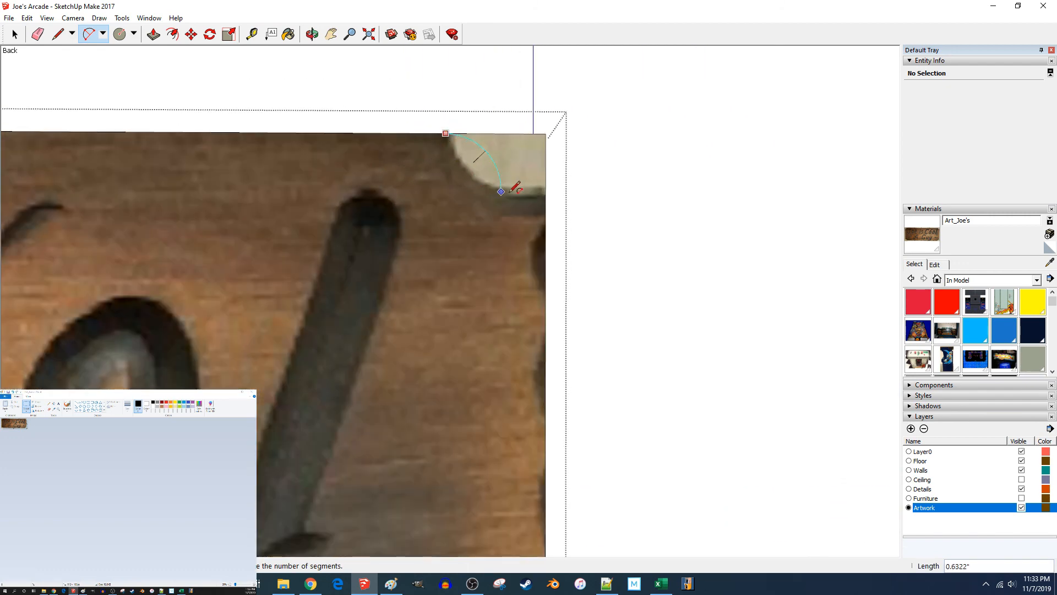
left_click(545, 197)
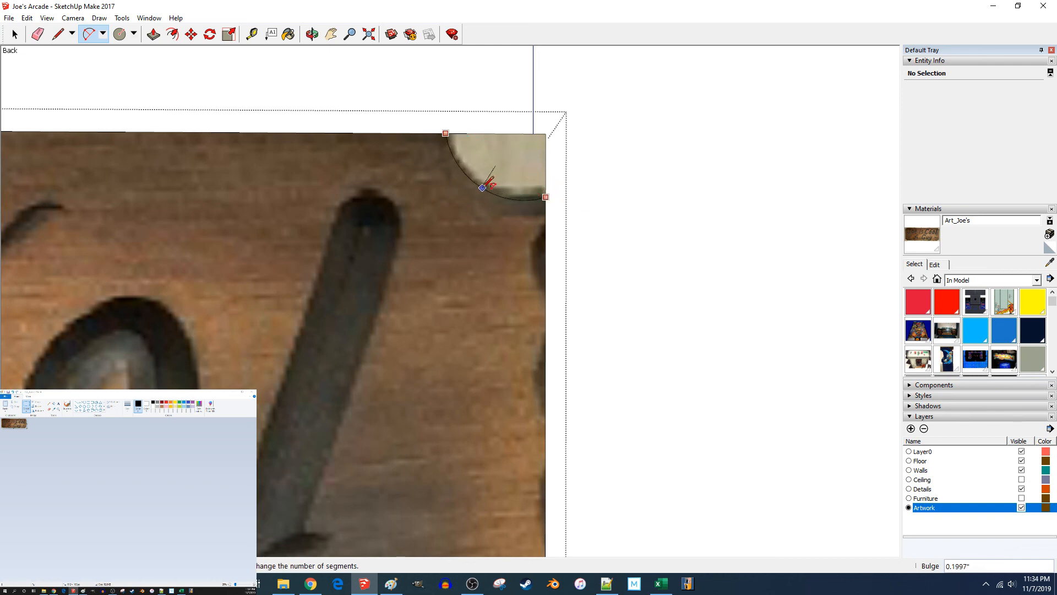
Step: Draw an arc of about 0.53" radius along the scalloped cutout at the sign's lower right corner
scroll(484, 187, "down", 4)
scroll(471, 348, "up", 4)
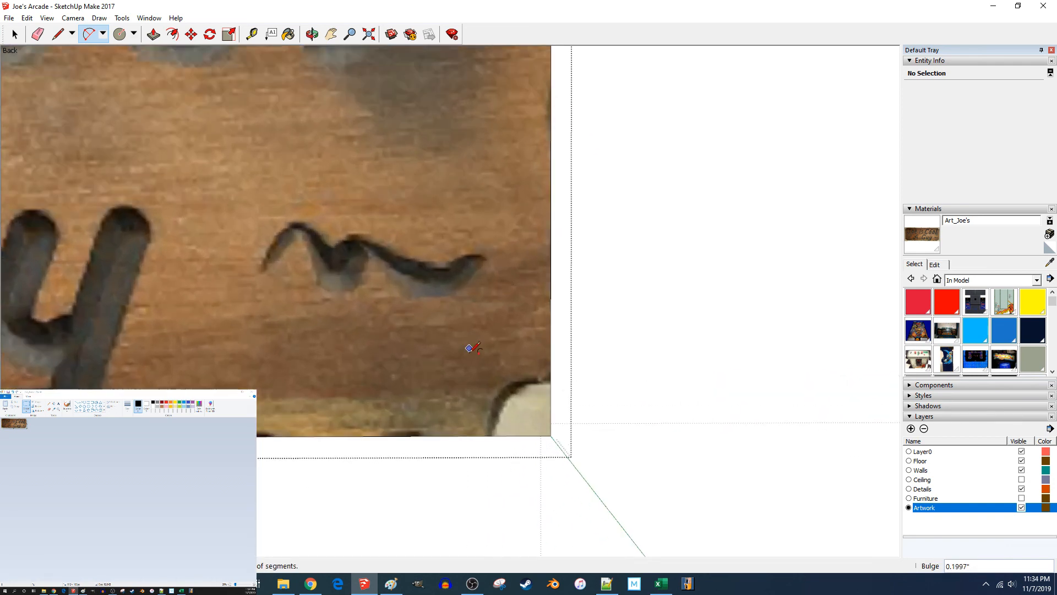
left_click(487, 435)
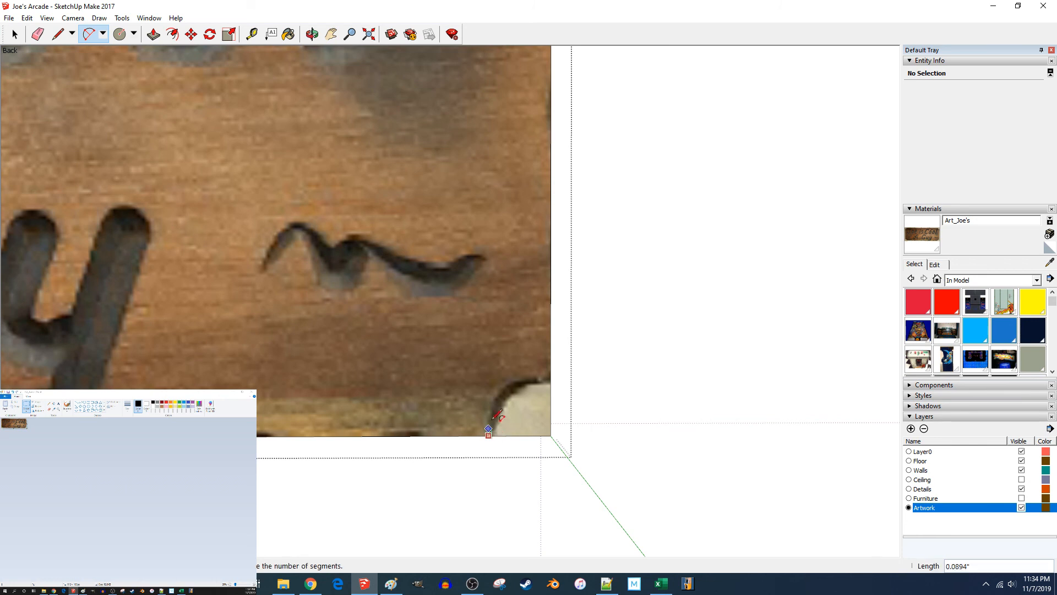
left_click(551, 374)
scroll(514, 378, "down", 5)
Step: Draw lines stepping in from the sign's left edge and down its worn border to the start of the lower left scallop
scroll(445, 397, "up", 8)
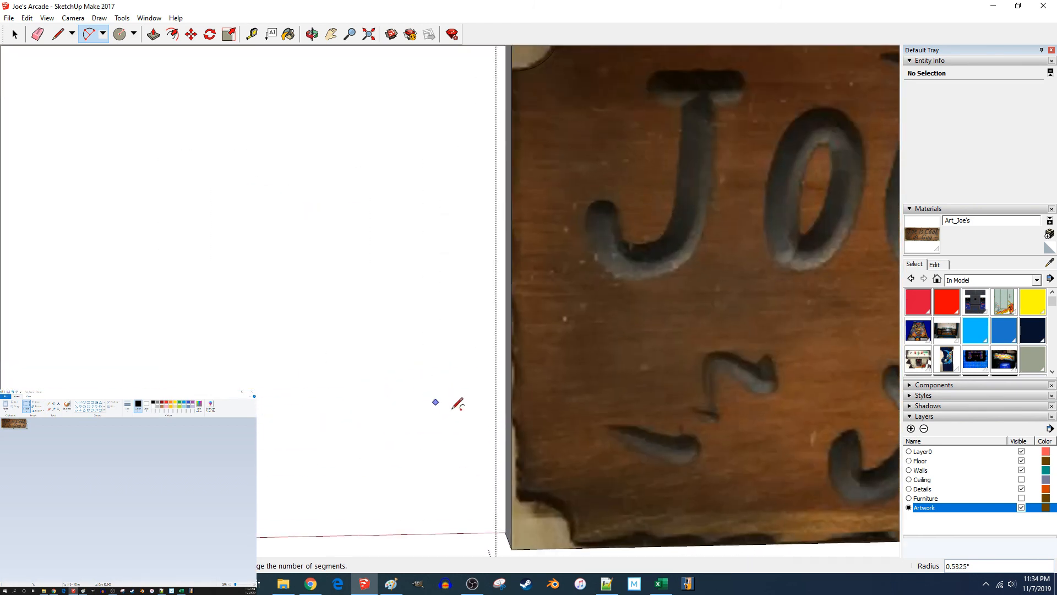
scroll(408, 350, "up", 3)
key("l")
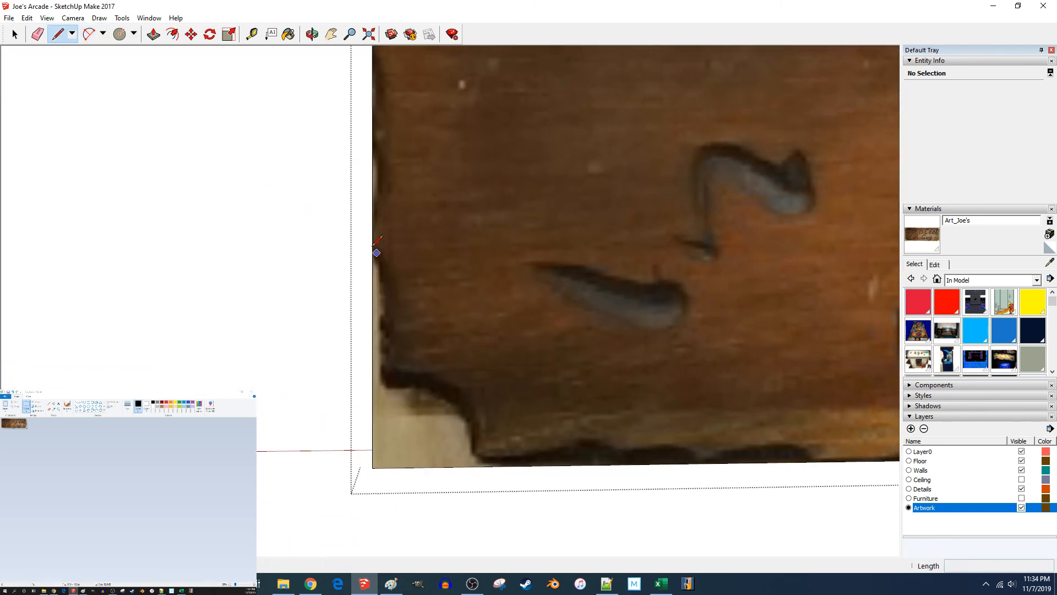
left_click(372, 251)
left_click(384, 263)
left_click(385, 380)
Step: Draw an arc with a bulge of about 0.28" from the line's end to the bottom edge, tracing the lower left scallop
key("a")
left_click(385, 380)
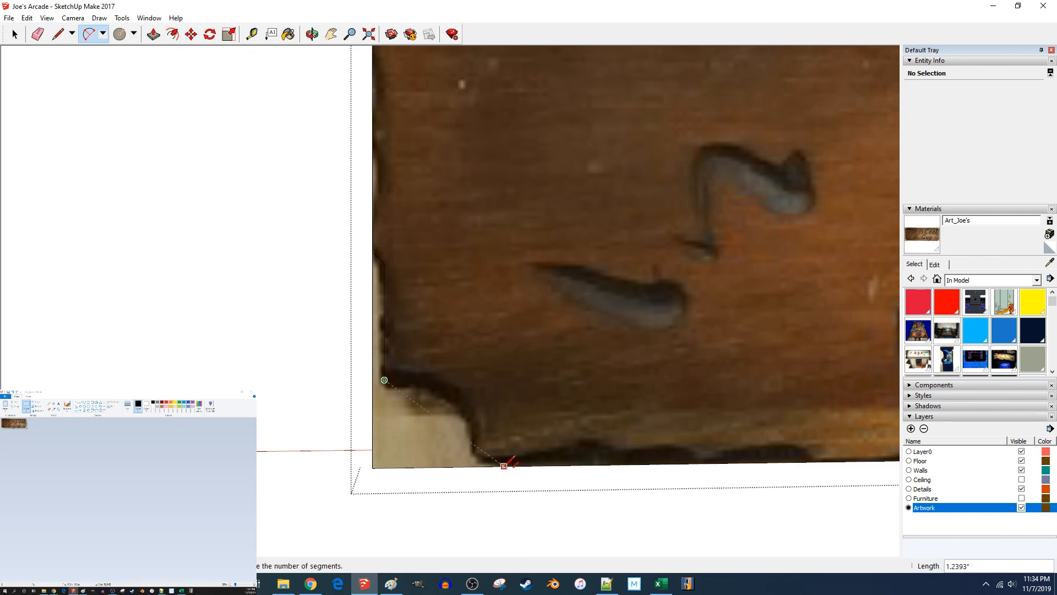
left_click(484, 466)
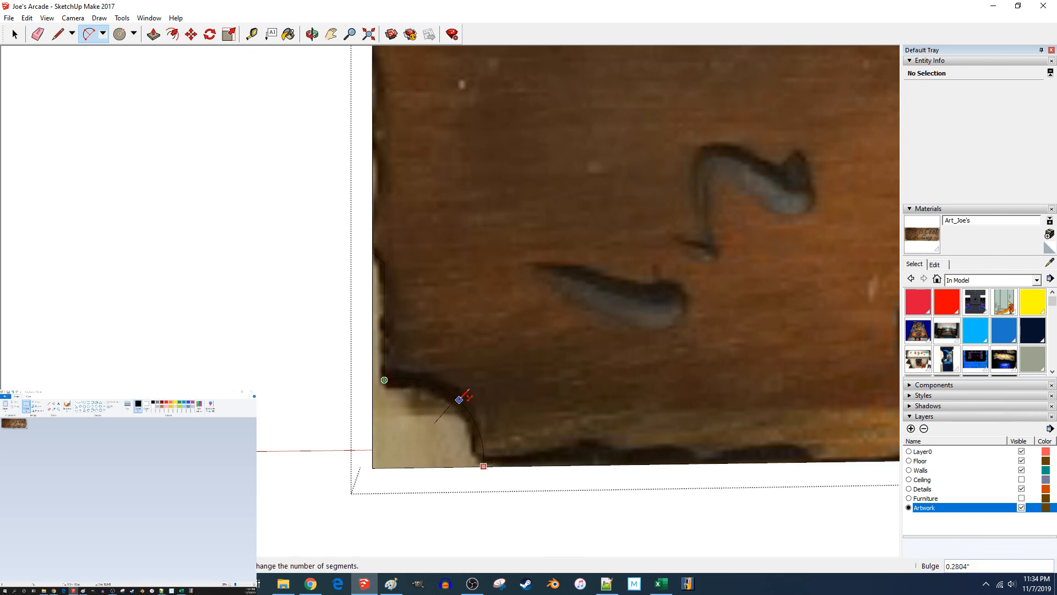
left_click(457, 395)
Step: Push the lower left cutout face back 0.625" through the full thickness of the board
key("p")
scroll(419, 396, "down", 1)
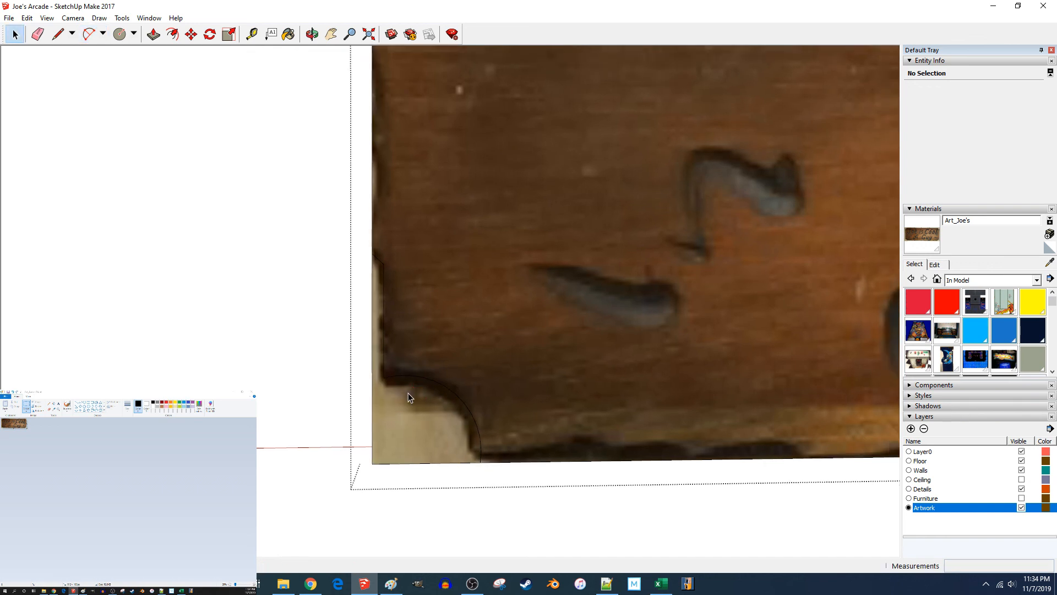
left_click(422, 426)
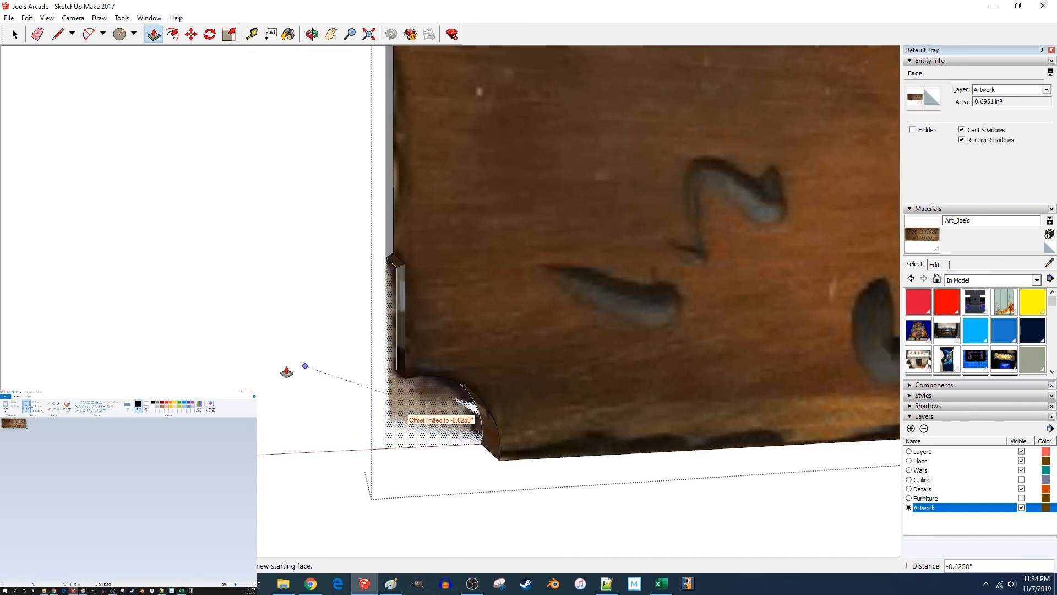
left_click(278, 317)
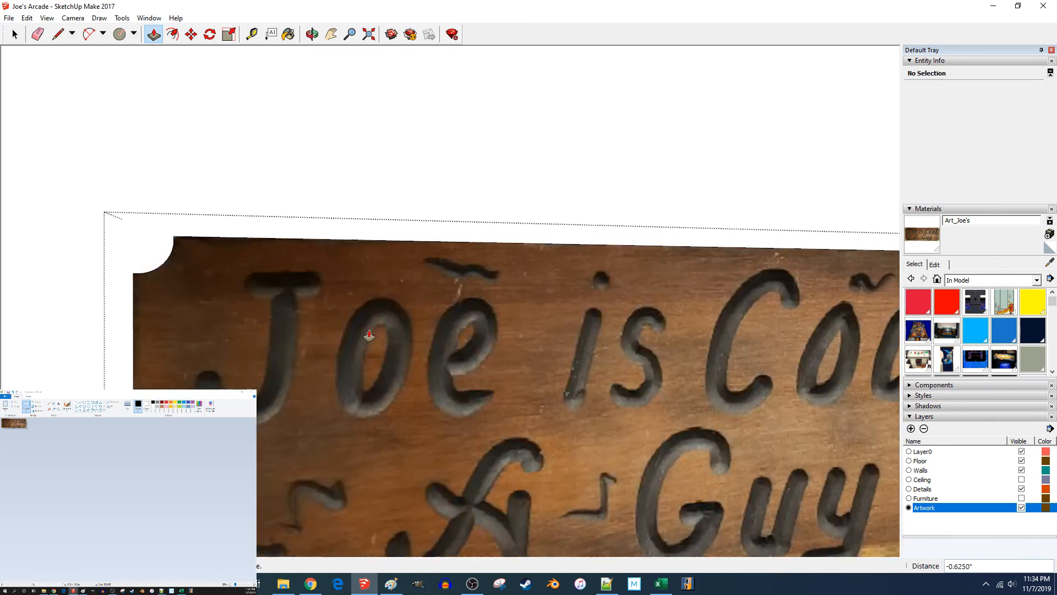
Step: Push the remaining corner cutout faces back 0.625" through the board to open the scallops
middle_click_drag(826, 314, 124, 259, "shift")
left_click(347, 236)
left_click(365, 232)
middle_click_drag(382, 351, 381, 238, "shift")
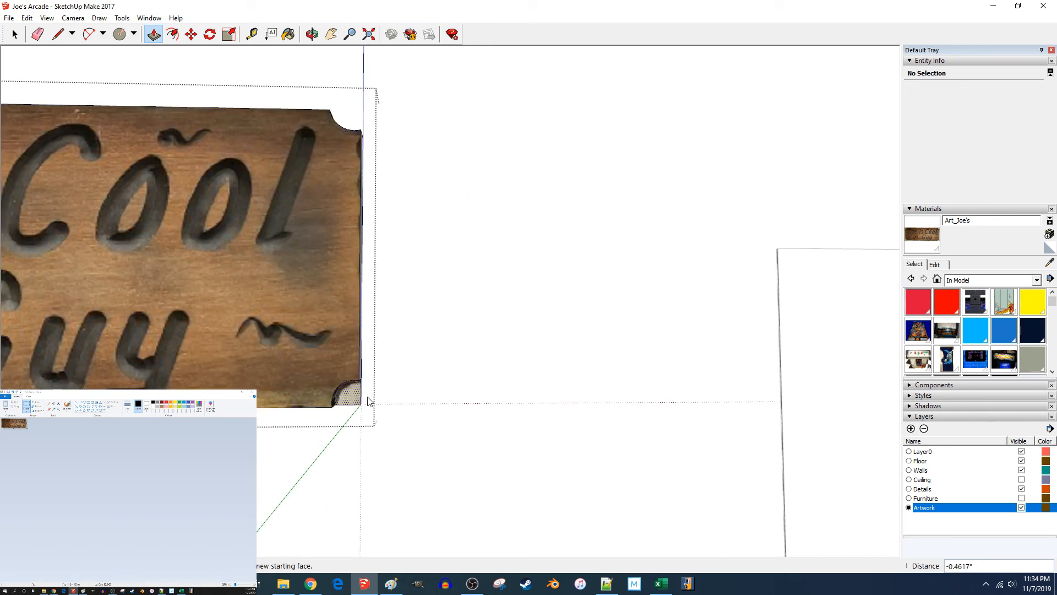
scroll(417, 381, "down", 4)
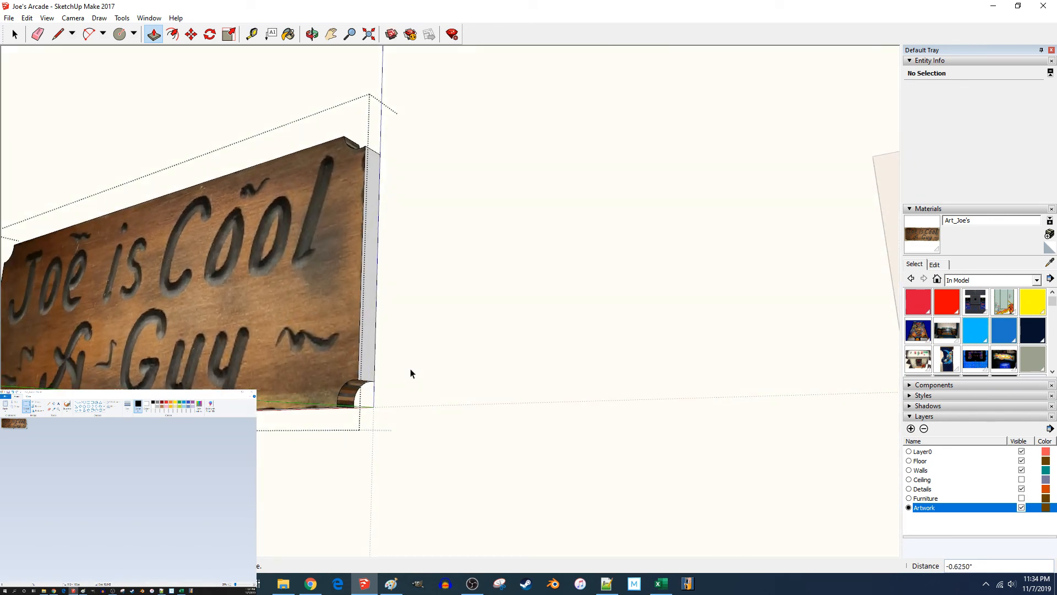
Step: Select all of the sign's geometry and check the cut board against the back wall
scroll(413, 378, "up", 10)
key("space")
scroll(406, 352, "down", 5)
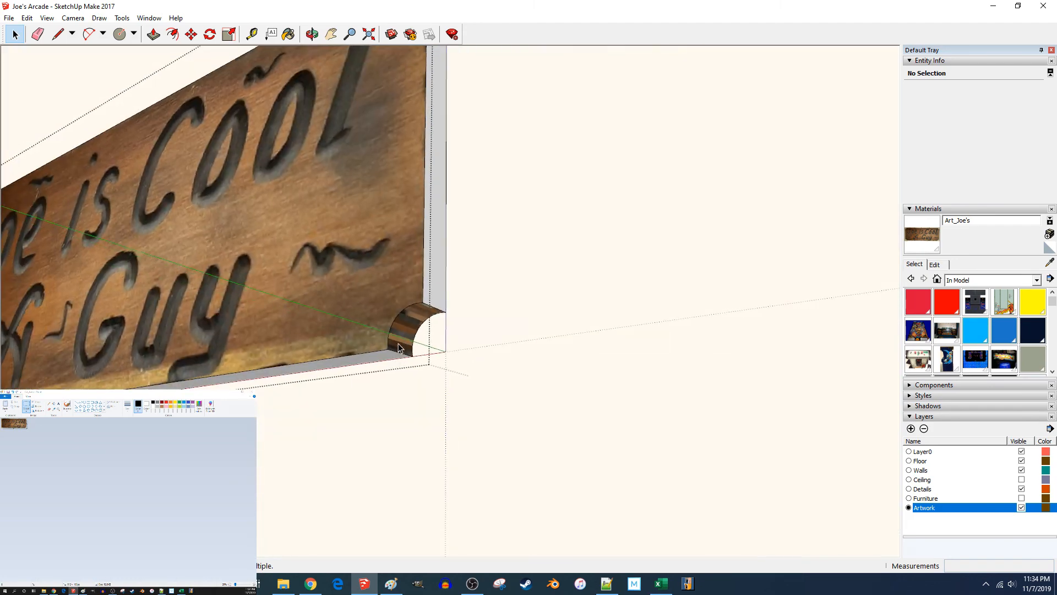
left_click(351, 309)
double_click(352, 307)
scroll(390, 300, "down", 6)
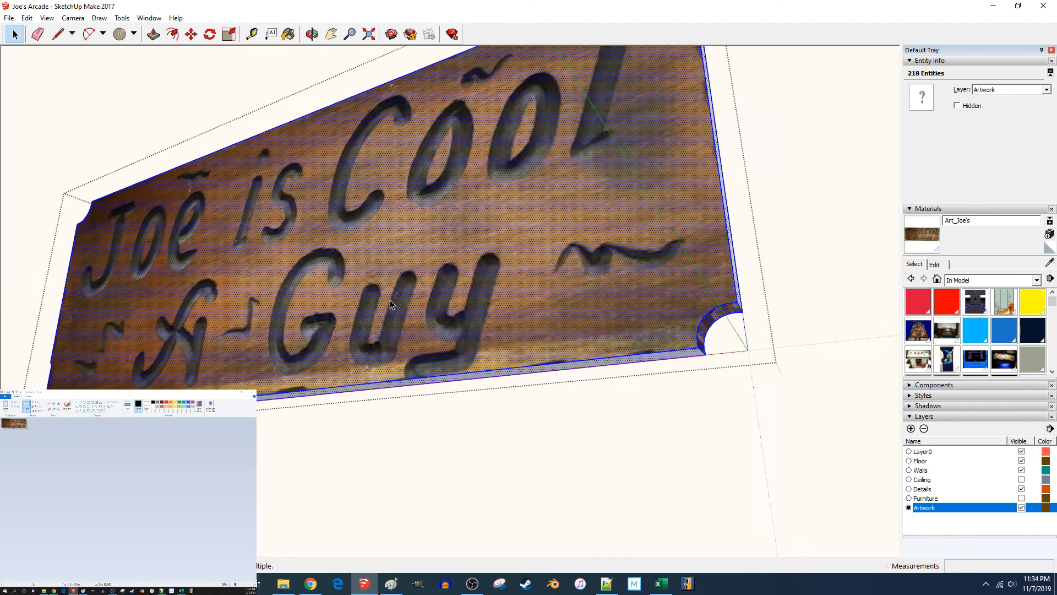
middle_click_drag(391, 300, 394, 307)
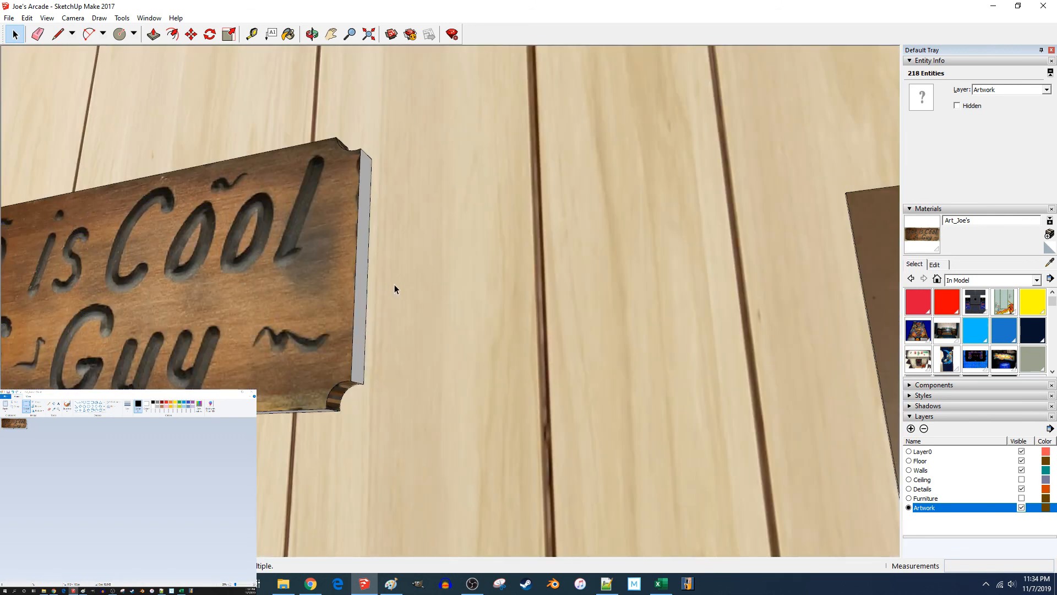
left_click(395, 285)
Step: Find the sign's material among the in-model materials and try to rename it as Art_Joe's_side
scroll(981, 309, "down", 3)
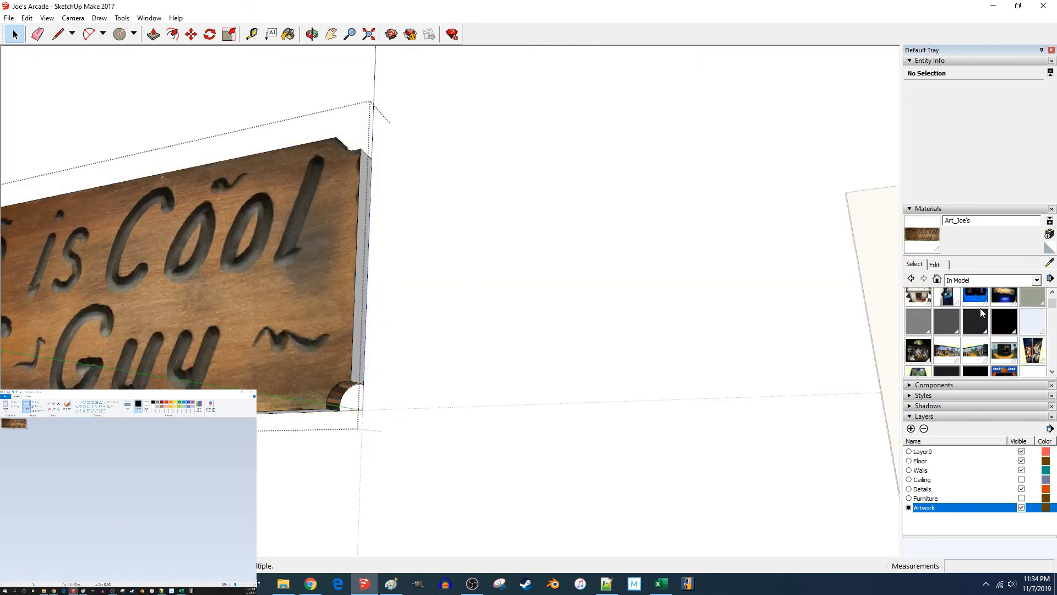
scroll(980, 309, "up", 3)
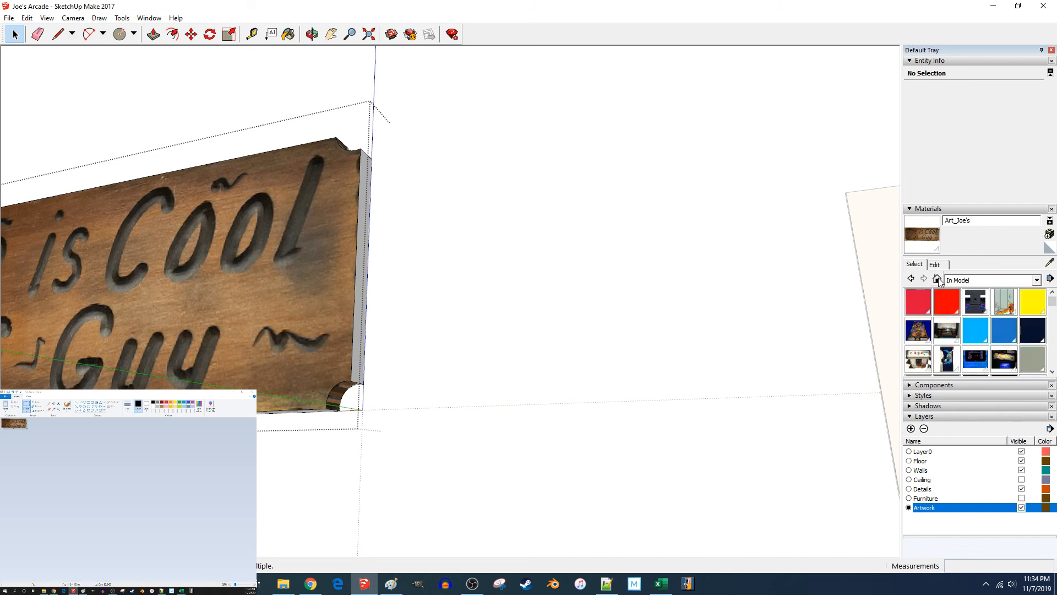
scroll(953, 308, "down", 6)
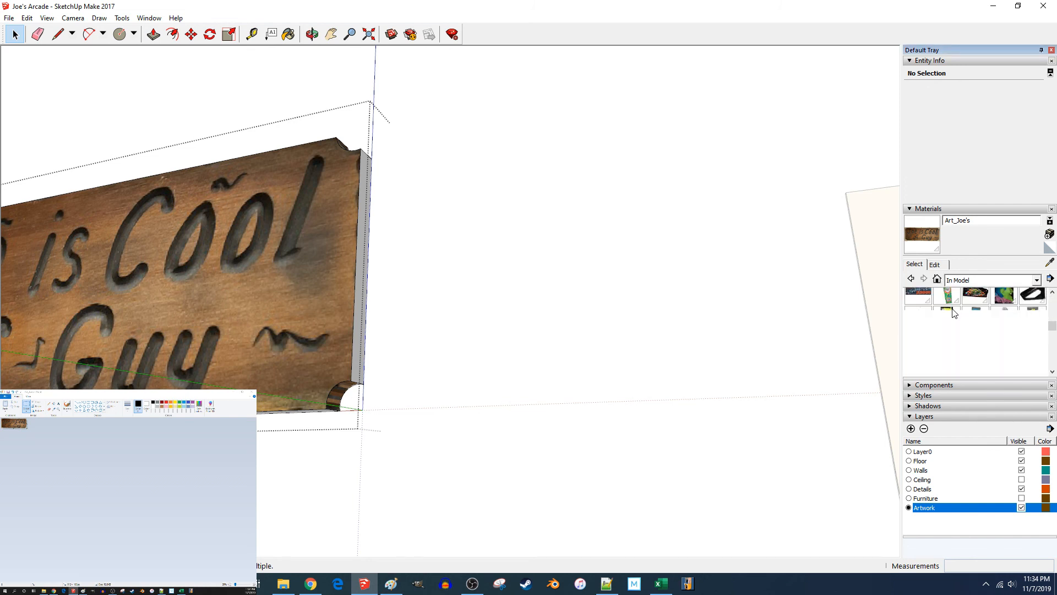
scroll(952, 308, "down", 2)
scroll(971, 320, "up", 4)
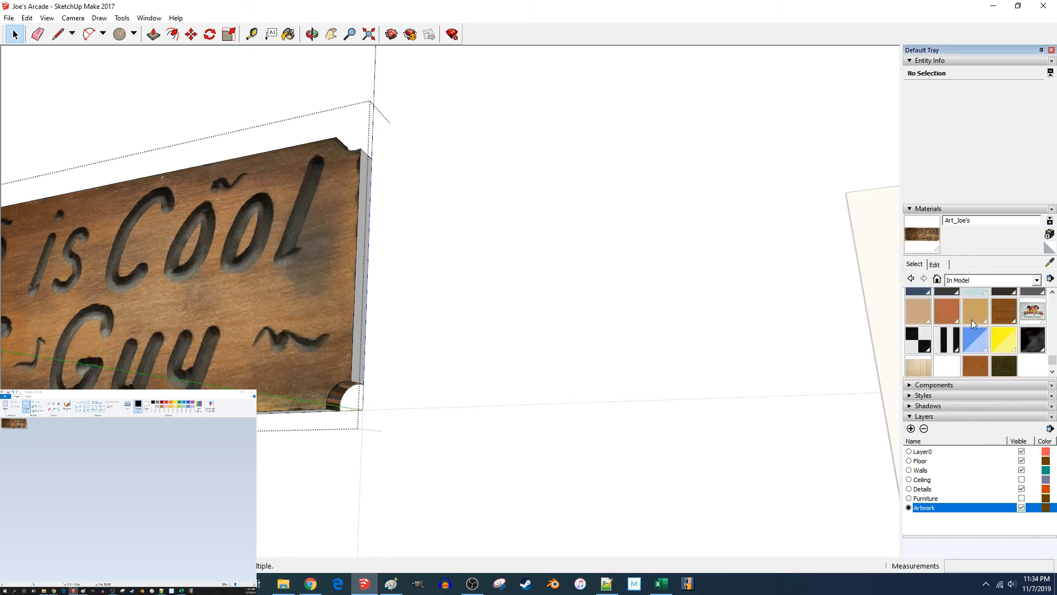
scroll(998, 314, "up", 2)
scroll(986, 317, "up", 4)
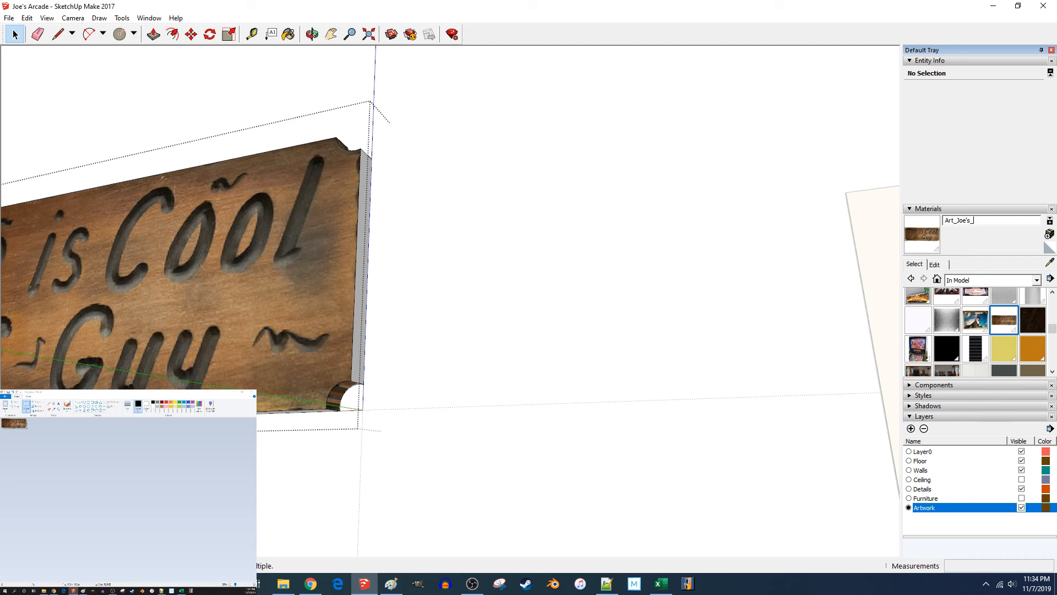
type("e")
key("Return")
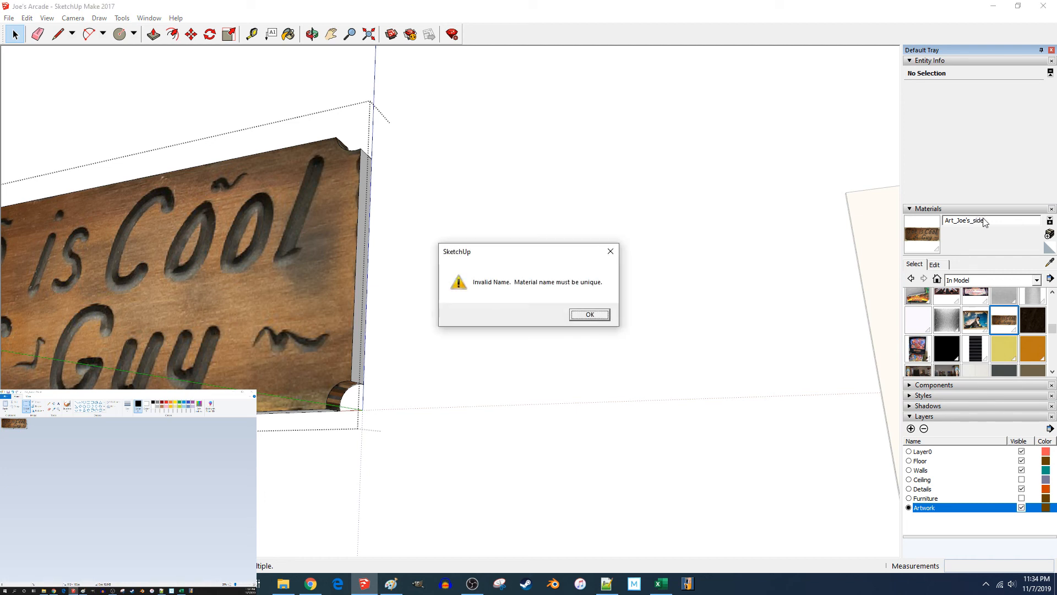
key("Return")
Step: Paint the sign's right side, lower right scallop and bottom edge with the dark Art_Joe's_Side material
scroll(973, 326, "up", 4)
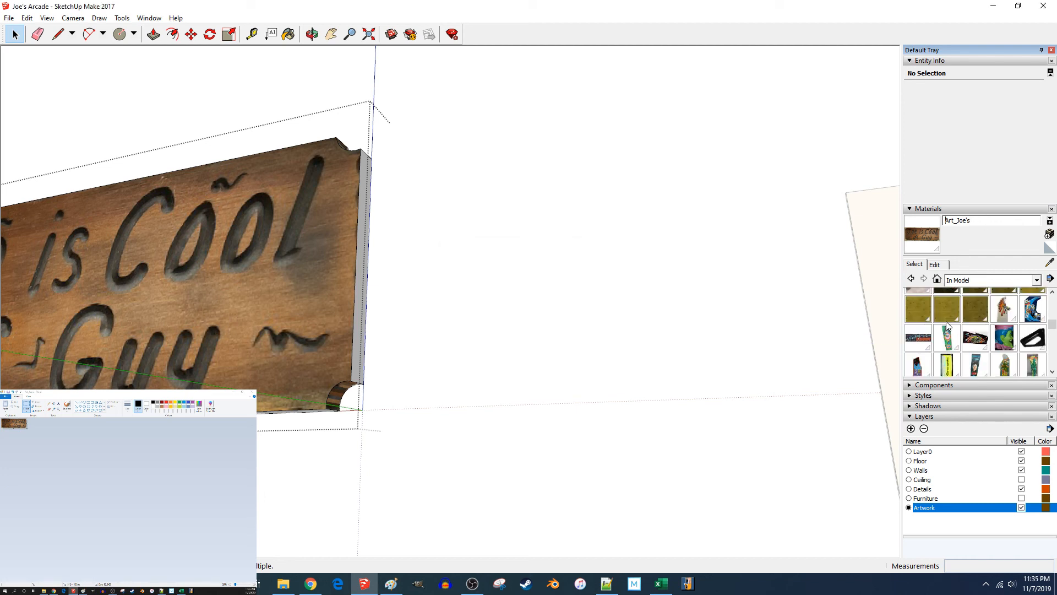
scroll(972, 326, "down", 2)
left_click(1032, 320)
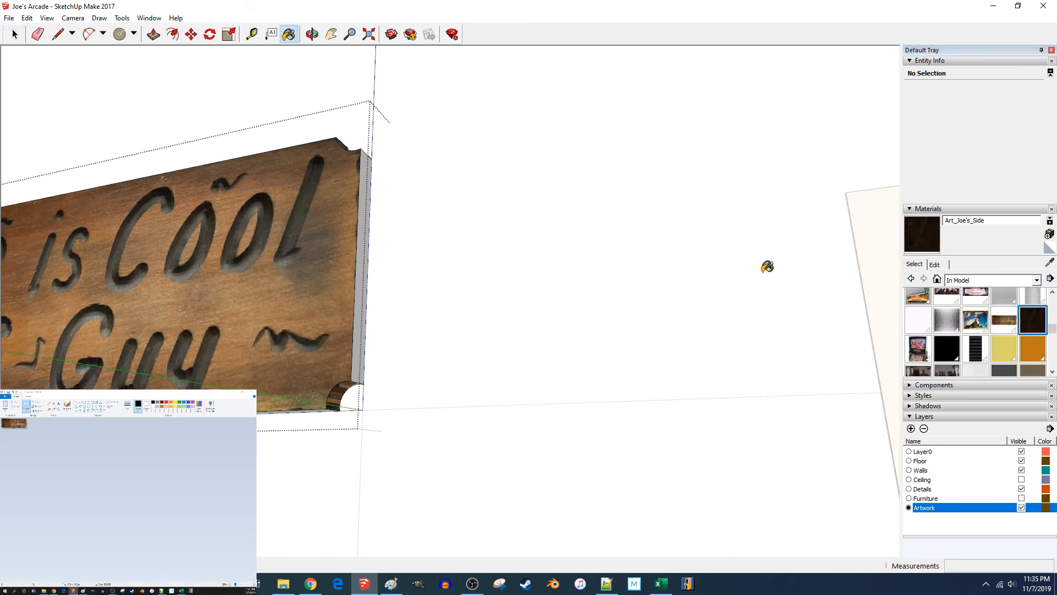
left_click(358, 263)
middle_click_drag(360, 263, 342, 379)
left_click(487, 388)
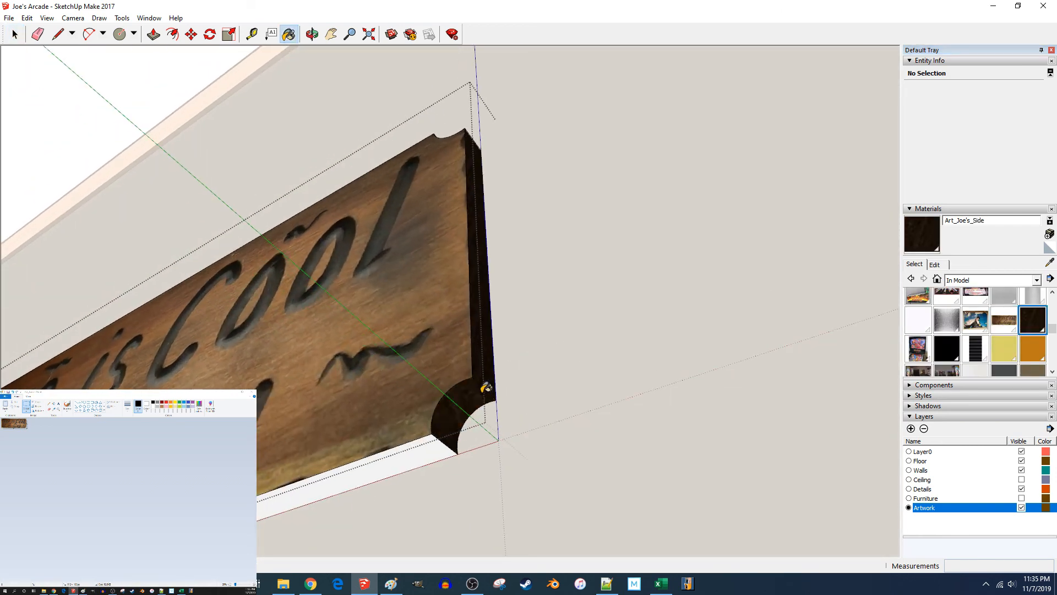
left_click(421, 455)
Step: Paint the lower left scallop and the stepped left side faces with the Art_Joe's_Side material
mouse_move(425, 449)
middle_mouse_down()
mouse_move(484, 451)
mouse_move(557, 306)
middle_mouse_up()
left_click(561, 256)
left_click(541, 217)
left_click(537, 203)
left_click(537, 192)
Step: Paint the sign's top edge and upper corner scallops with the Art_Joe's_Side material
mouse_move(537, 192)
middle_mouse_down()
mouse_move(567, 285)
mouse_move(533, 334)
mouse_move(413, 307)
middle_mouse_up()
scroll(413, 307, "up", 5)
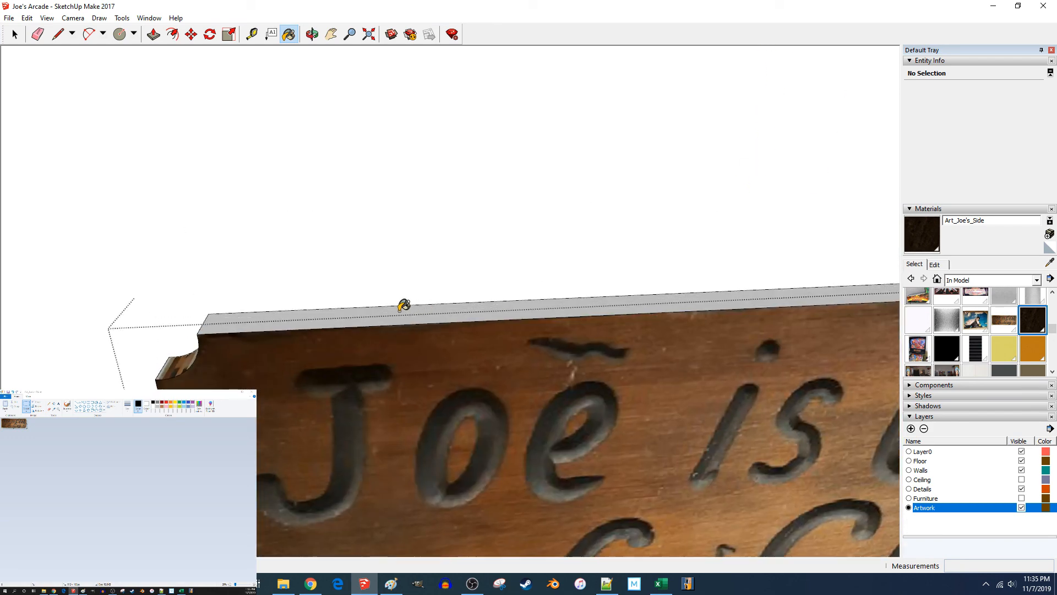
left_click(382, 307)
scroll(404, 295, "up", 3)
scroll(354, 371, "down", 3)
left_click(389, 378)
scroll(385, 383, "up", 8)
scroll(286, 456, "down", 12)
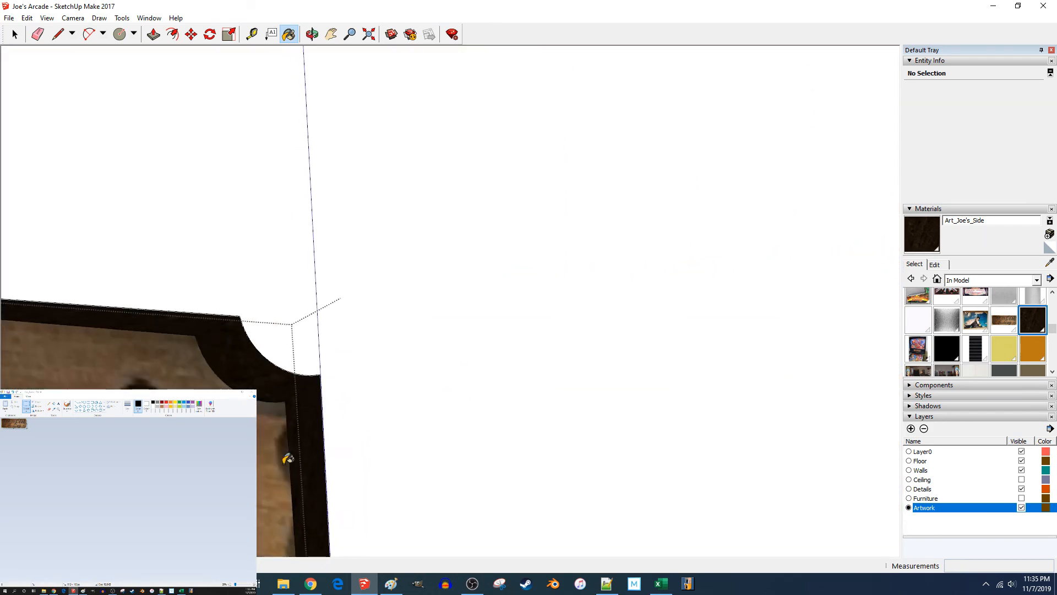
Step: Move the step edge on the sign's left side down about 0.96" to the start of the lower left scallop
scroll(526, 300, "up", 8)
middle_click_drag(527, 286, 547, 276)
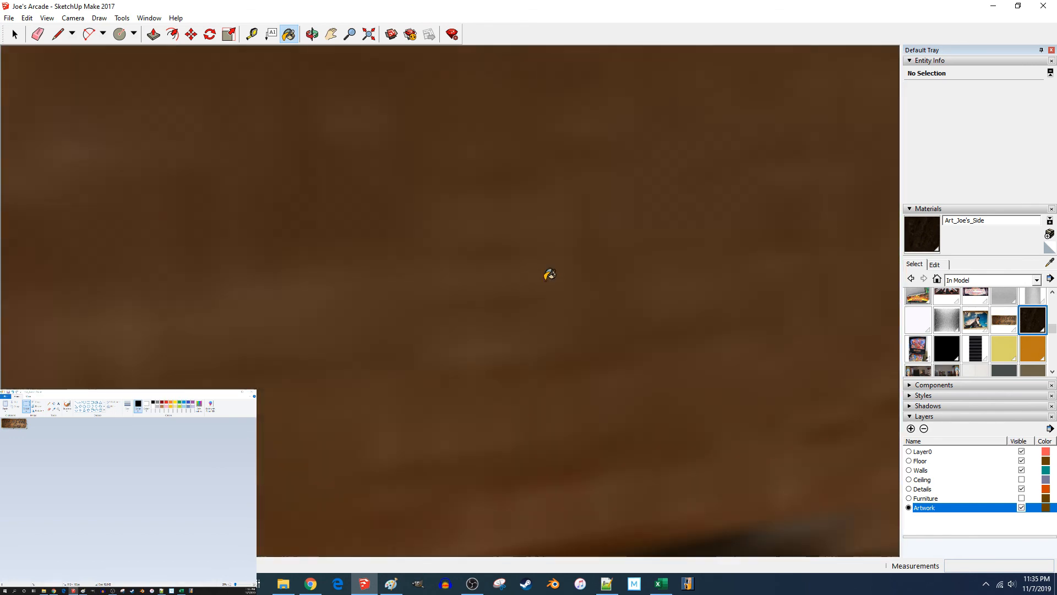
scroll(545, 259, "down", 5)
key("space")
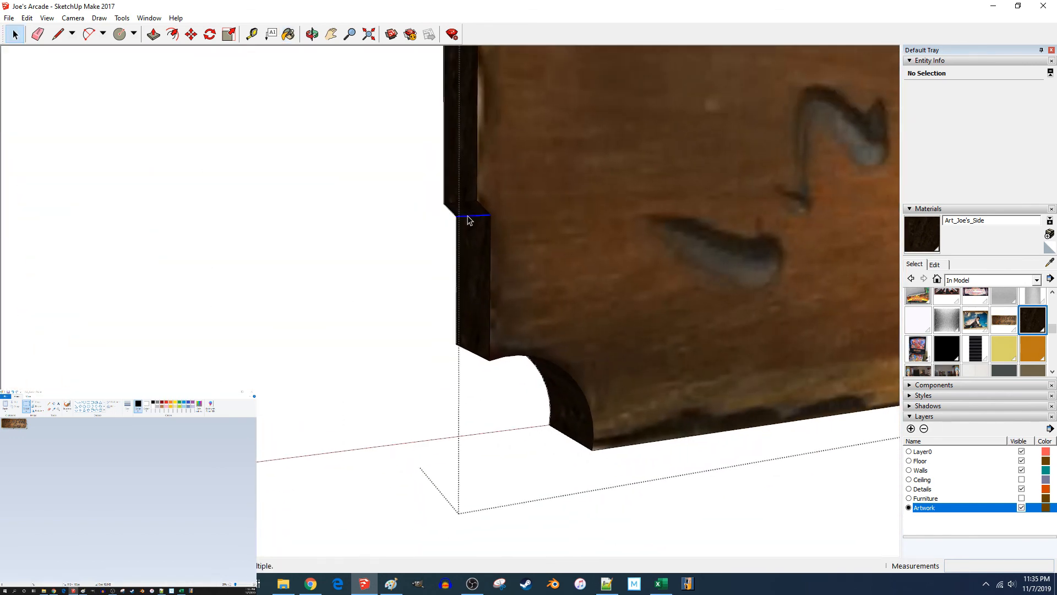
left_click(469, 216)
key("m")
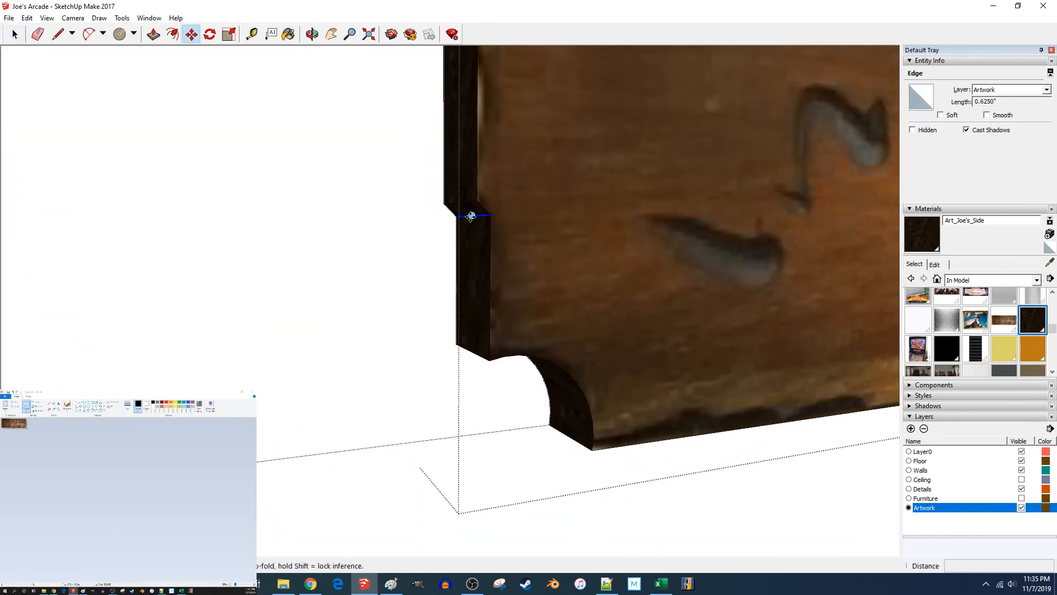
left_click(470, 215)
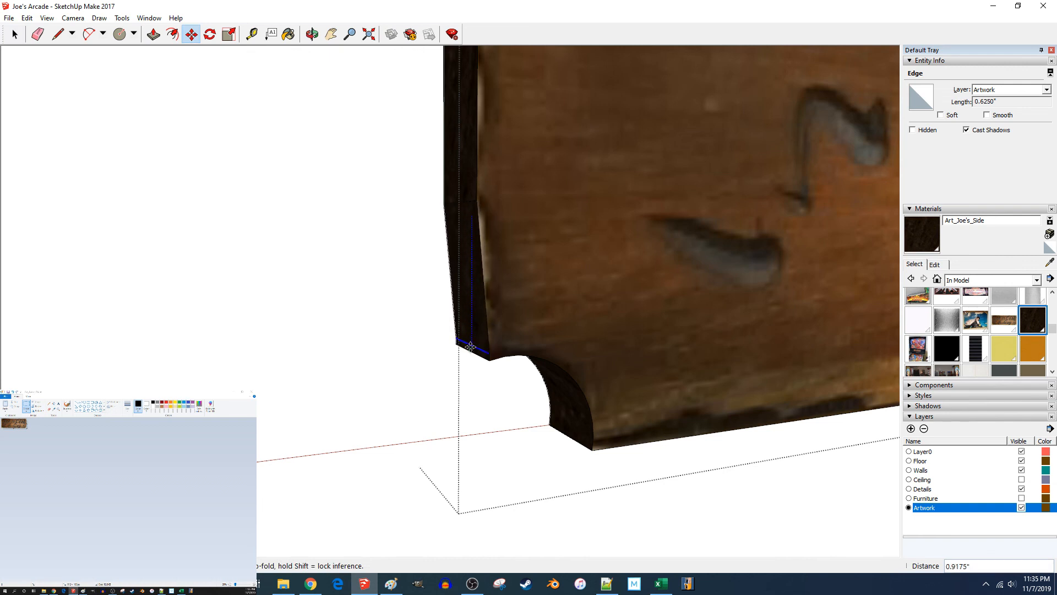
middle_click_drag(466, 353, 427, 321)
scroll(425, 320, "down", 4)
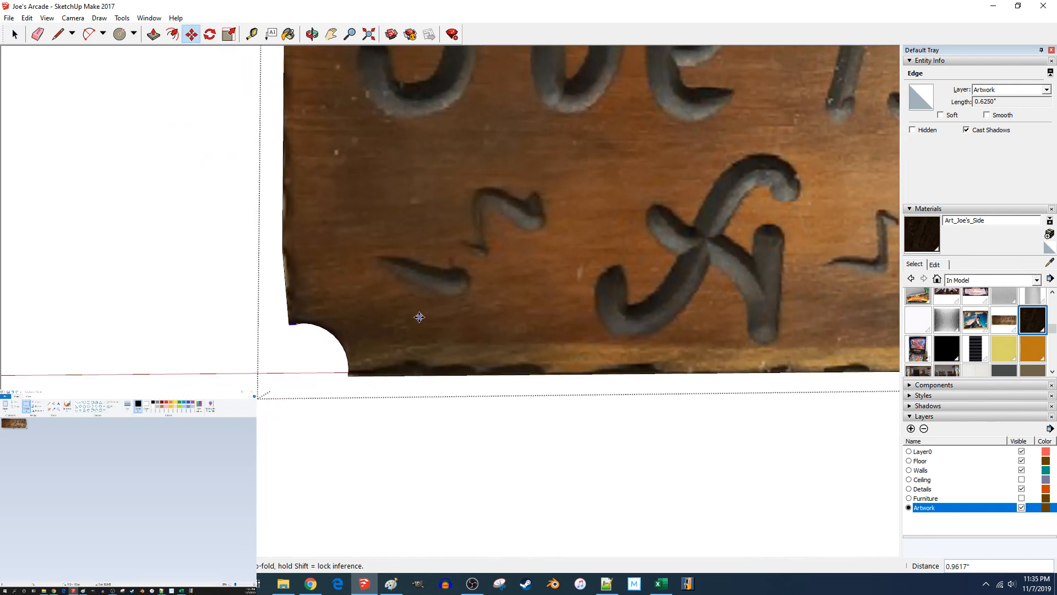
Step: Move the edge at the top of the lower left scallop outward in line with the sign's left side
scroll(440, 317, "up", 2)
middle_click_drag(439, 317, 416, 322)
key("space")
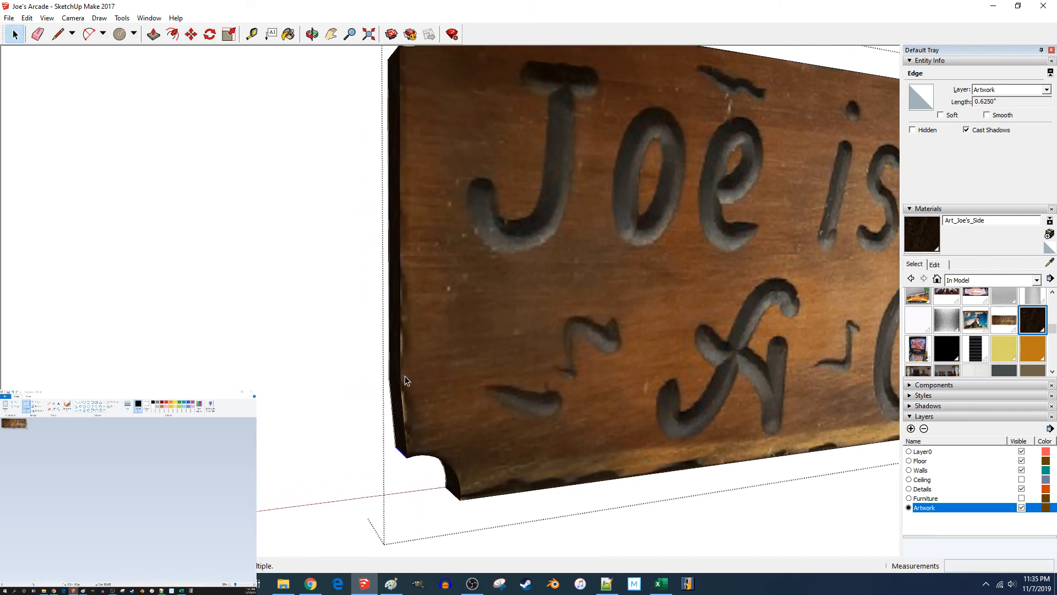
key("m")
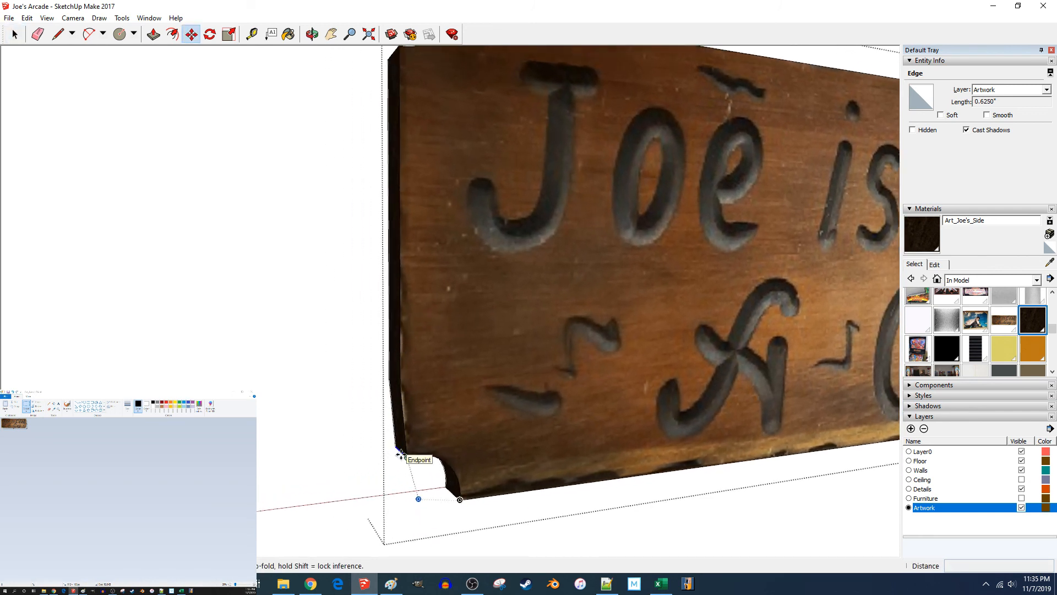
left_click(396, 455)
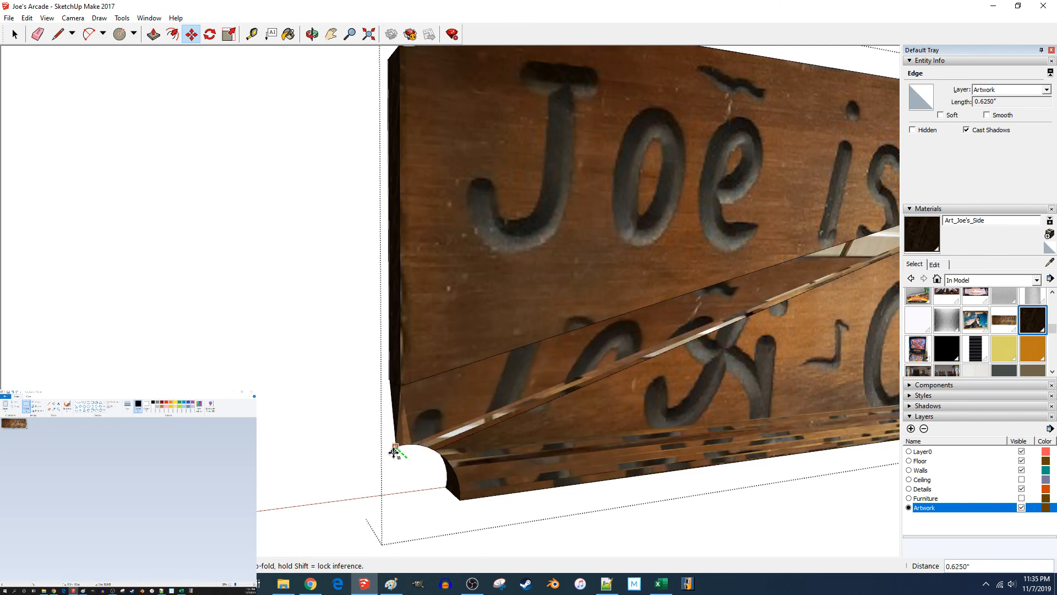
left_click(400, 390)
key("space")
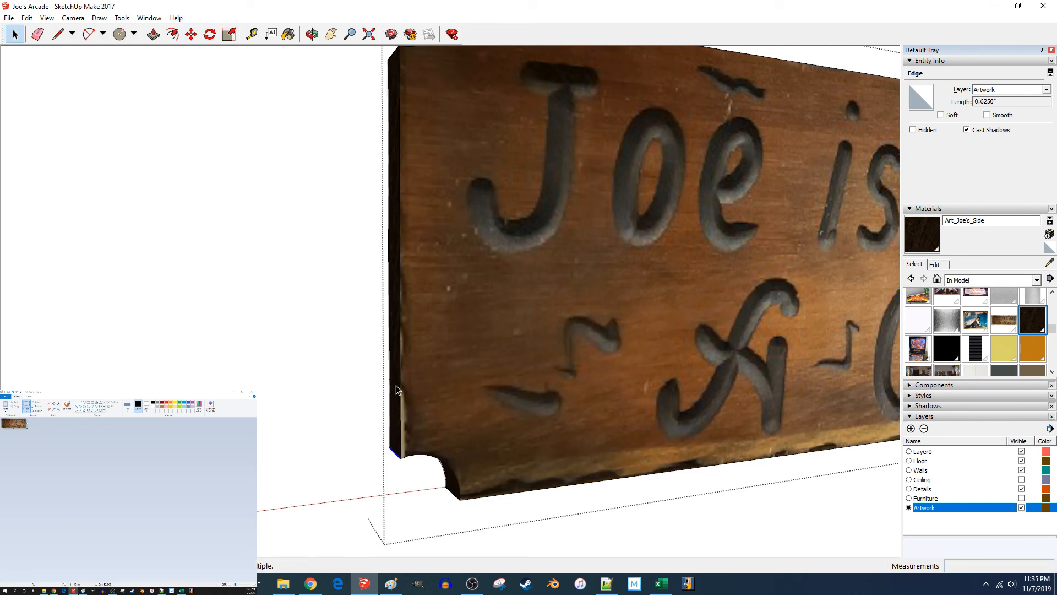
Step: Move the sign's long left side face inward about 0.09" to trim the pale strip along the front's left edge
left_click(396, 387)
key("m")
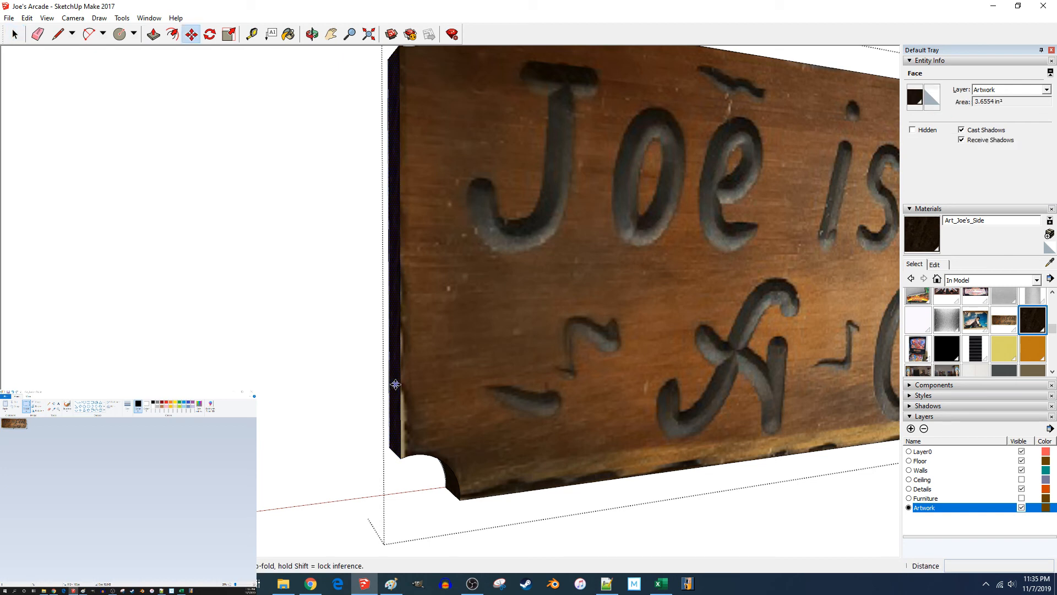
left_click(397, 385)
left_click(401, 385)
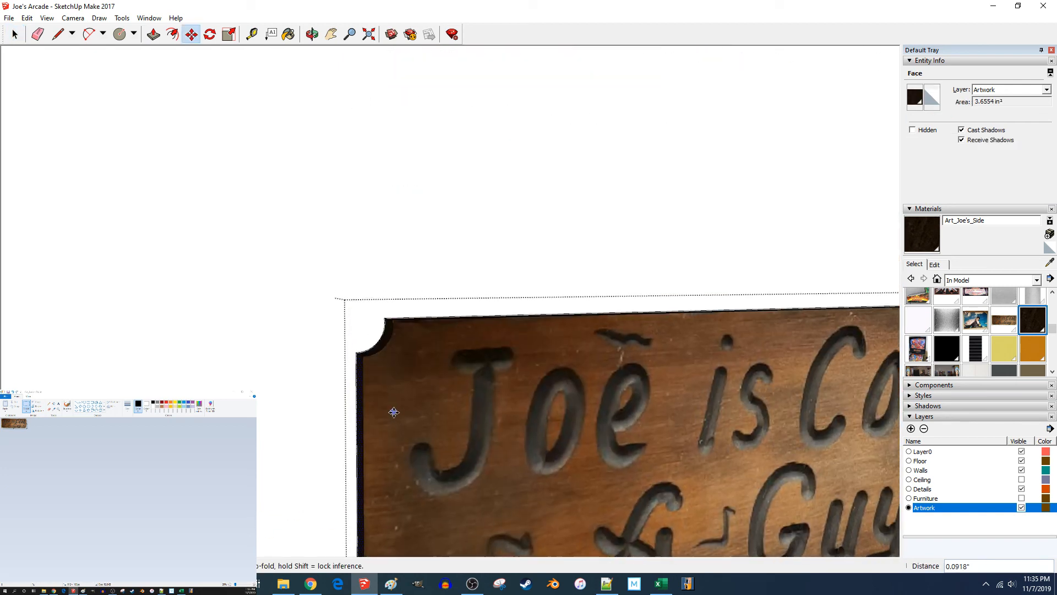
key("space")
left_click(309, 312)
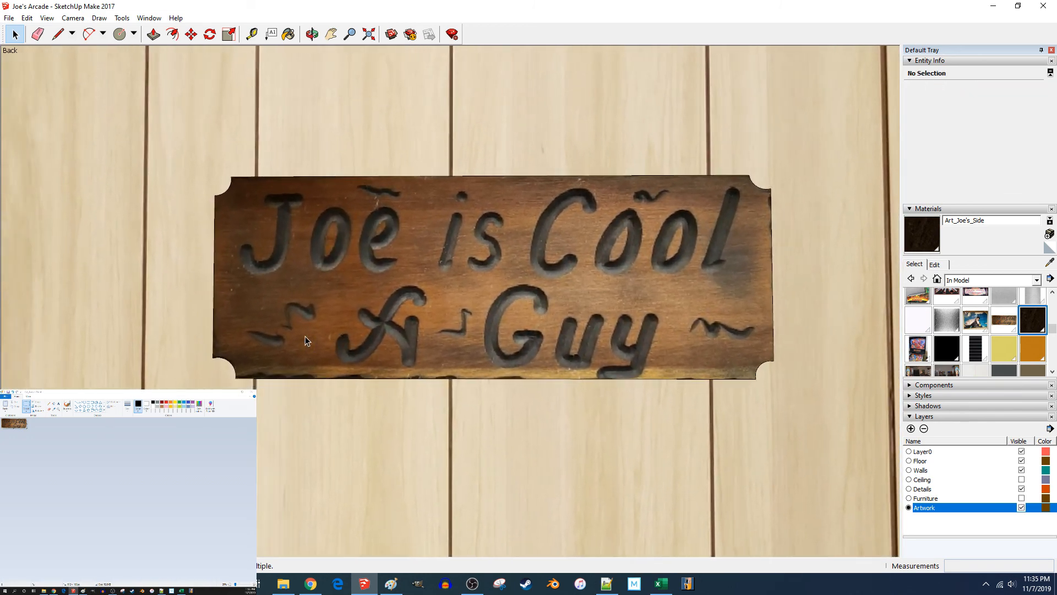
Step: Move the short edge joining the sign's left side and lower left scallop up about 0.06" to clean up the corner
scroll(513, 360, "up", 5)
scroll(513, 366, "down", 5)
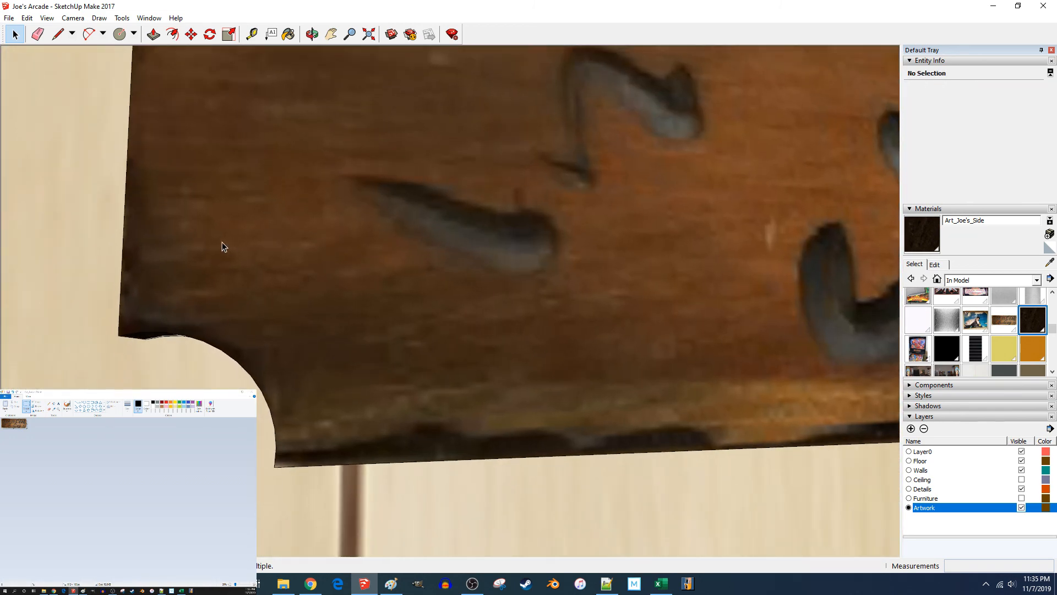
scroll(223, 243, "up", 3)
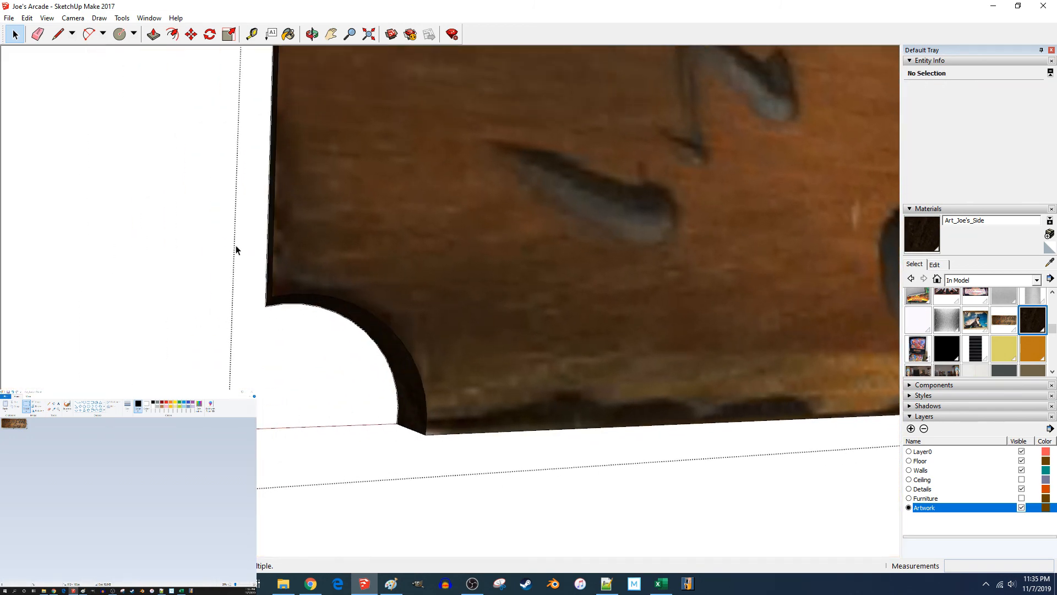
key("m")
left_click(315, 303)
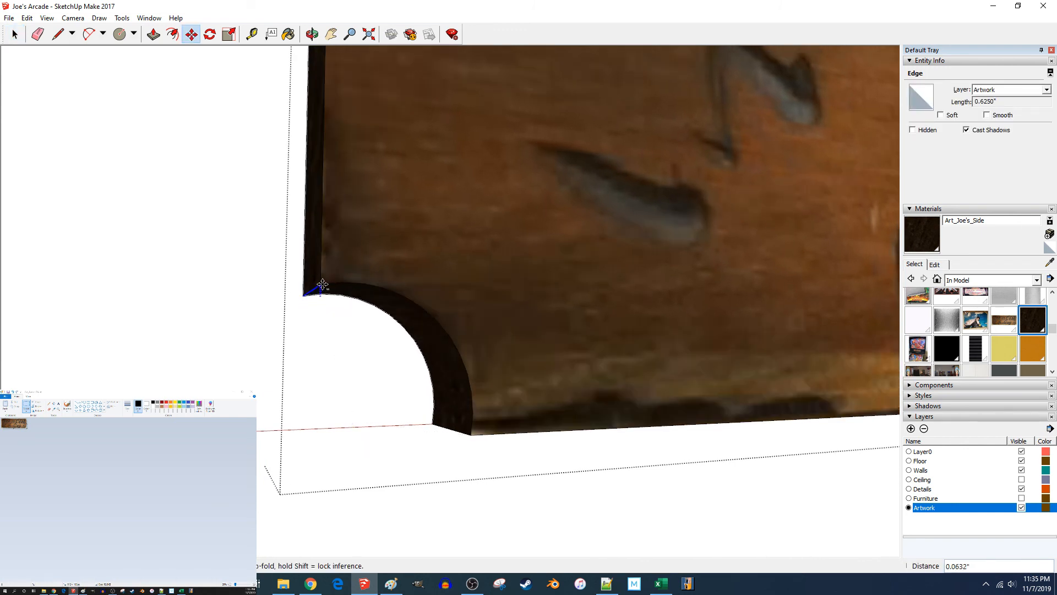
left_click(323, 282)
scroll(292, 299, "down", 2)
key("space")
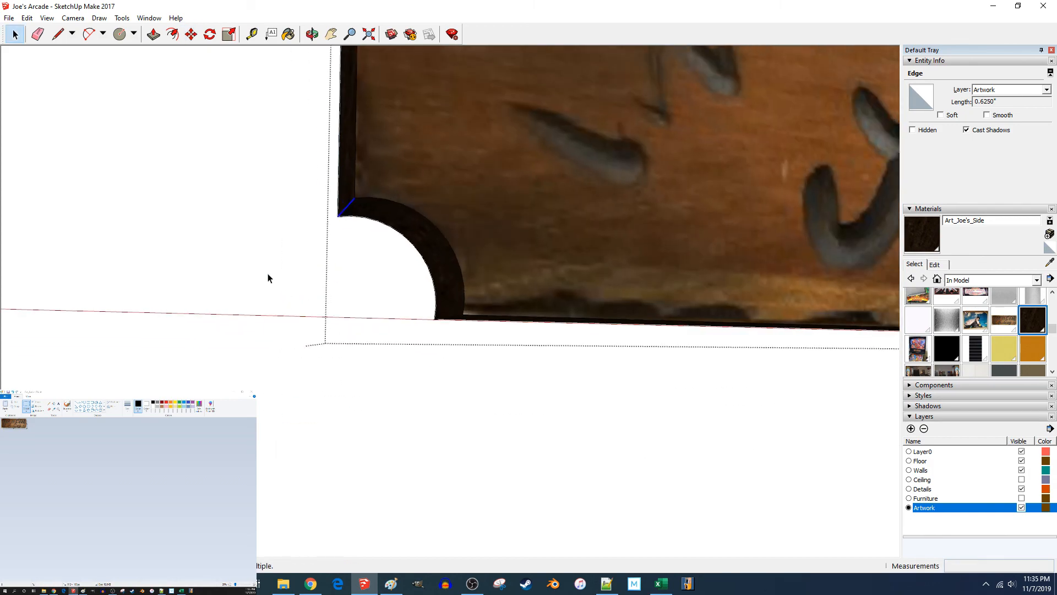
left_click(267, 278)
Step: Move the finished sign about 6.6" along the back wall towards the comic and Three Stooges posters
scroll(266, 330, "down", 5)
scroll(382, 316, "down", 8)
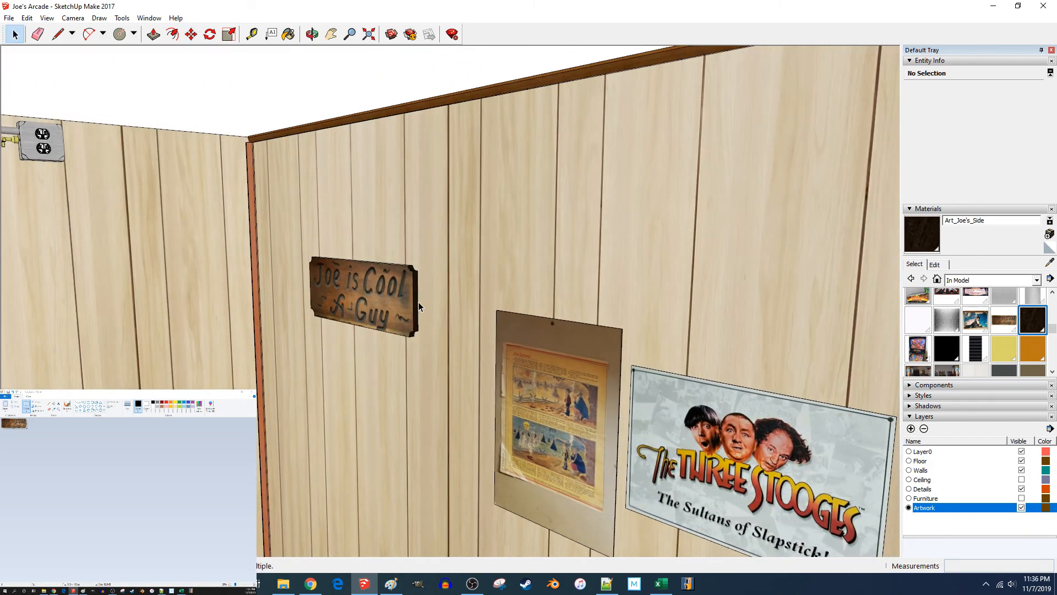
middle_click_drag(419, 302, 478, 293)
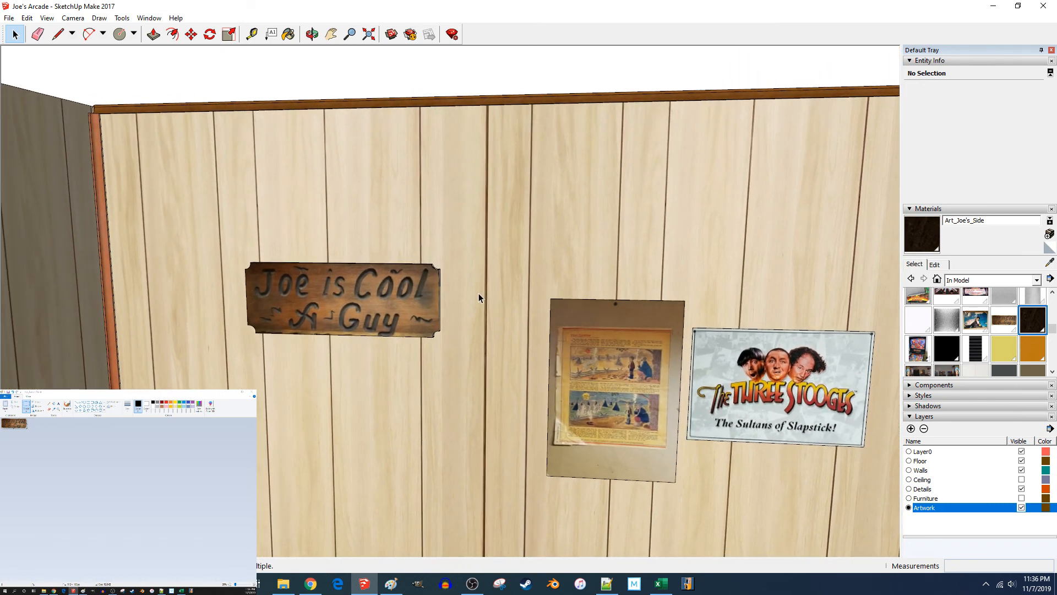
middle_click_drag(478, 293, 426, 283)
left_click(426, 283)
key("m")
left_click(407, 230)
left_click(472, 231)
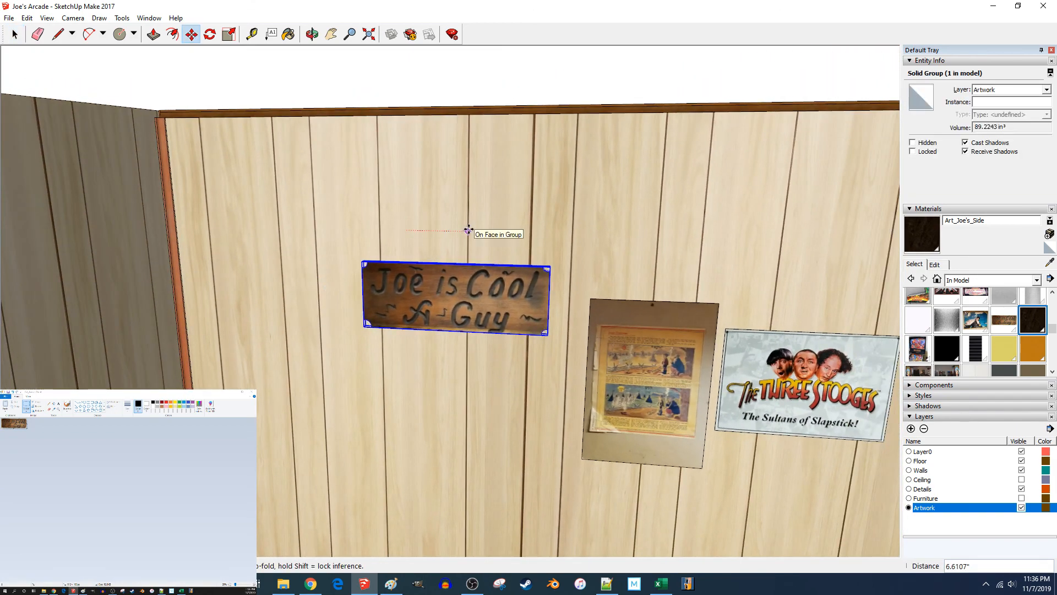
key("space")
left_click(435, 93)
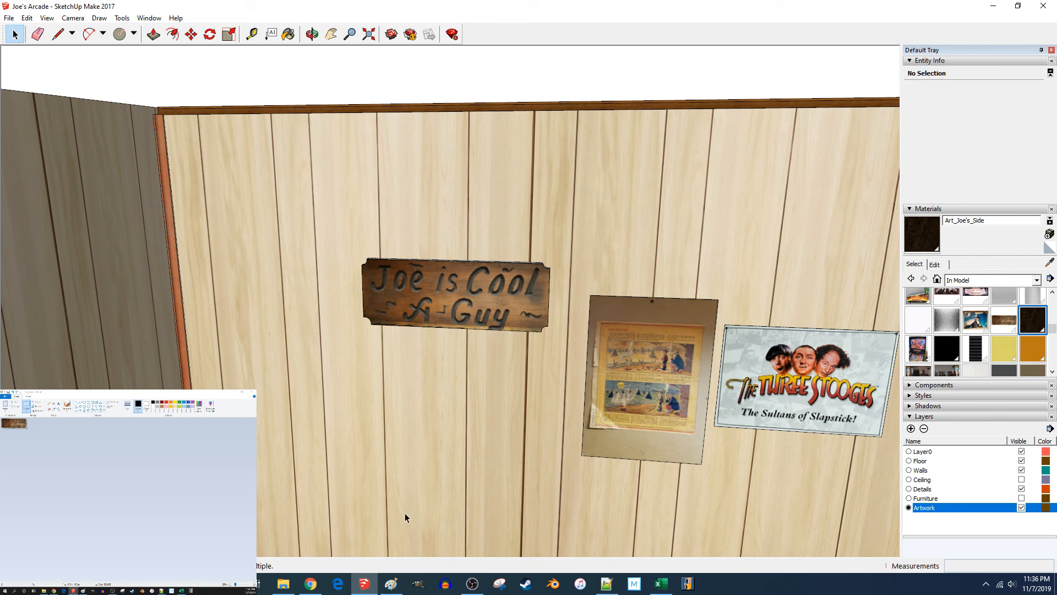
Step: Switch to File Explorer and view the reference photo of the round Public Telephone Bell System sign in the photos folder
mouse_move(276, 593)
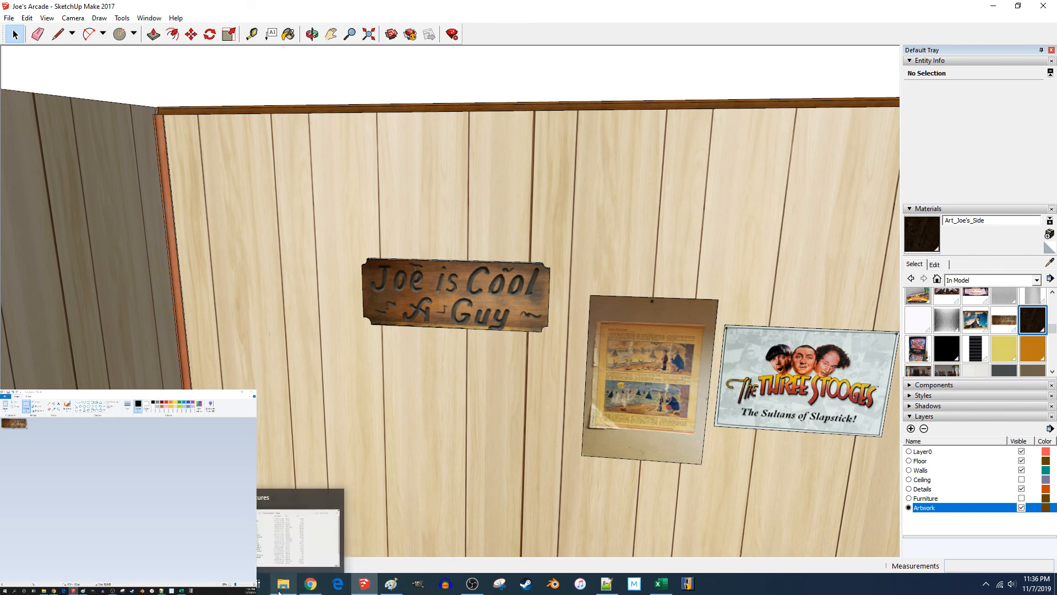
left_click(116, 394)
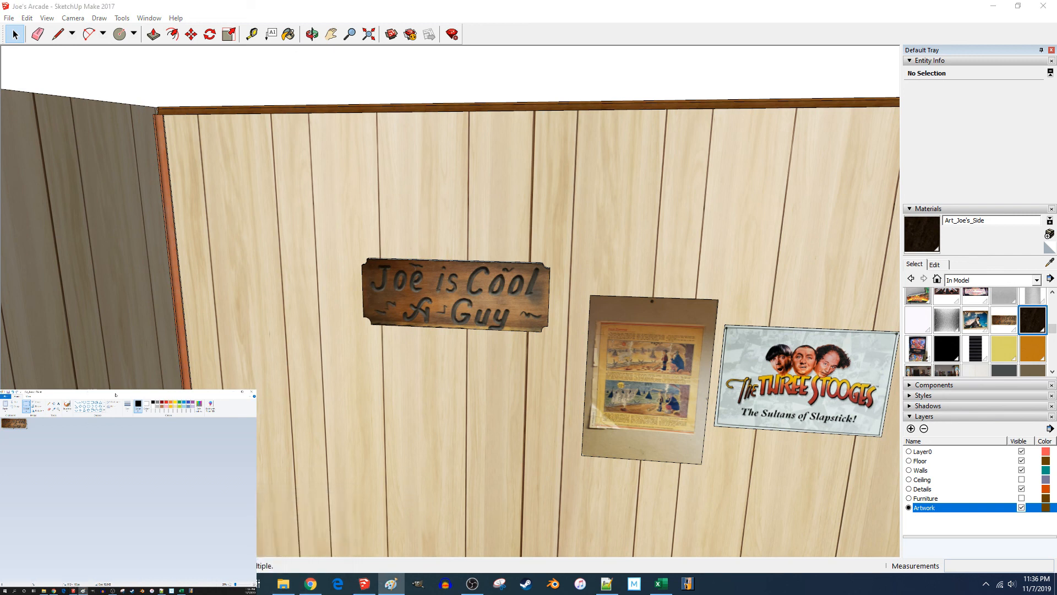
left_click(251, 391)
left_click(183, 482)
key("alt+Left")
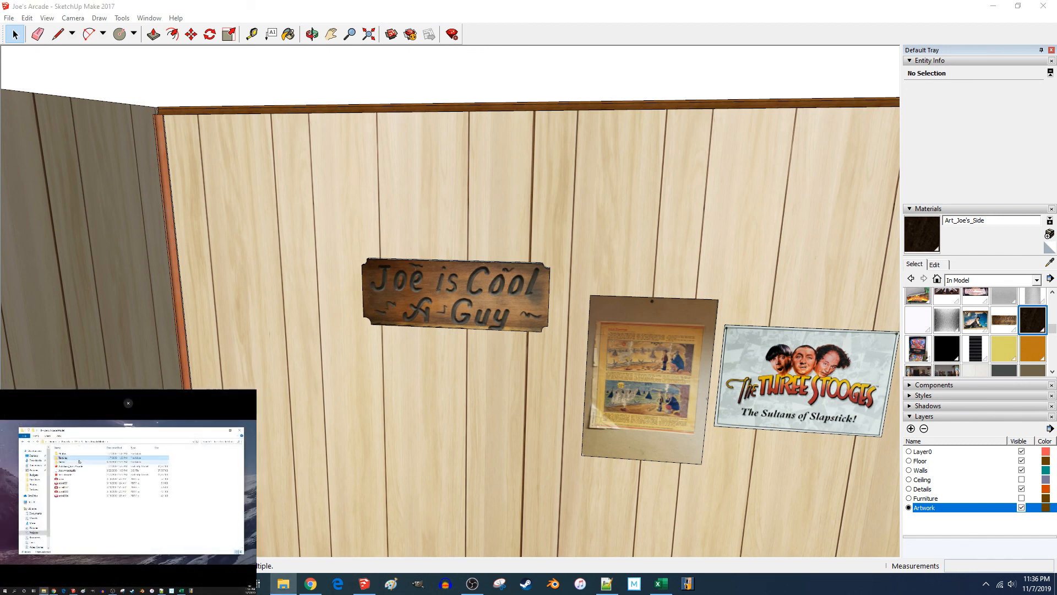
double_click(74, 453)
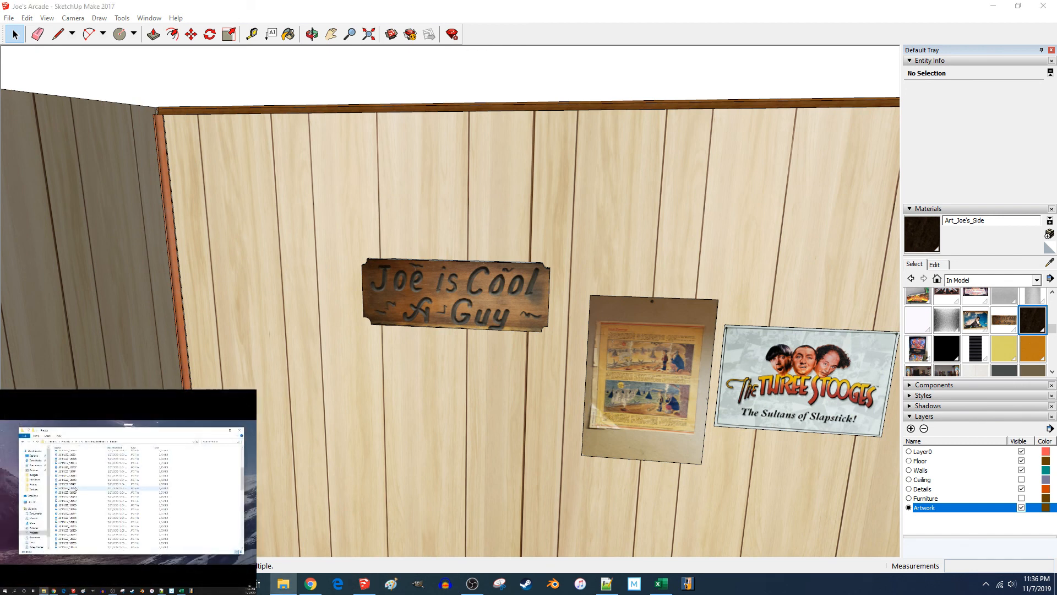
double_click(78, 495)
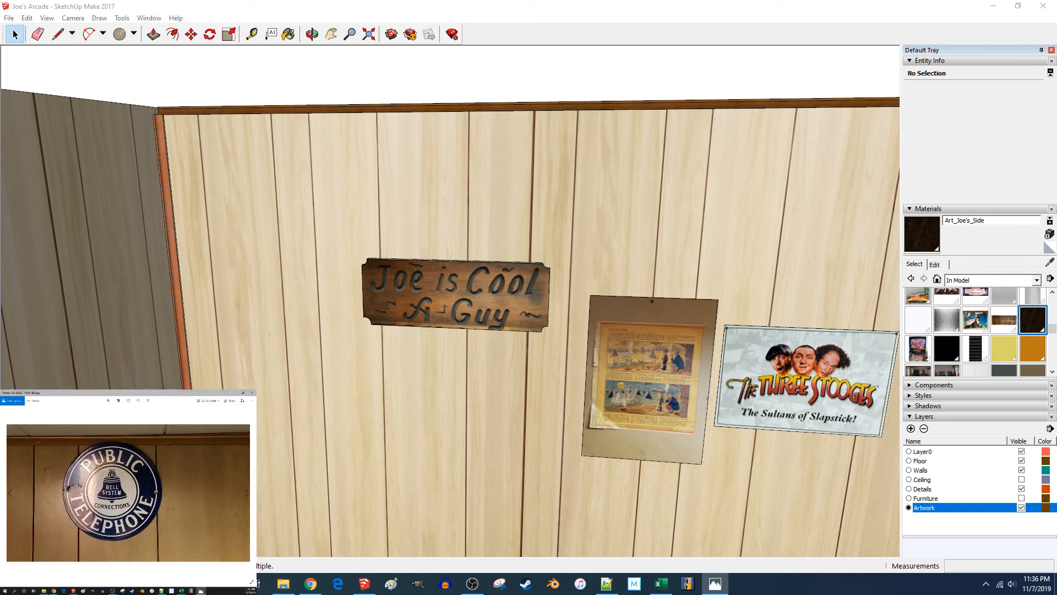
left_click(252, 393)
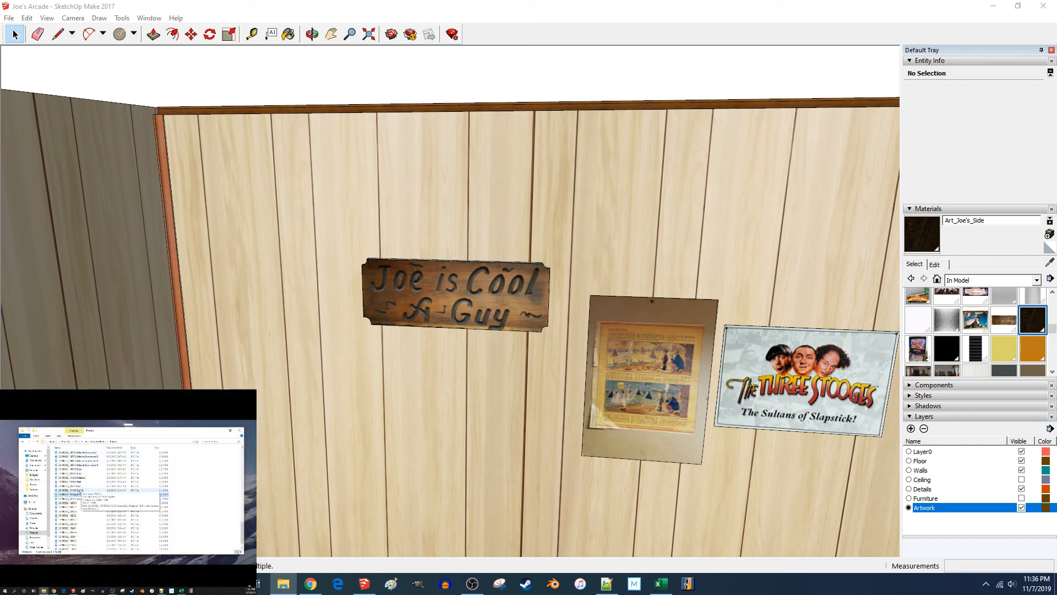
Step: Open the Bell System sign image from the textures folder in Paint
left_click(95, 441)
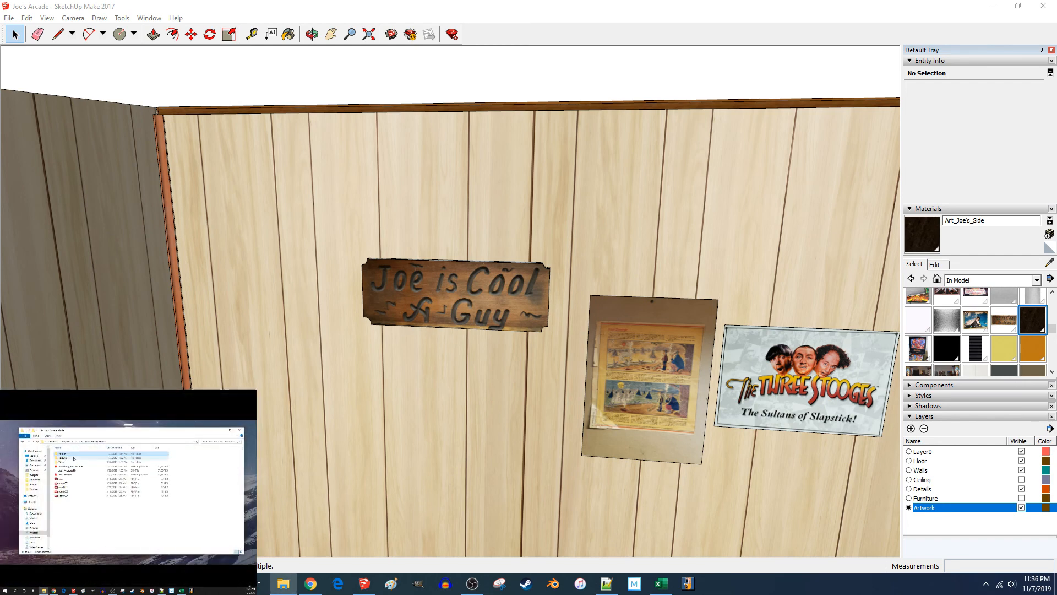
double_click(61, 459)
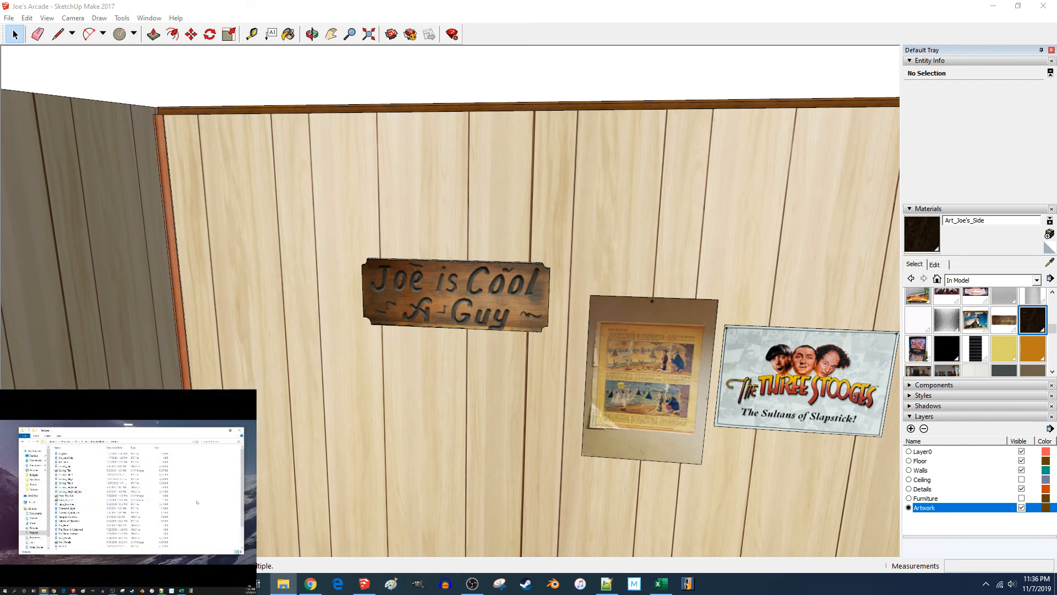
left_click(80, 454)
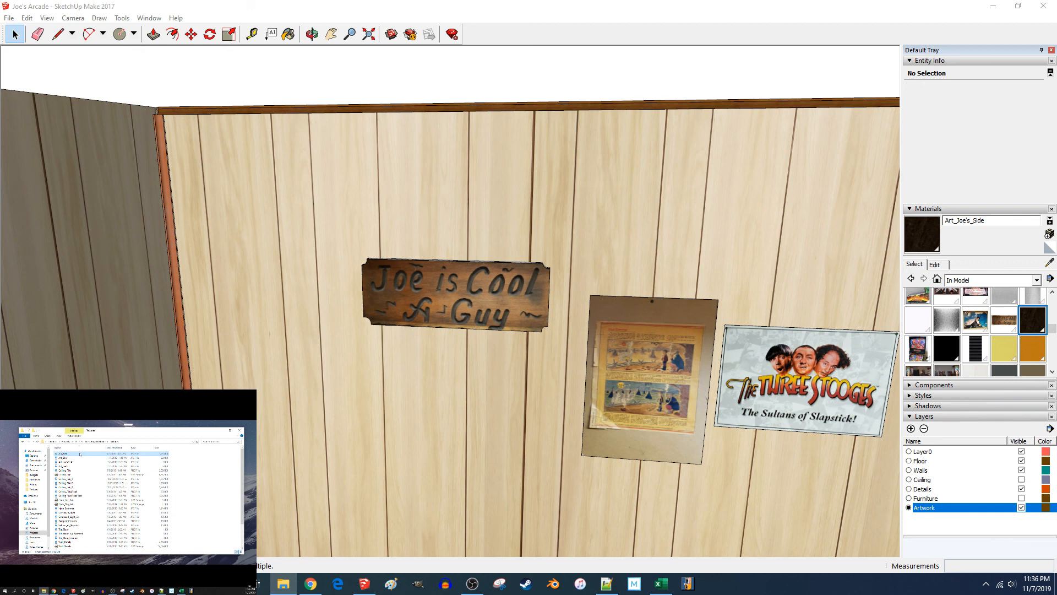
right_click(81, 454)
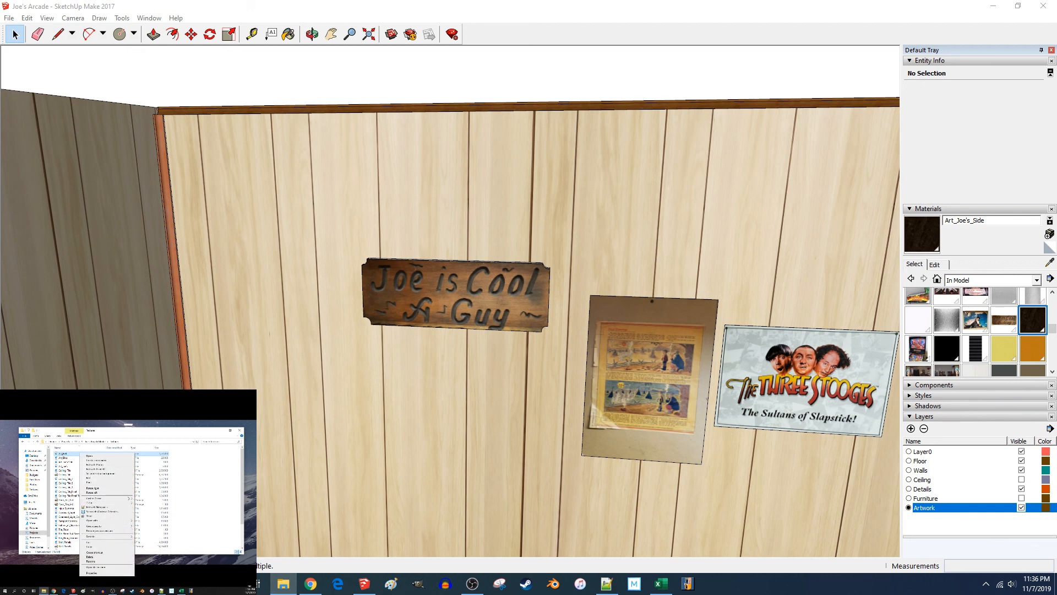
mouse_move(110, 520)
left_click(149, 531)
Step: Crop the photo closely around the round Bell System sign and resize the cropped image to a small texture
scroll(130, 503, "down", 2, "ctrl")
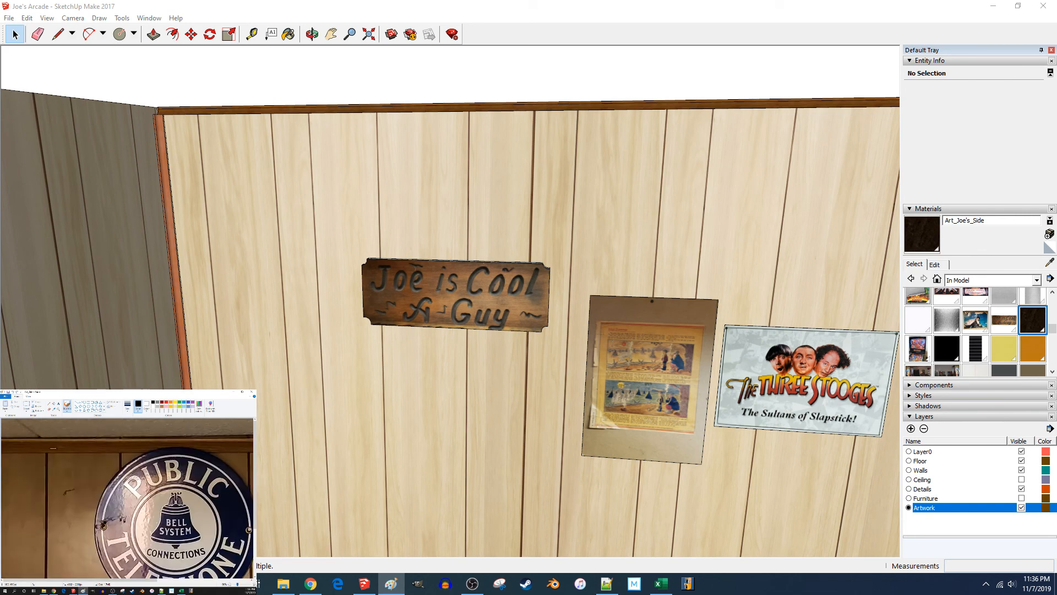
scroll(118, 490, "up", 1, "ctrl")
scroll(119, 491, "down", 2)
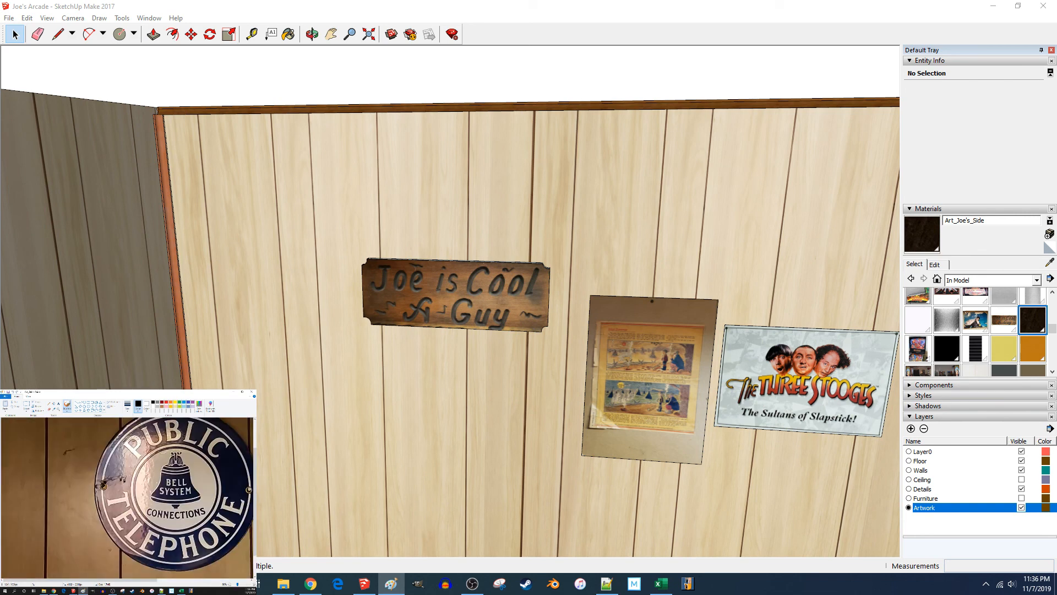
left_click_drag(83, 579, 107, 580)
scroll(78, 491, "down", 1, "ctrl")
scroll(103, 475, "down", 1, "ctrl")
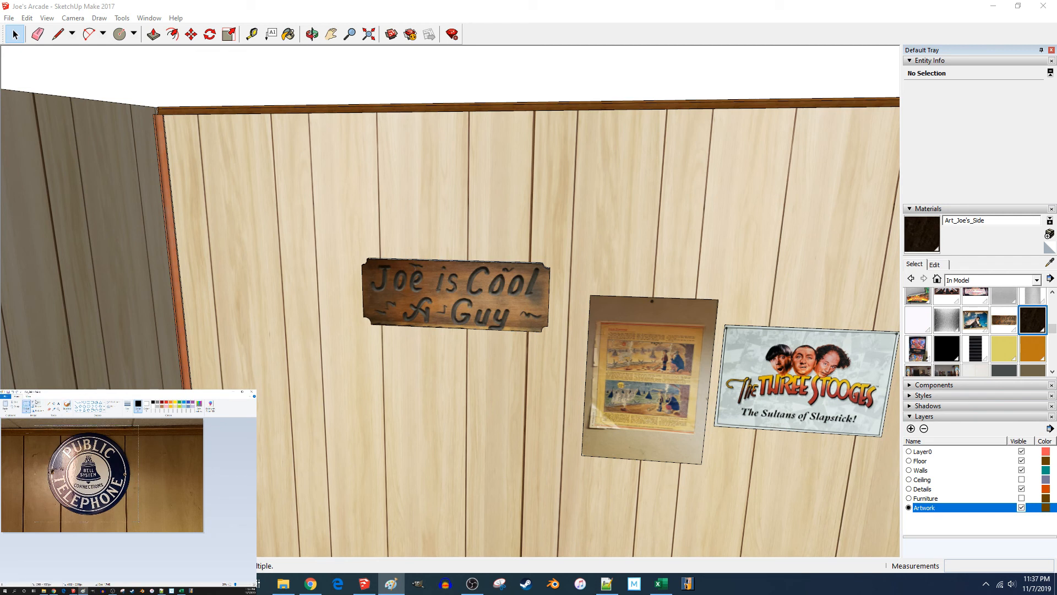
left_click(37, 401)
left_click(39, 407)
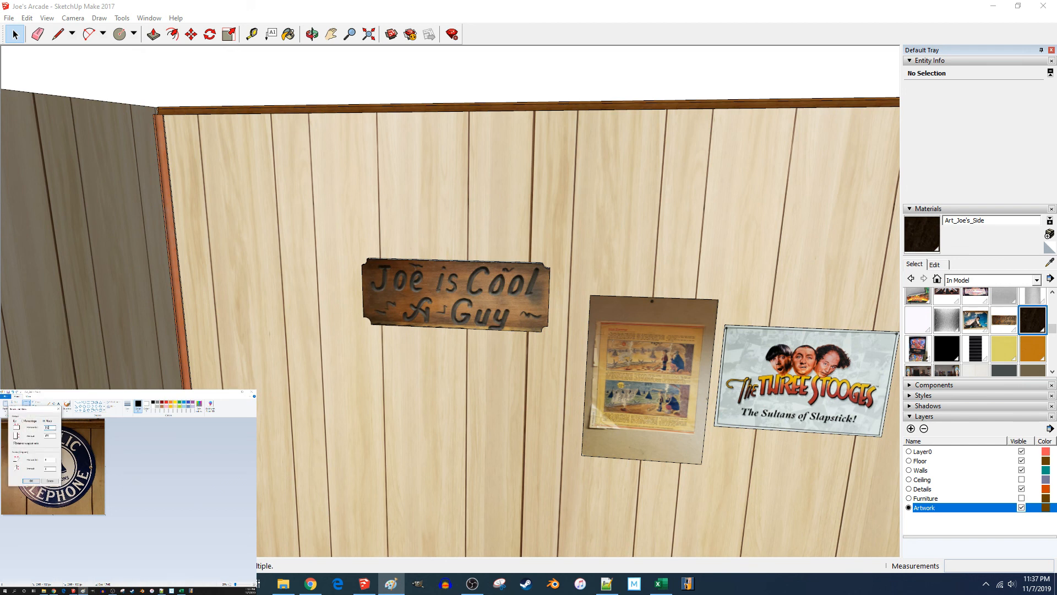
key("Return")
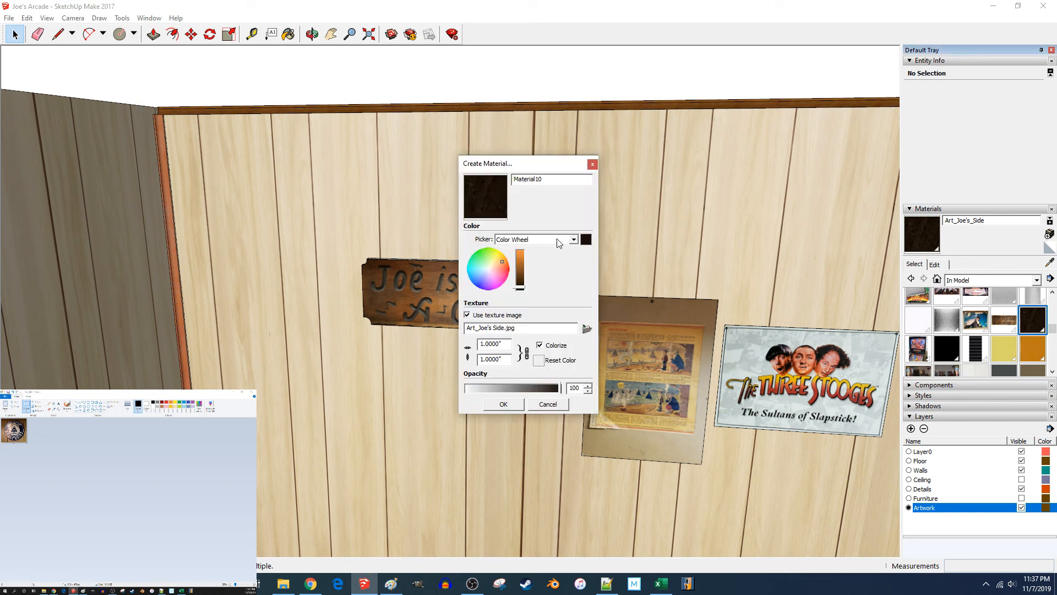
Step: In SketchUp, create a material named Art_Bell from the texture image Art_Bell.jpg with unlinked dimensions and a width of 9"
left_click_drag(552, 179, 424, 164)
type("Art_Bell")
left_click(587, 328)
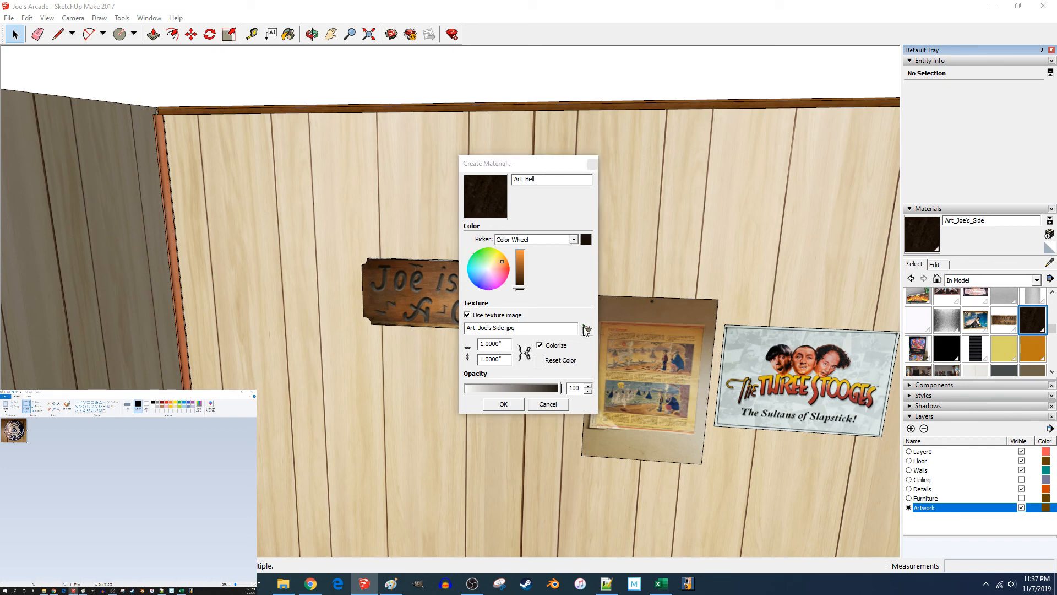
double_click(583, 248)
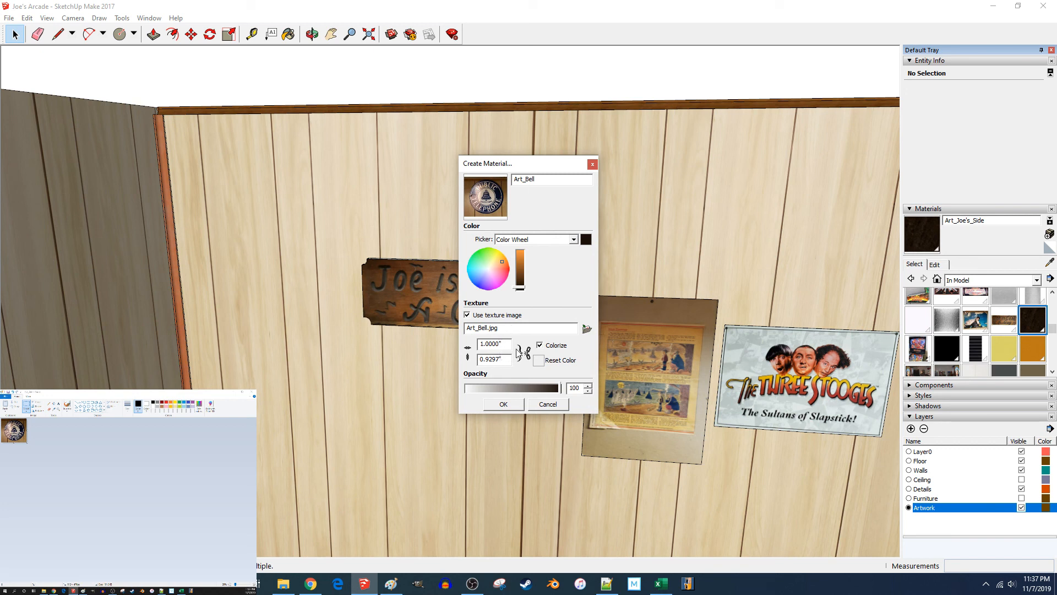
left_click(524, 353)
left_click_drag(497, 343, 395, 337)
type("9")
left_click(503, 405)
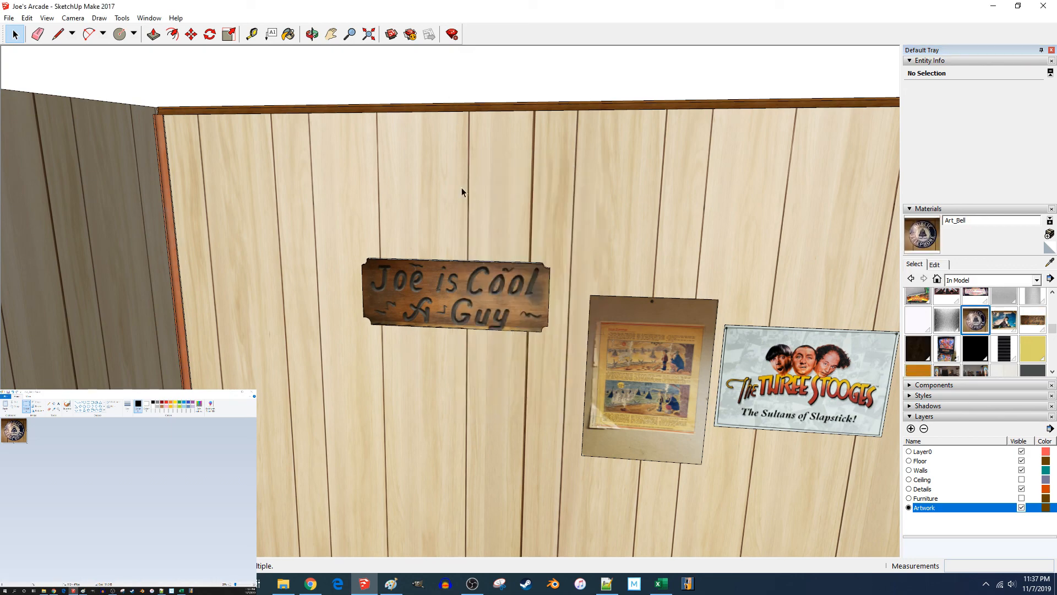
Step: In the Left view, draw a circle with a 4.375" radius on the panelled wall between the two outlet conduits
scroll(487, 276, "down", 10)
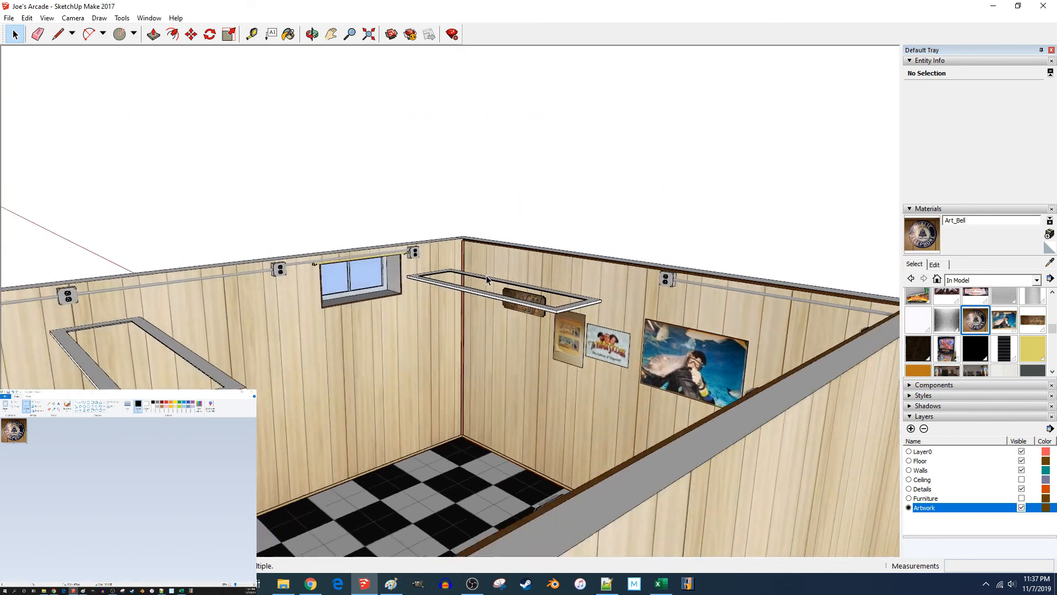
scroll(487, 277, "up", 10)
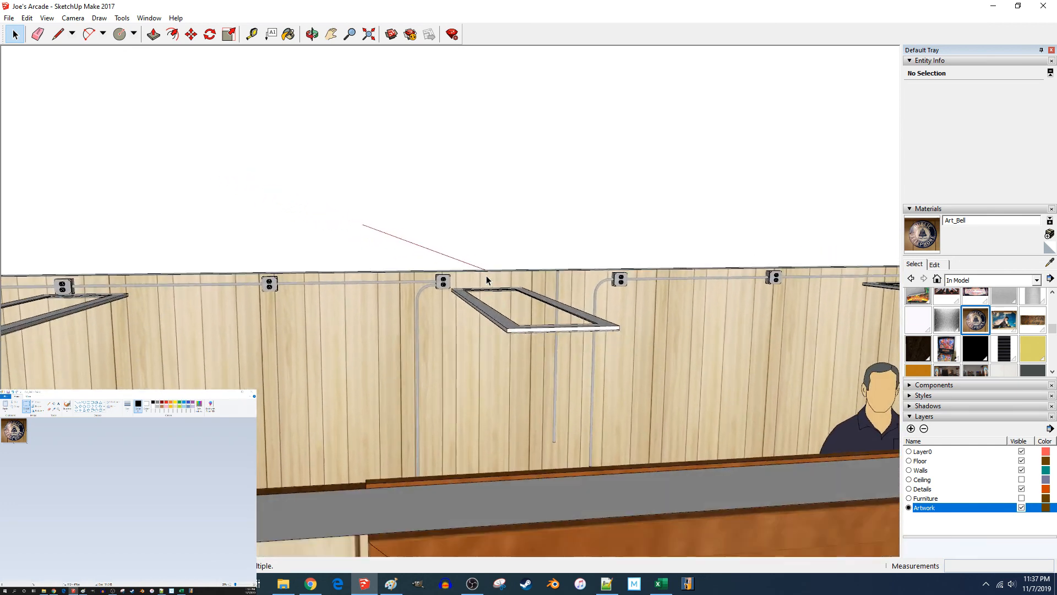
key("F7")
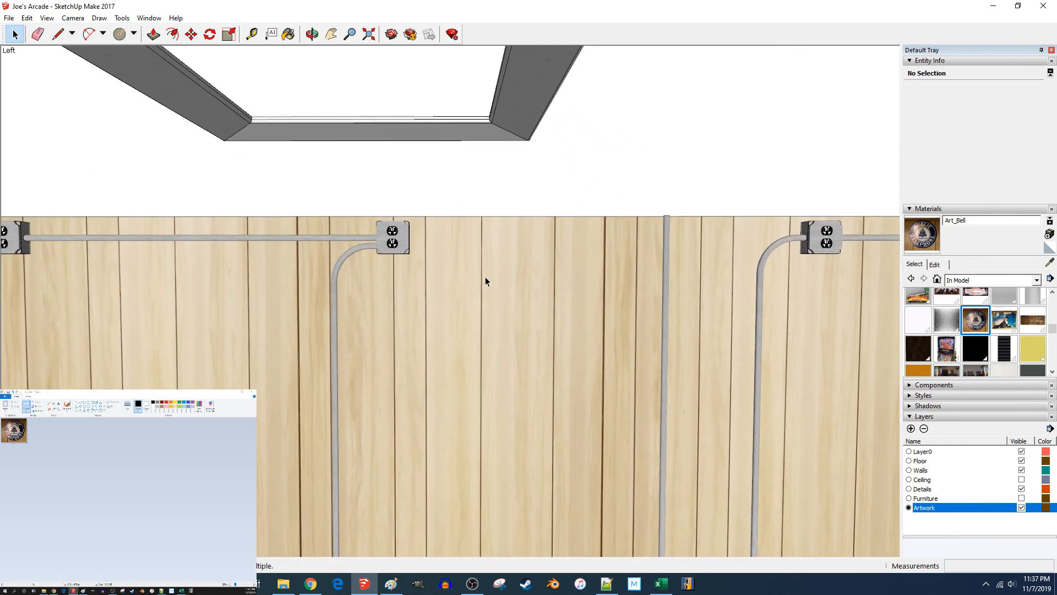
key("c")
left_click(461, 293)
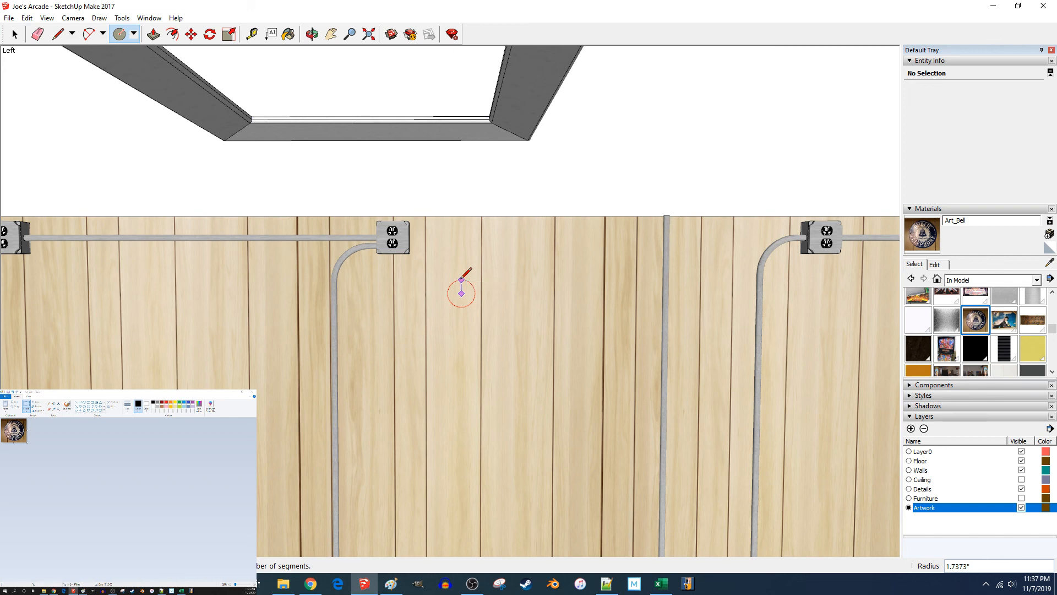
key("Escape")
left_click(464, 277)
type("4.3")
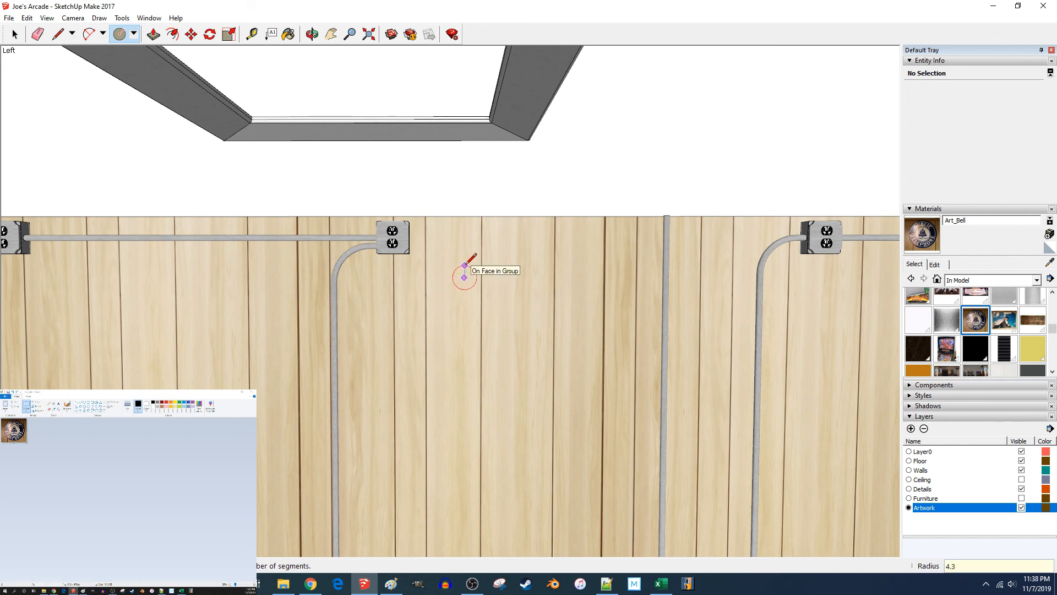
type("75")
key("Return")
key("p")
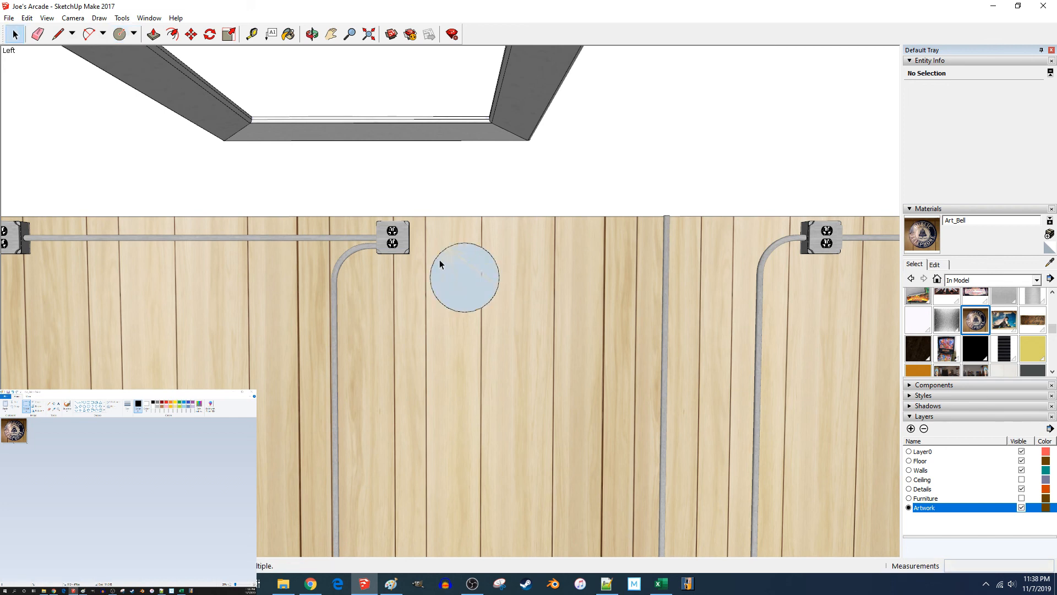
Step: Extrude the circle on the panelled wall 1/16" into a thin disc and select its group
left_click(461, 275)
type("1/16")
key("Return")
middle_click_drag(461, 276, 479, 266)
key("space")
left_click(479, 266)
scroll(480, 266, "up", 6)
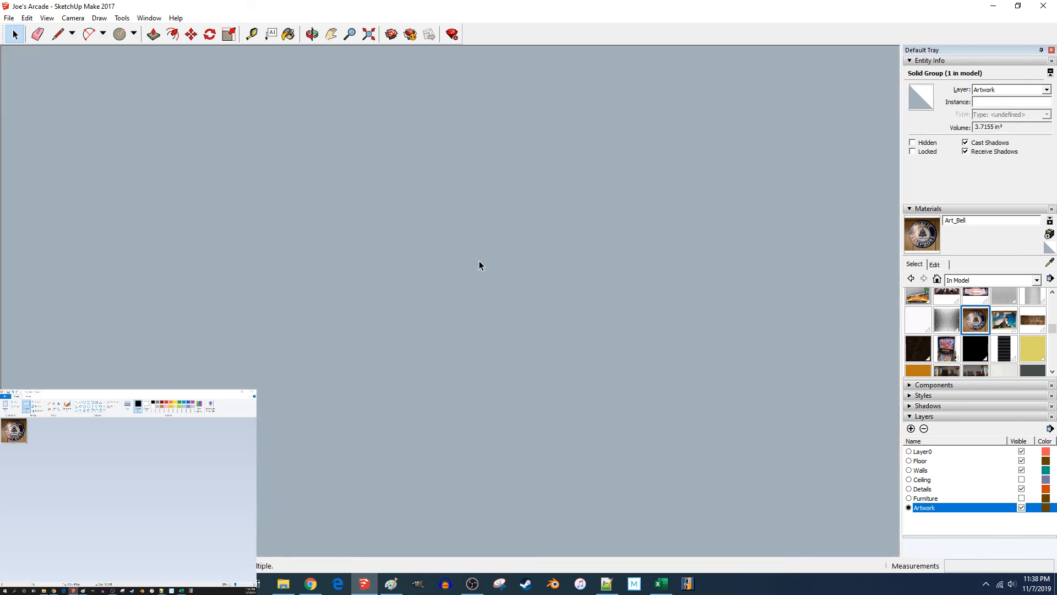
scroll(479, 260, "down", 2)
scroll(465, 264, "down", 3)
scroll(451, 279, "up", 2)
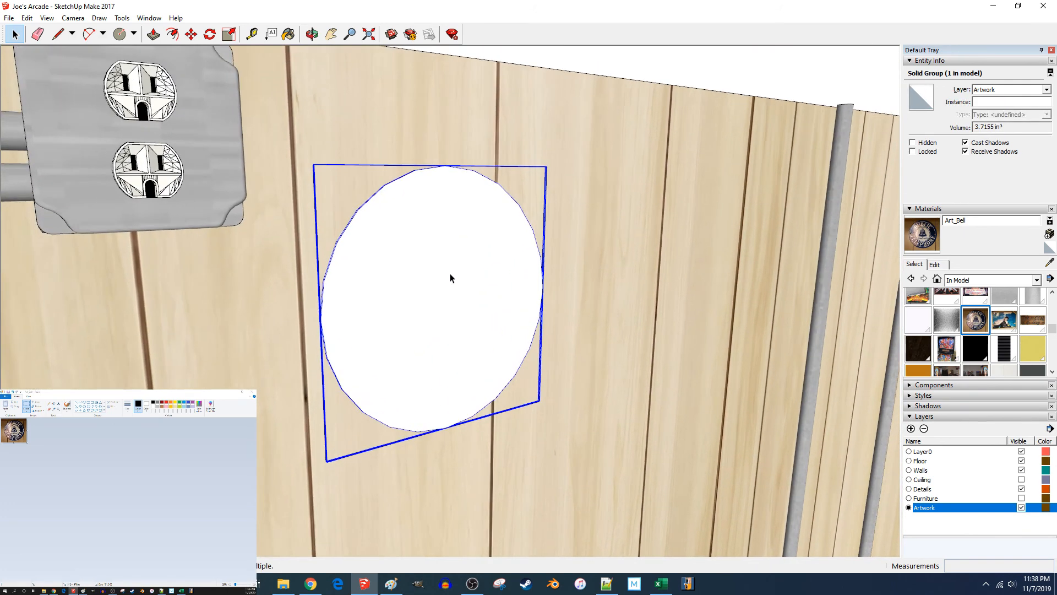
Step: Paint the whole disc group with the Art_Bell material
middle_click_drag(520, 282, 563, 287)
key("b")
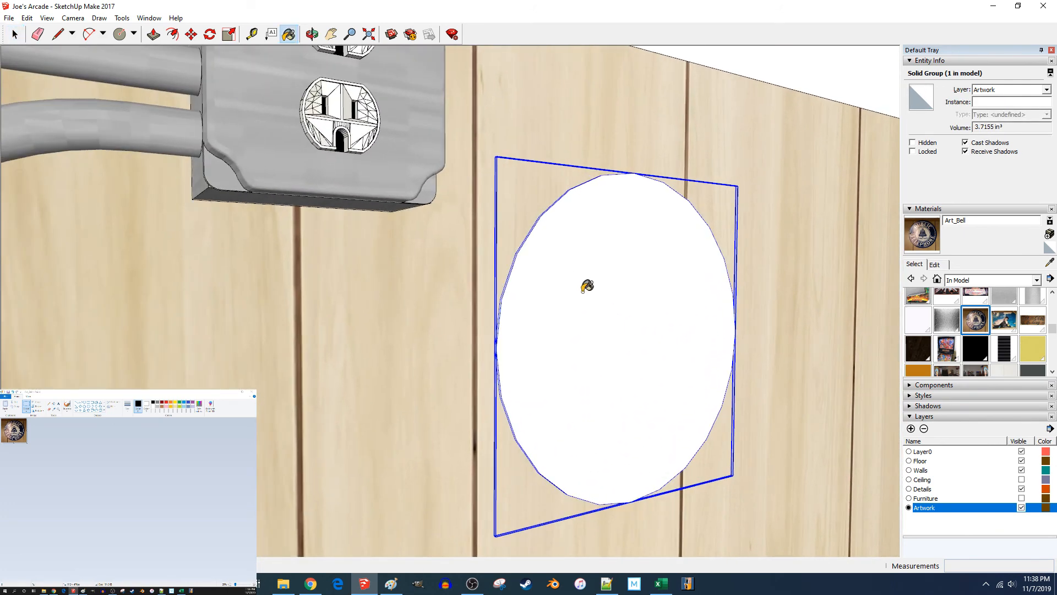
left_click(580, 279)
key("space")
middle_click_drag(582, 292, 606, 292)
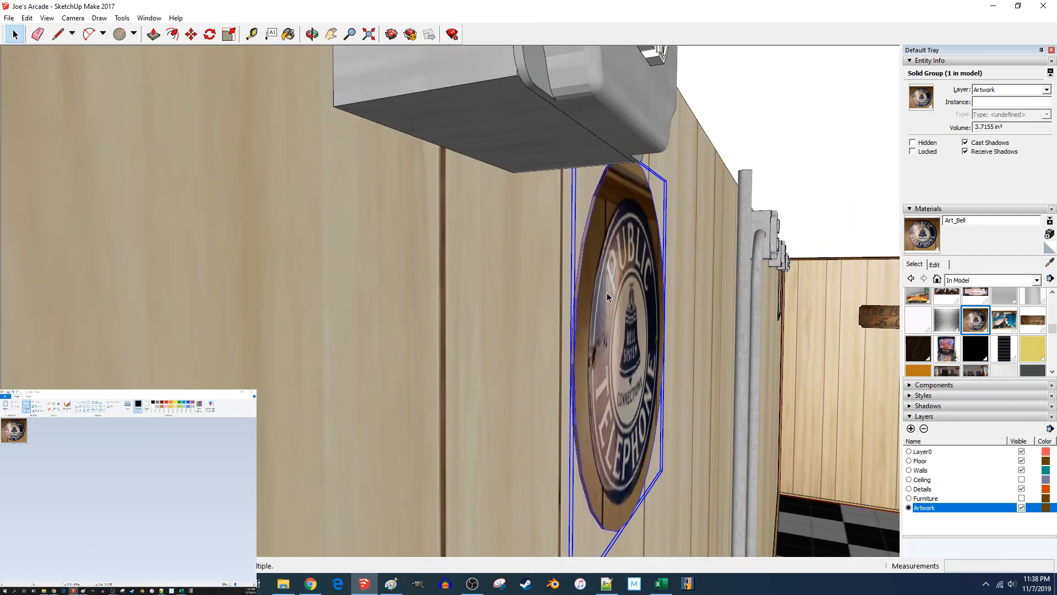
Step: Open the disc group and try to make a unique texture for its front face
double_click(613, 292)
left_click(578, 278)
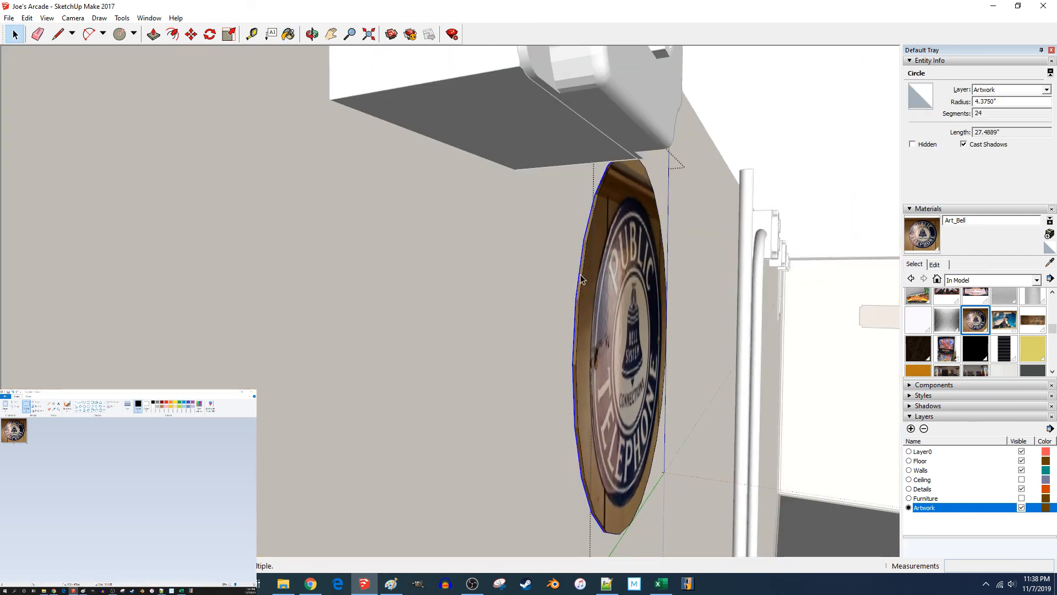
middle_click_drag(584, 279, 598, 292)
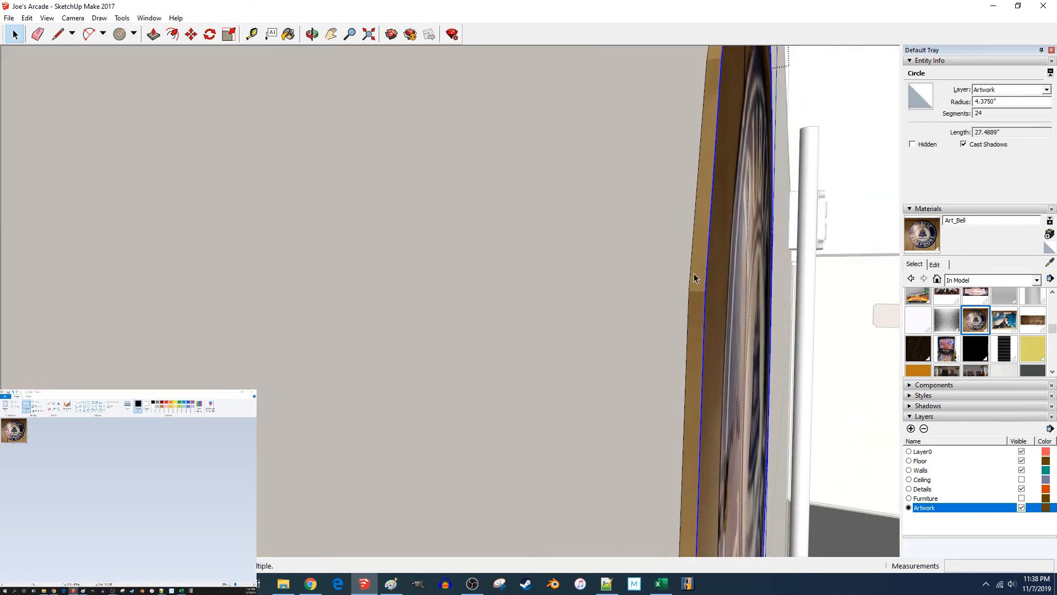
right_click(698, 266)
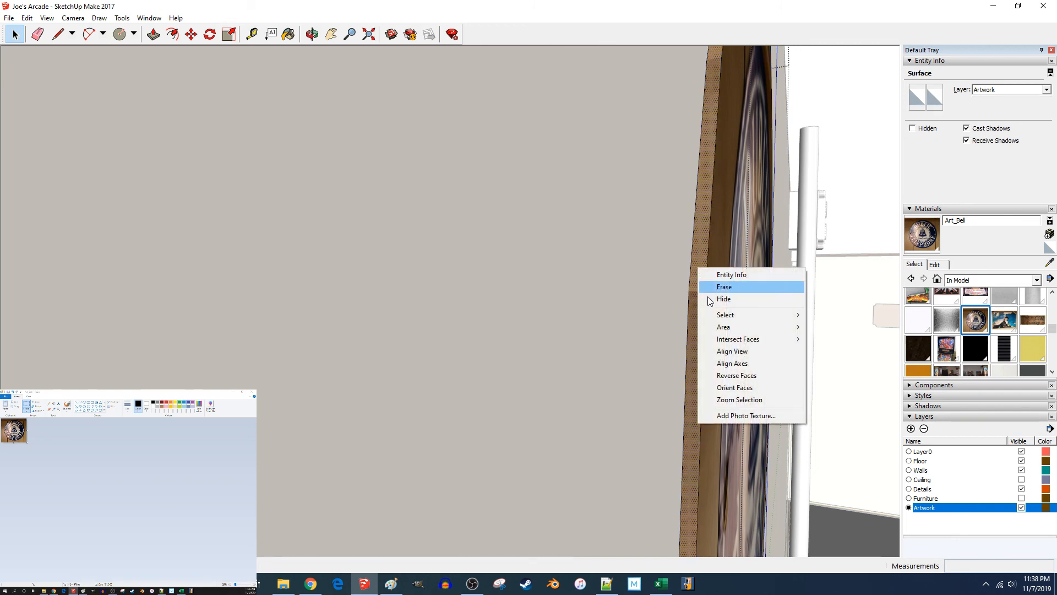
left_click(758, 400)
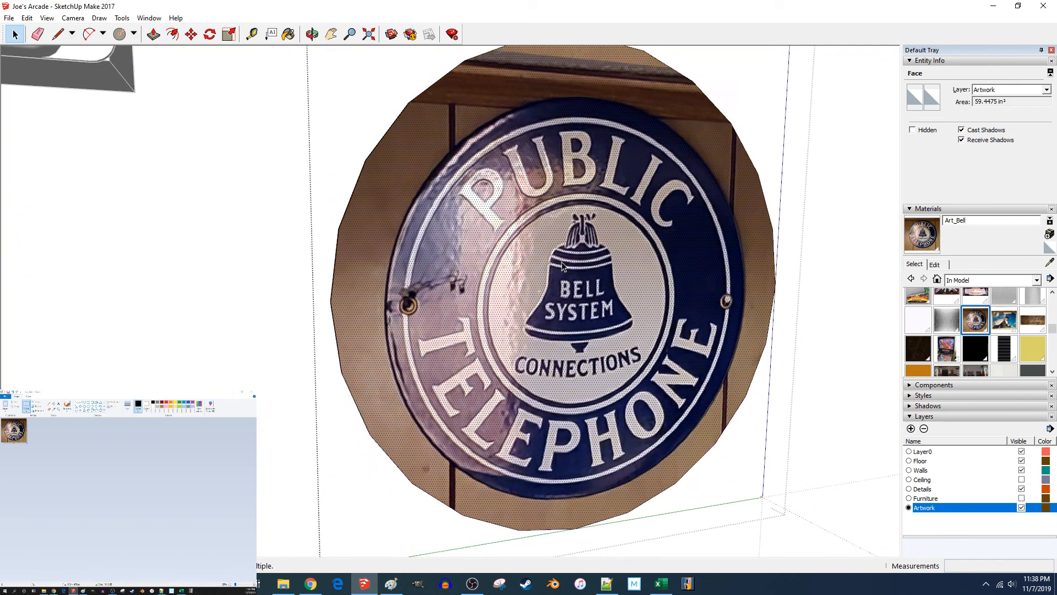
right_click(561, 264)
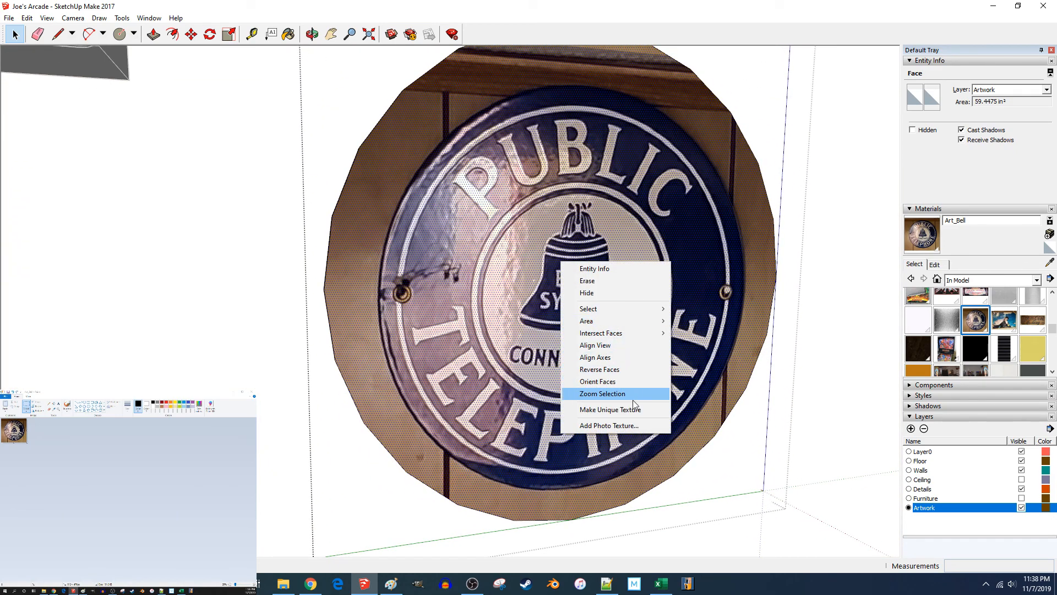
left_click(486, 321)
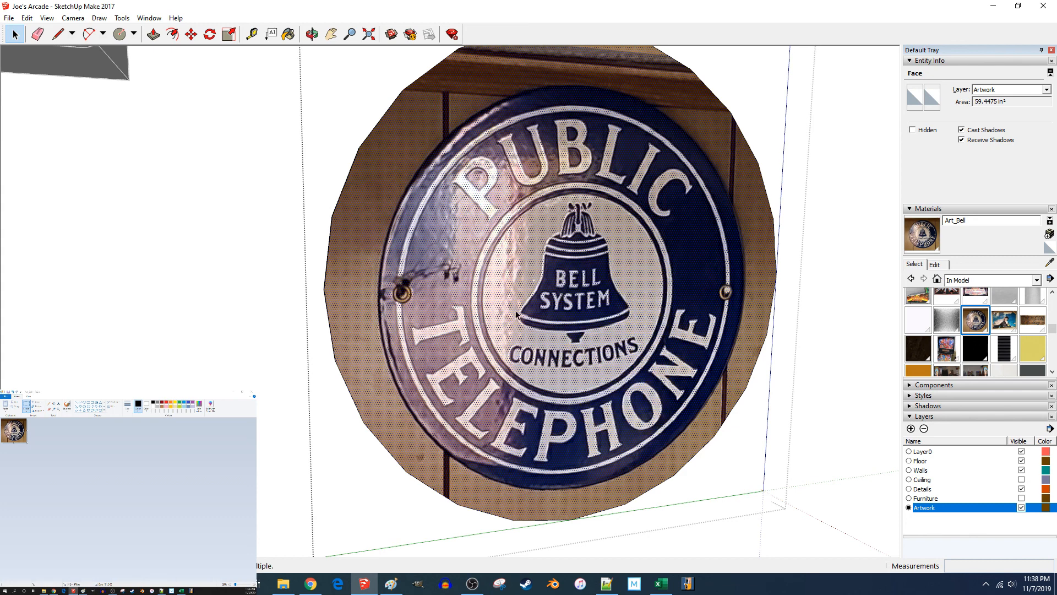
right_click(519, 308)
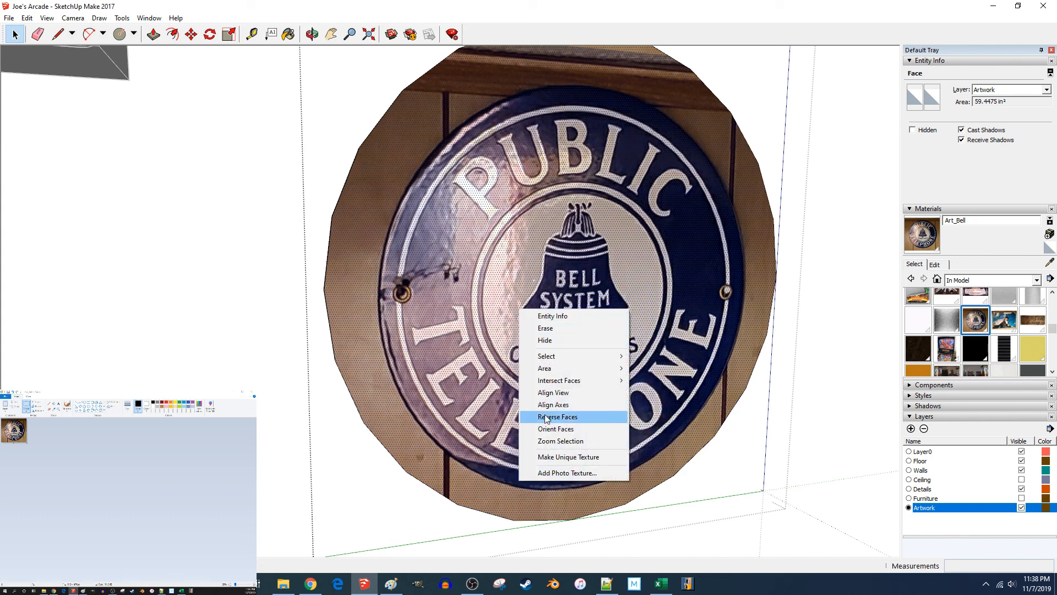
left_click(561, 440)
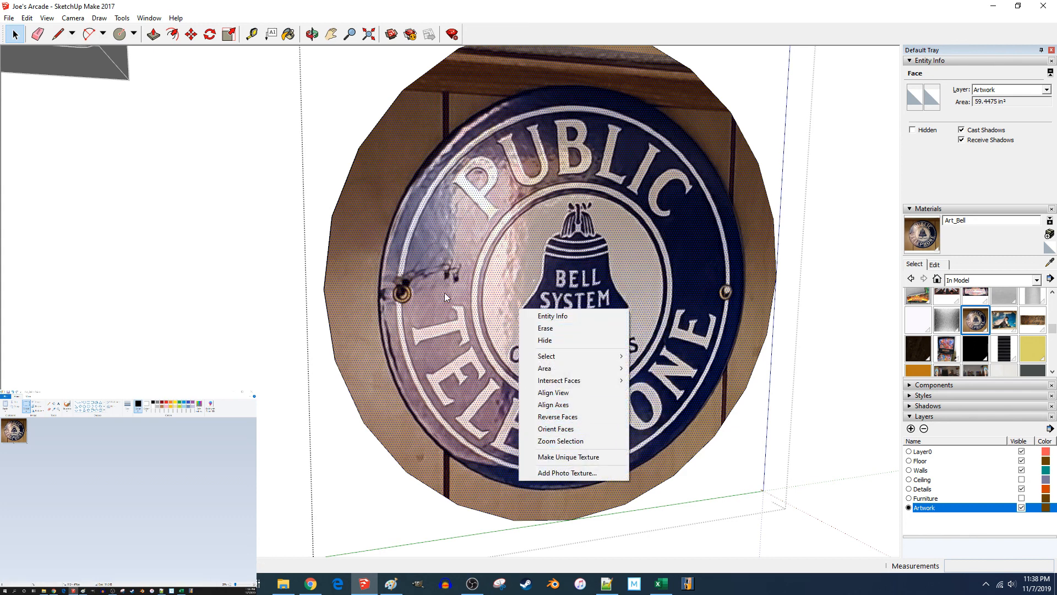
scroll(444, 293, "down", 2)
left_click(693, 250)
double_click(512, 278)
right_click(497, 286)
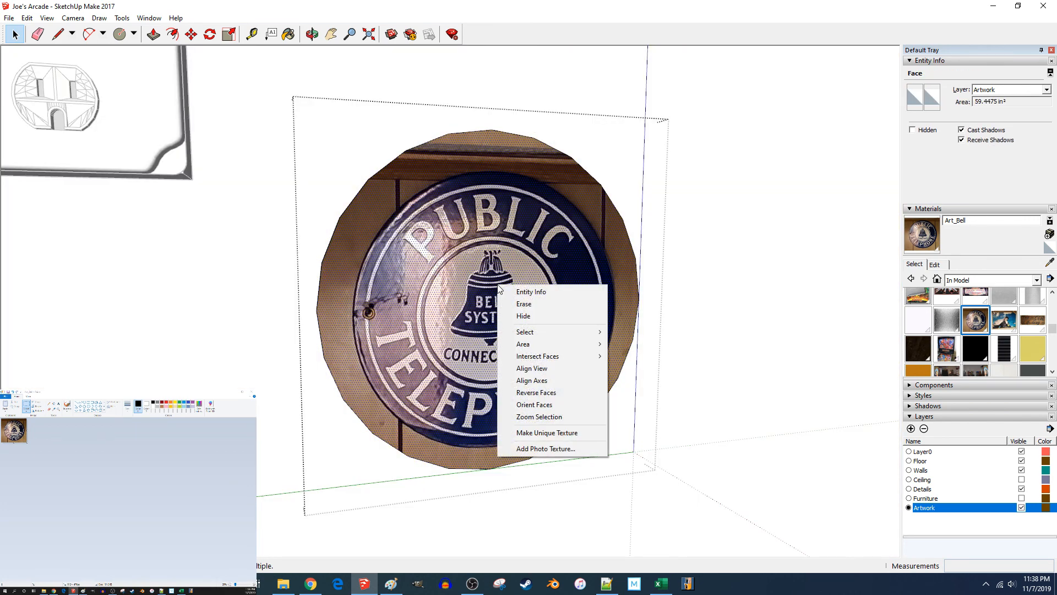
left_click(550, 433)
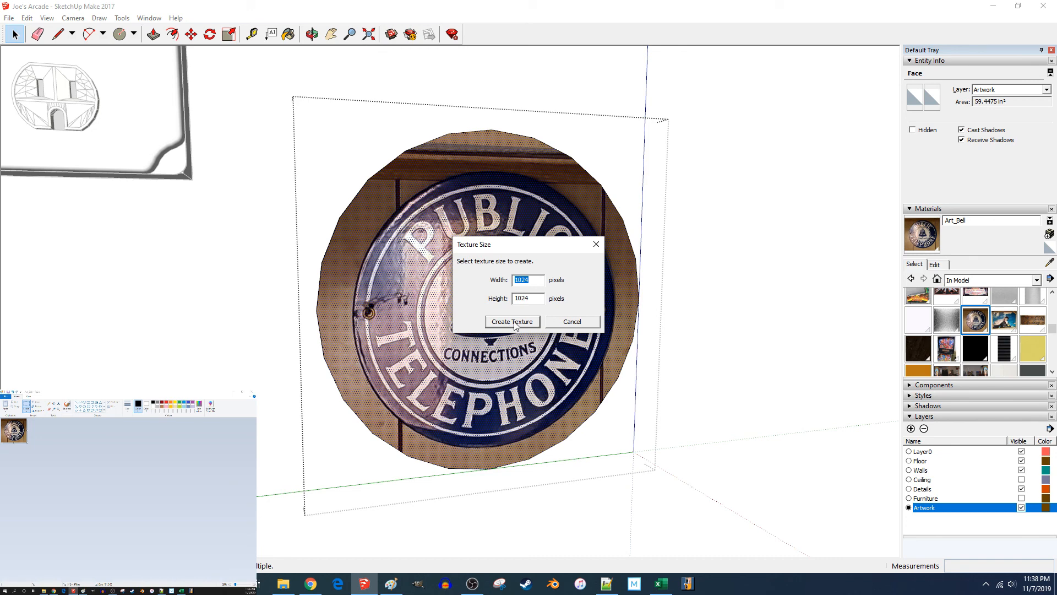
left_click(562, 321)
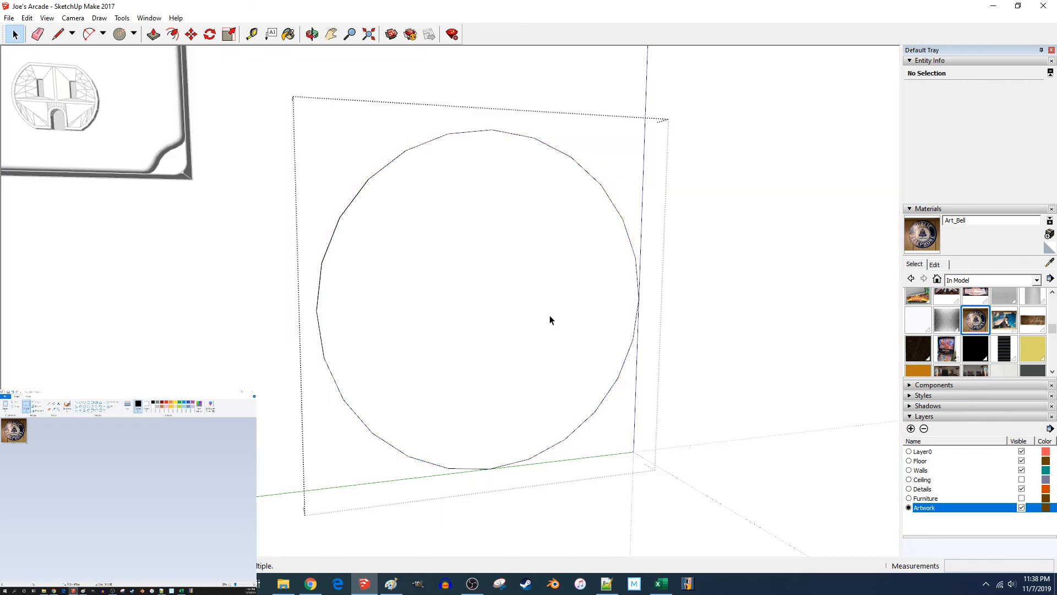
Step: Apply the Art_Bell material directly to the disc's front face inside the group
key("b")
left_click(538, 308)
key("space")
Step: Reposition and enlarge the front face's texture so the Bell System sign fills the disc, and close the group
right_click(523, 304)
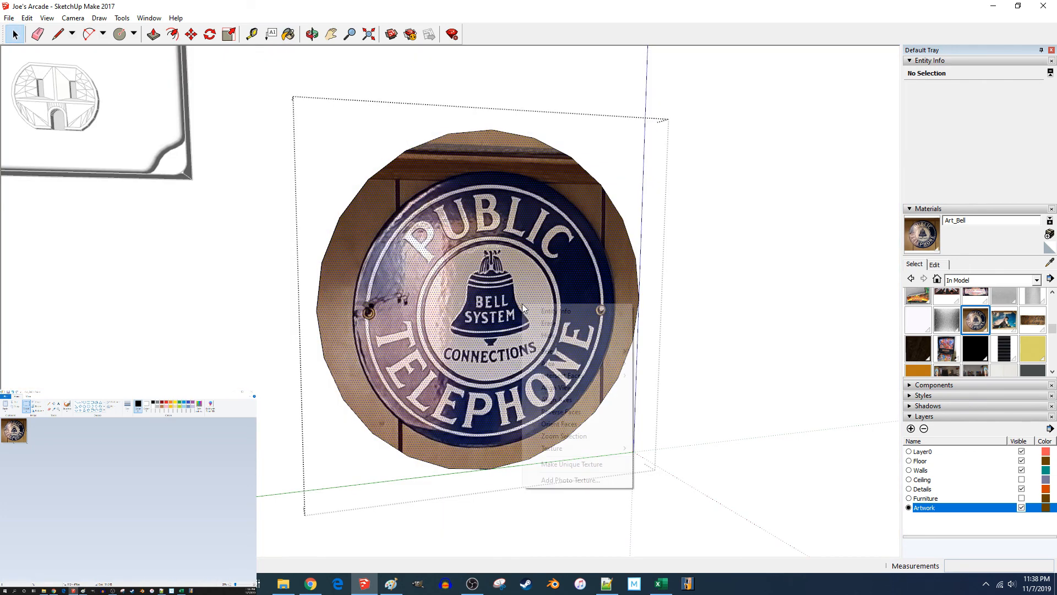
mouse_move(622, 448)
left_click(658, 448)
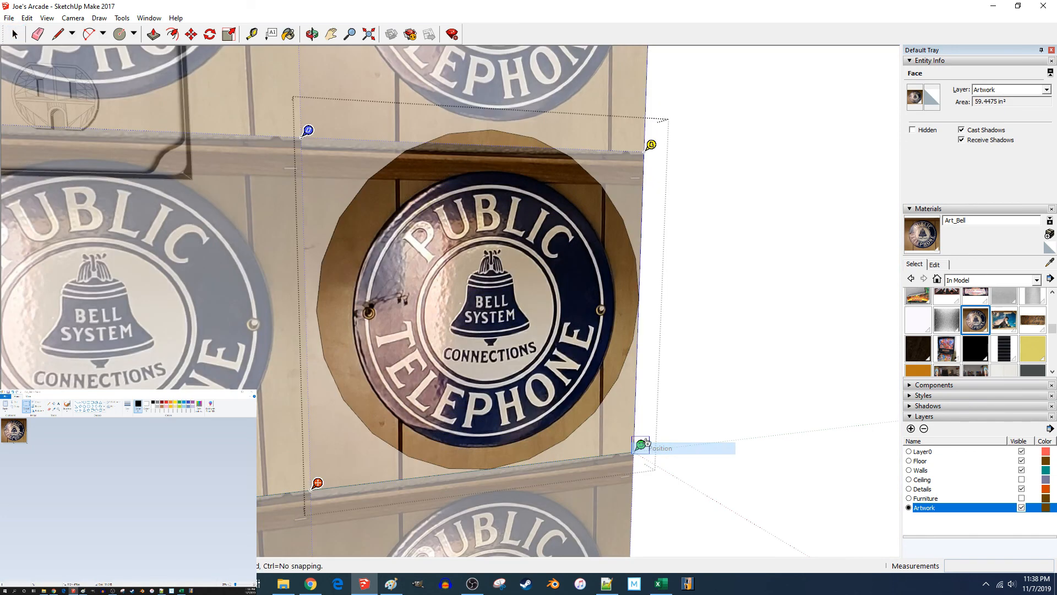
left_click_drag(650, 452, 808, 479)
left_click_drag(601, 331, 537, 371)
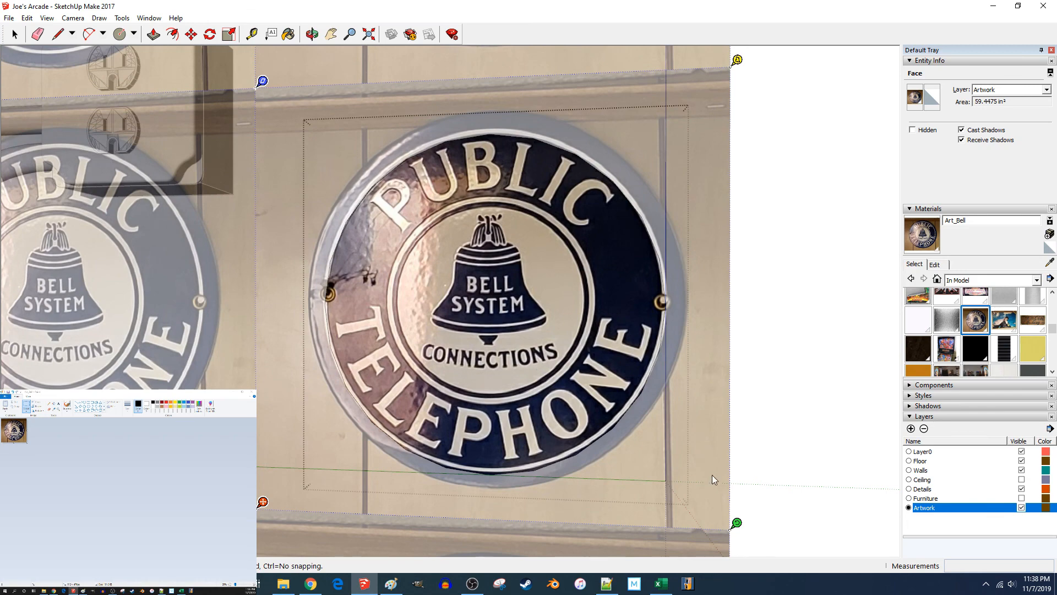
left_click_drag(736, 522, 680, 520)
left_click_drag(478, 418, 499, 398)
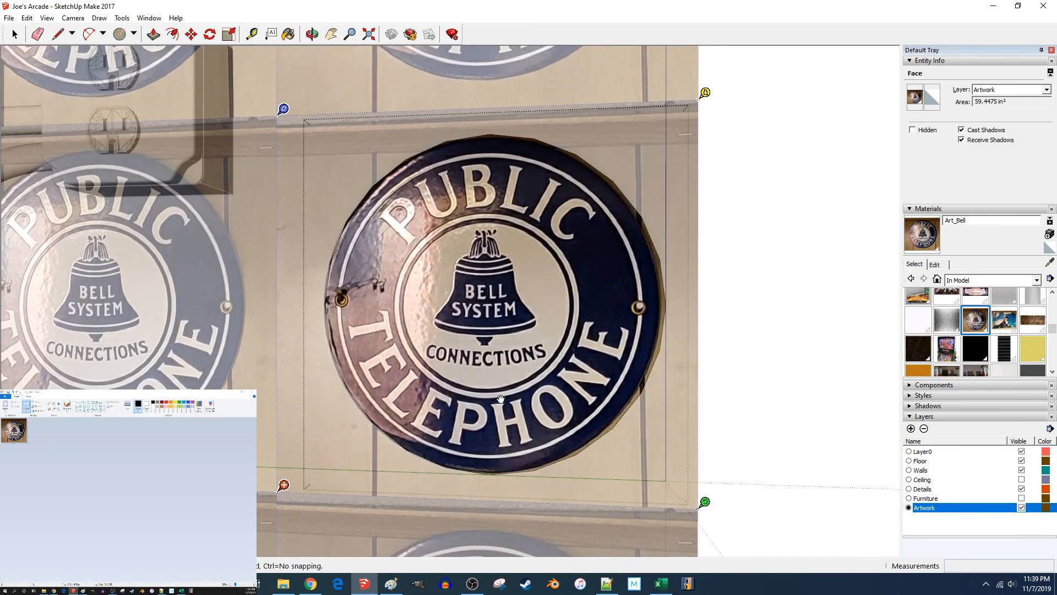
scroll(793, 321, "down", 5)
left_click(793, 321)
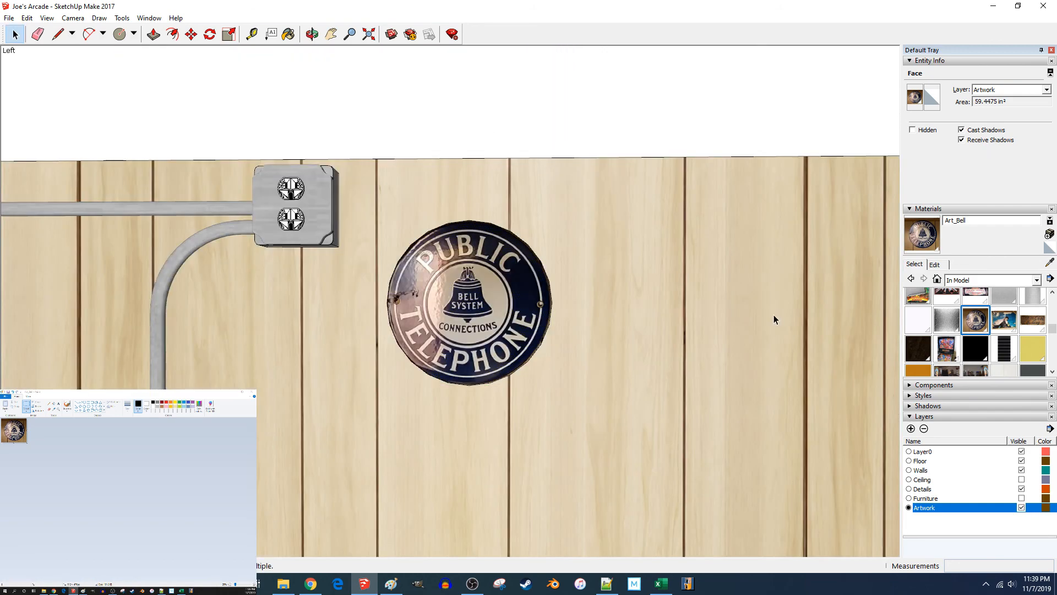
Step: Delete the coarse disc and draw a smoother circle with more segments and a 4.375" radius on the wall below the outlet
left_click(490, 279)
key("Delete")
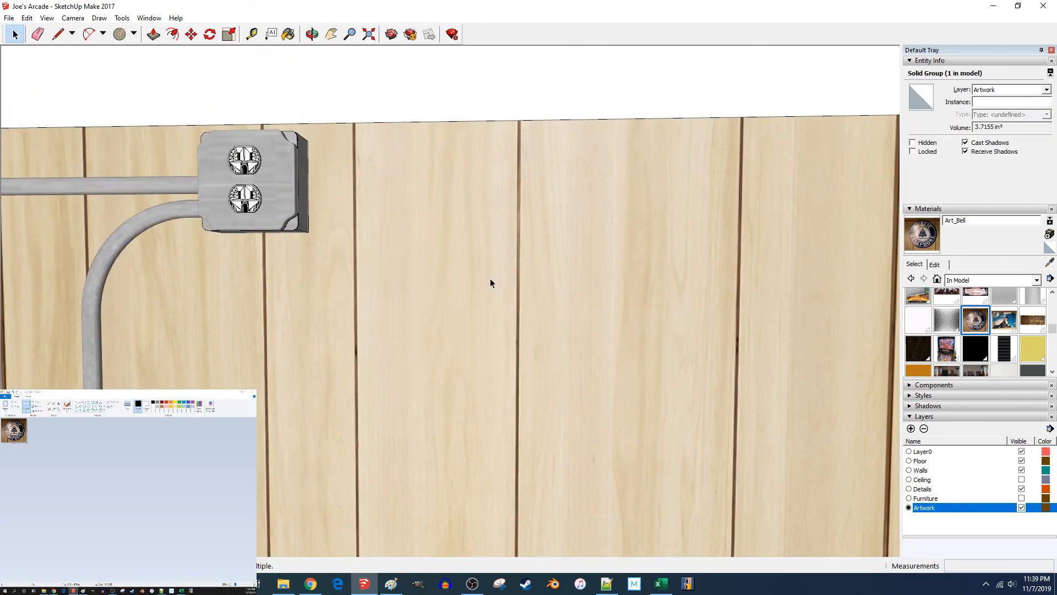
key("c")
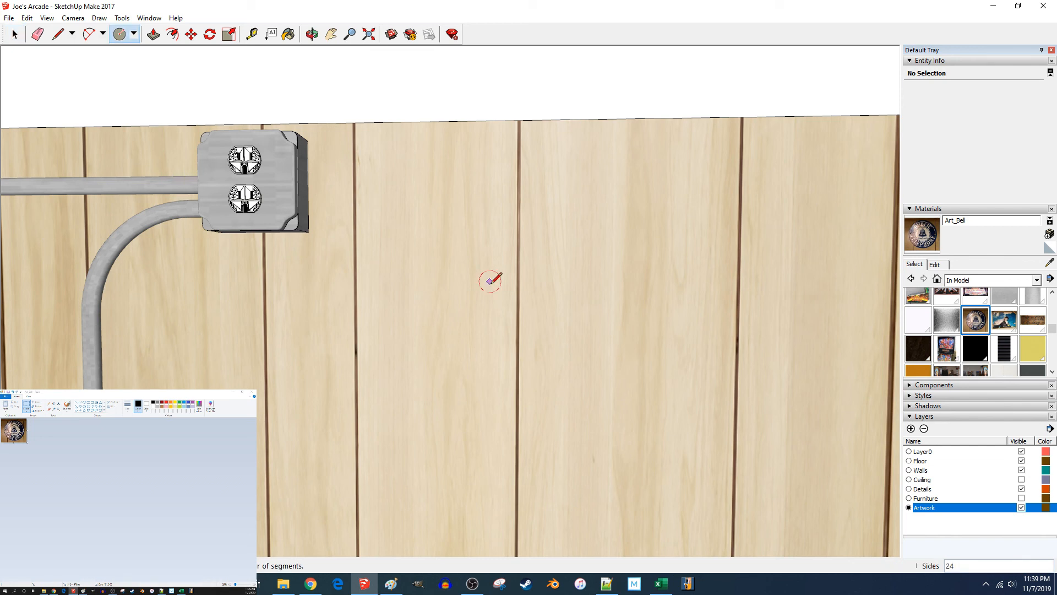
left_click(464, 400)
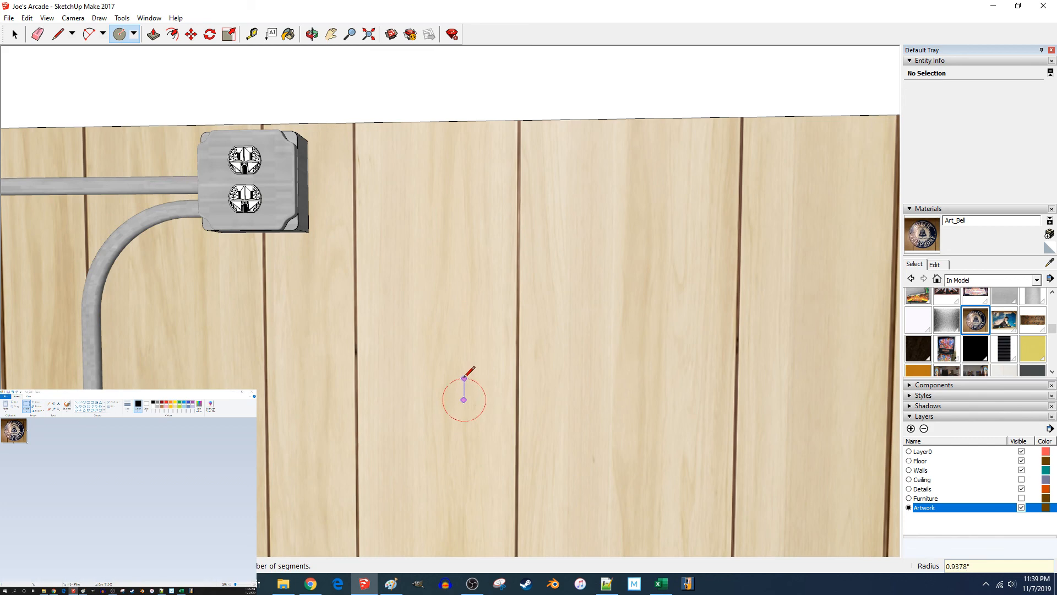
type("4.375")
key("Return")
Step: Extrude the new circle 1/16" and paint its front face with the Art_Bell material
key("p")
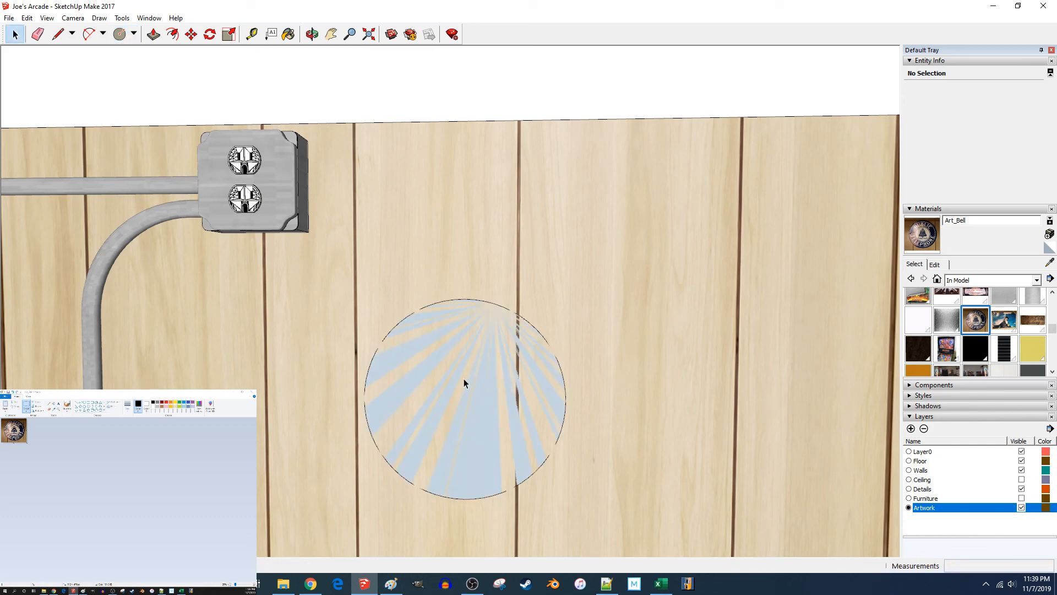
left_click(462, 401)
type("1/")
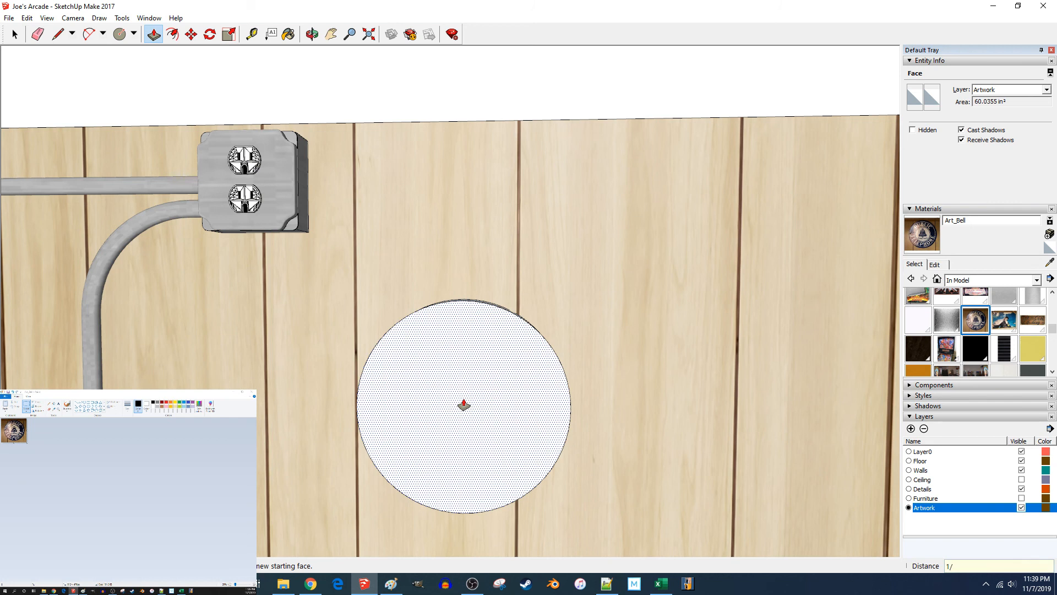
type("16")
key("Return")
key("space")
key("b")
left_click(465, 402)
key("space")
Step: Position the disc's face texture, enlarging the image and moving the Bell System sign over the disc
right_click(455, 403)
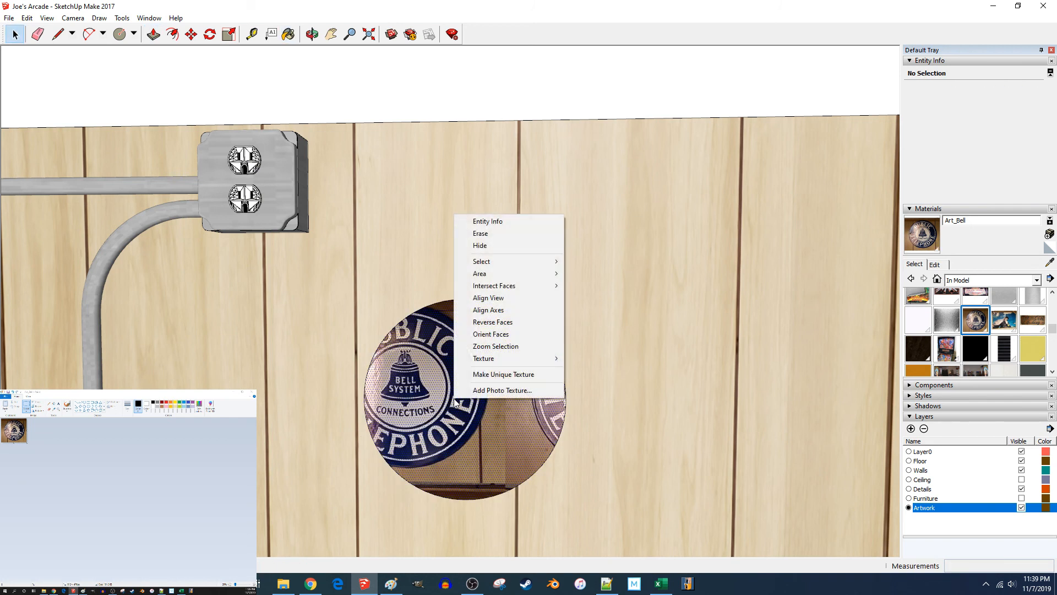
mouse_move(548, 358)
left_click(605, 359)
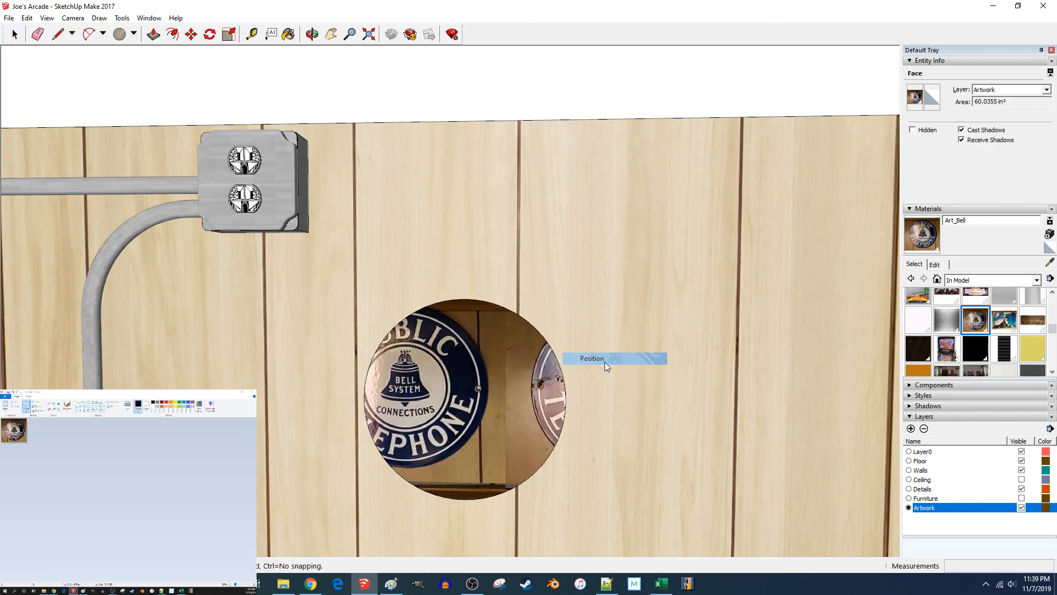
middle_click_drag(604, 362, 600, 335, "shift")
scroll(480, 448, "up", 3)
left_click_drag(433, 369, 465, 380)
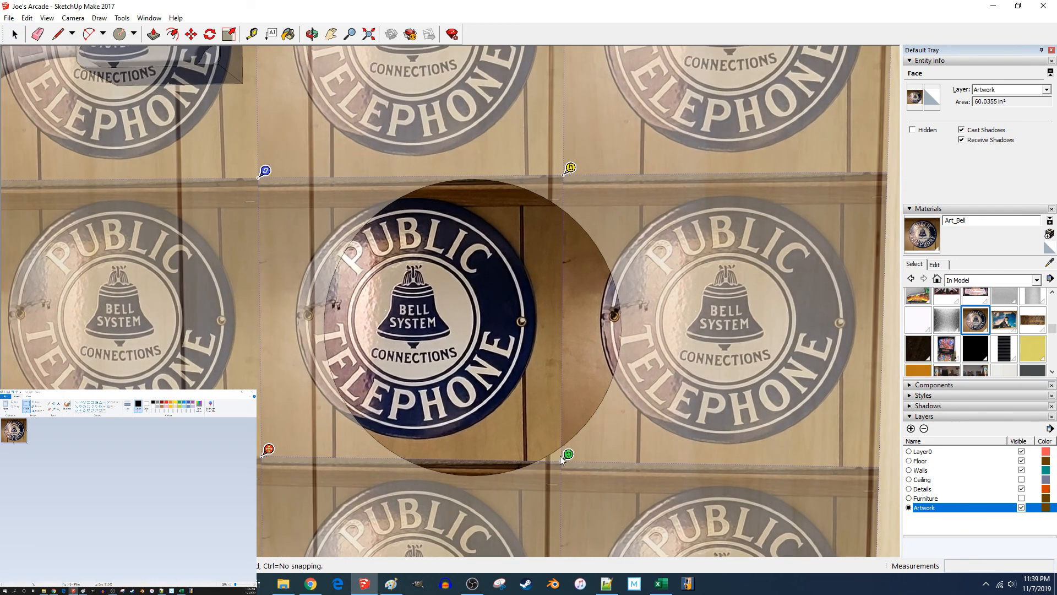
left_click_drag(566, 456, 678, 455)
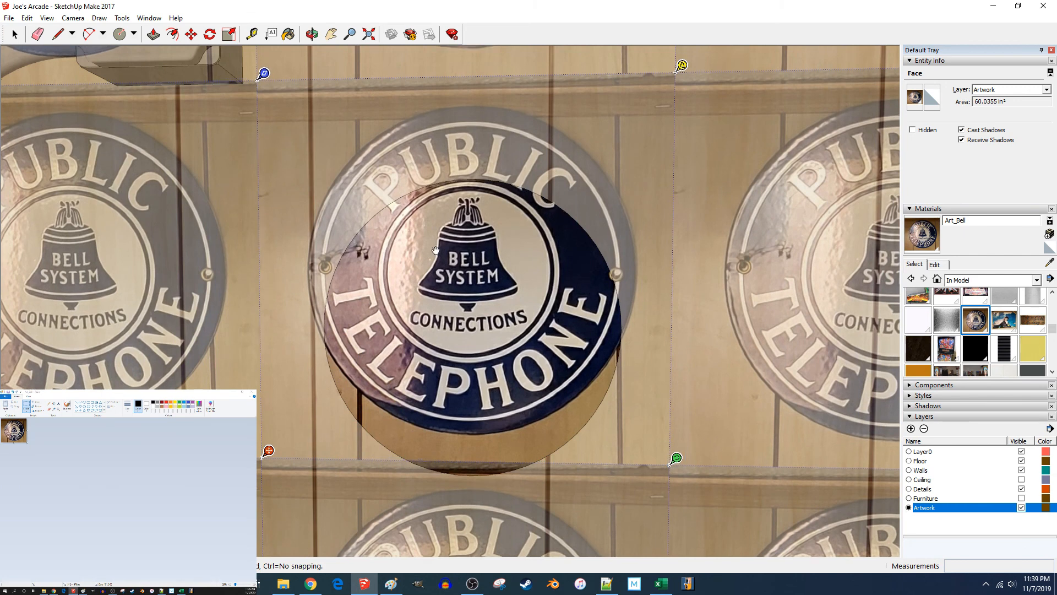
left_click_drag(436, 248, 439, 294)
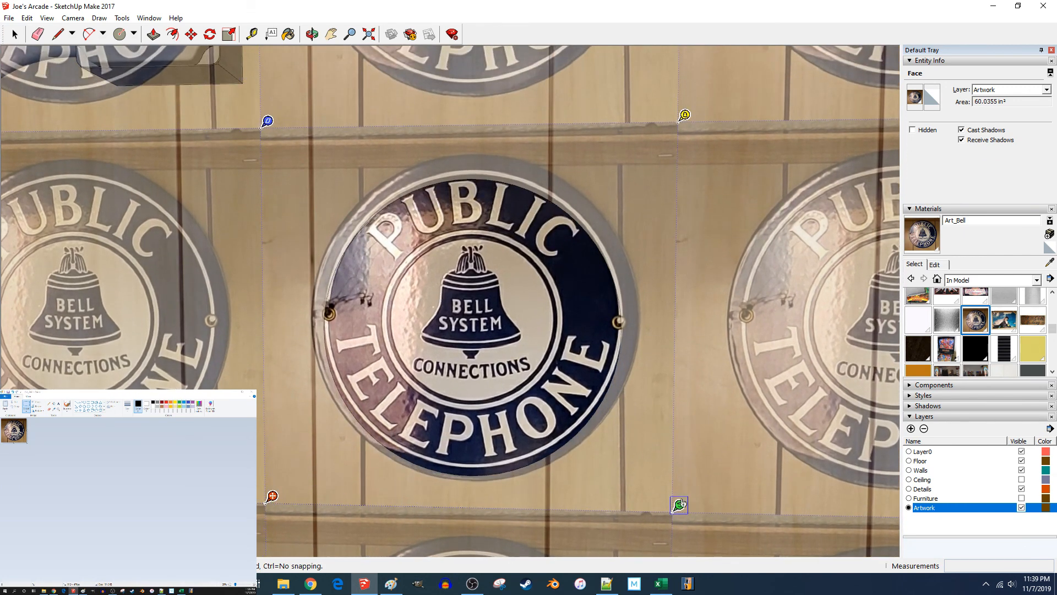
Step: Fine-tune the texture's scale and placement so the sign's rim matches the disc's edge, and finish editing the disc
left_click_drag(679, 503, 659, 504)
left_click_drag(485, 404, 493, 403)
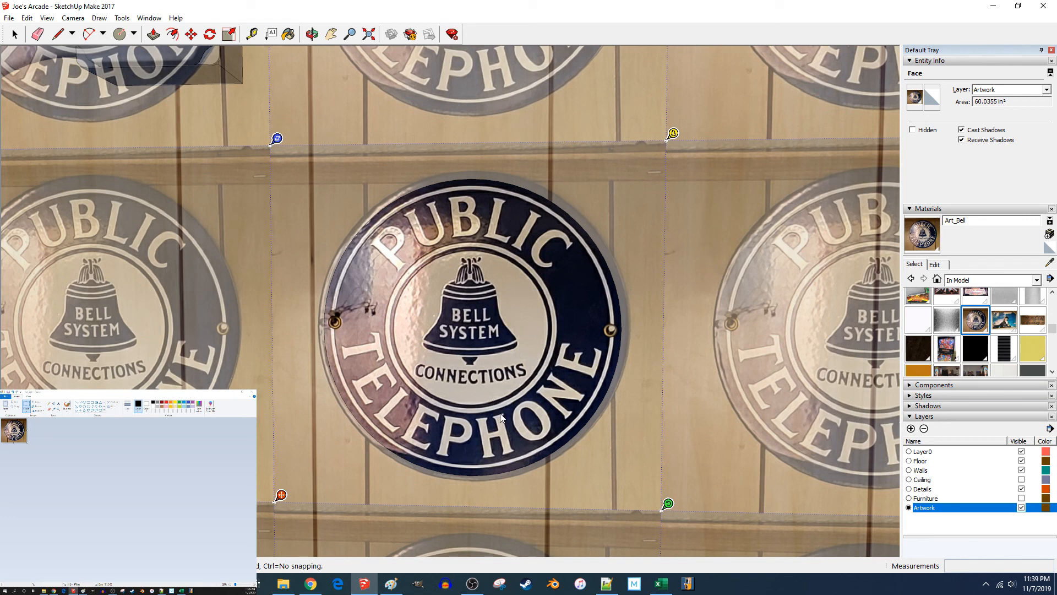
left_click_drag(666, 504, 658, 505)
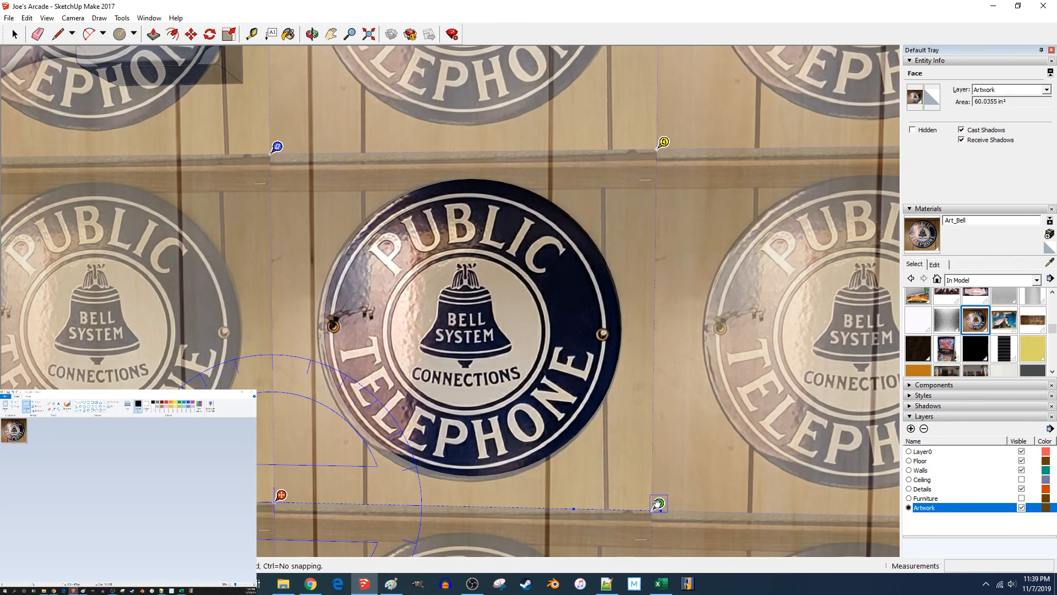
left_click_drag(488, 400, 491, 396)
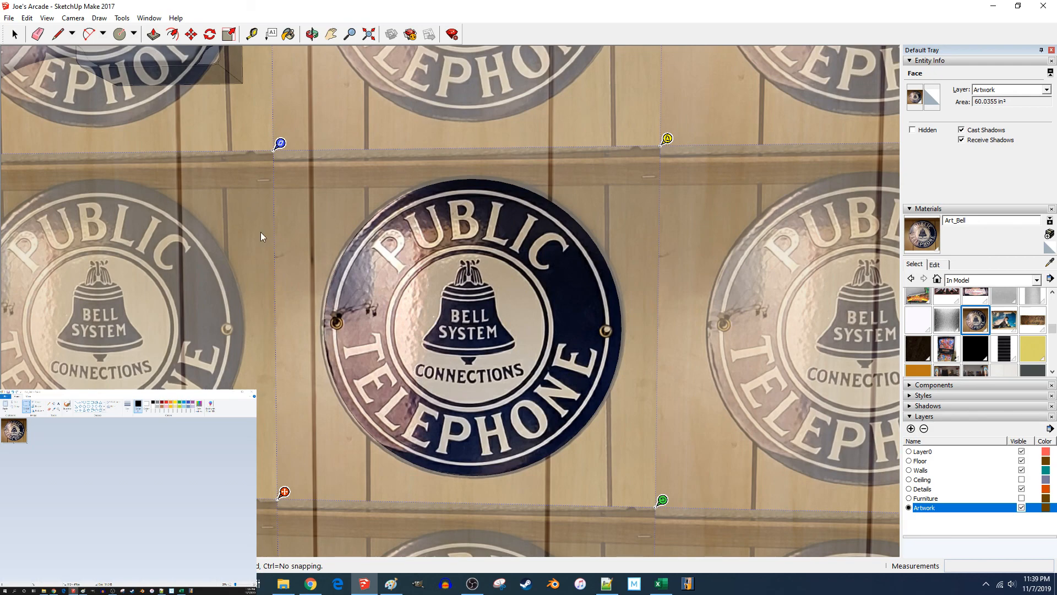
left_click(271, 243)
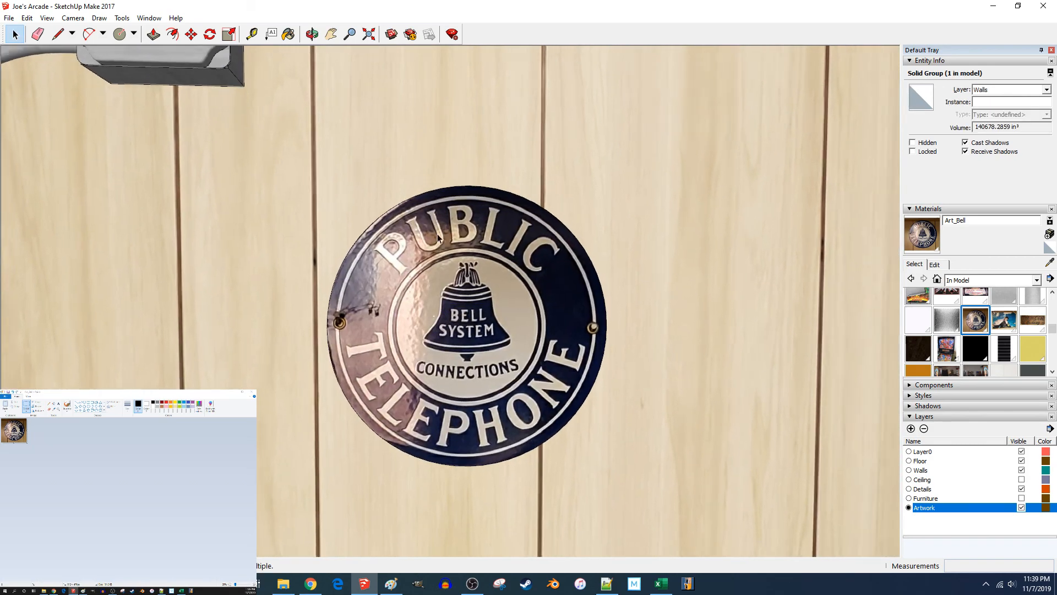
scroll(440, 239, "down", 5)
middle_click_drag(476, 239, 527, 250)
scroll(528, 249, "up", 3)
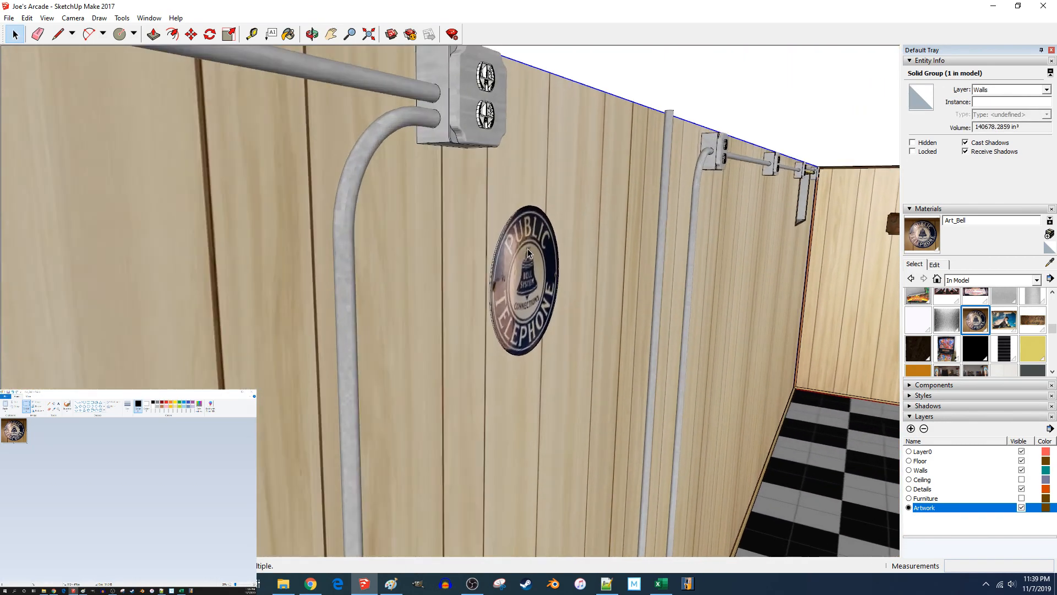
Step: Switch to the sign photo in Paint, sample its dark blue rim colour and look up the colour's RGB values
scroll(523, 245, "up", 6)
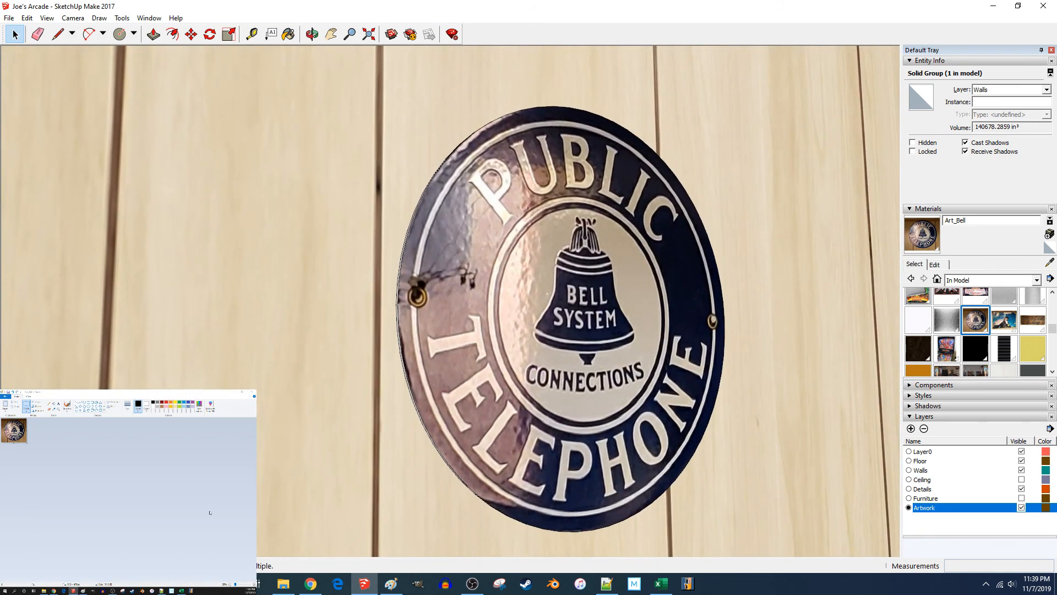
left_click(108, 391)
scroll(22, 435, "up", 4, "ctrl")
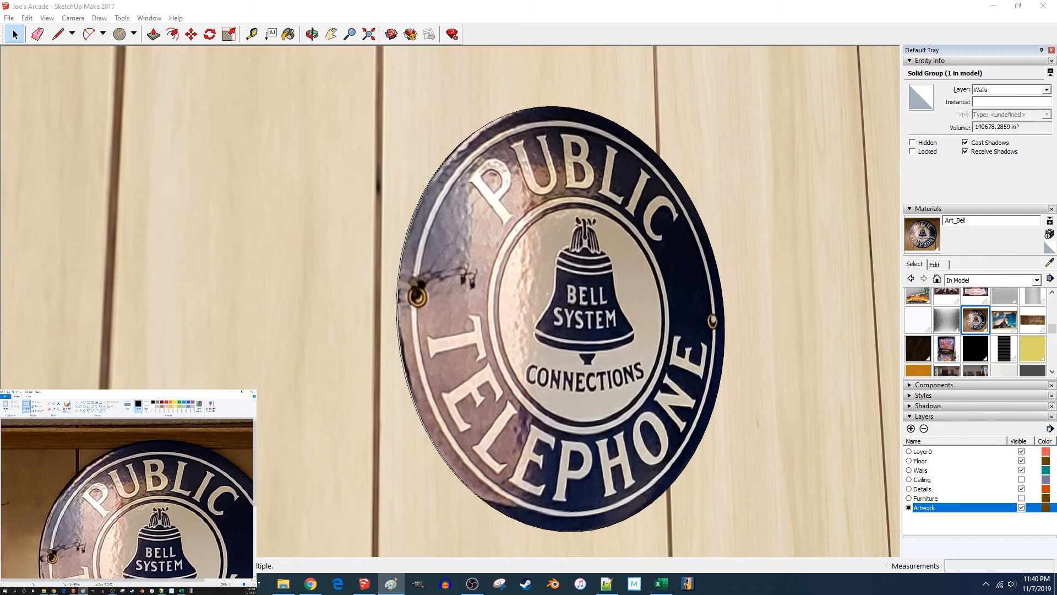
left_click(55, 410)
scroll(127, 496, "down", 5)
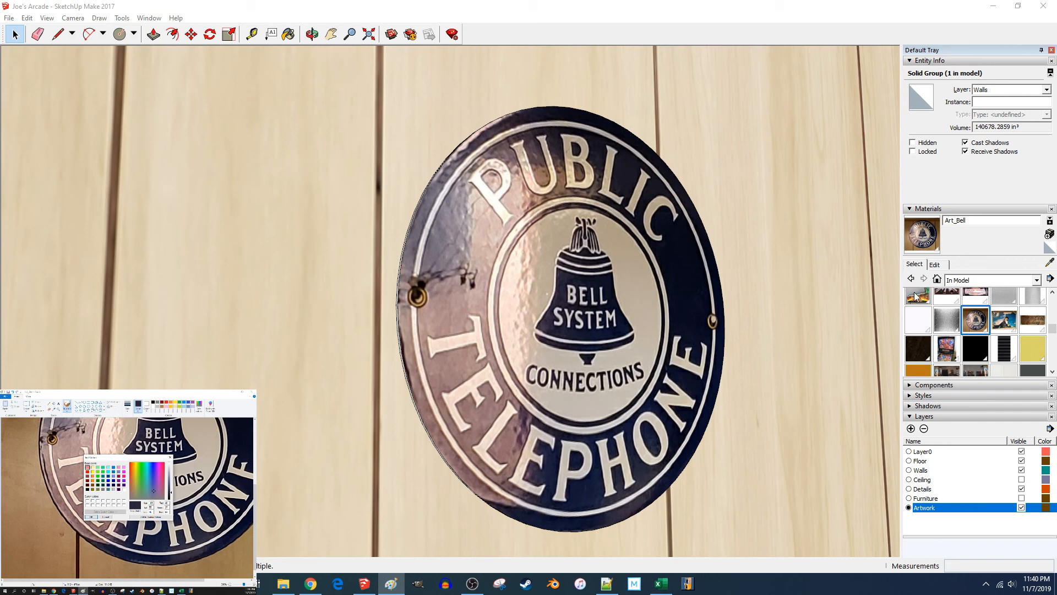
Step: Back in SketchUp, start a new material named Art_Bell_Side and turn off its texture image
left_click(937, 278)
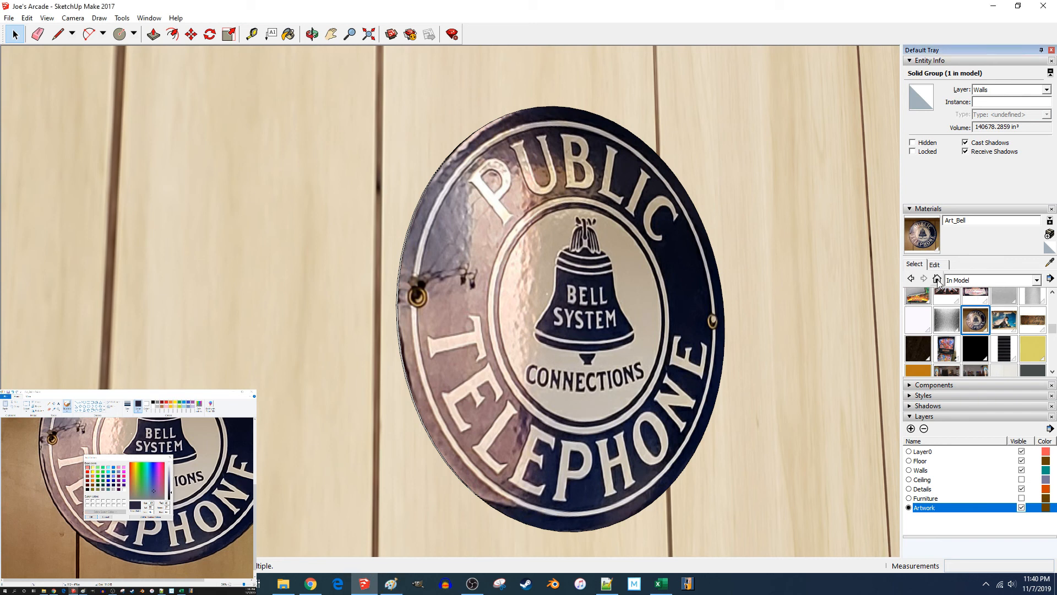
left_click(1049, 234)
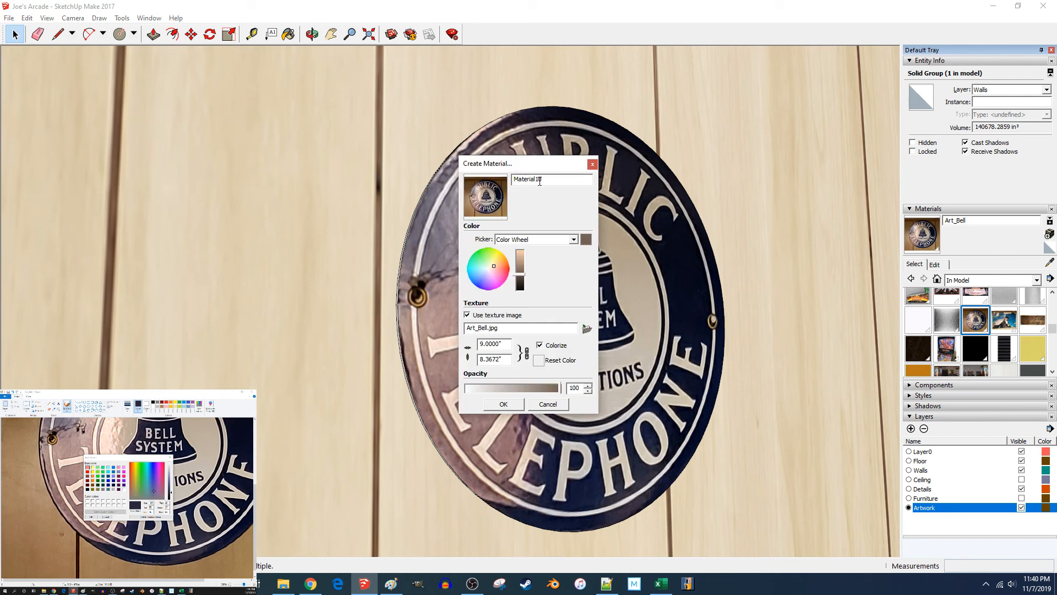
type("Art_Bell_Side")
left_click(476, 318)
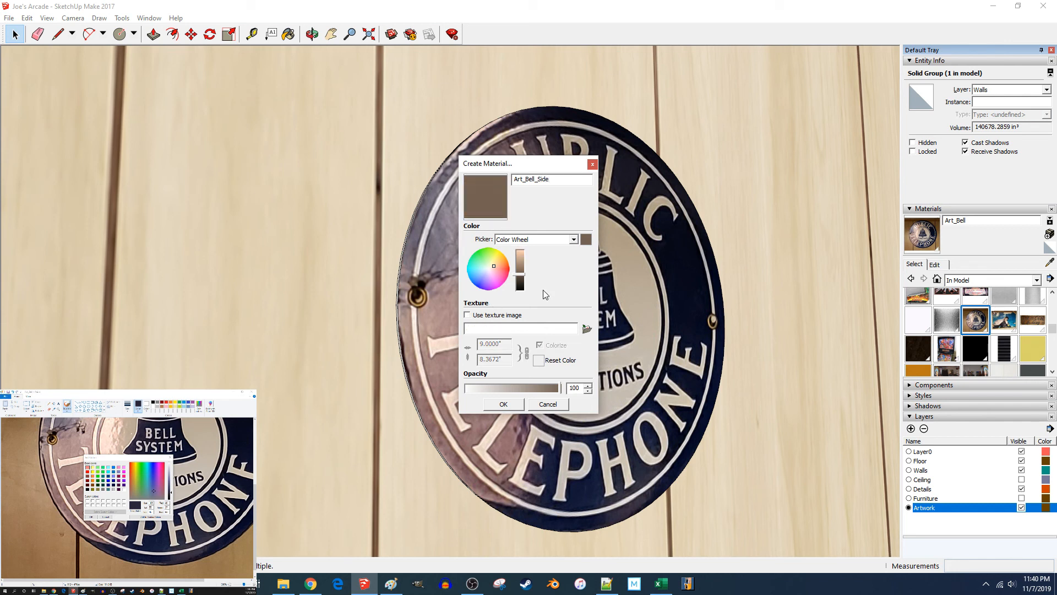
Step: Set the new material's colour to RGB 40, 37, 59 and create it
left_click(574, 240)
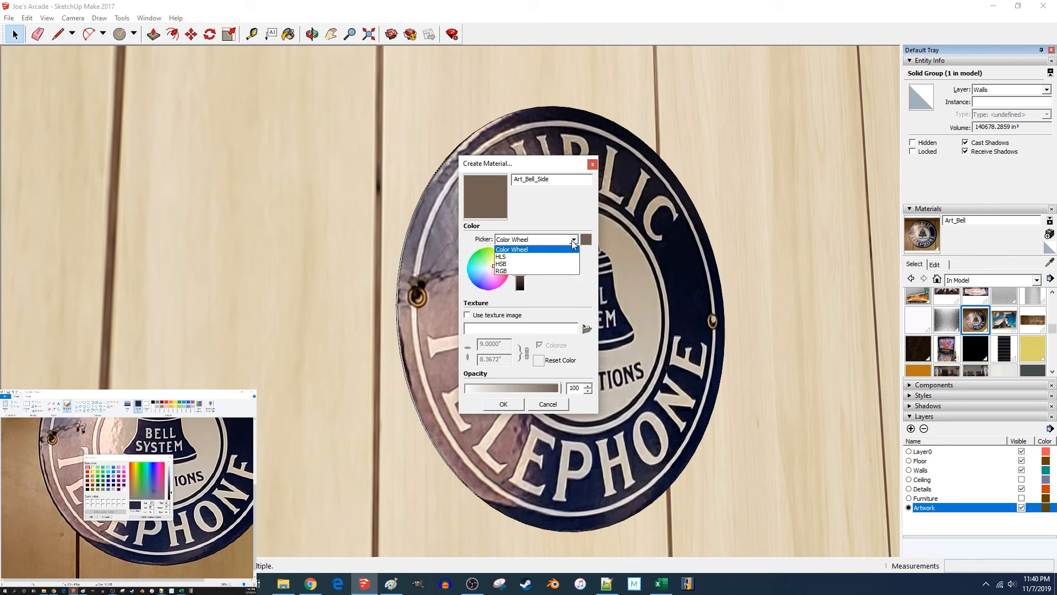
left_click(506, 271)
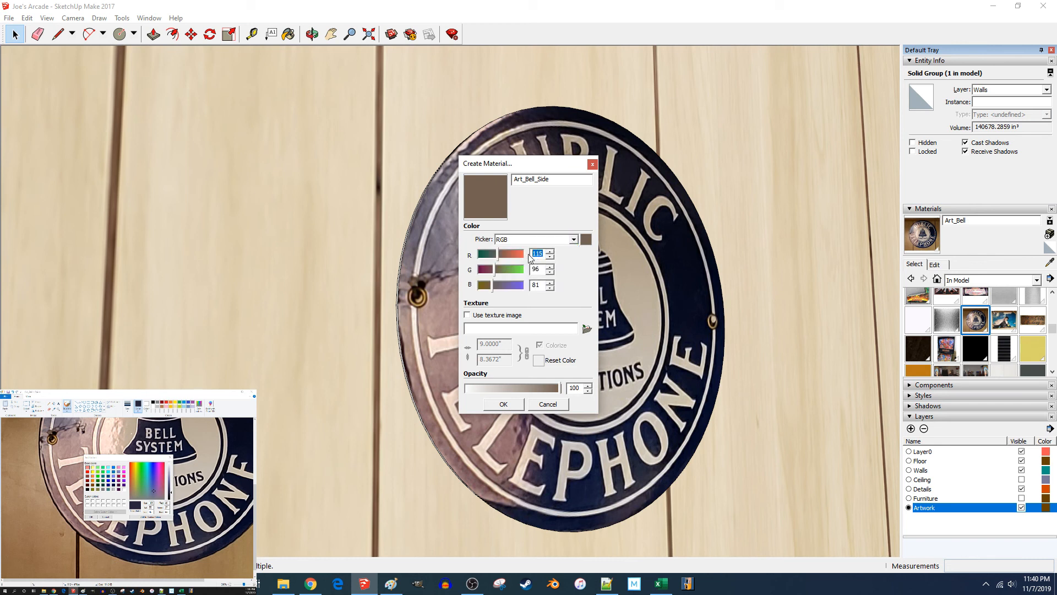
type("40")
key("Tab")
type("37")
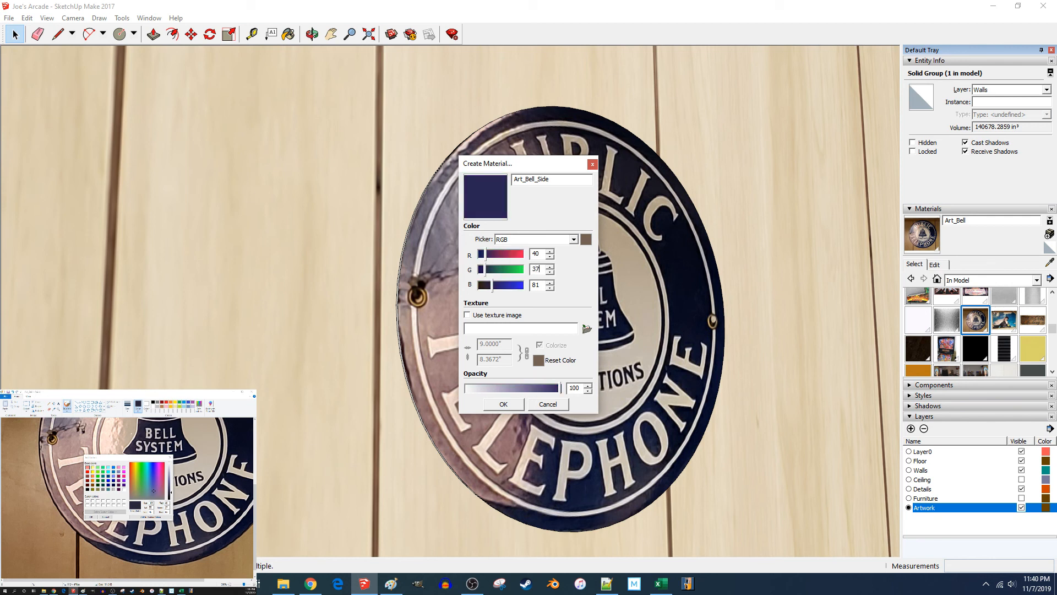
key("Tab")
type("59")
key("Tab")
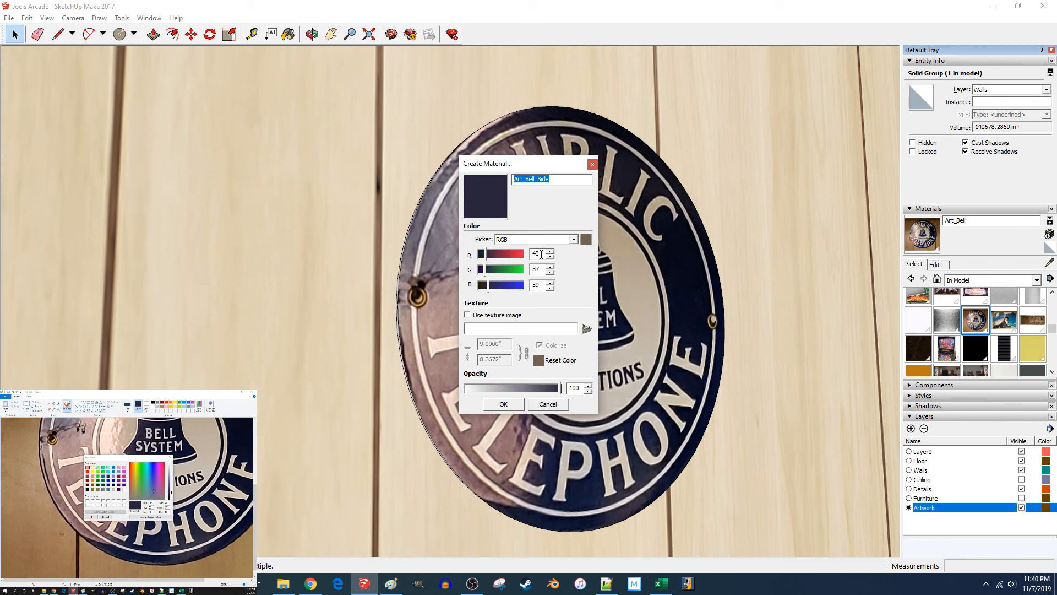
left_click(504, 405)
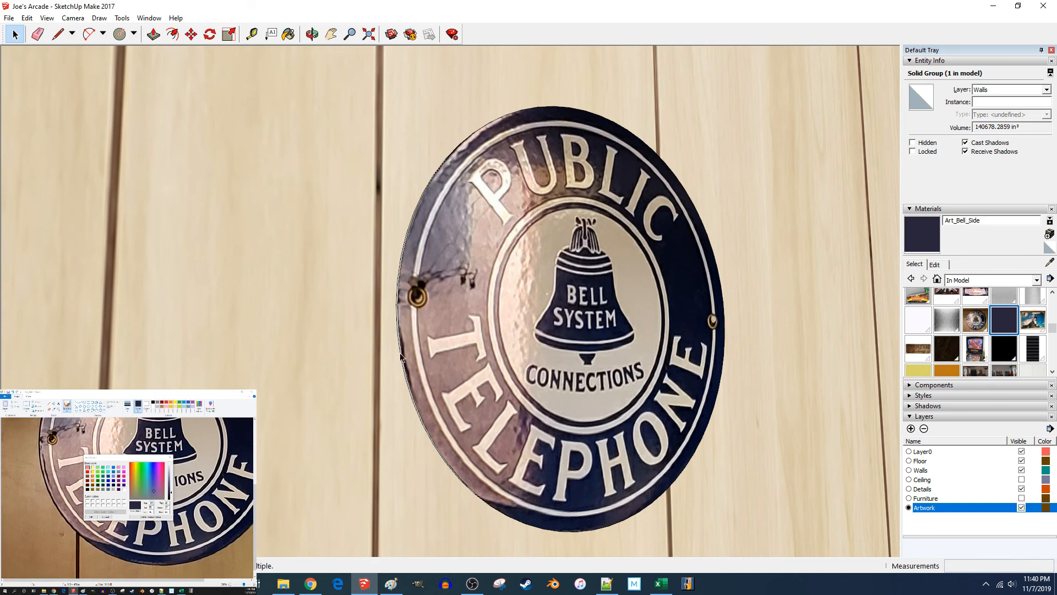
Step: Paint the disc's thin side edge with the Art_Bell_Side material and finish editing the sign
left_click(445, 339)
middle_click_drag(447, 344, 484, 340)
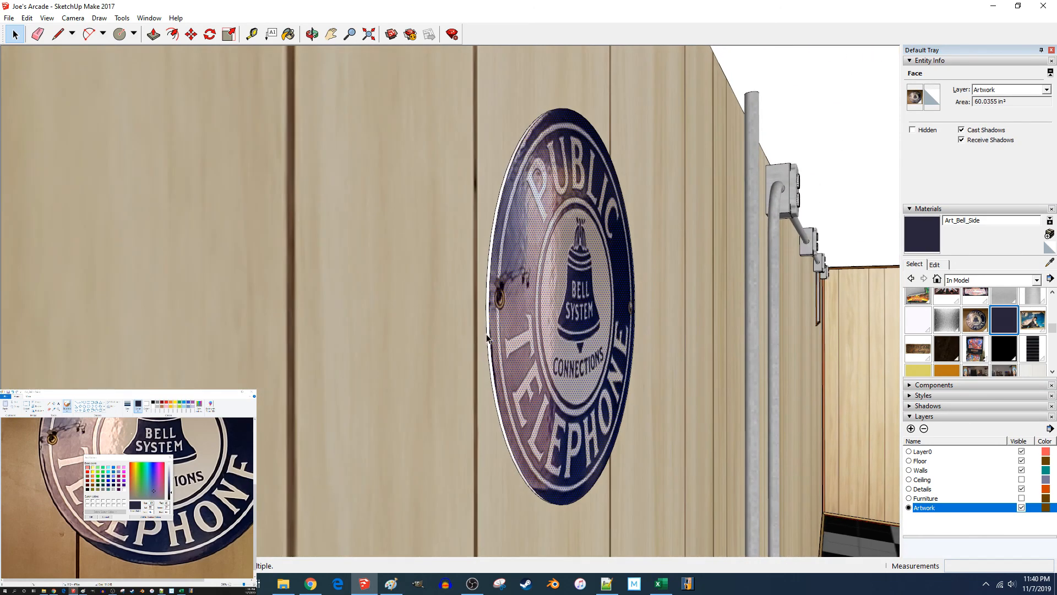
key("b")
scroll(493, 326, "up", 4)
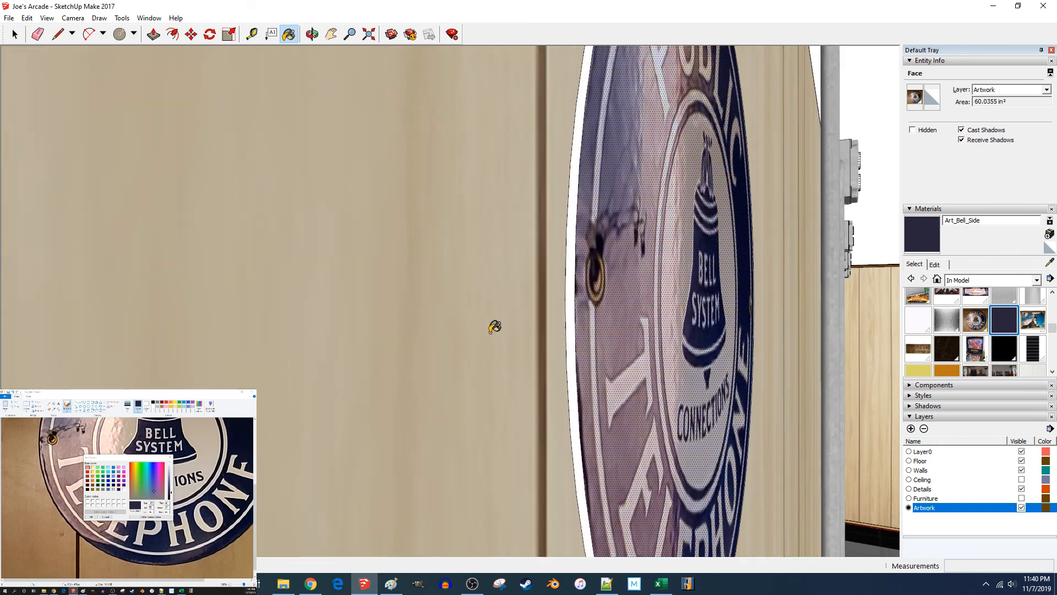
left_click(570, 334)
key("space")
scroll(465, 276, "down", 2)
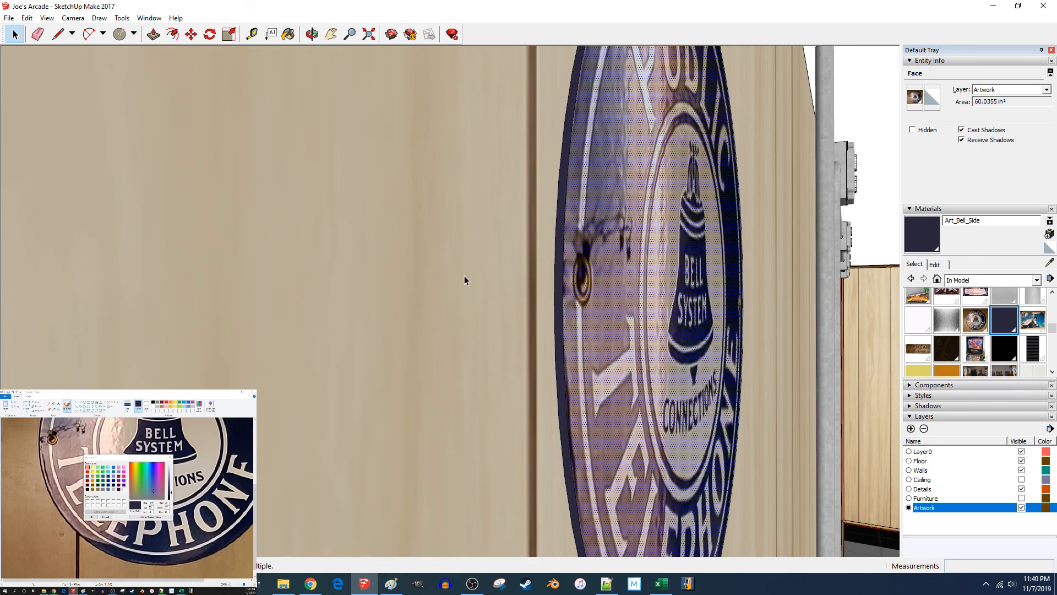
left_click(477, 282)
scroll(477, 282, "down", 3)
middle_click_drag(477, 282, 482, 287)
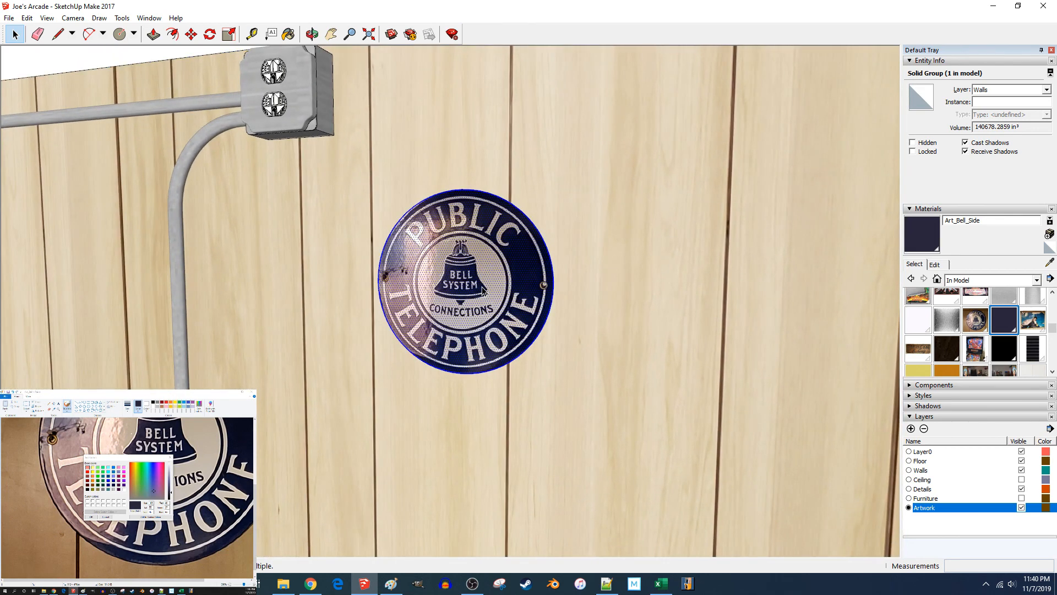
left_click(482, 291)
scroll(554, 269, "down", 6)
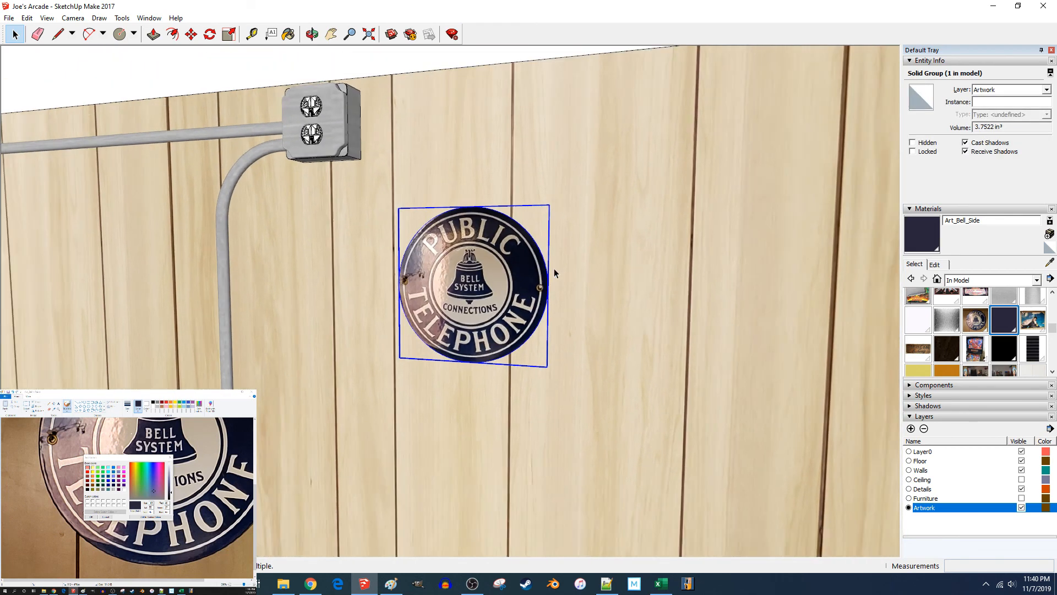
left_click(538, 137)
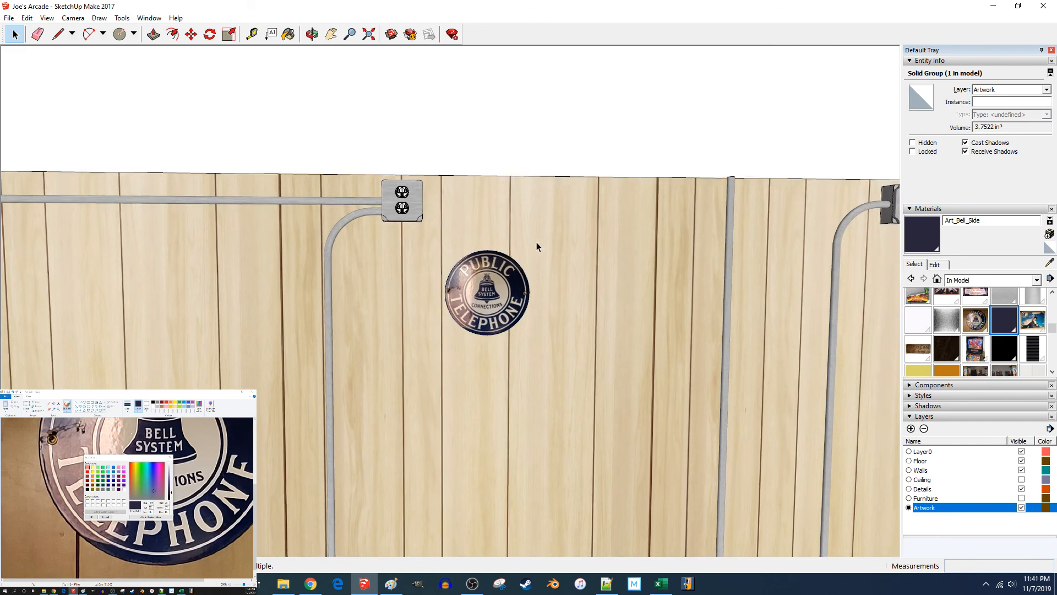
Step: Show the Furniture layer and move the telephone sign along the wall into the gap between the Wacko and Black Widow cabinets
left_click(1022, 497)
left_click(487, 310)
scroll(562, 295, "down", 3)
middle_click_drag(471, 289, 570, 288, "shift")
key("m")
left_click(570, 288)
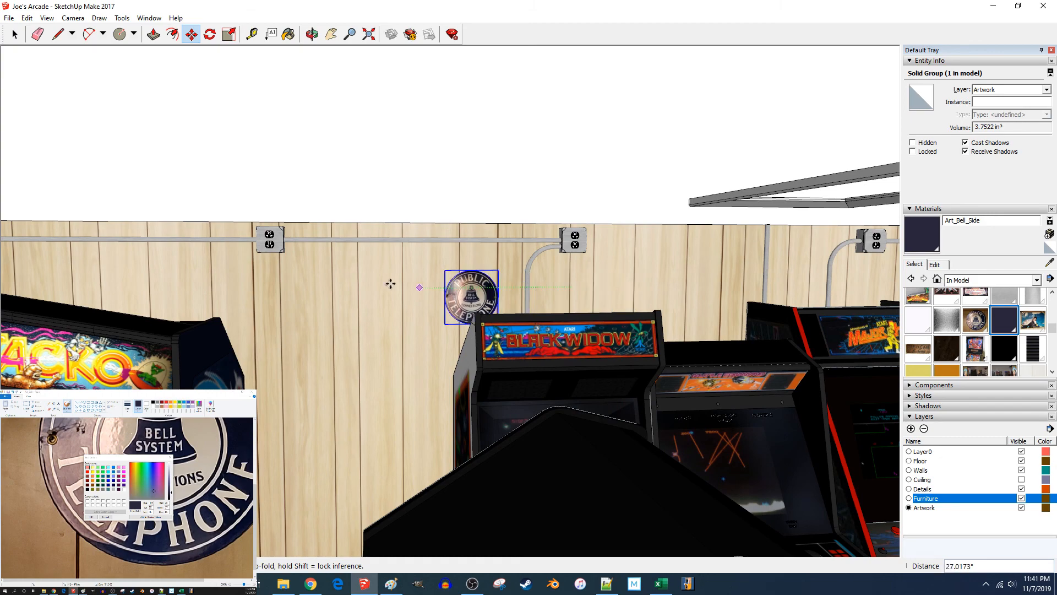
left_click(302, 279)
key("space")
left_click(414, 177)
middle_click_drag(622, 248, 826, 325)
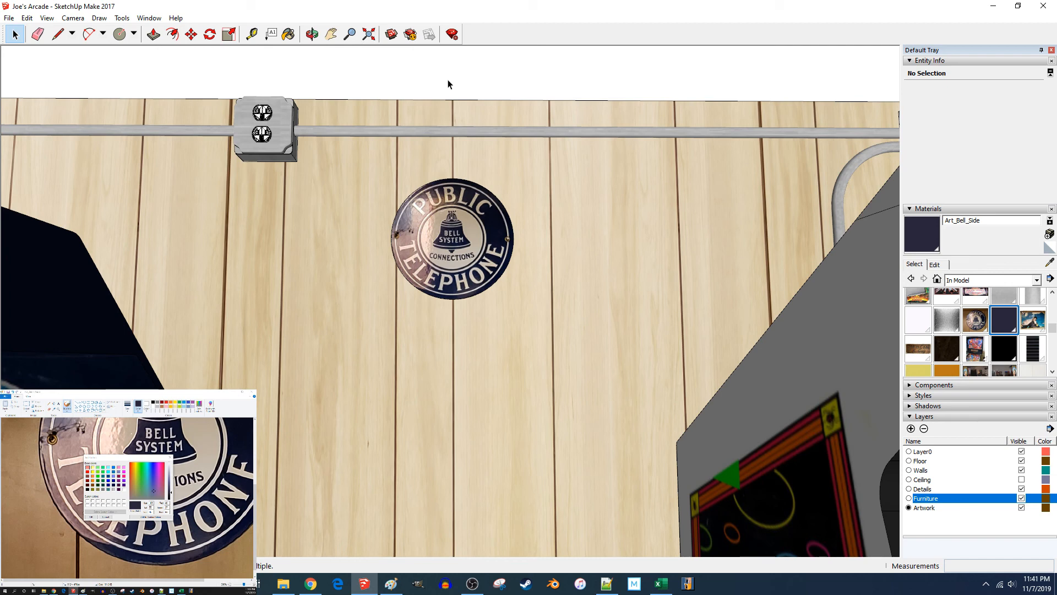
left_click(471, 589)
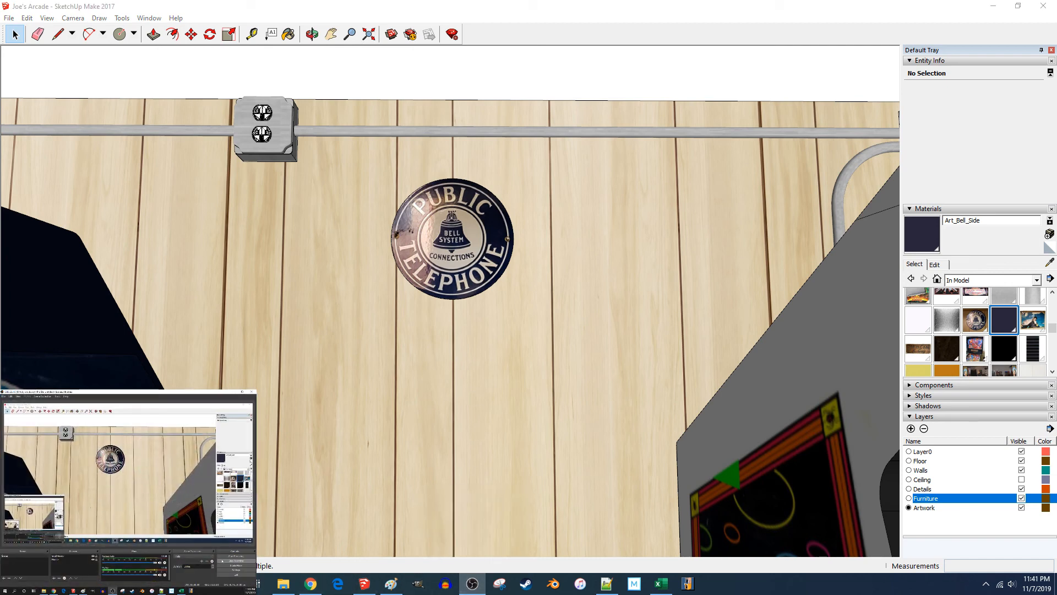